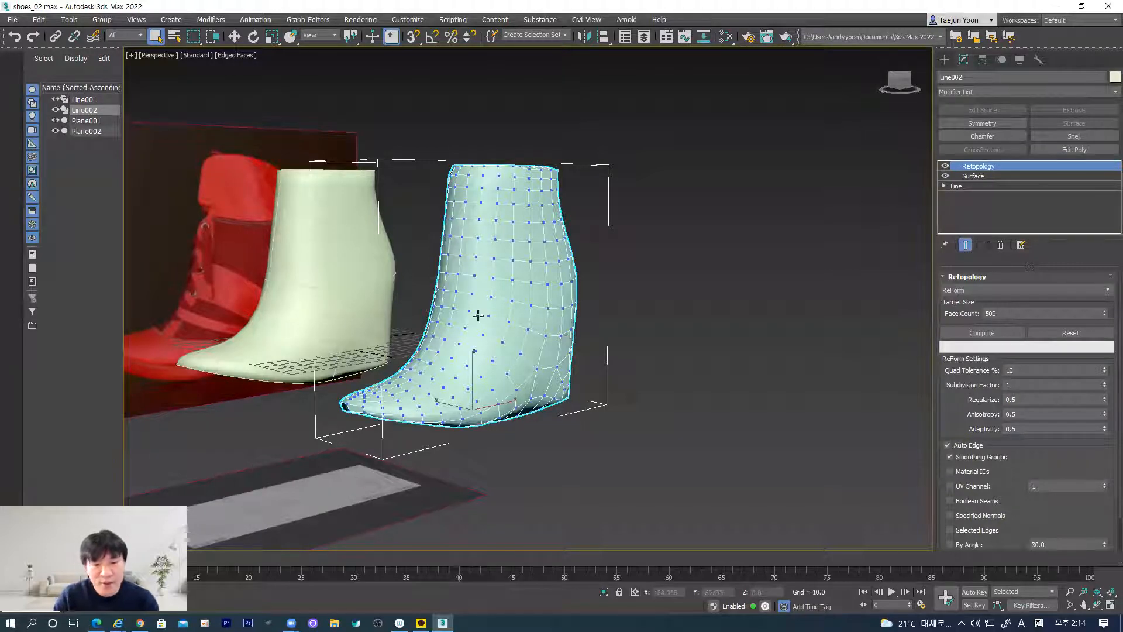
Step: Compare the surface topology of the original spline boot with that of its retopologized copy
middle_drag(451, 323, 528, 339)
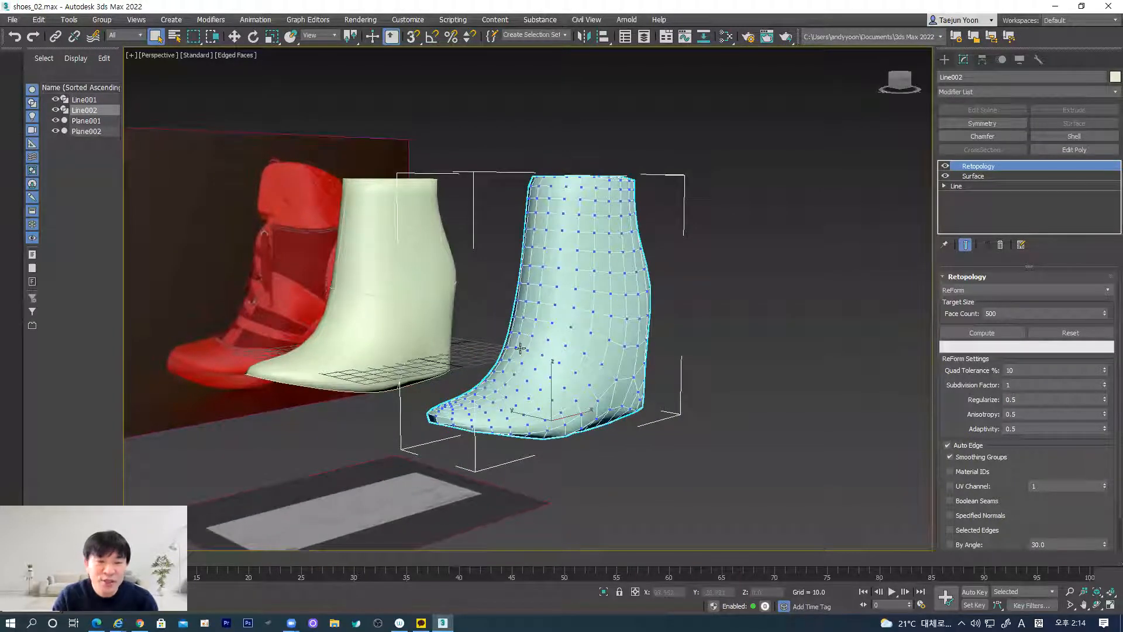
middle_drag(389, 338, 441, 346)
click(444, 363)
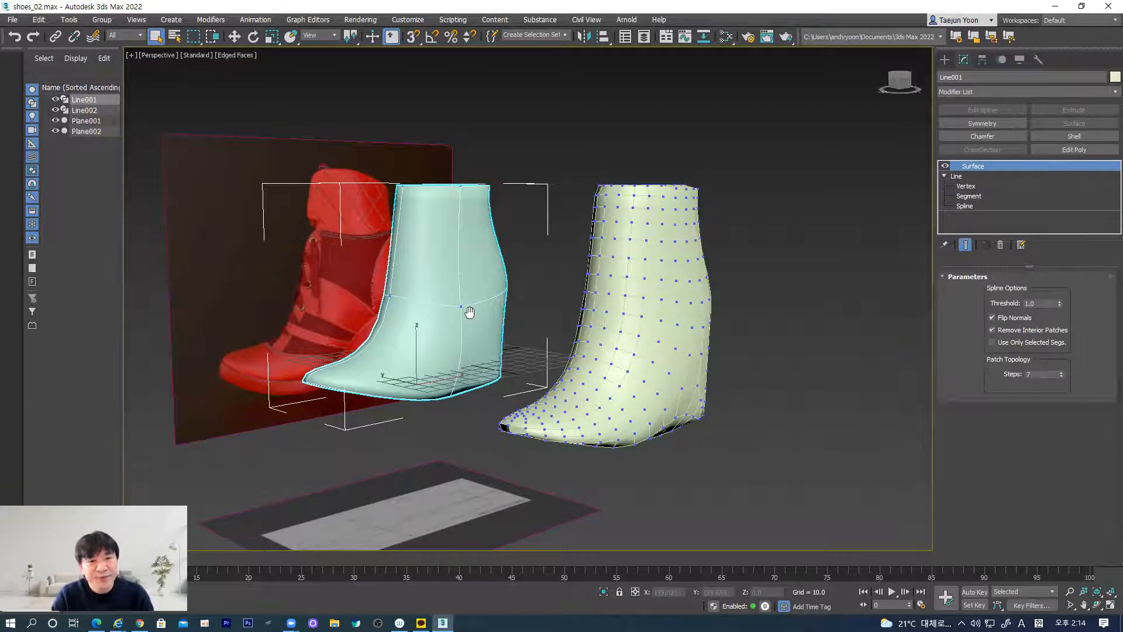
scroll(442, 316, up, 3)
click(592, 294)
click(502, 280)
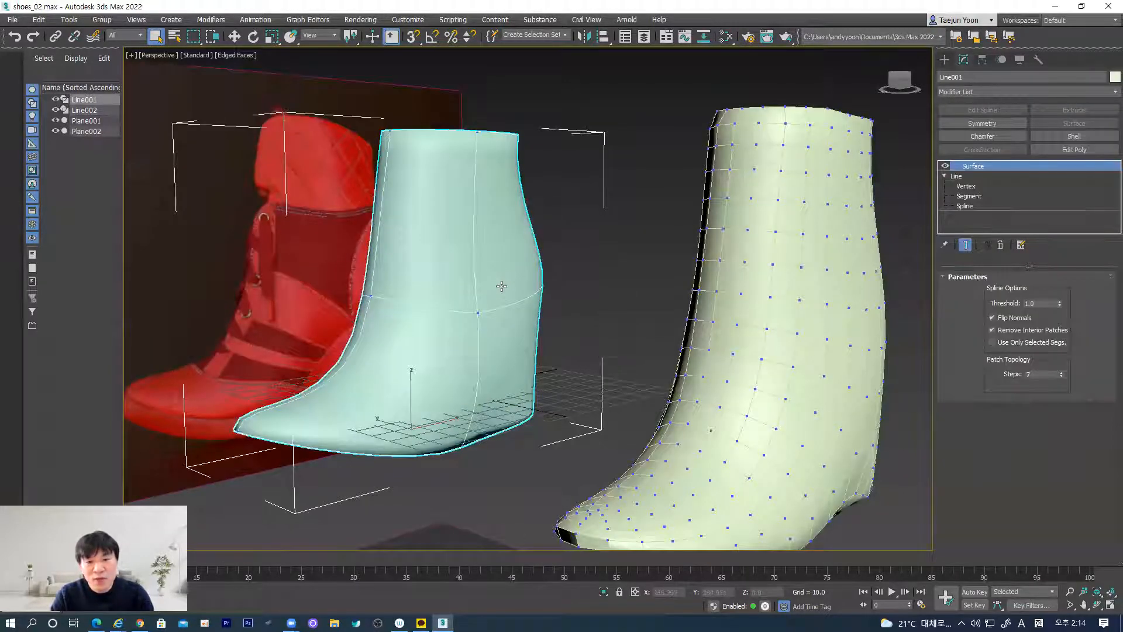
scroll(500, 344, down, 3)
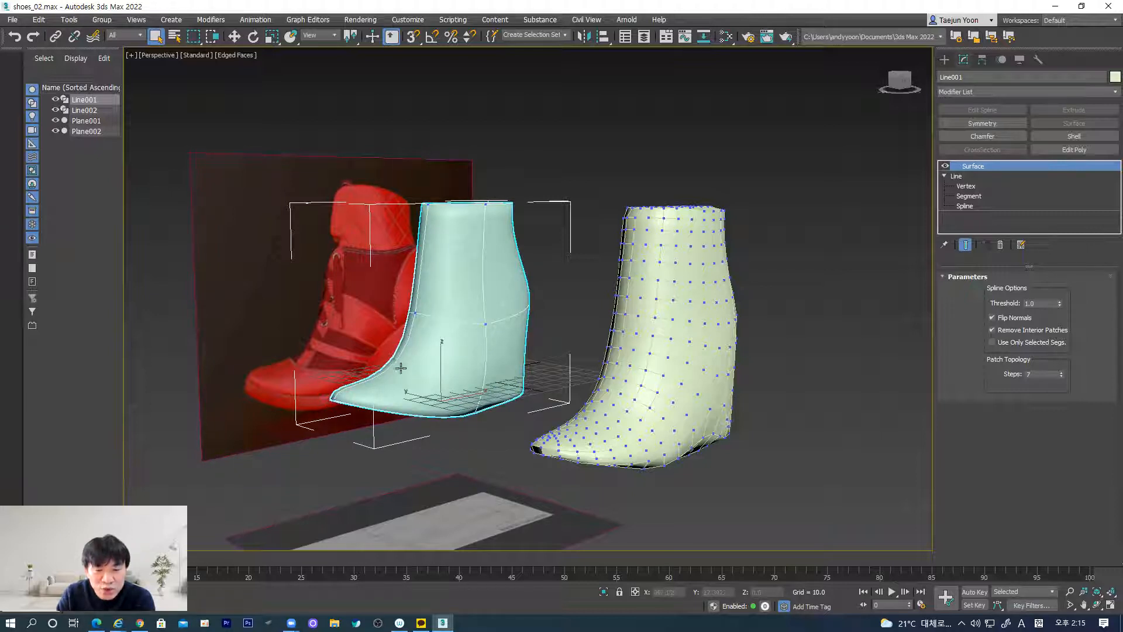
scroll(427, 375, up, 4)
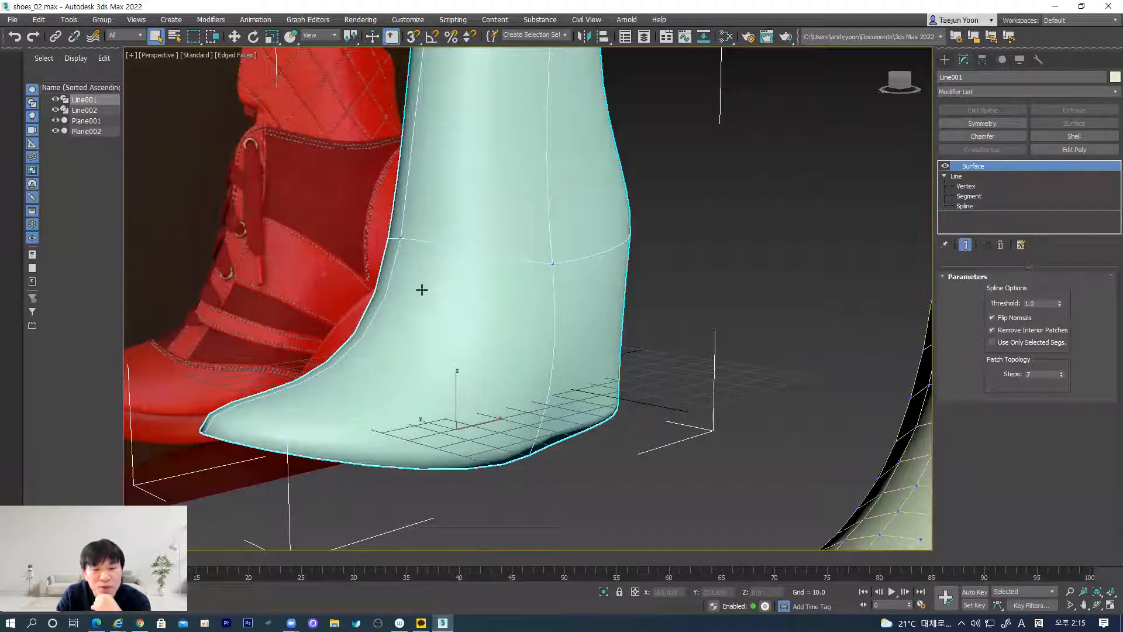
scroll(410, 377, down, 5)
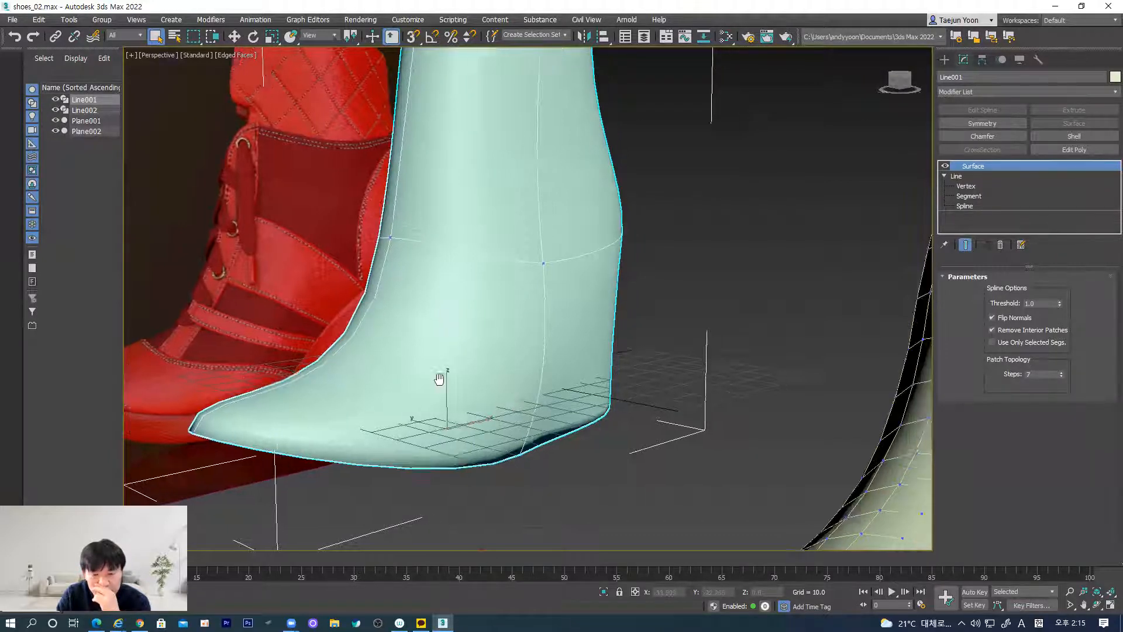
scroll(426, 374, up, 2)
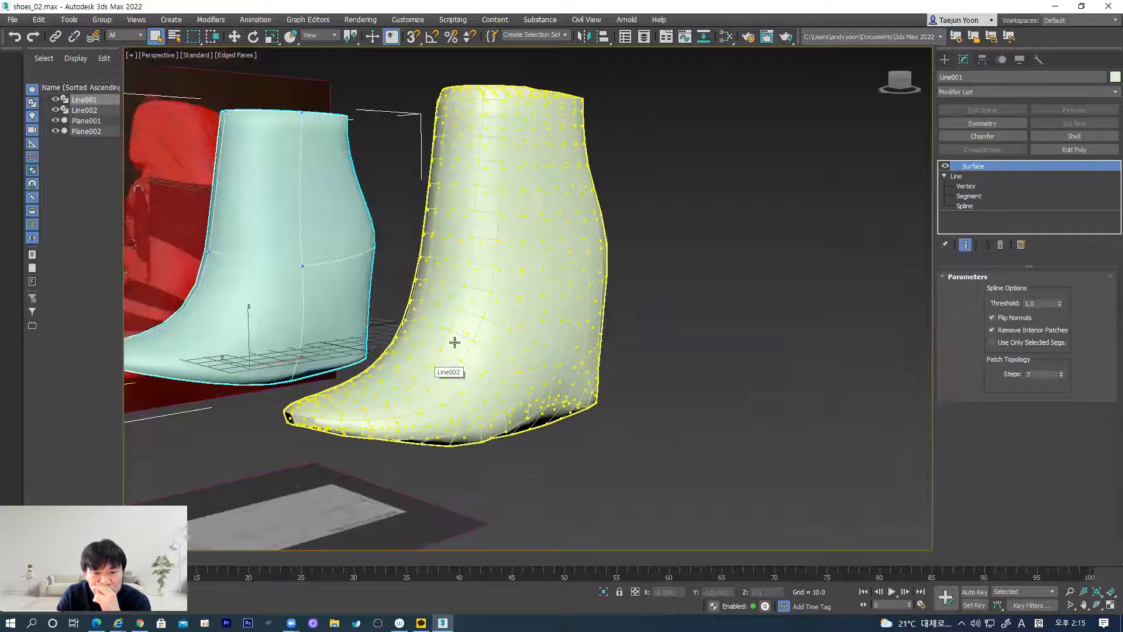
scroll(493, 351, up, 2)
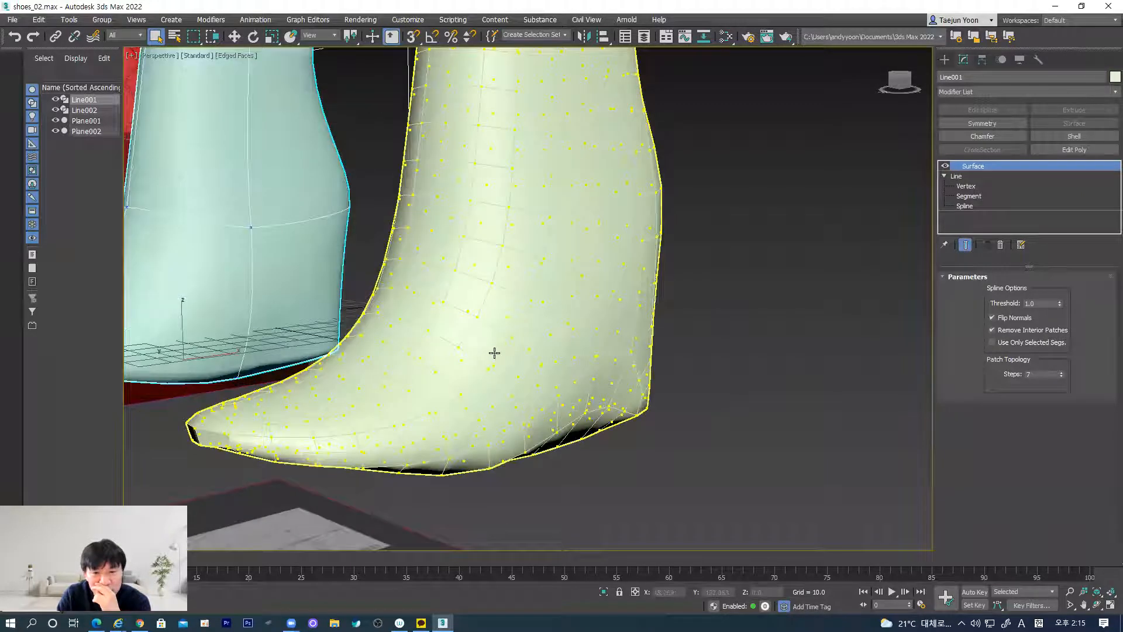
click(493, 351)
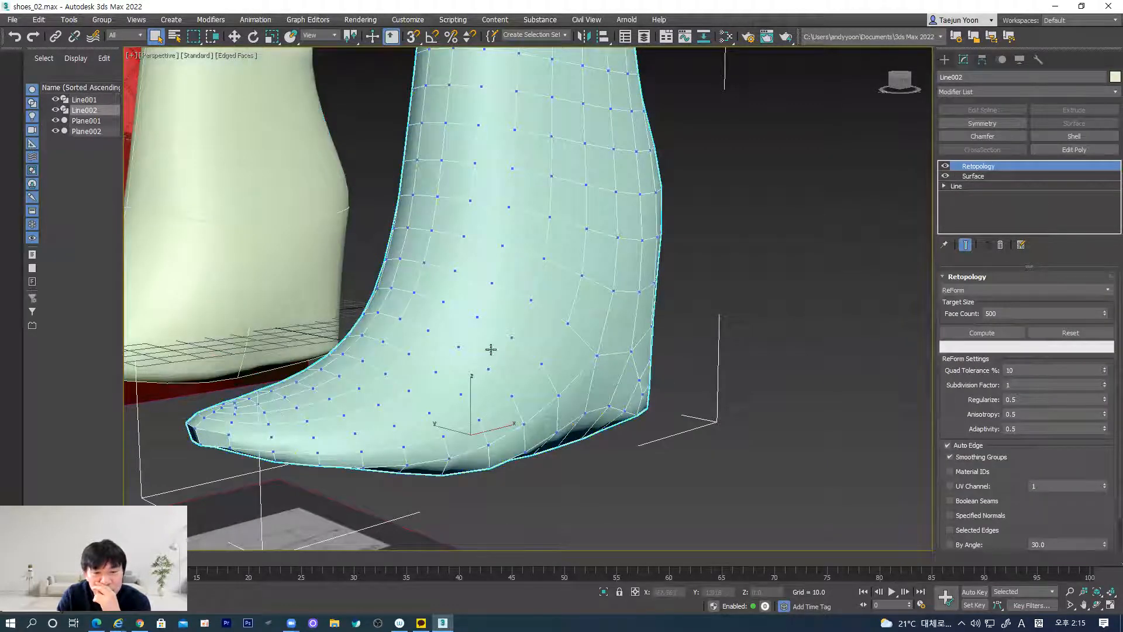
scroll(480, 283, down, 2)
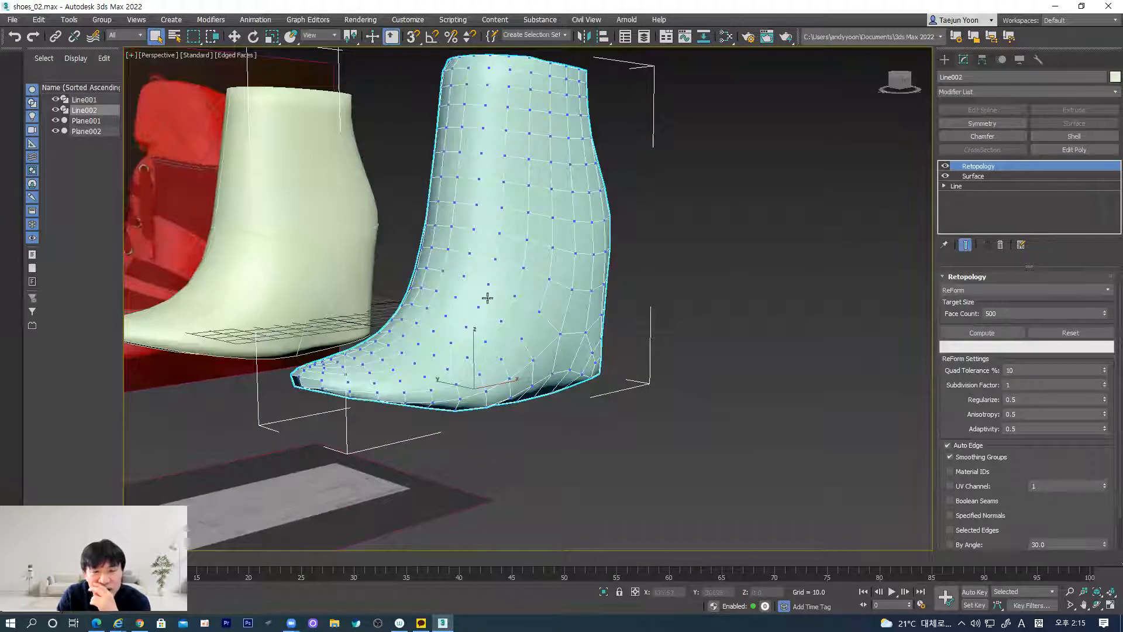
Step: Examine both boots against the red reference shoe from below, from the front and from the side
middle_drag(491, 301, 525, 313)
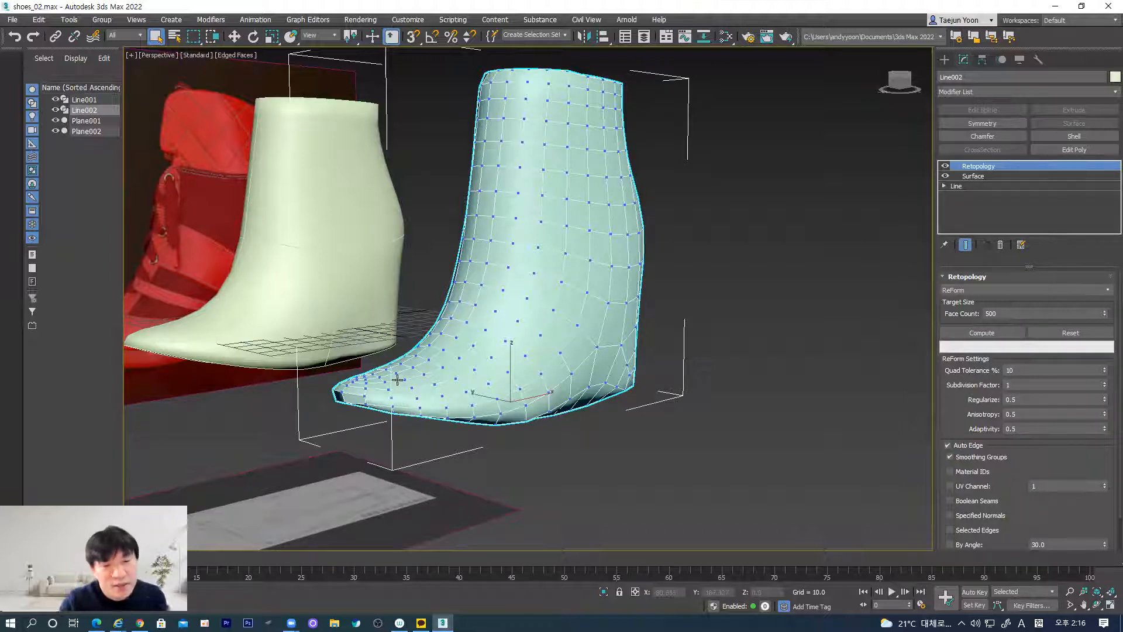
middle_drag(393, 381, 462, 418)
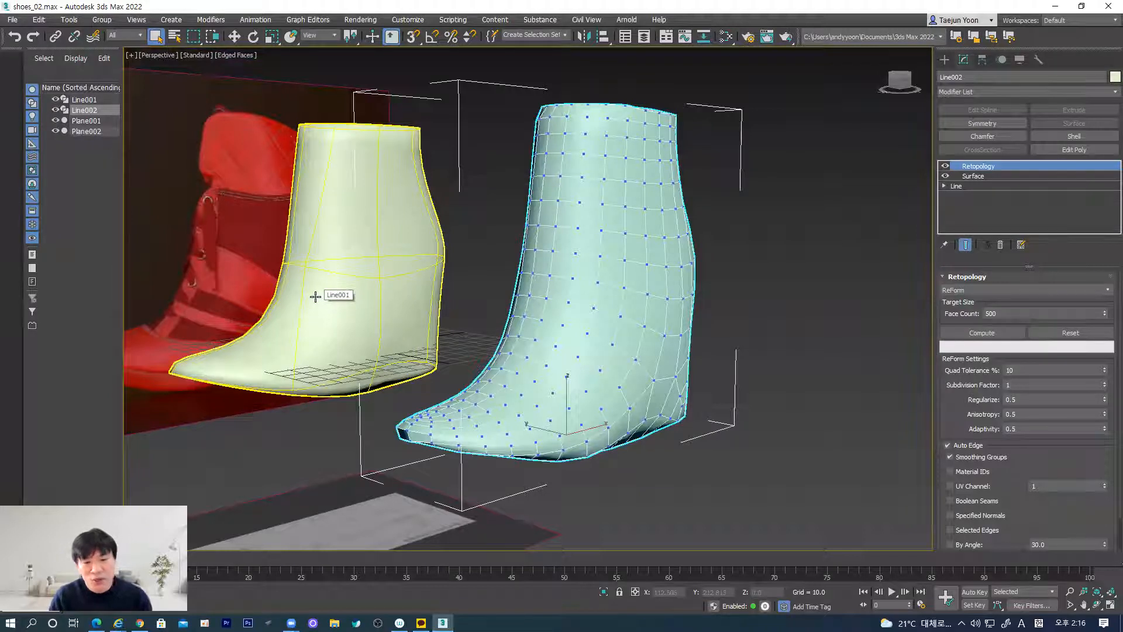
alt+middle_drag(627, 422, 423, 416)
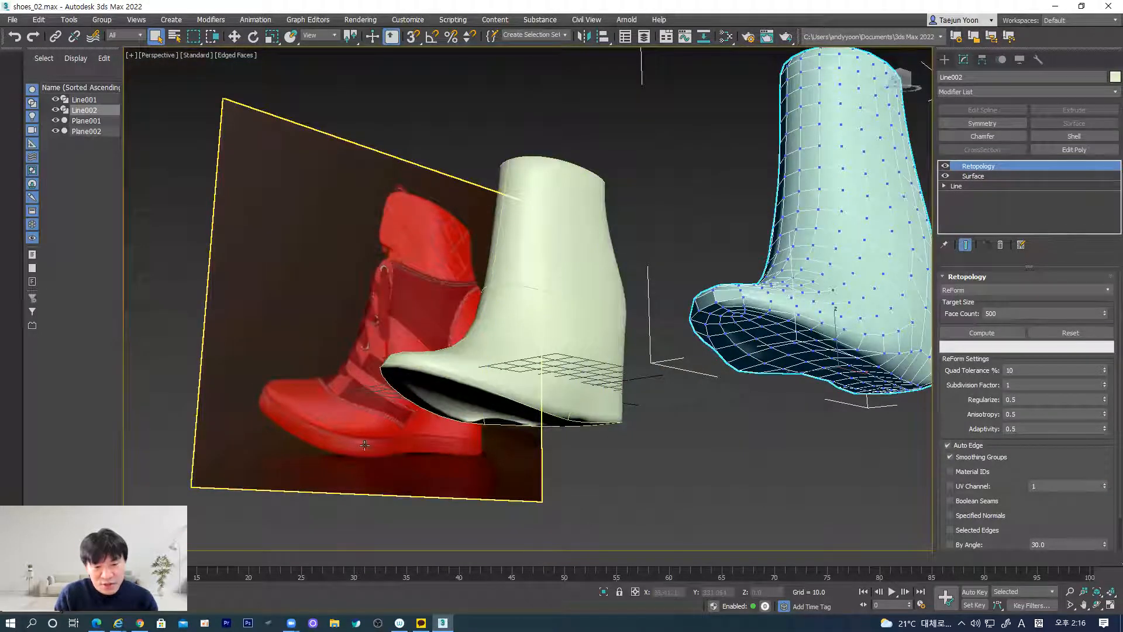
alt+middle_drag(396, 448, 414, 402)
alt+middle_drag(431, 451, 377, 518)
middle_drag(582, 363, 487, 396)
middle_drag(434, 325, 327, 238)
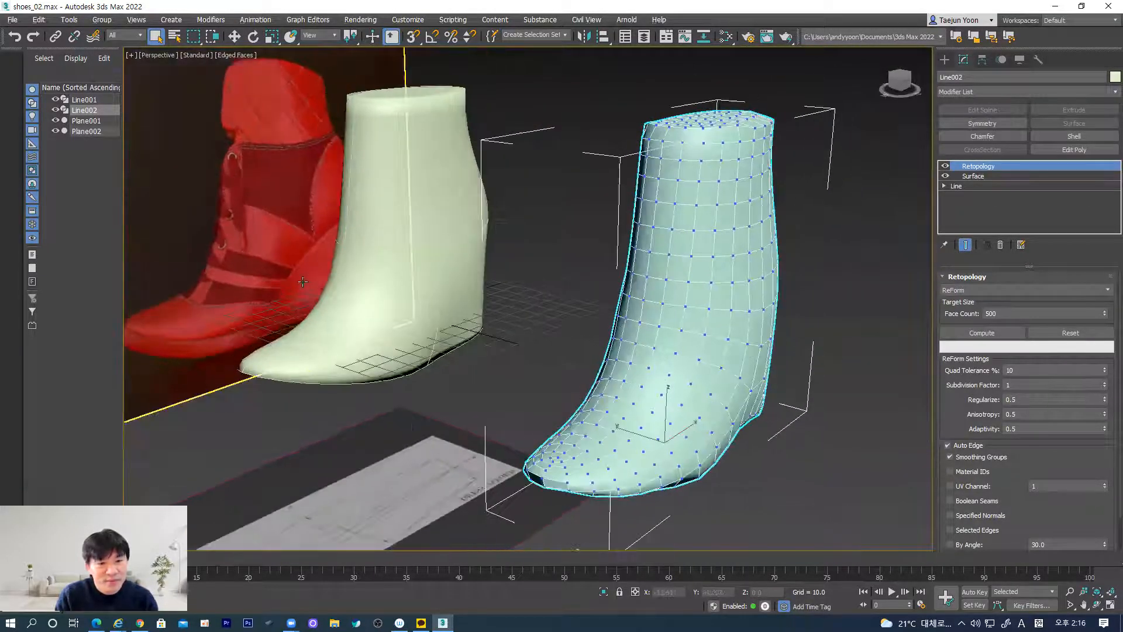
alt+middle_drag(269, 315, 264, 340)
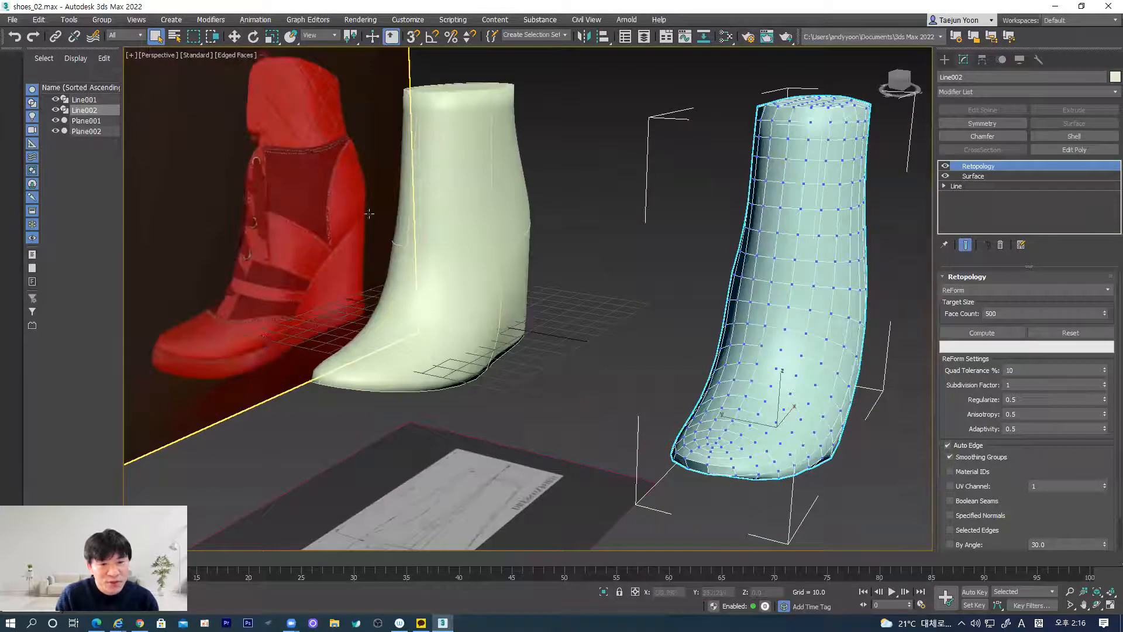
alt+middle_drag(512, 367, 246, 325)
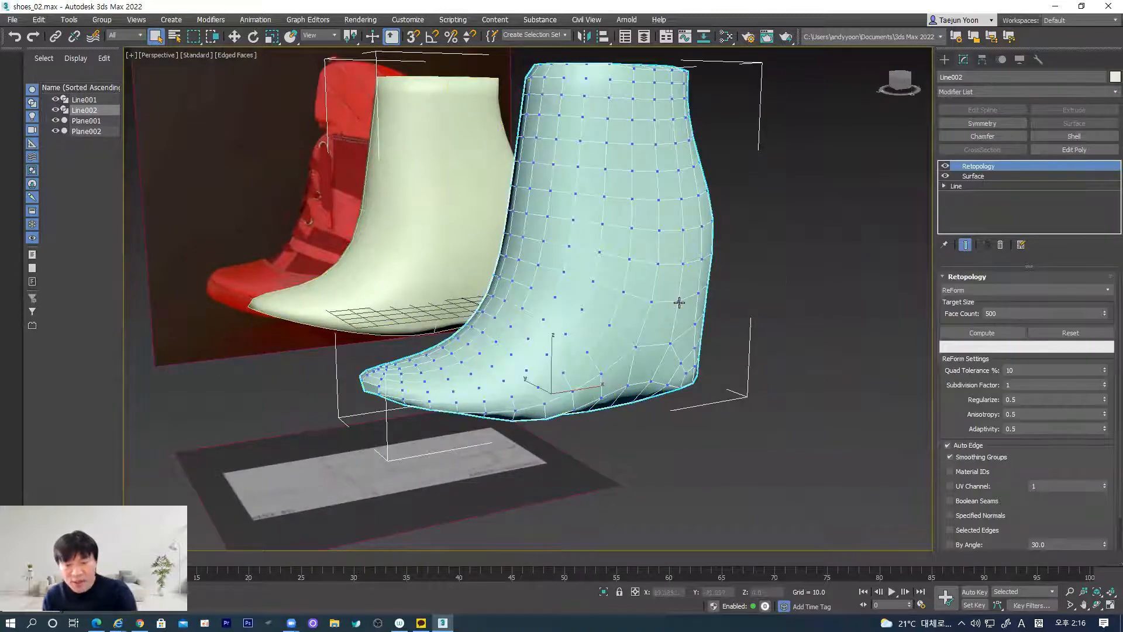
Step: Delete the retopologized boot copy and select the remaining spline boot
key(Delete)
alt+middle_drag(625, 269, 477, 258)
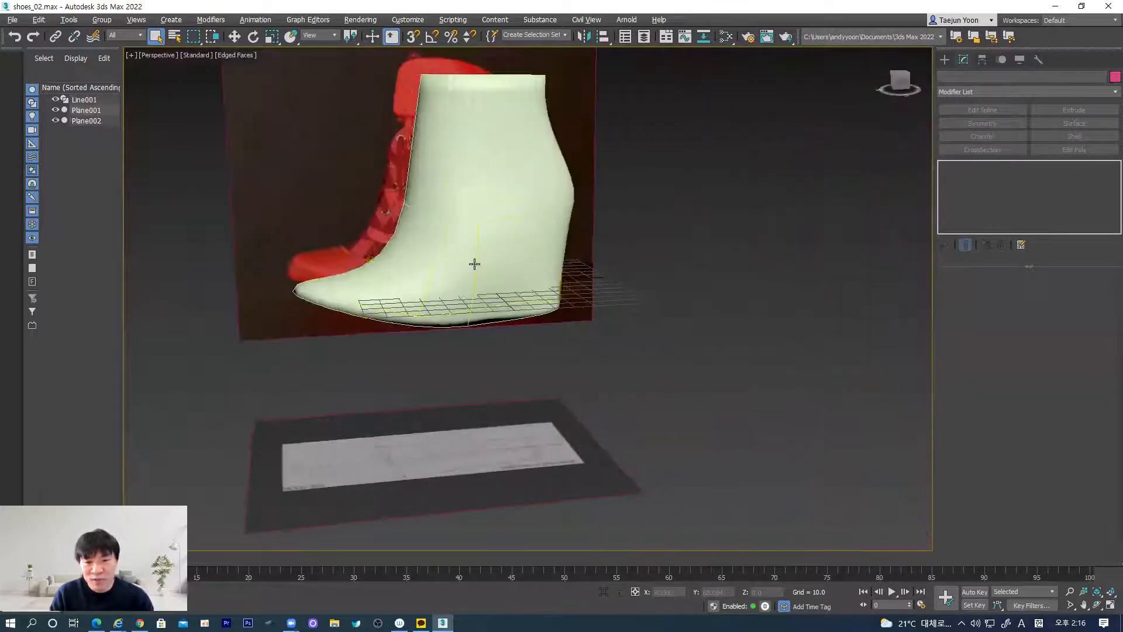
click(475, 264)
Step: Compare the boot's bottom edge with the sole of the red reference shoe in the front view
key(f)
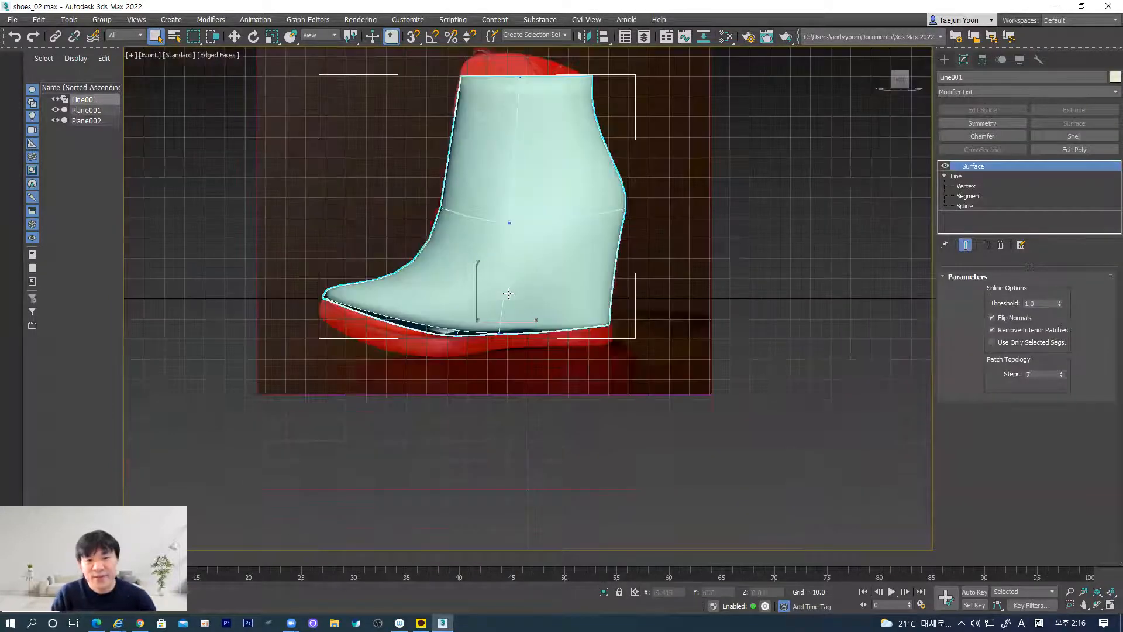
scroll(492, 331, up, 4)
middle_drag(244, 383, 382, 343)
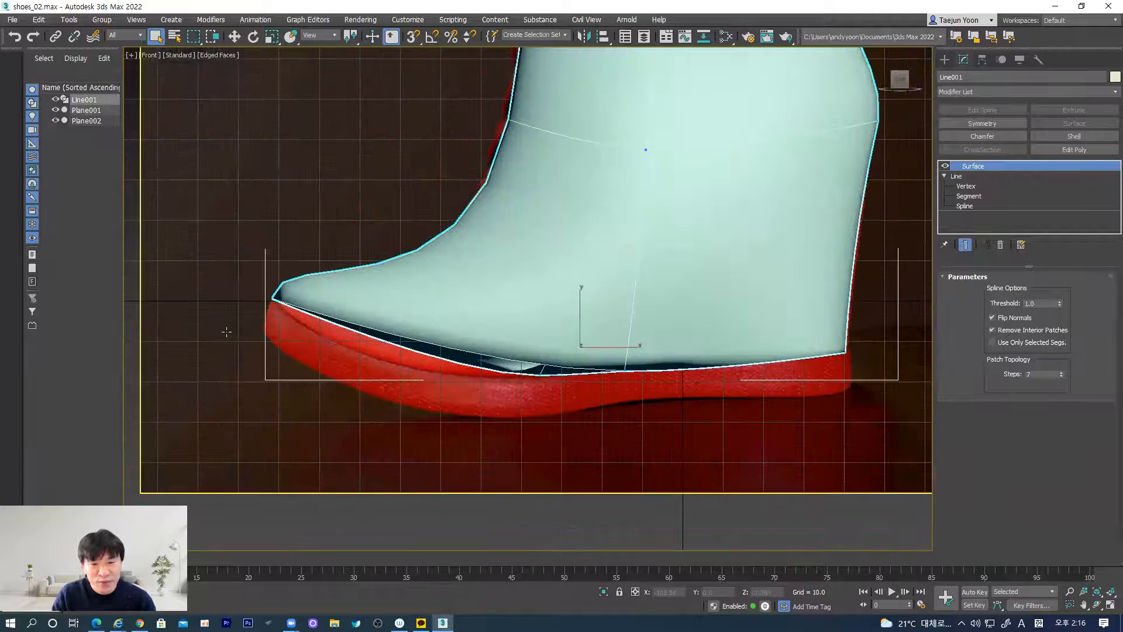
middle_drag(236, 321, 160, 334)
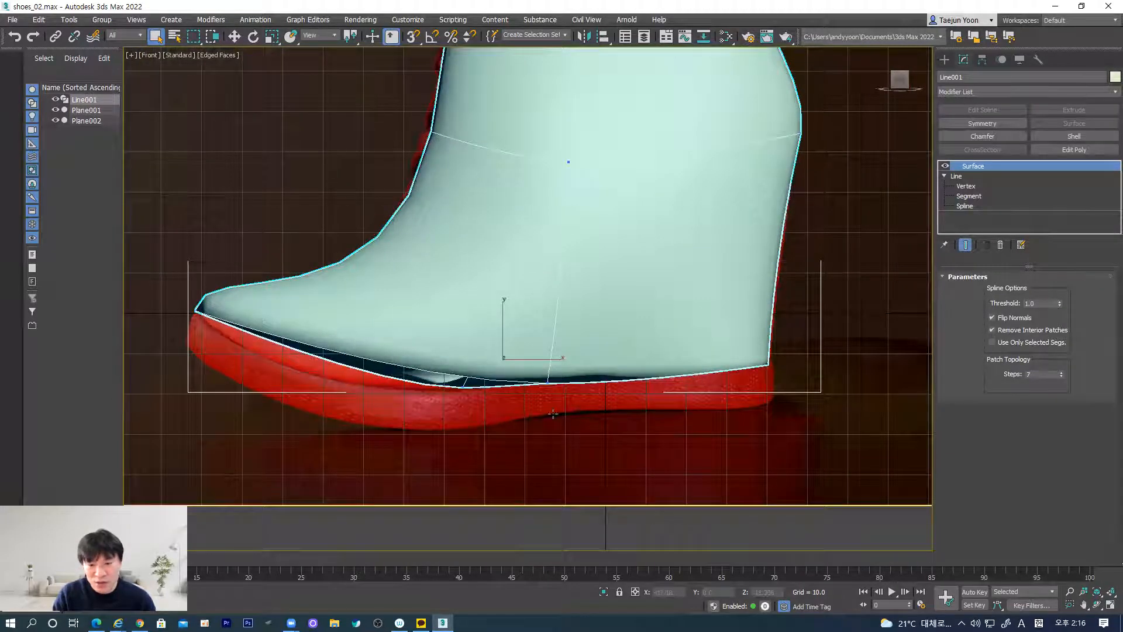
scroll(297, 365, down, 3)
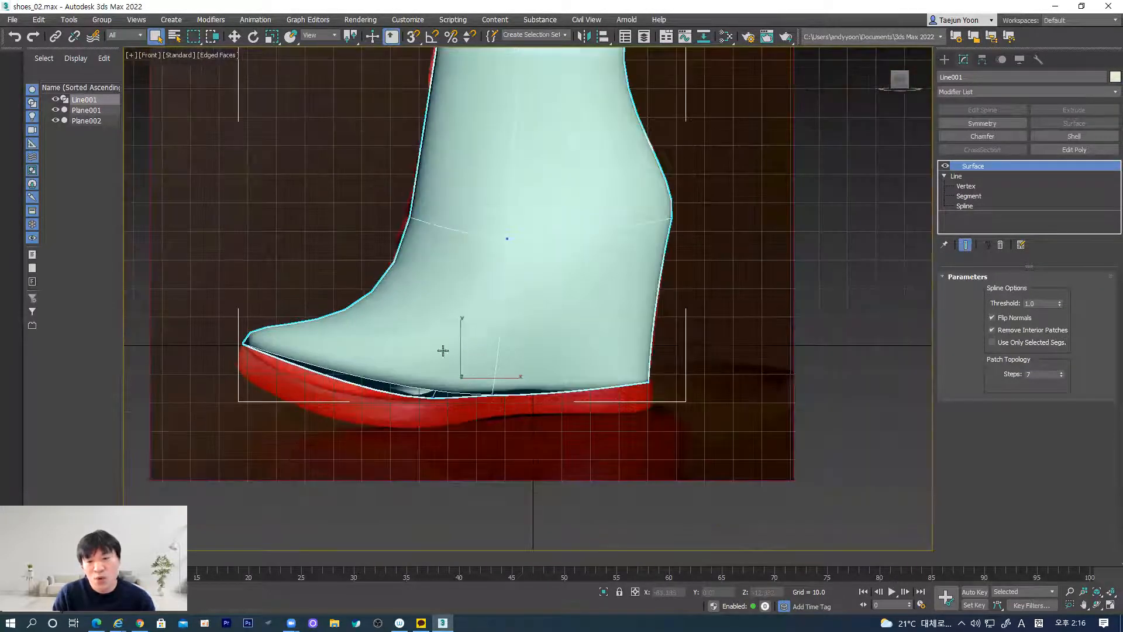
middle_drag(475, 402, 504, 349)
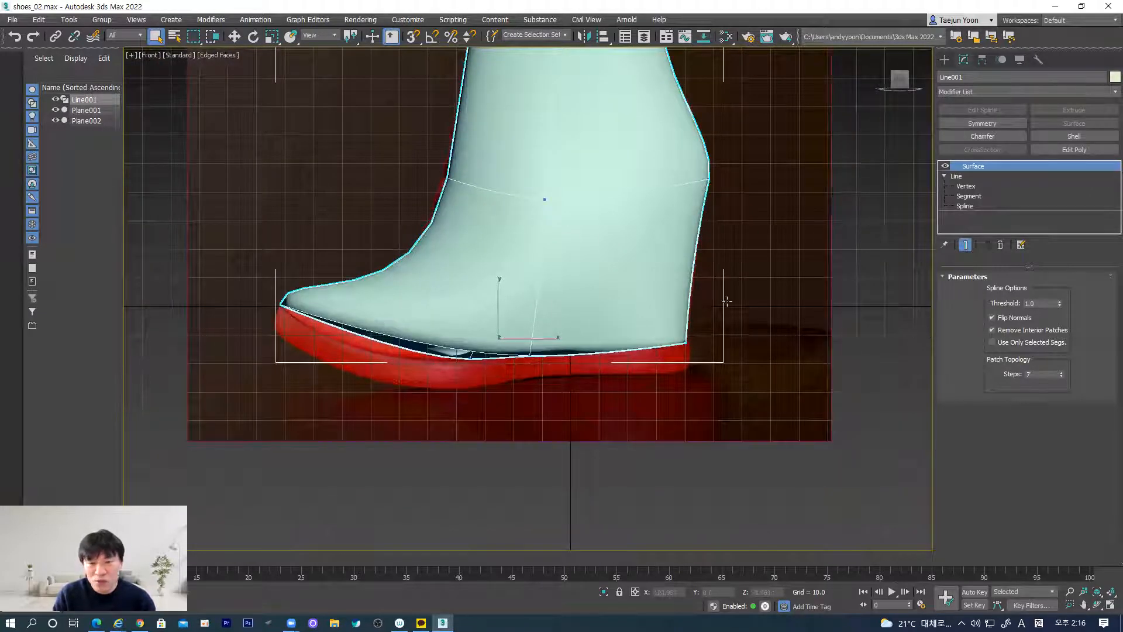
Step: Clone the boot vertically downward as a copy below the original
click(235, 36)
alt+middle_drag(420, 284, 545, 295)
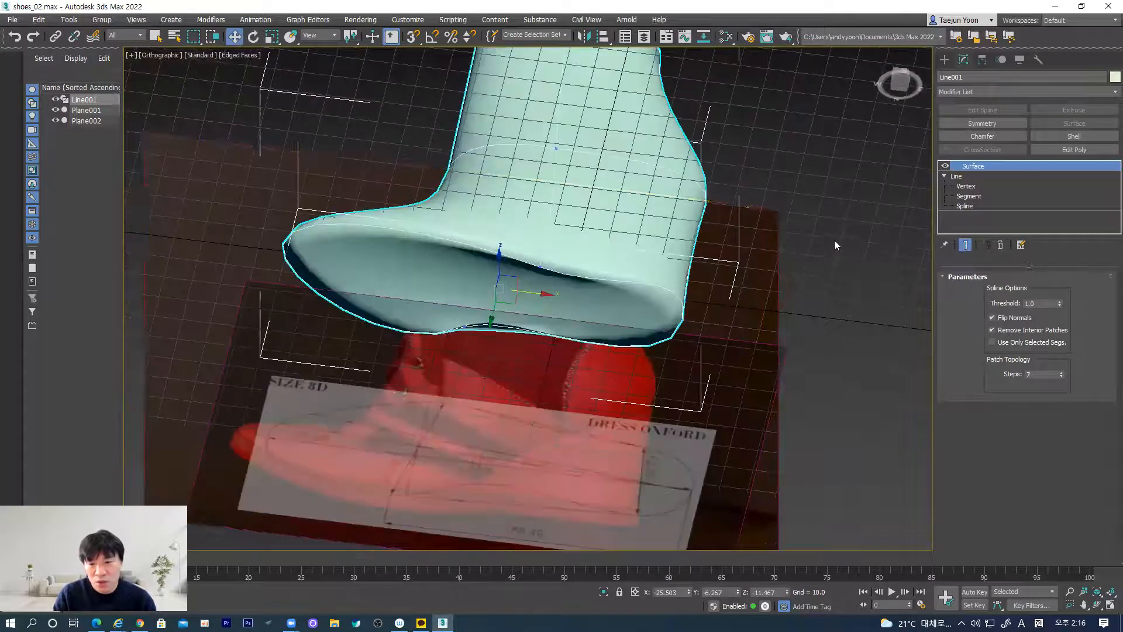
click(815, 251)
click(670, 294)
alt+middle_drag(645, 326, 607, 351)
scroll(609, 350, down, 2)
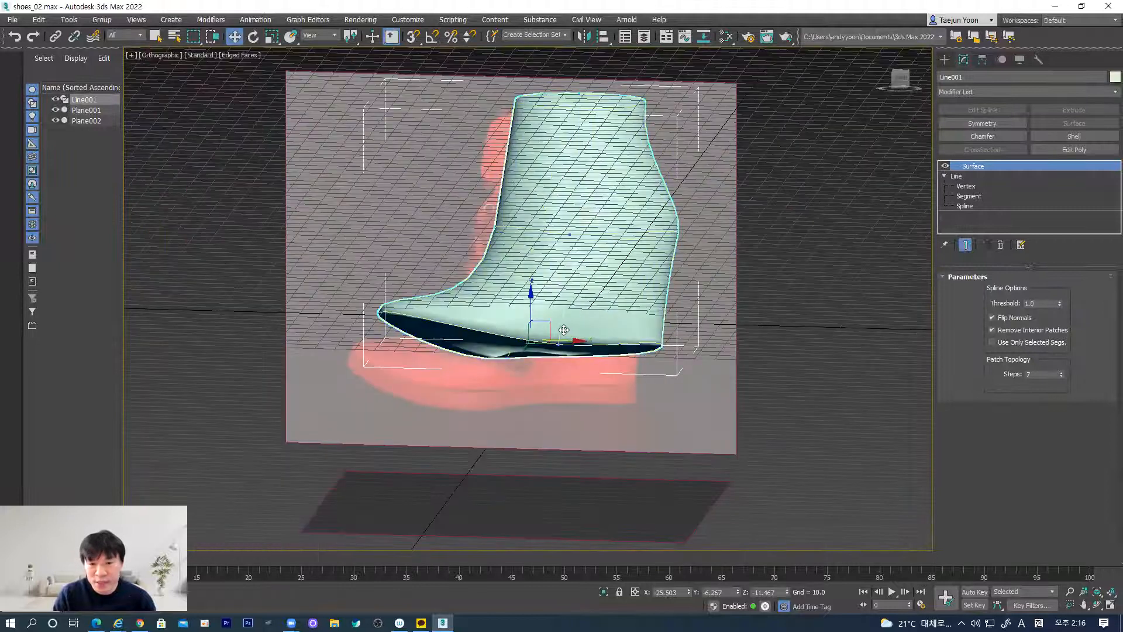
mouse_move(530, 296)
shift+mouse_down()
mouse_move(526, 451)
mouse_move(493, 561)
mouse_move(518, 452)
mouse_move(511, 467)
shift+mouse_up()
click(555, 363)
Step: Move the copied boot further down in the front view so it sits clear below the original
mouse_move(555, 363)
alt+middle_down()
mouse_move(445, 366)
mouse_move(459, 387)
alt+middle_up()
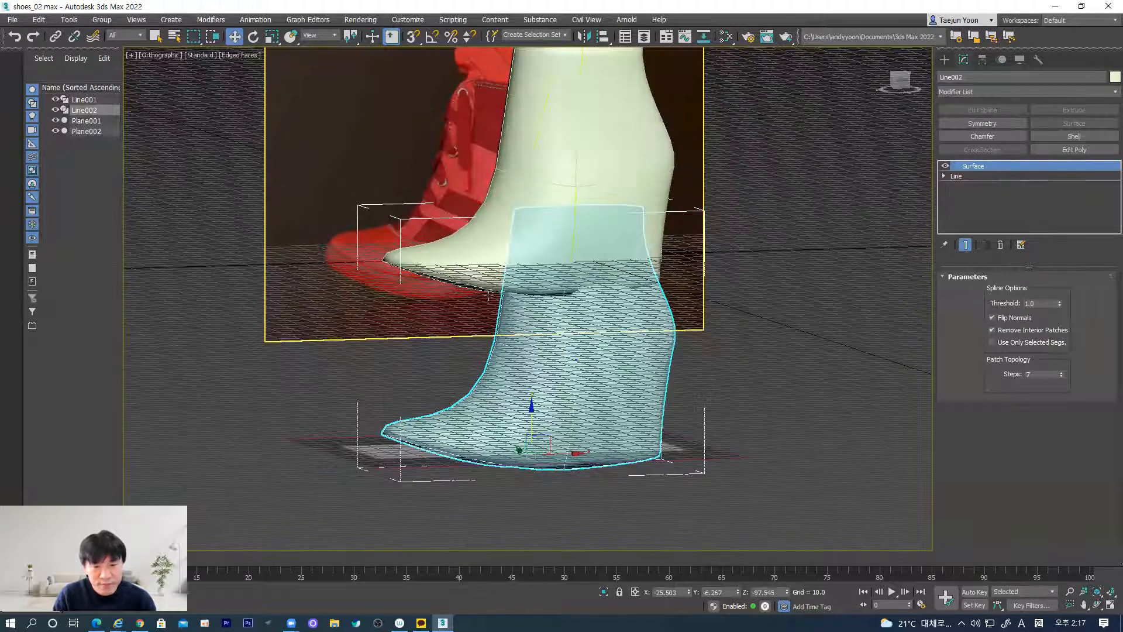
alt+middle_drag(618, 285, 607, 339)
middle_drag(596, 386, 595, 390)
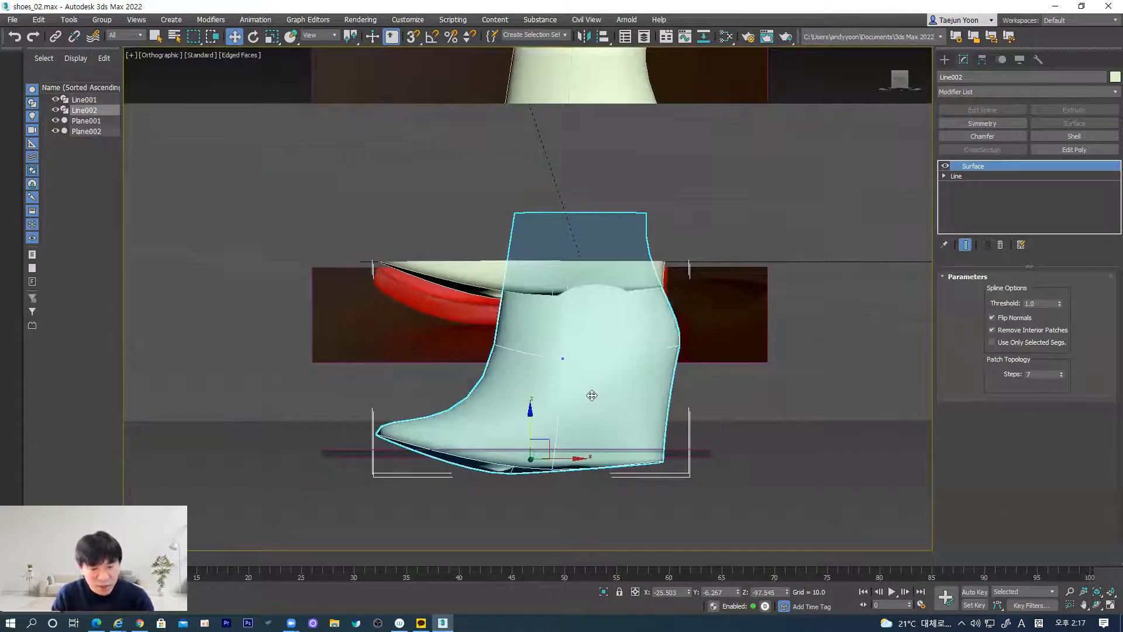
key(f)
middle_drag(501, 445, 574, 302)
scroll(535, 331, up, 1)
scroll(536, 331, down, 1)
drag(538, 317, 522, 407)
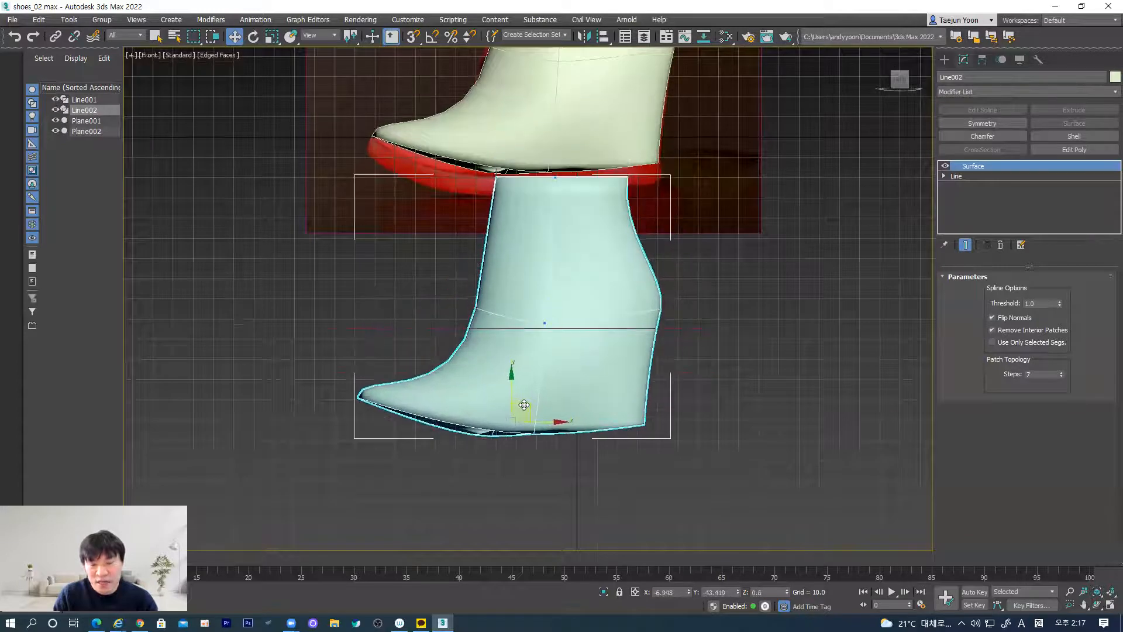
middle_drag(522, 406, 589, 350)
drag(589, 350, 592, 356)
middle_drag(605, 294, 605, 303)
scroll(556, 407, up, 2)
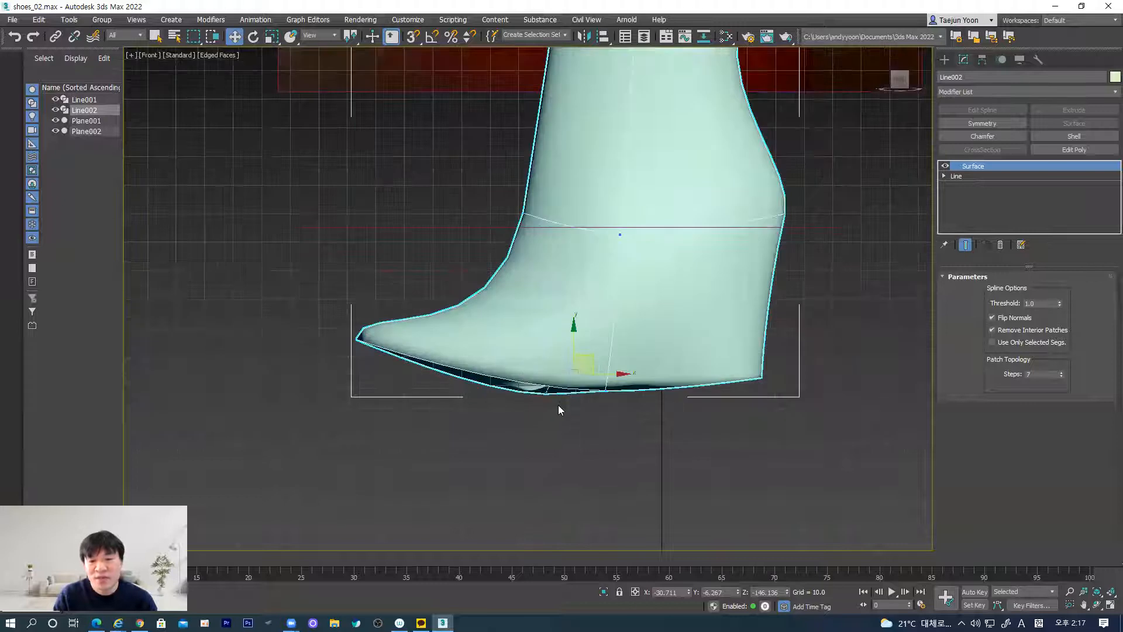
scroll(595, 363, down, 2)
middle_drag(595, 363, 596, 390)
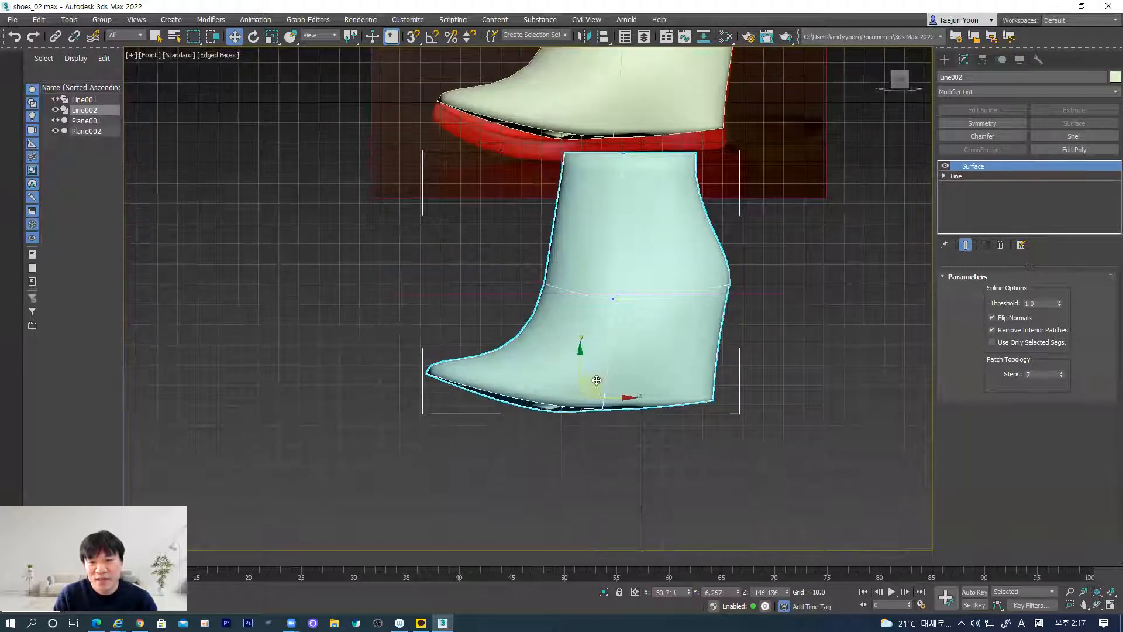
Step: Delete the vertices around the top opening of the copied boot at its Line level
click(813, 351)
click(709, 310)
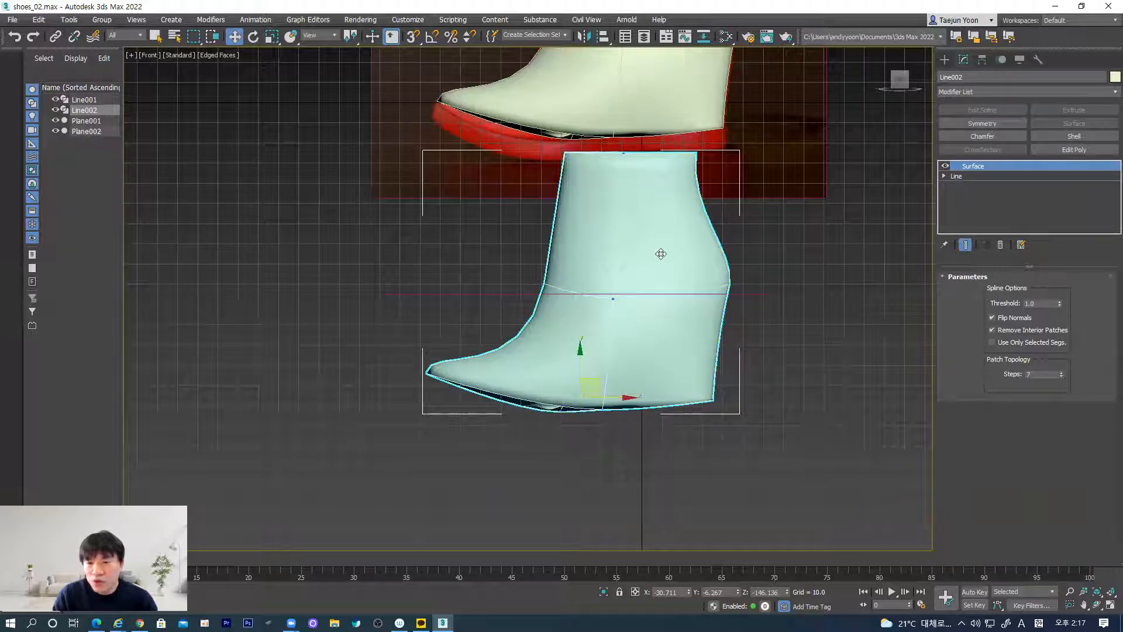
middle_drag(660, 250, 661, 261)
click(957, 176)
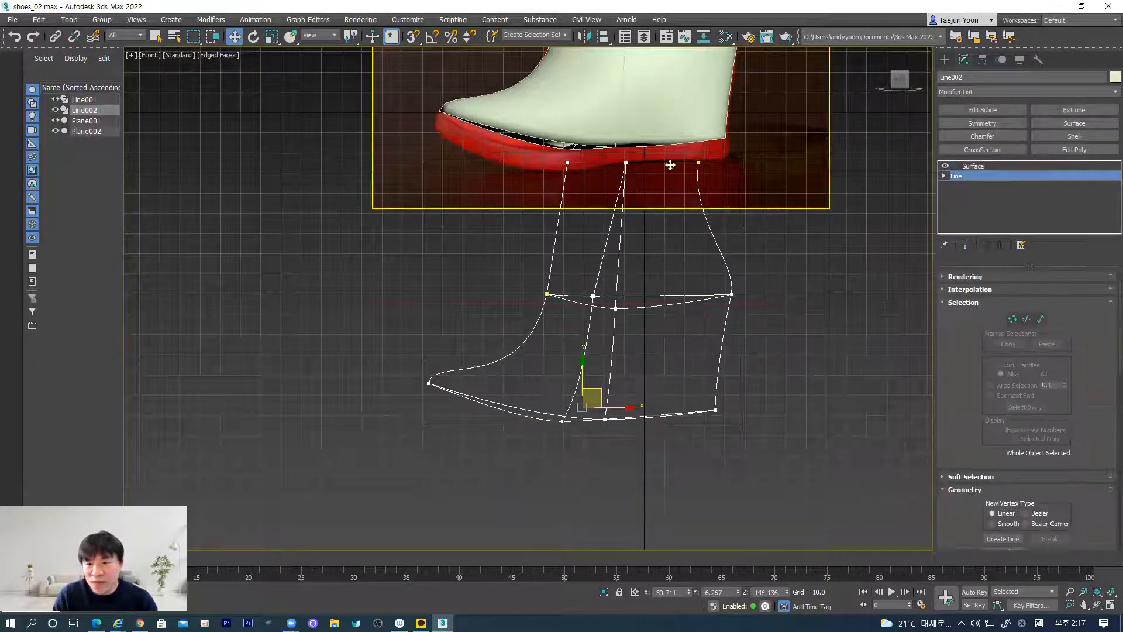
click(1015, 320)
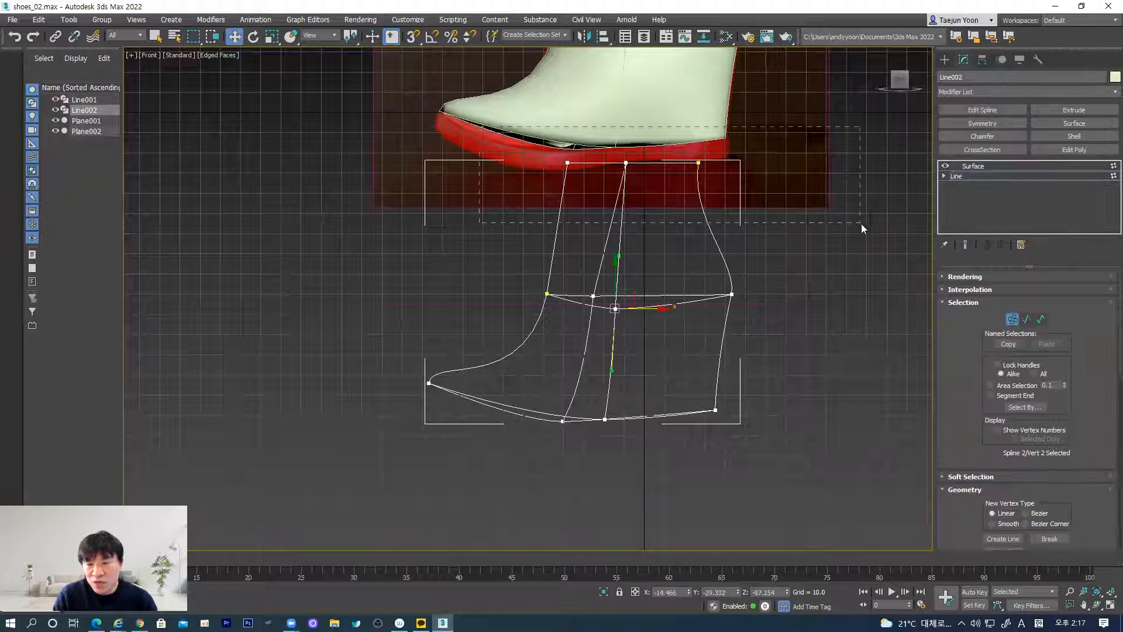
key(Delete)
Step: Delete the copy's ankle-height vertices, keeping only the closed sole outline, and leave vertex editing
drag(694, 306, 822, 335)
key(Delete)
alt+middle_drag(663, 382, 644, 426)
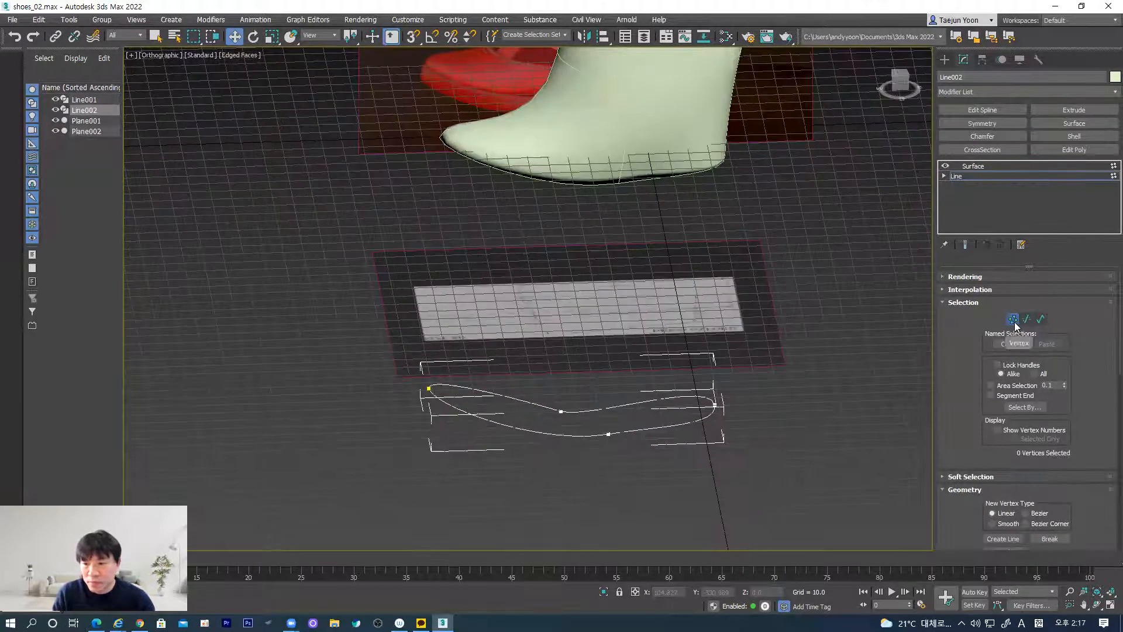
click(1012, 319)
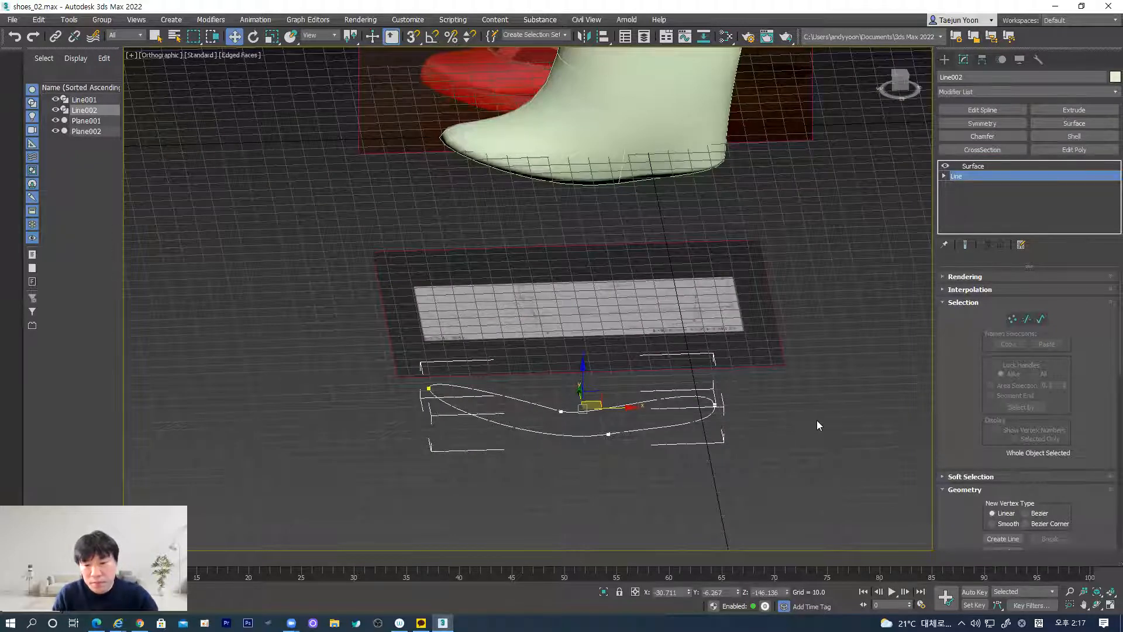
middle_drag(618, 404, 634, 345)
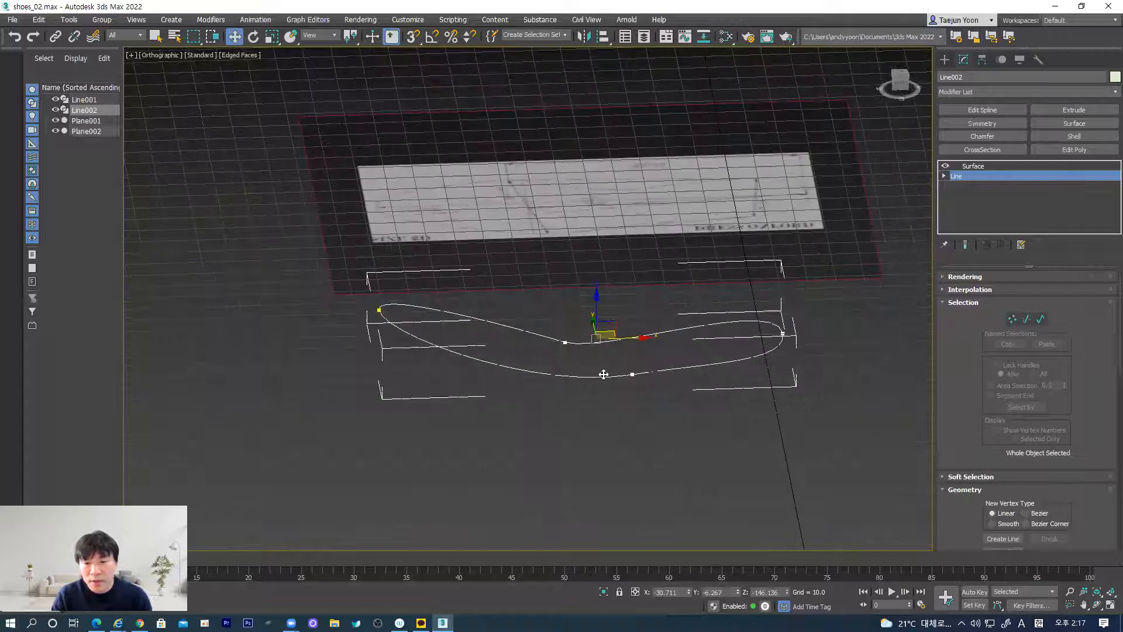
Step: Move the sole outline back up to the boot's underside in the front view, working at its Surface level
scroll(573, 398, down, 3)
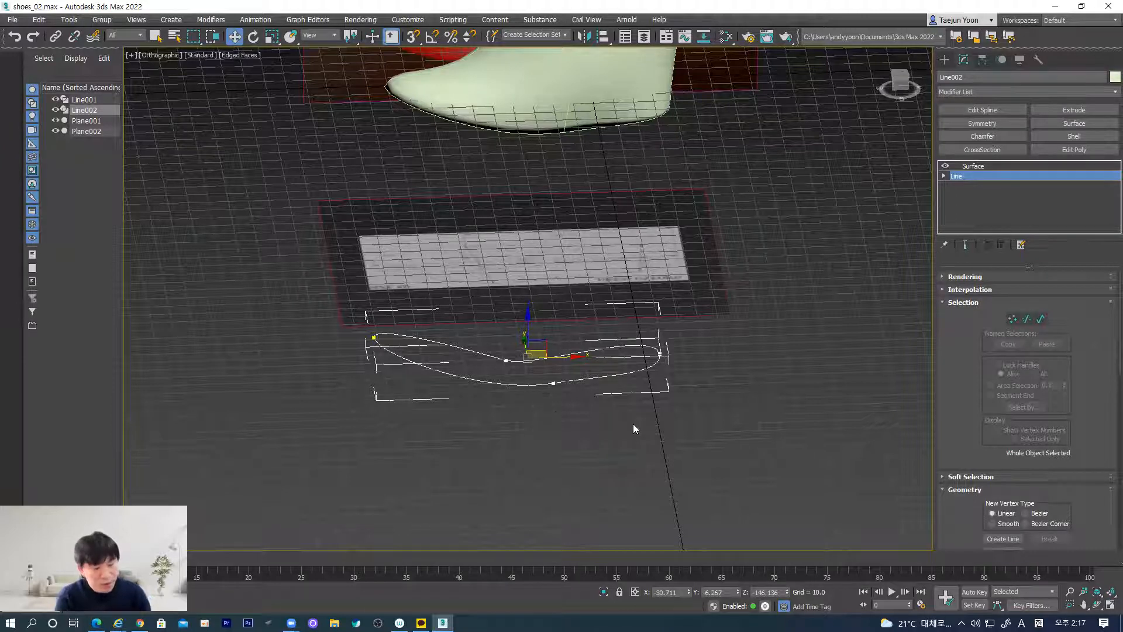
middle_drag(570, 376, 633, 313)
key(f)
scroll(565, 375, up, 2)
scroll(588, 398, down, 2)
middle_drag(604, 512, 615, 426)
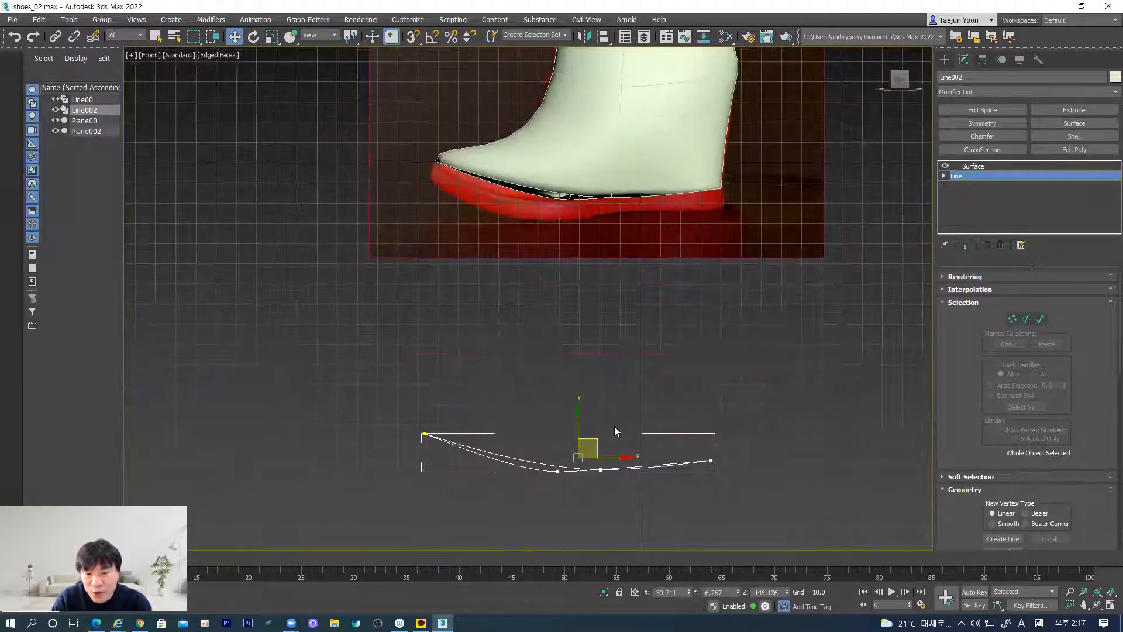
click(974, 166)
drag(584, 436, 609, 171)
scroll(612, 170, up, 5)
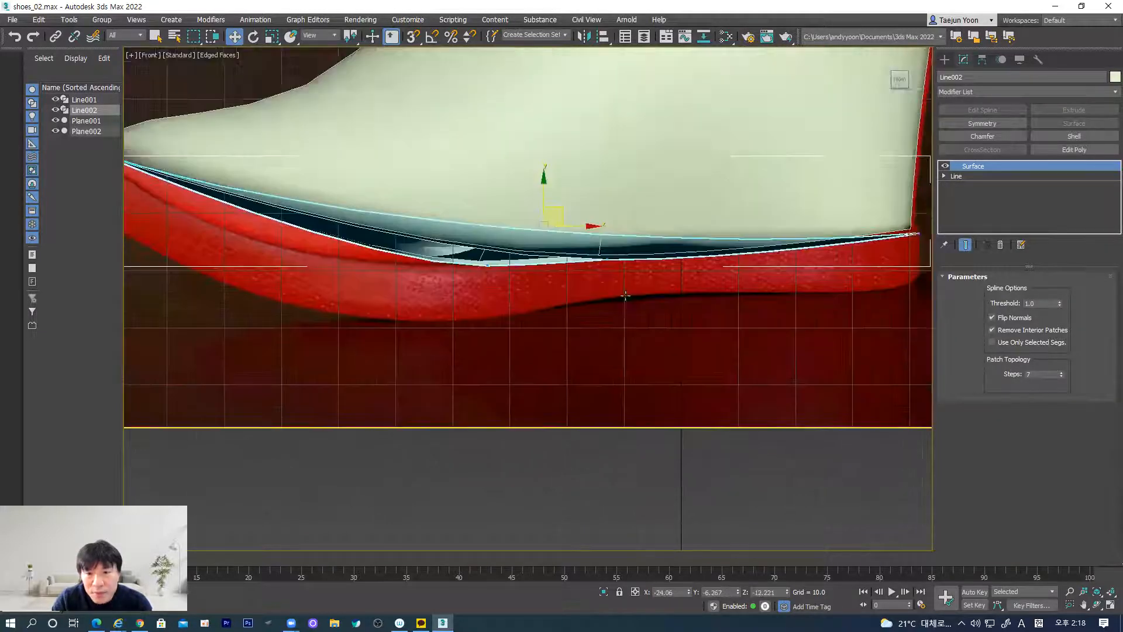
Step: Isolate the sole outline and remove its Surface modifier, leaving only the base Line
scroll(625, 297, down, 5)
alt+middle_drag(625, 297, 538, 391)
key(f)
key(alt+q)
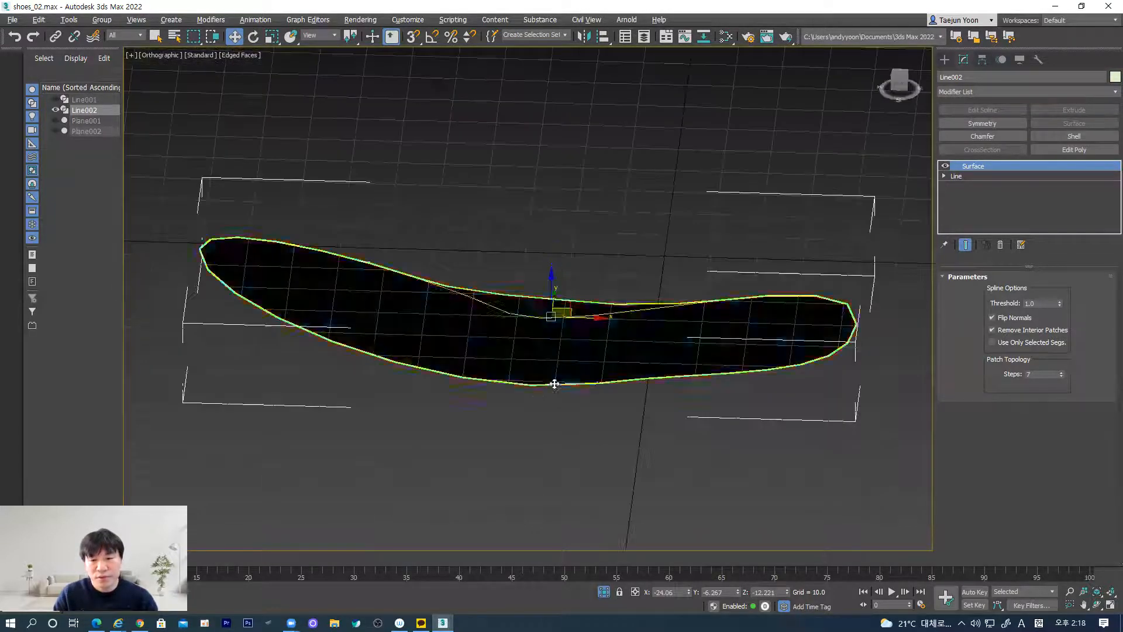
right_click(674, 346)
mouse_move(723, 465)
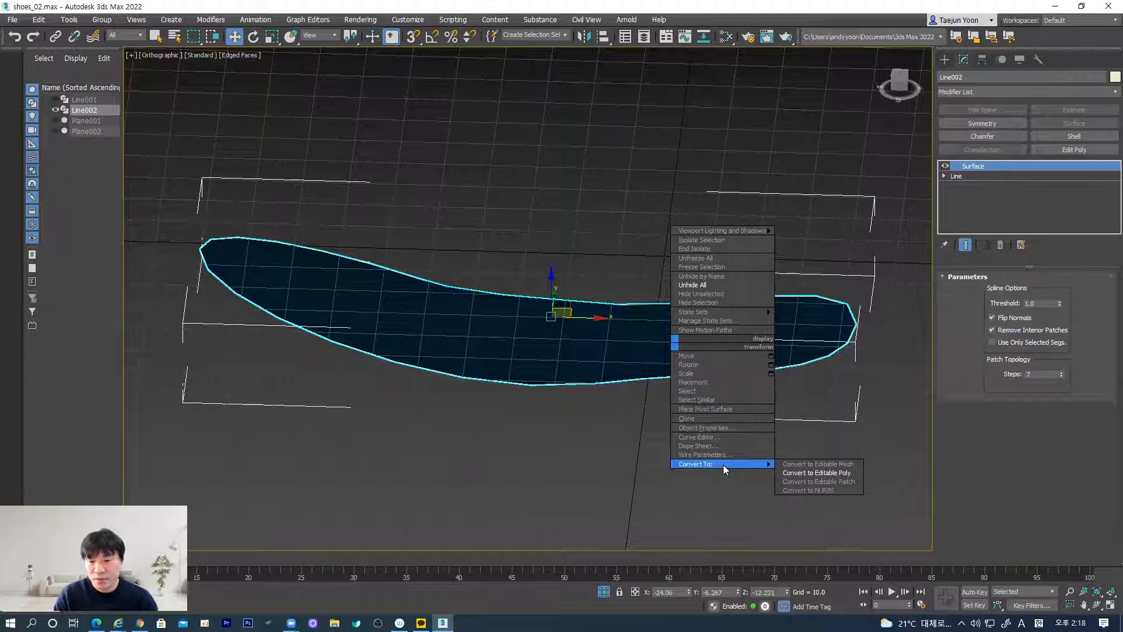
click(1001, 245)
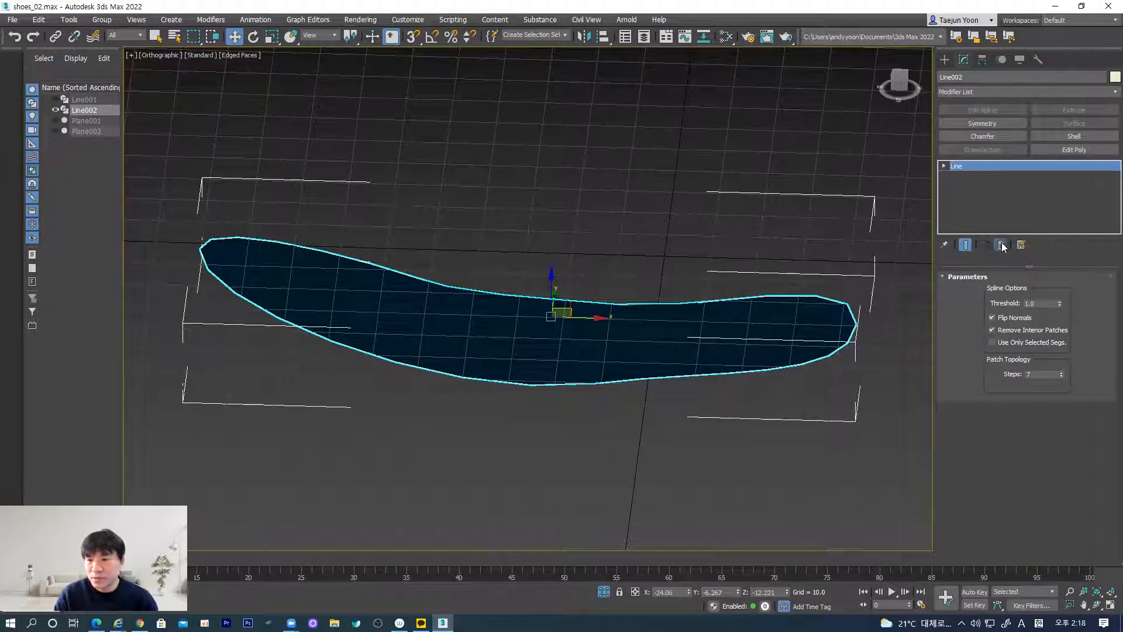
Step: Try to convert the sole outline to an Editable Poly, and undo the conversion
right_click(761, 357)
mouse_move(811, 477)
click(903, 496)
alt+middle_drag(755, 425, 538, 262)
key(ctrl+z)
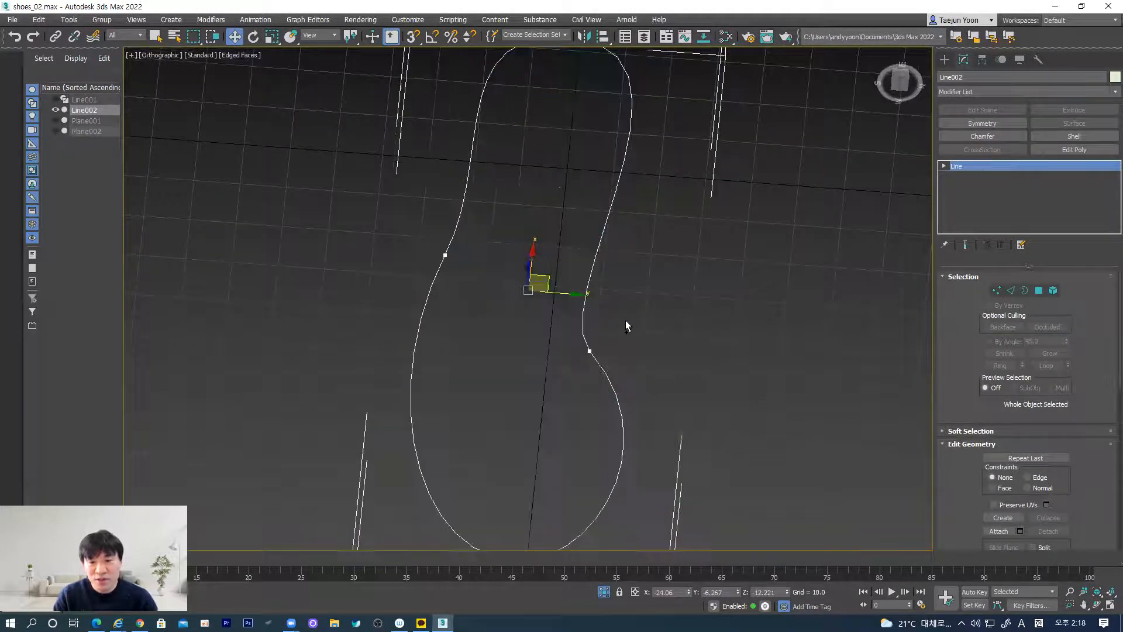
Step: Try raising the lowest midfoot vertex of the outline slightly in the front view, and leave vertex editing
alt+middle_drag(602, 296, 571, 346)
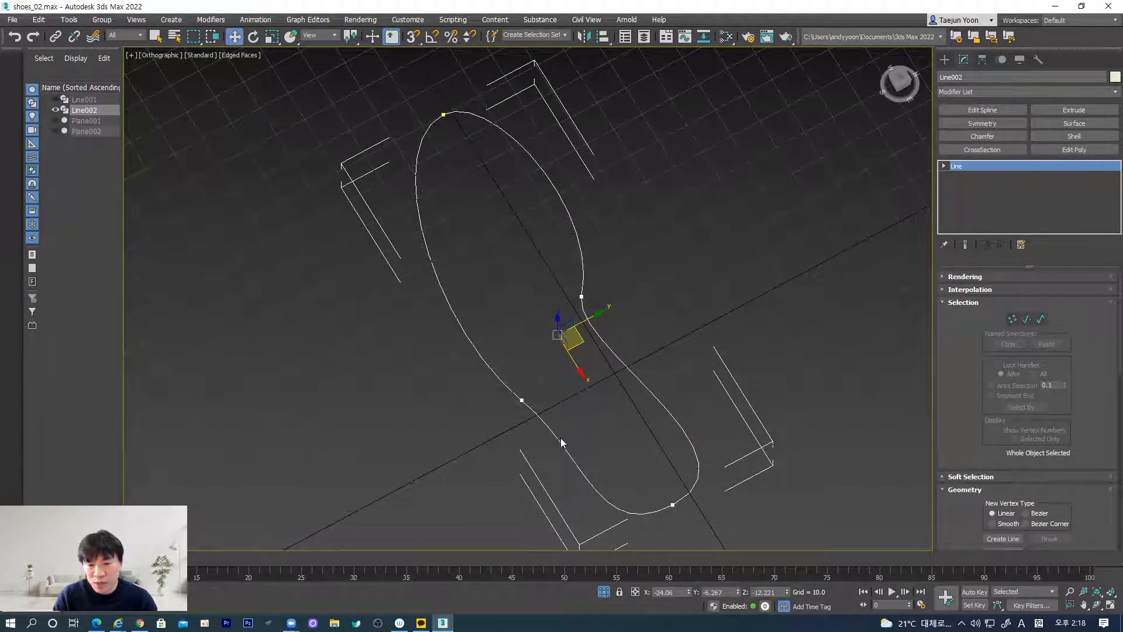
alt+middle_drag(447, 328, 490, 367)
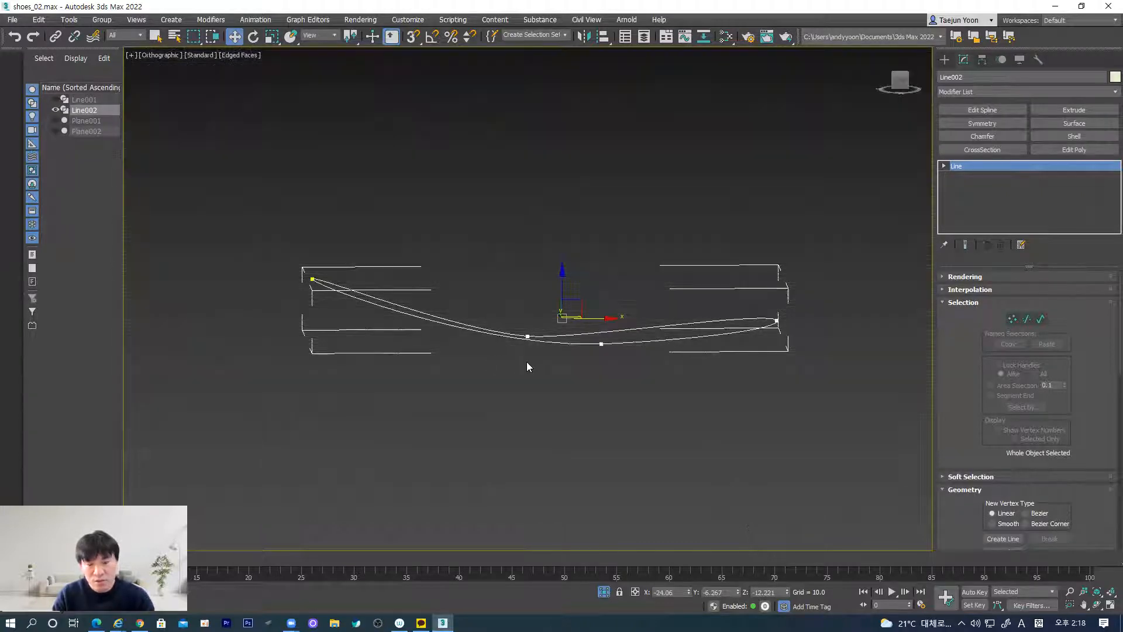
scroll(530, 364, down, 5)
scroll(531, 363, up, 5)
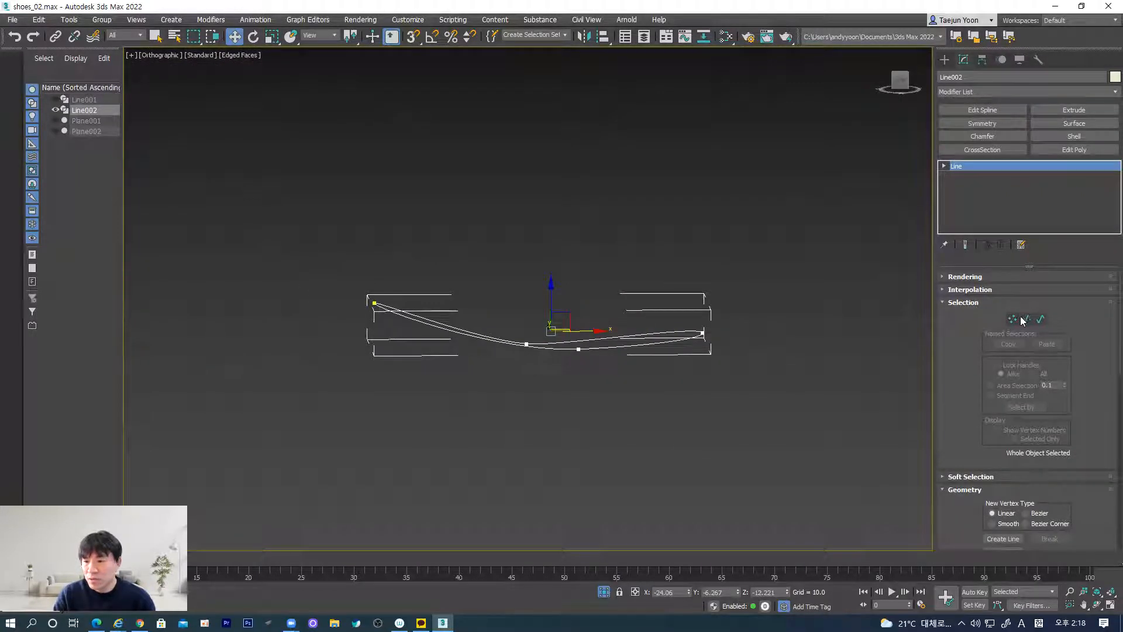
click(1012, 319)
key(f)
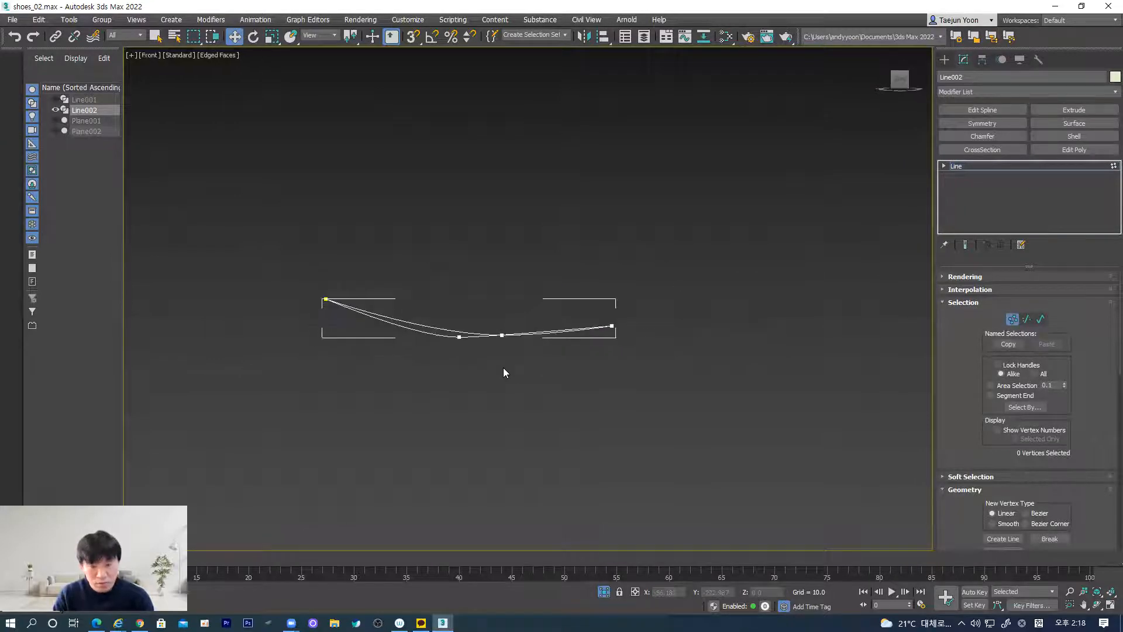
scroll(502, 367, up, 3)
middle_drag(502, 368, 523, 389)
scroll(523, 389, up, 2)
scroll(465, 380, down, 2)
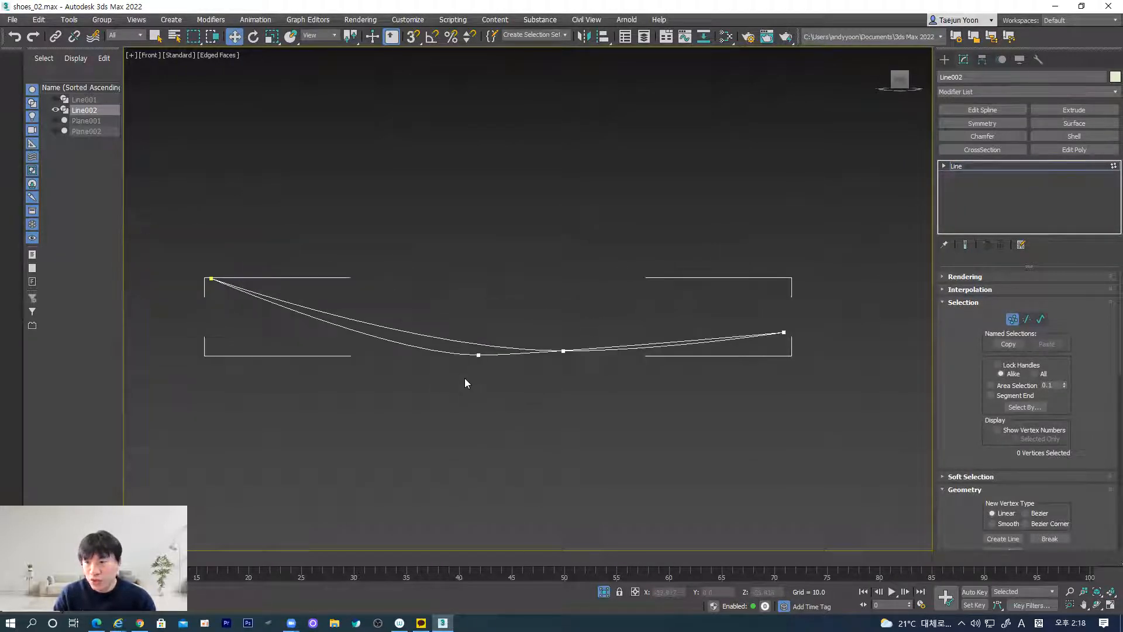
click(479, 354)
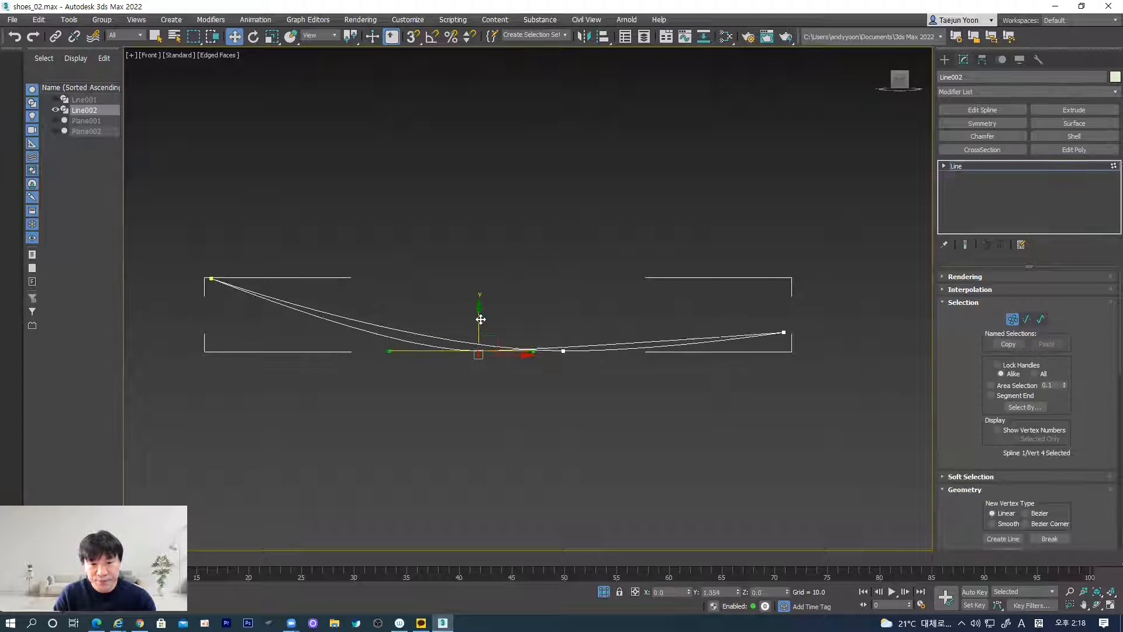
click(1012, 319)
Step: Unhide all objects to show the boot and reference image around the sole outline in the front view
middle_drag(634, 366, 634, 383)
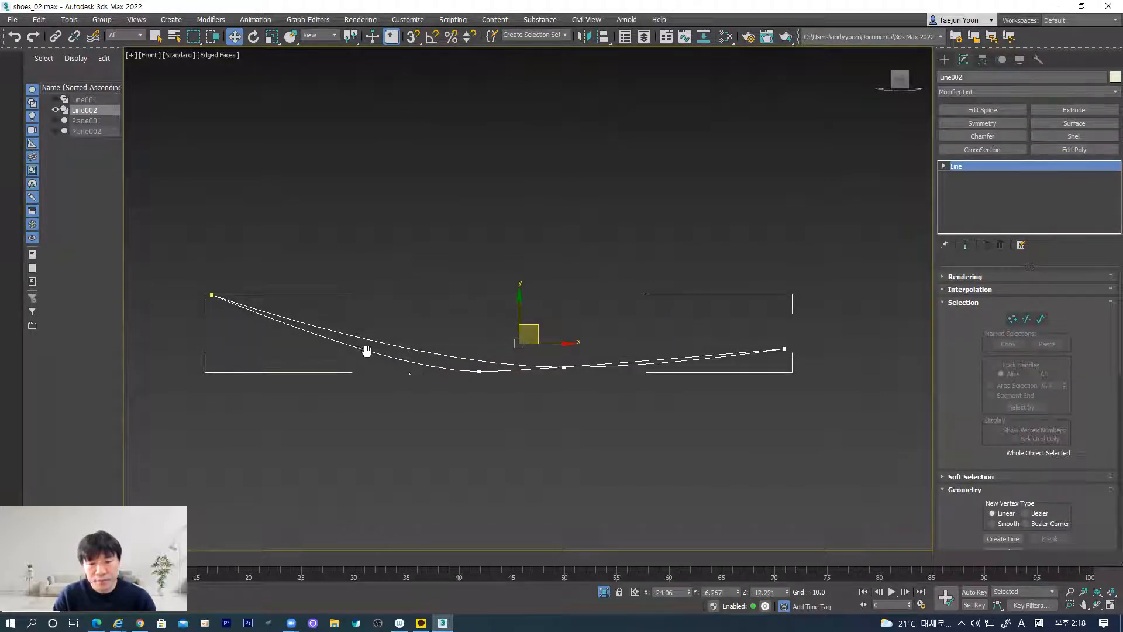
scroll(373, 350, down, 5)
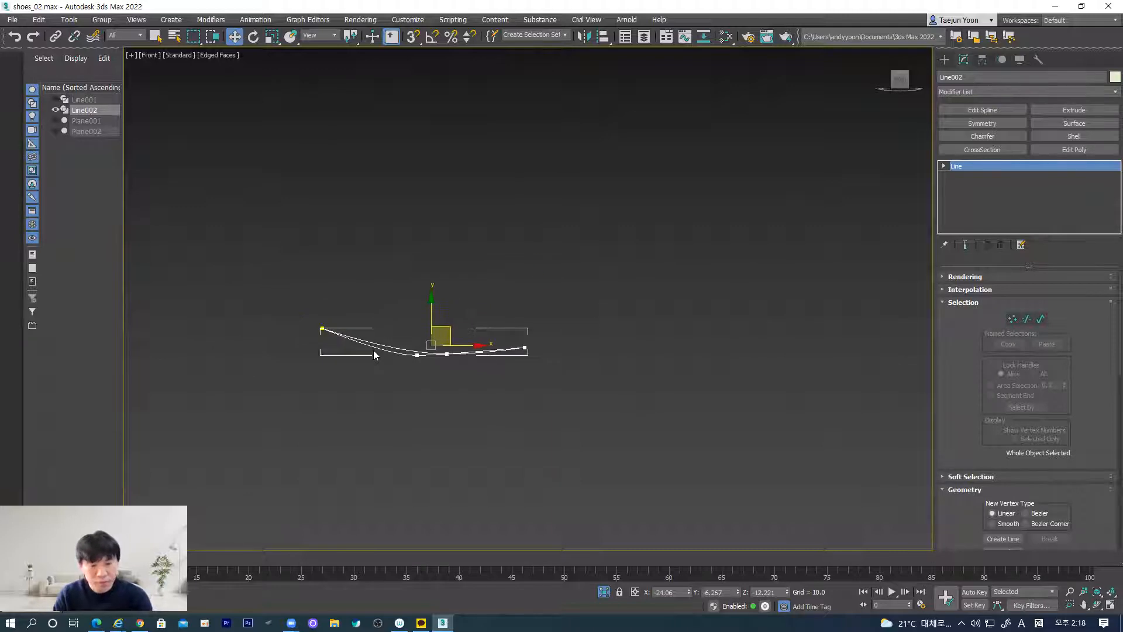
key(l)
key(f)
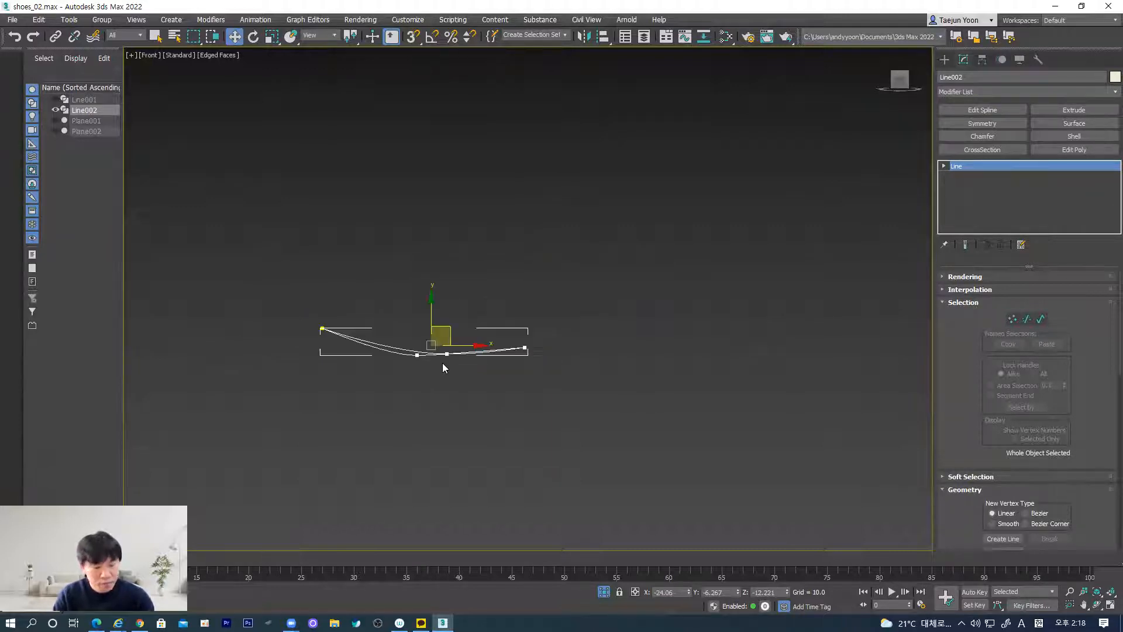
key(z)
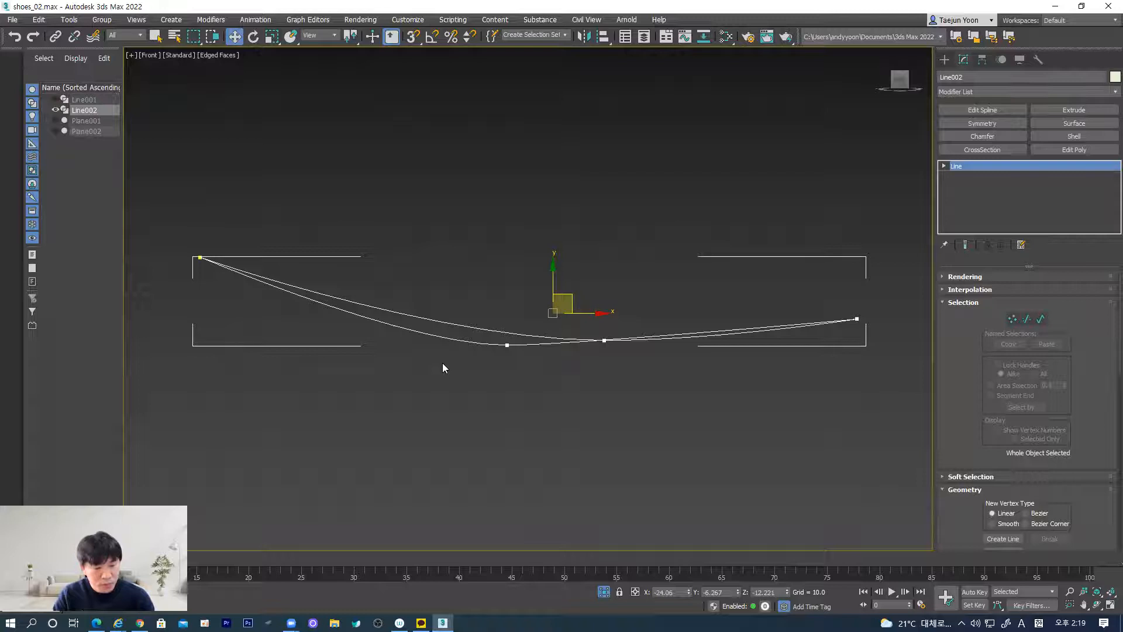
right_click(443, 363)
click(473, 302)
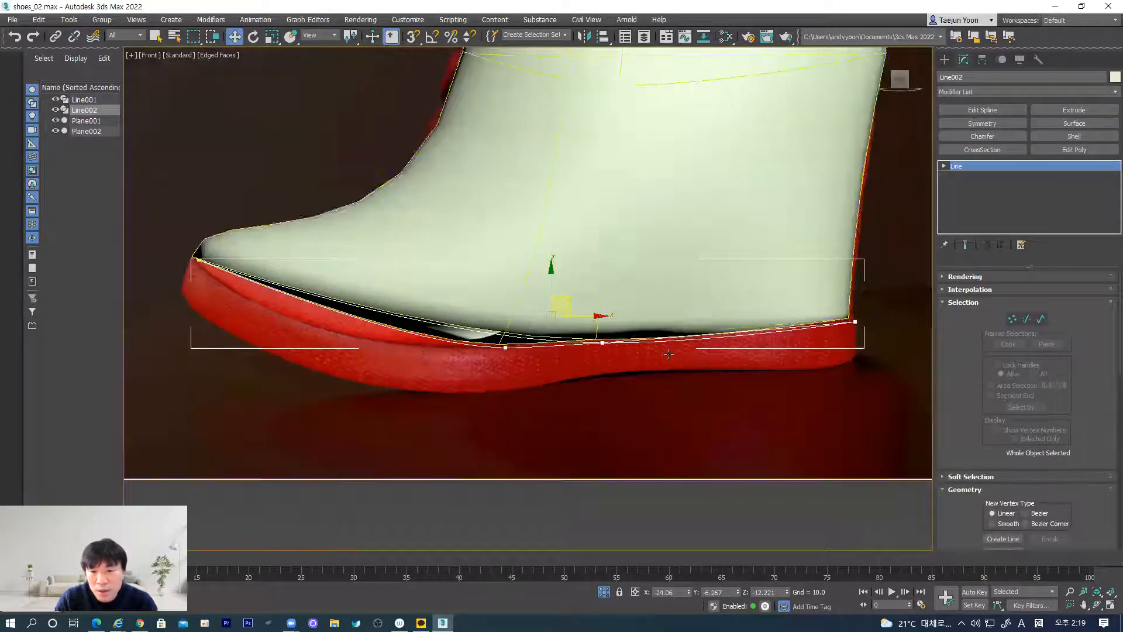
Step: Clone the sole outline vertically downward onto the lower part of the red sole in the reference image
shift+drag(551, 278, 543, 327)
click(567, 364)
middle_drag(398, 369, 539, 383)
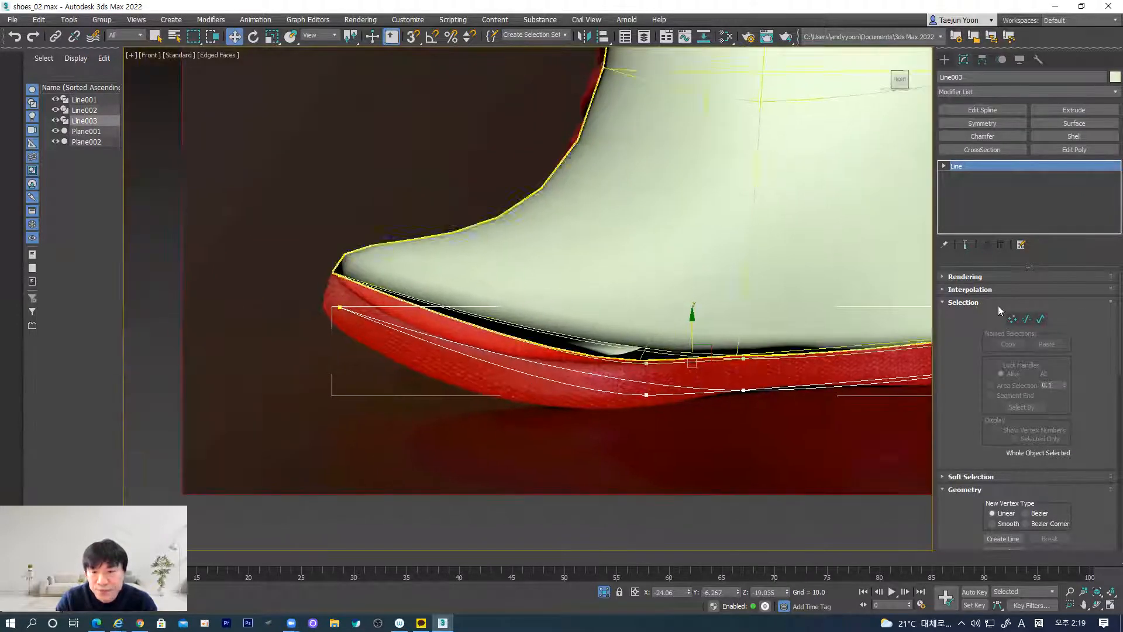
Step: Fit the lower outline's toe, ball and heel vertices and the ball vertex's handles to the red sole's bottom contour
click(1013, 318)
click(340, 306)
drag(354, 286, 316, 287)
drag(646, 394, 641, 406)
drag(537, 405, 380, 411)
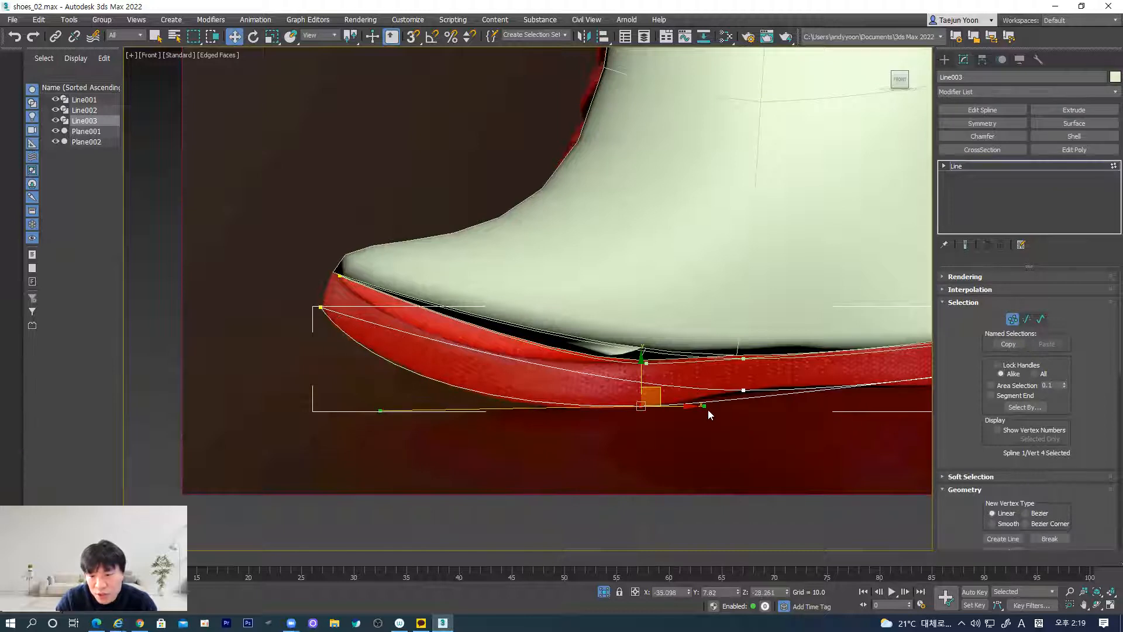
drag(706, 407, 708, 400)
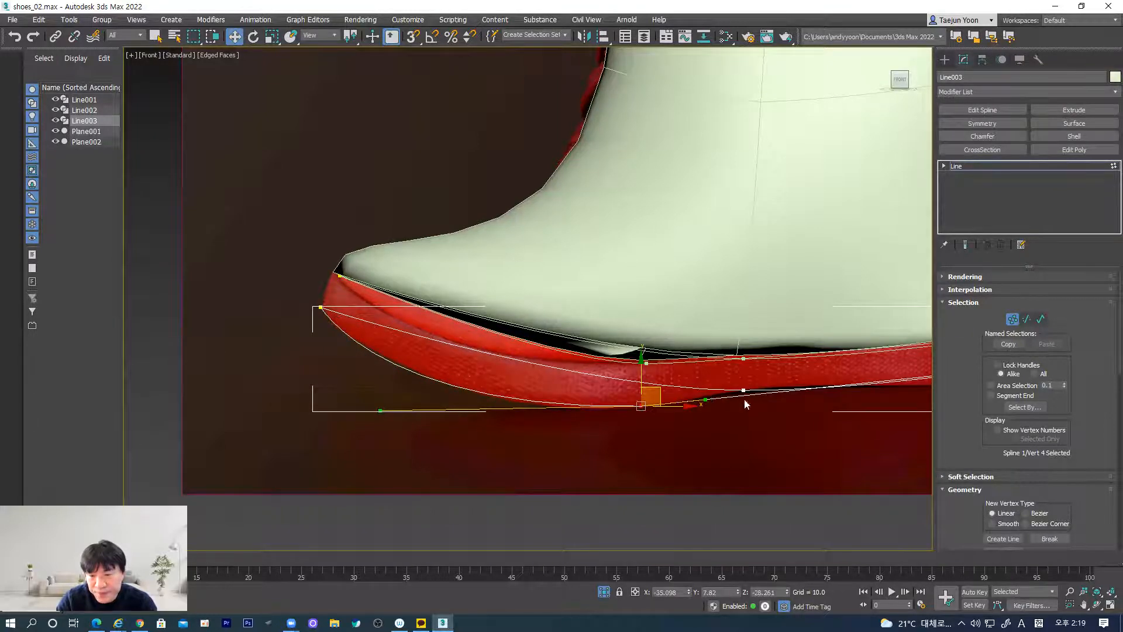
middle_drag(744, 396, 554, 387)
drag(750, 360, 745, 368)
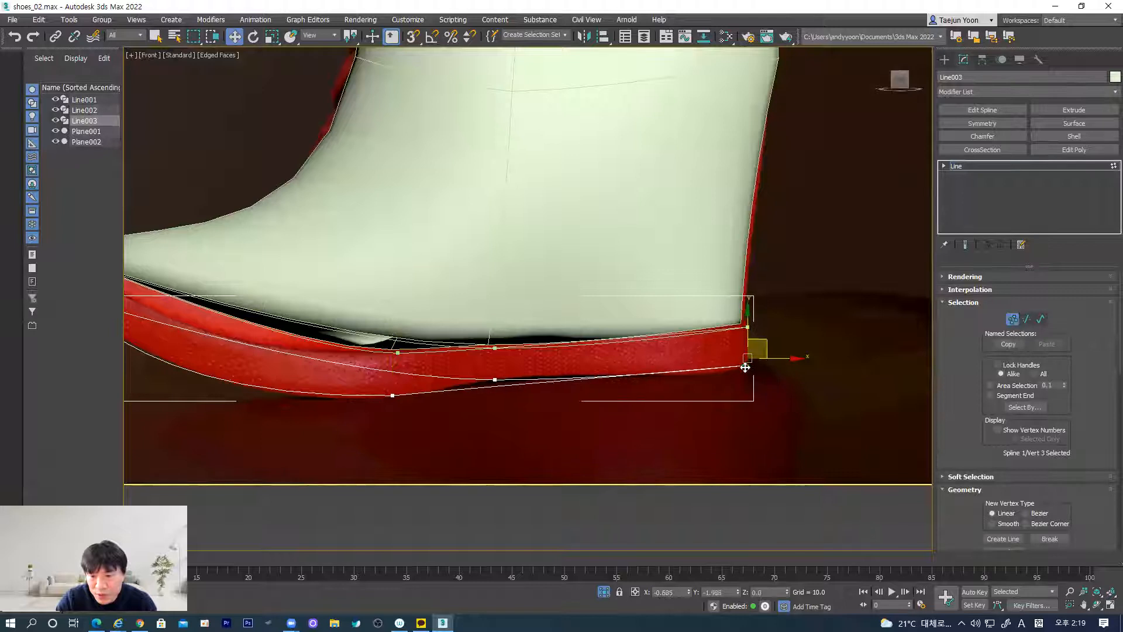
Step: Bend the lower outline's arch vertex handle toward the toe along the sole's underside, lower that vertex slightly, and leave vertex editing
middle_drag(494, 401, 722, 394)
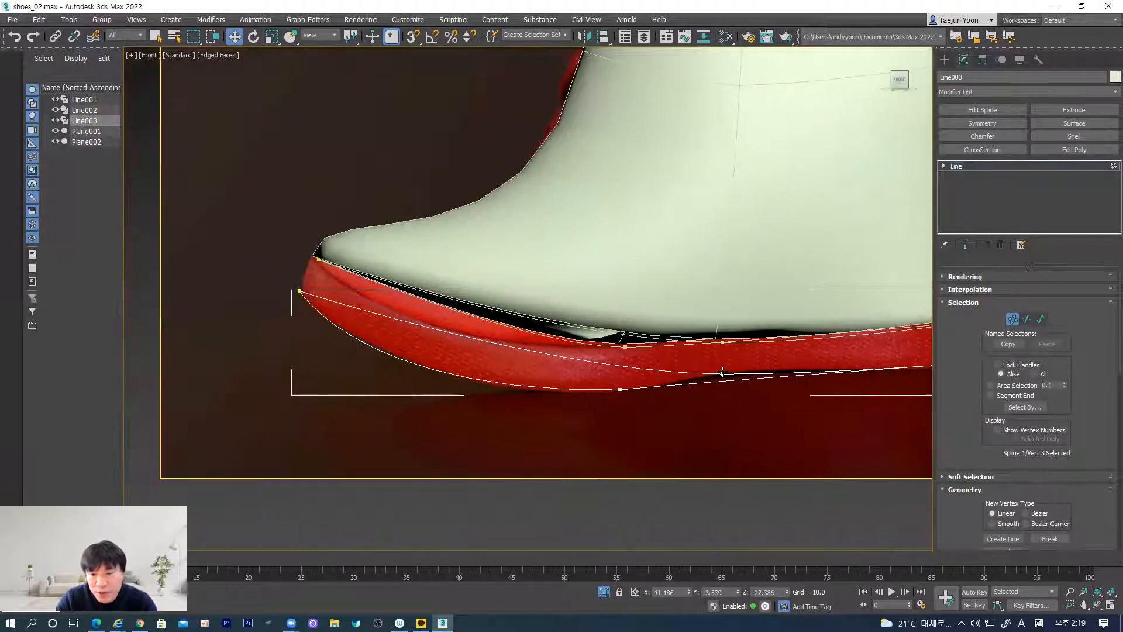
click(722, 373)
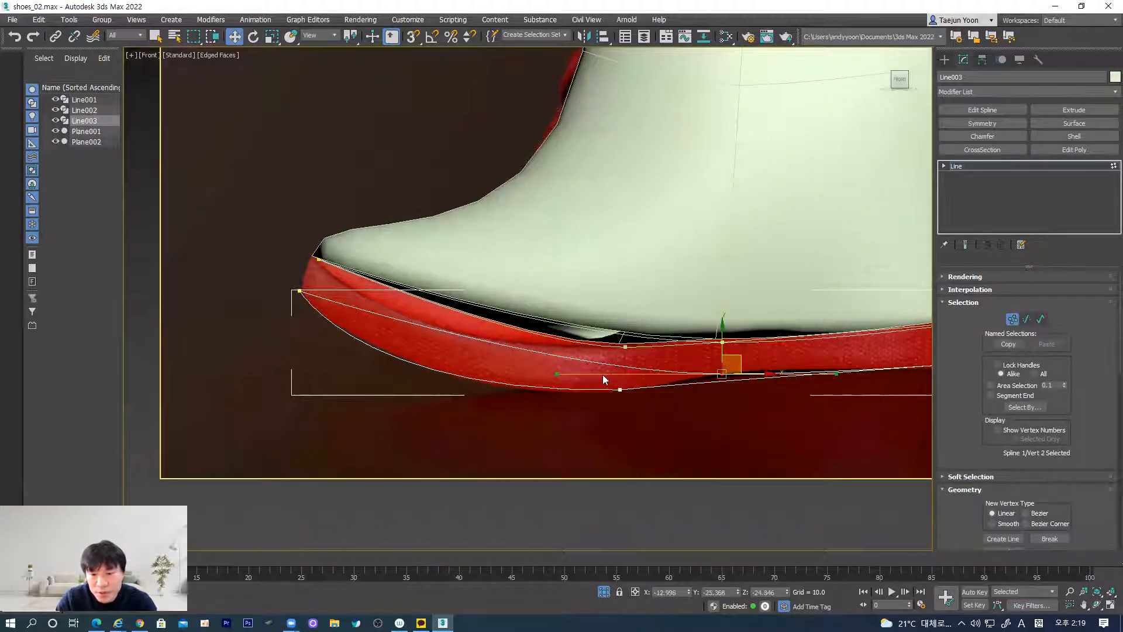
drag(555, 374, 374, 431)
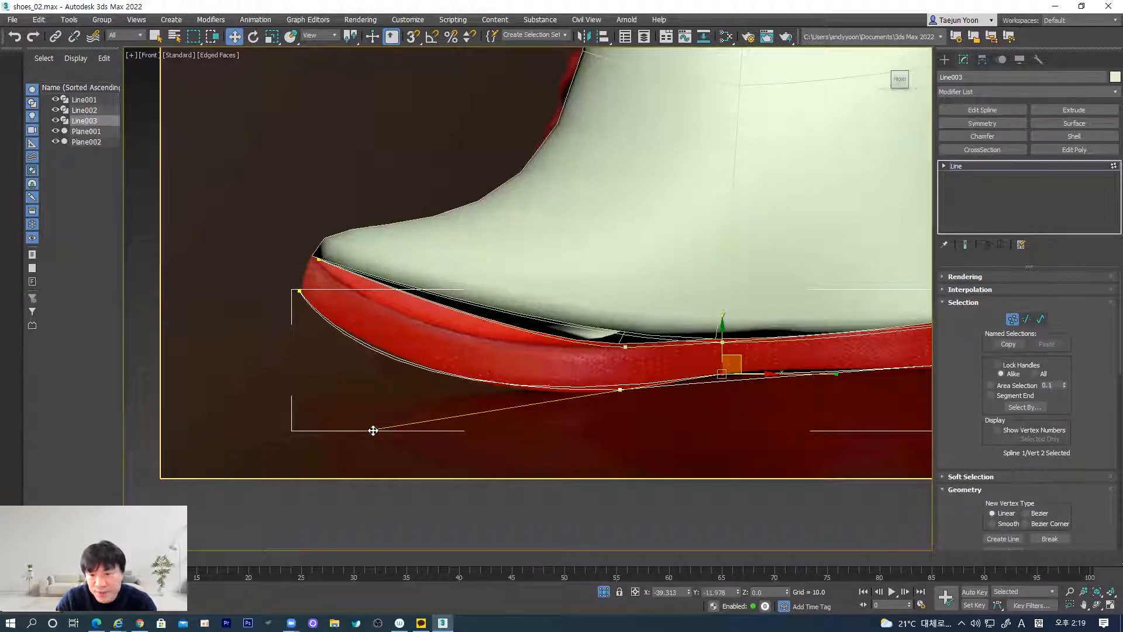
scroll(719, 372, up, 2)
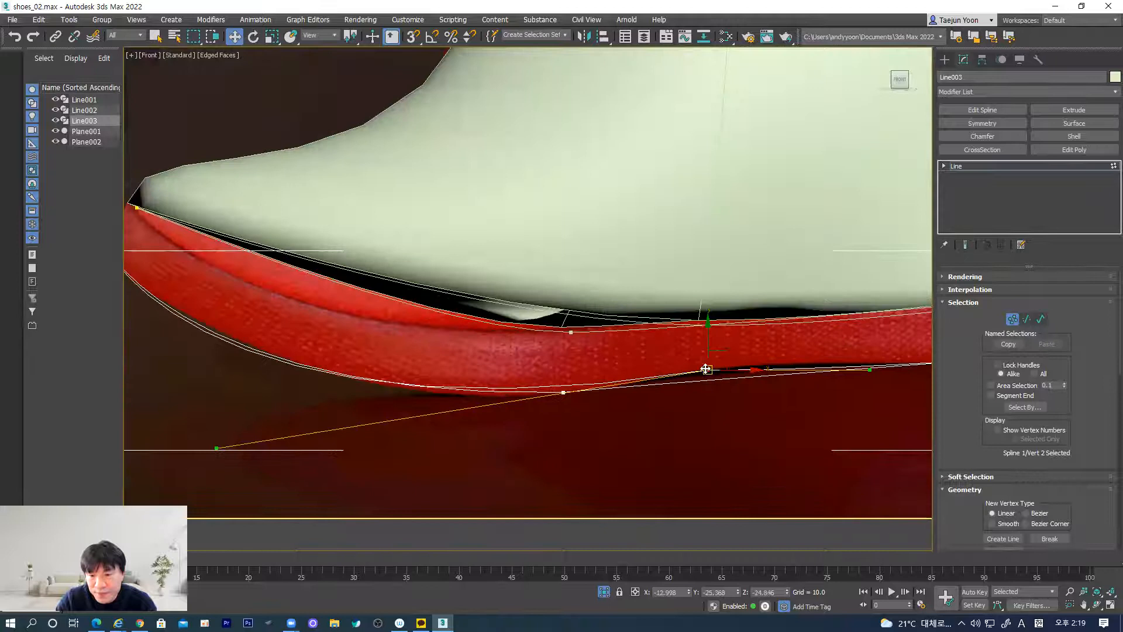
scroll(747, 422, down, 2)
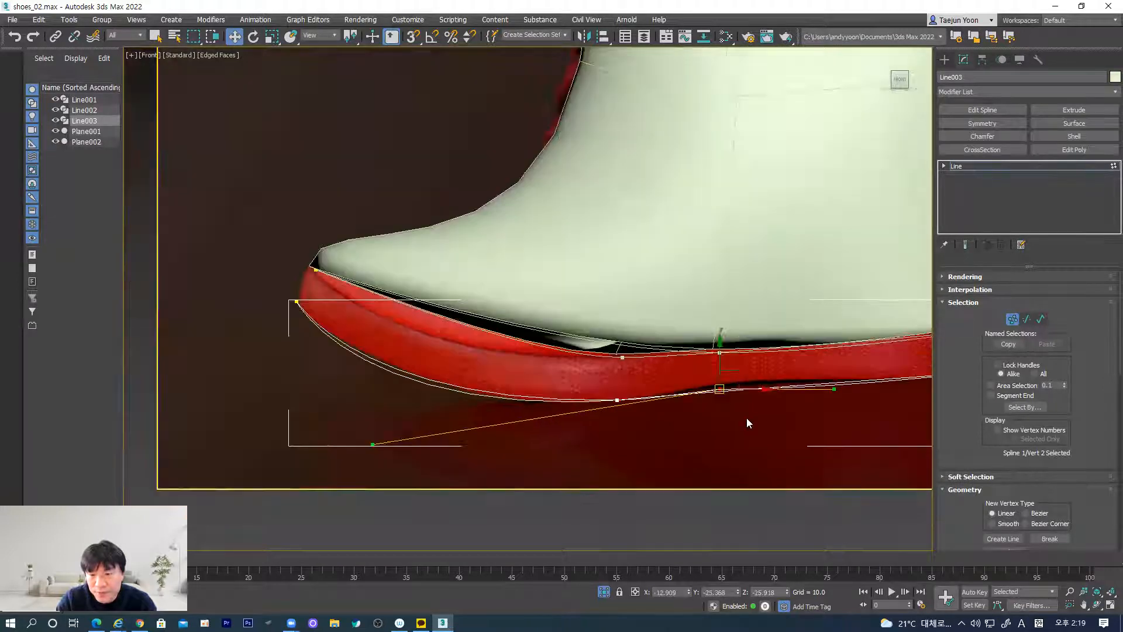
scroll(747, 418, down, 3)
middle_drag(683, 351, 702, 344)
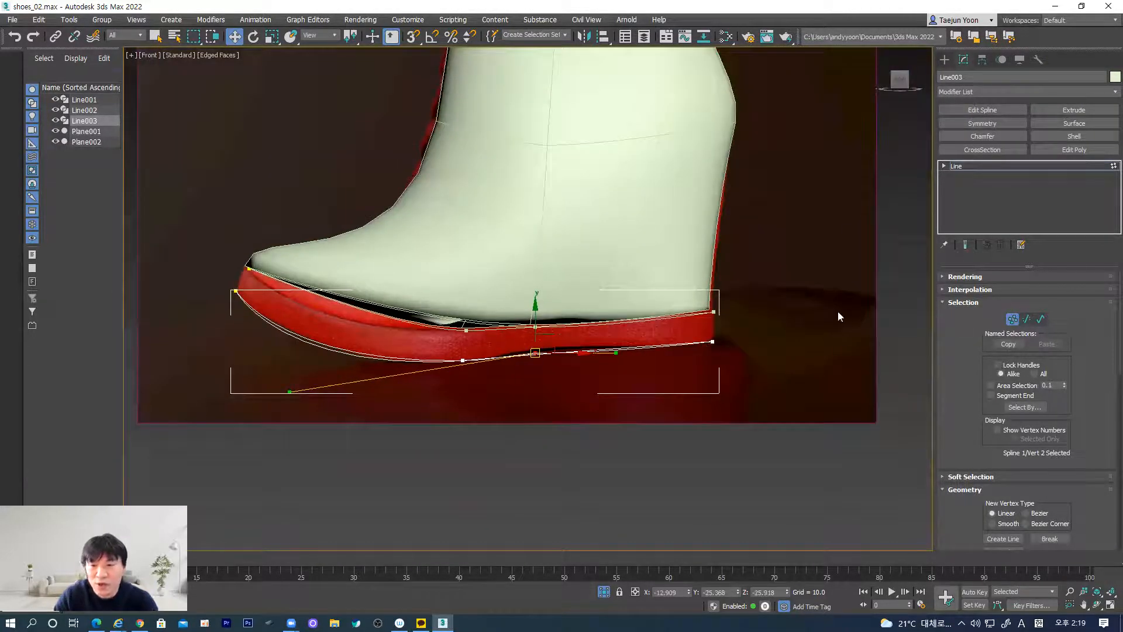
click(1013, 319)
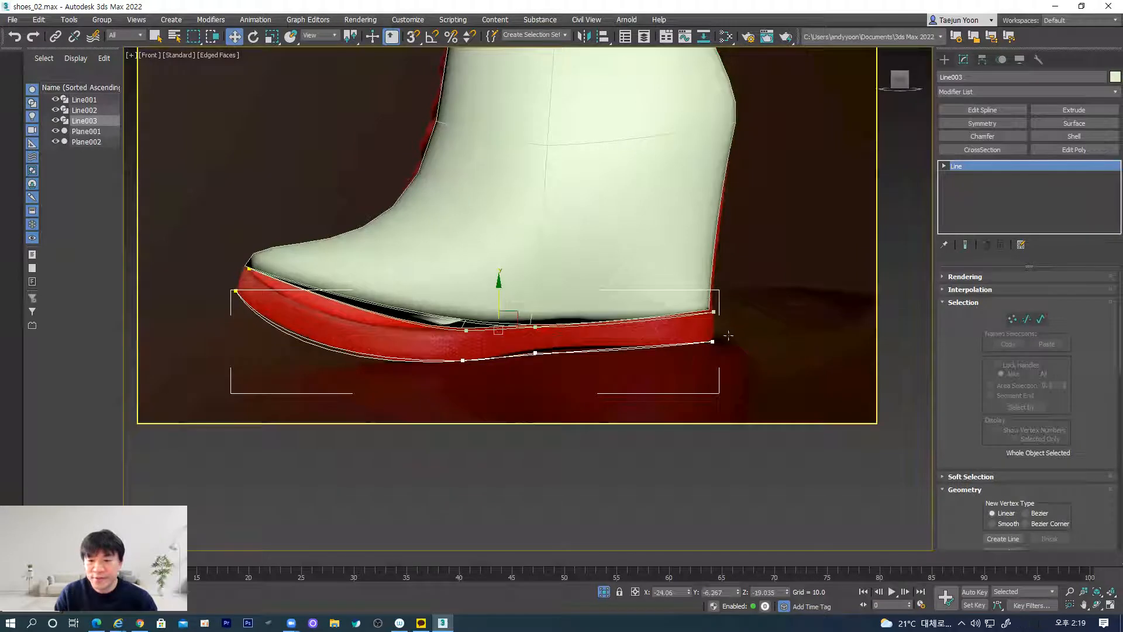
Step: Select the upper and lower sole outlines together and isolate them in an angled view
click(713, 442)
click(712, 341)
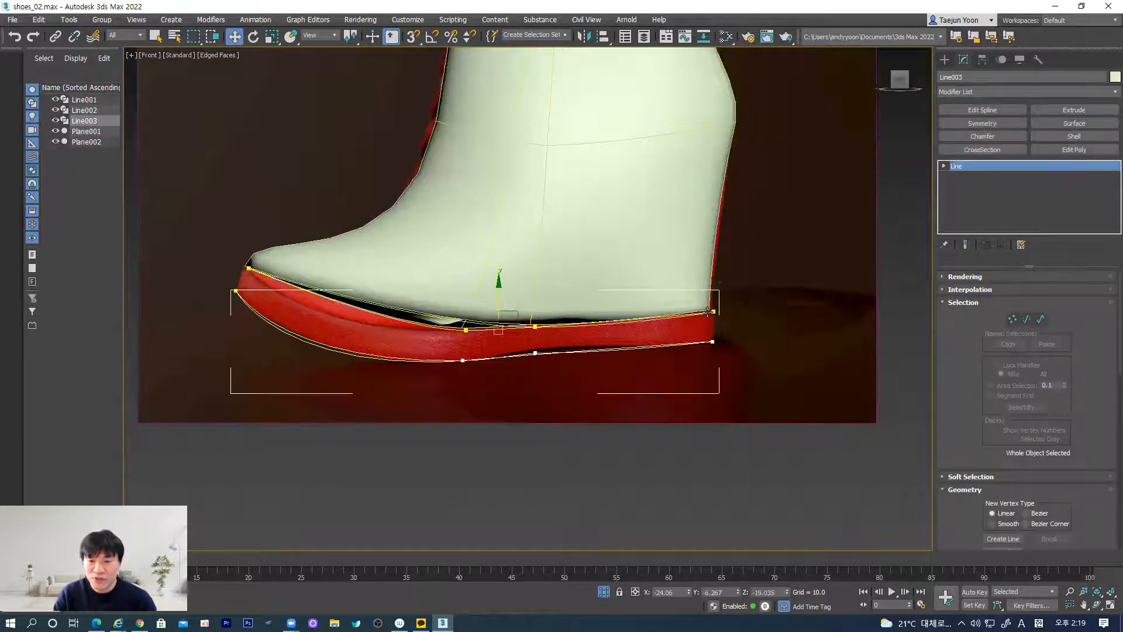
ctrl+click(713, 313)
key(alt+q)
alt+middle_drag(707, 384, 608, 389)
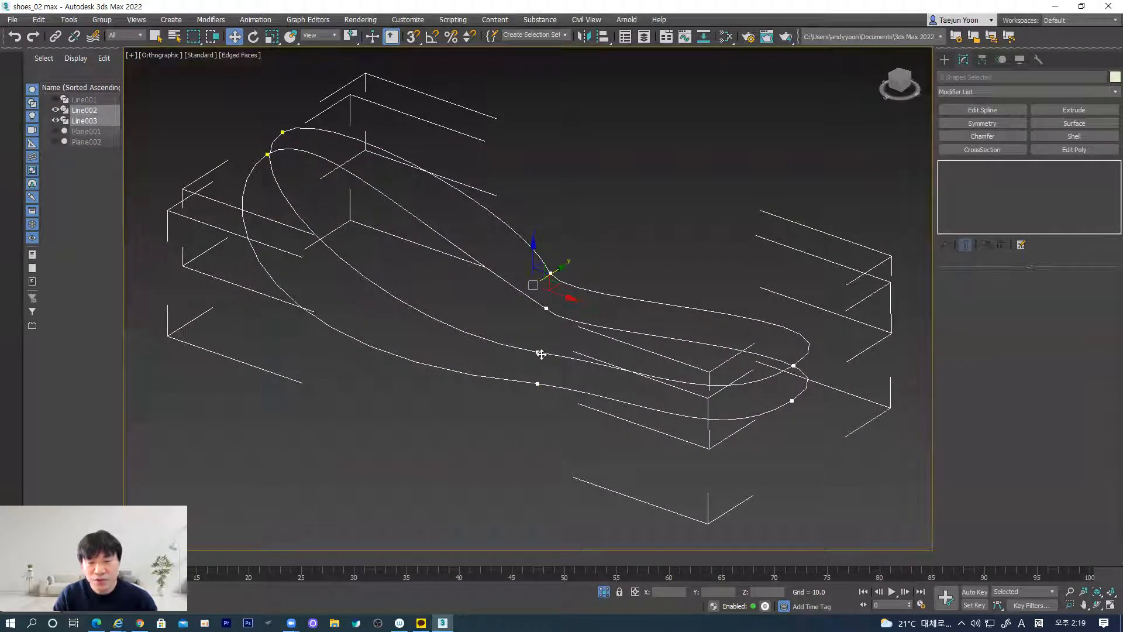
Step: Try to add a CrossSection modifier to the separate upper and lower sole outlines together, and remove it again
click(537, 390)
alt+middle_drag(542, 394, 560, 397)
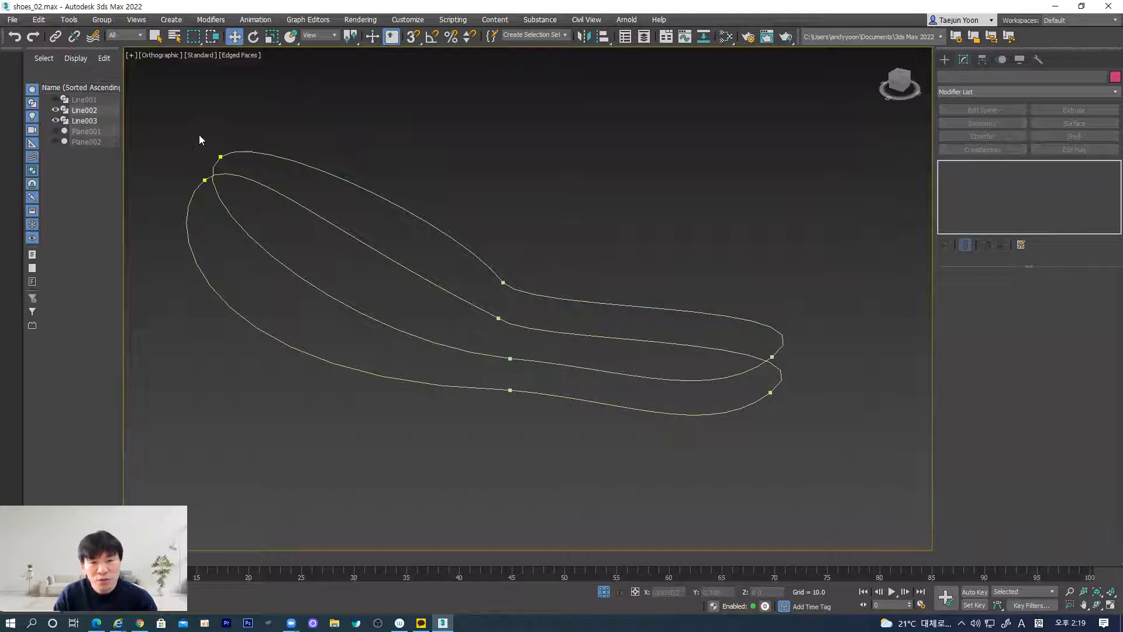
drag(735, 506, 758, 485)
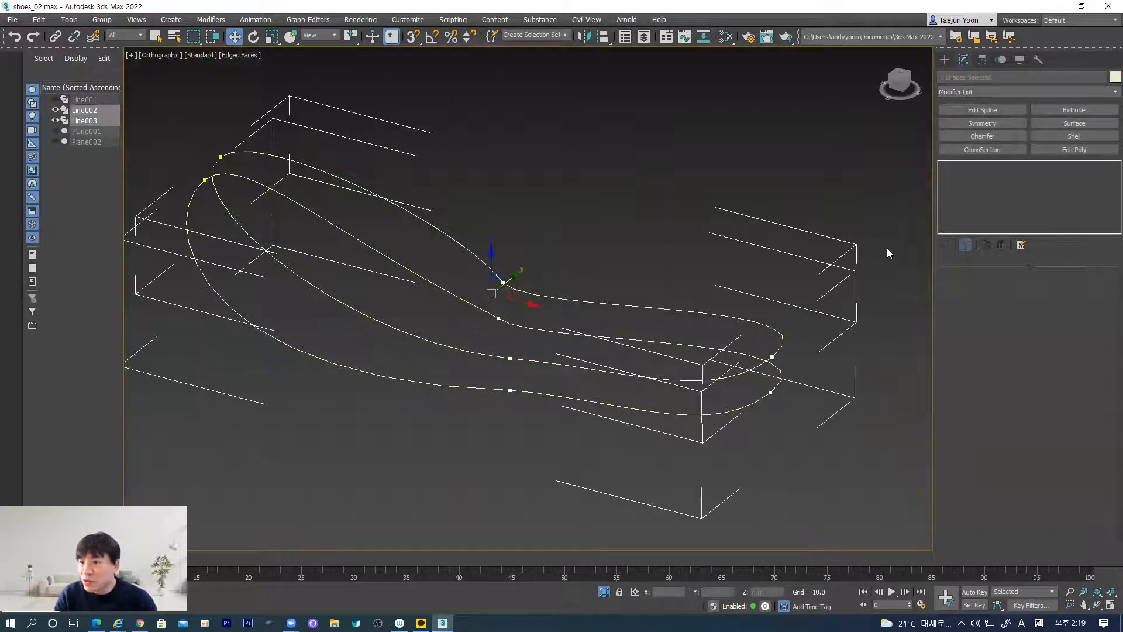
click(820, 243)
click(774, 349)
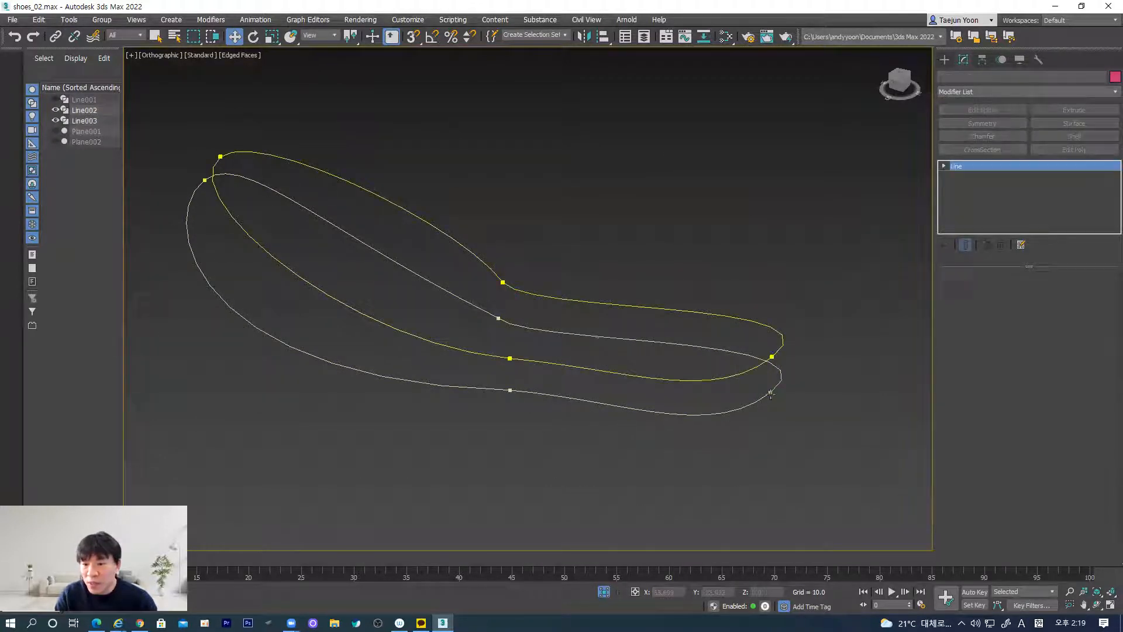
click(812, 370)
click(759, 372)
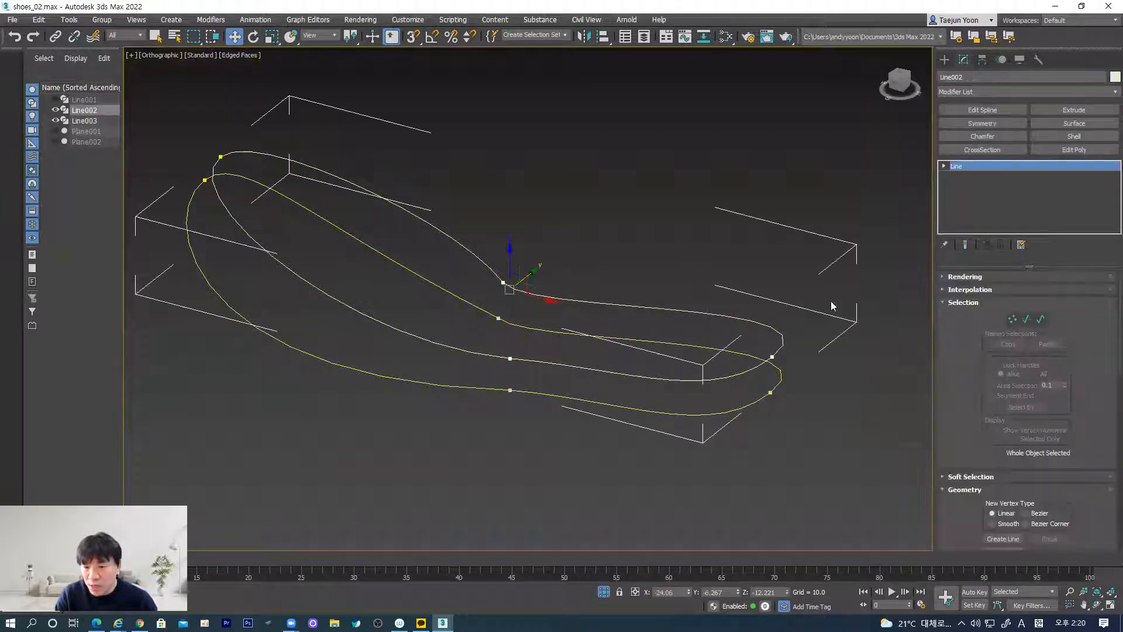
ctrl+click(717, 413)
click(975, 150)
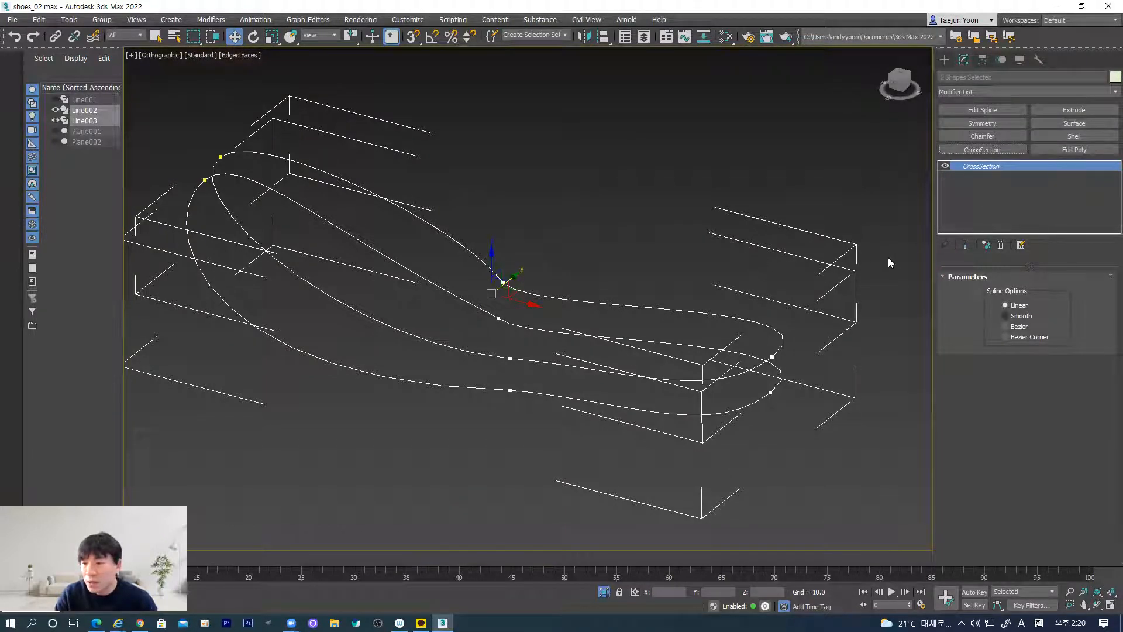
click(1000, 245)
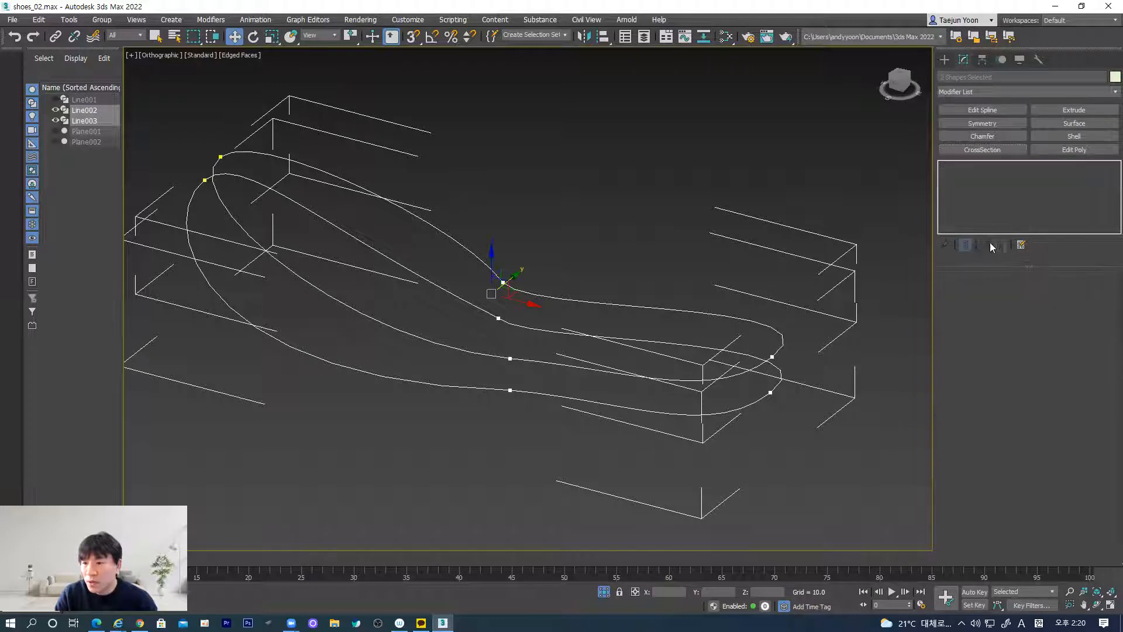
Step: Attach the lower sole outline to the upper sole outline so both form one spline object
click(803, 207)
click(782, 344)
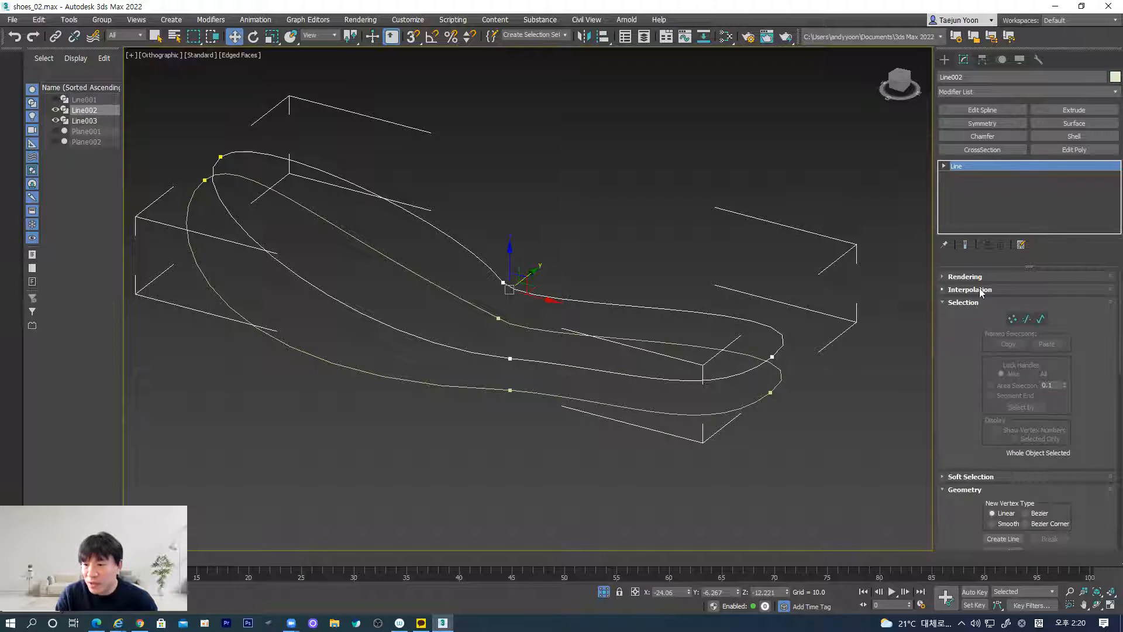
scroll(980, 288, down, 5)
click(1001, 430)
click(762, 402)
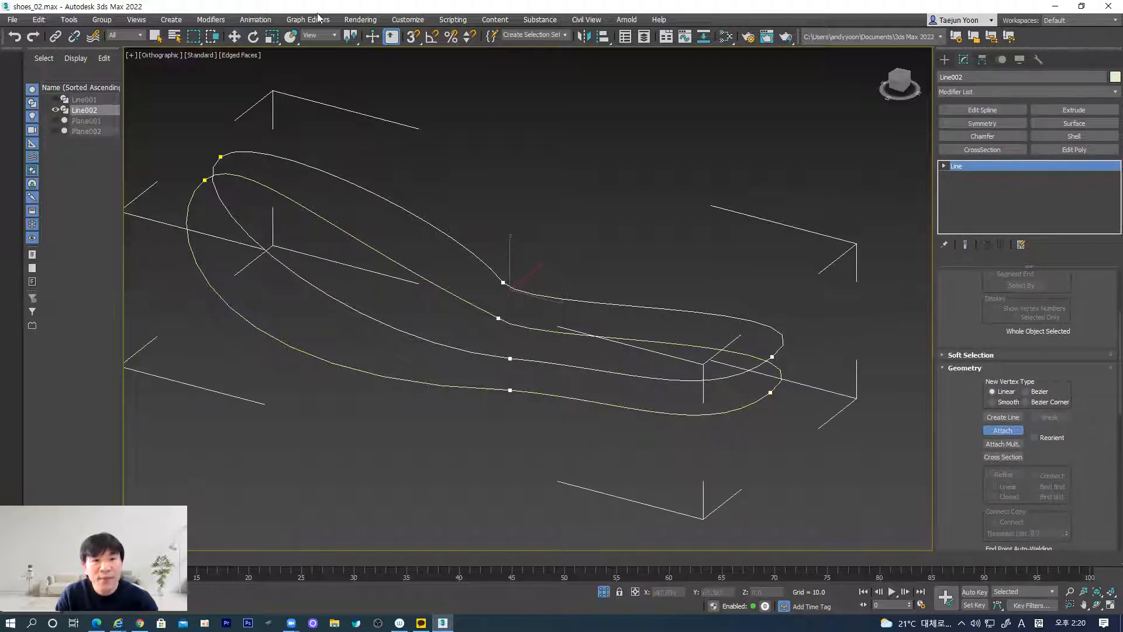
click(235, 37)
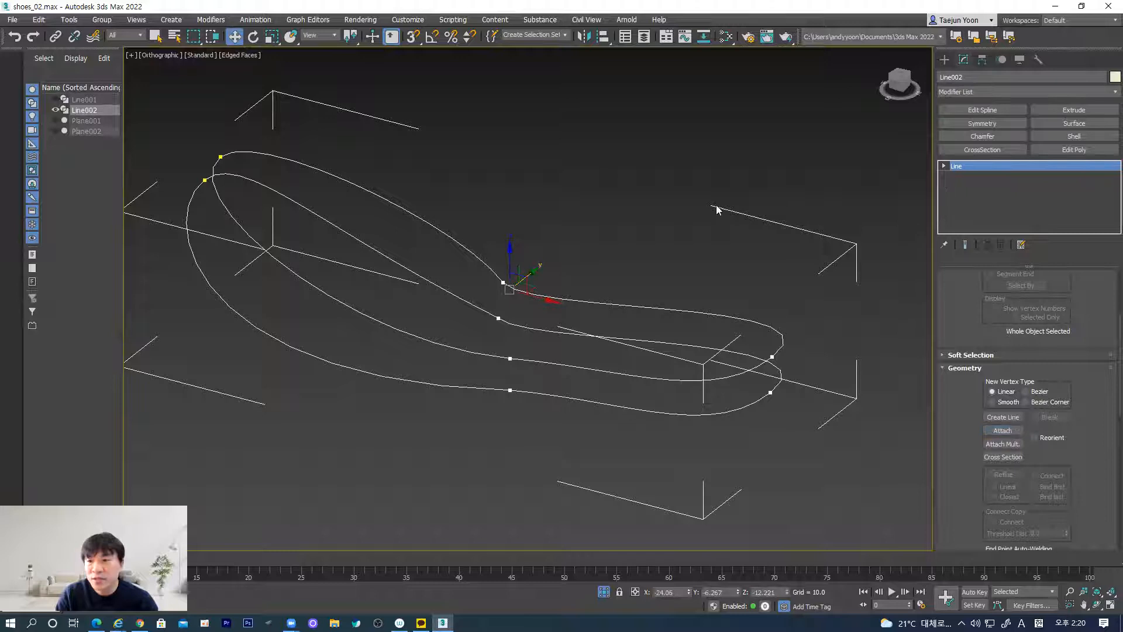
Step: Try a CrossSection modifier on the combined sole outlines, undo it, and reselect the spline object
click(971, 149)
key(ctrl+z)
click(809, 389)
click(770, 357)
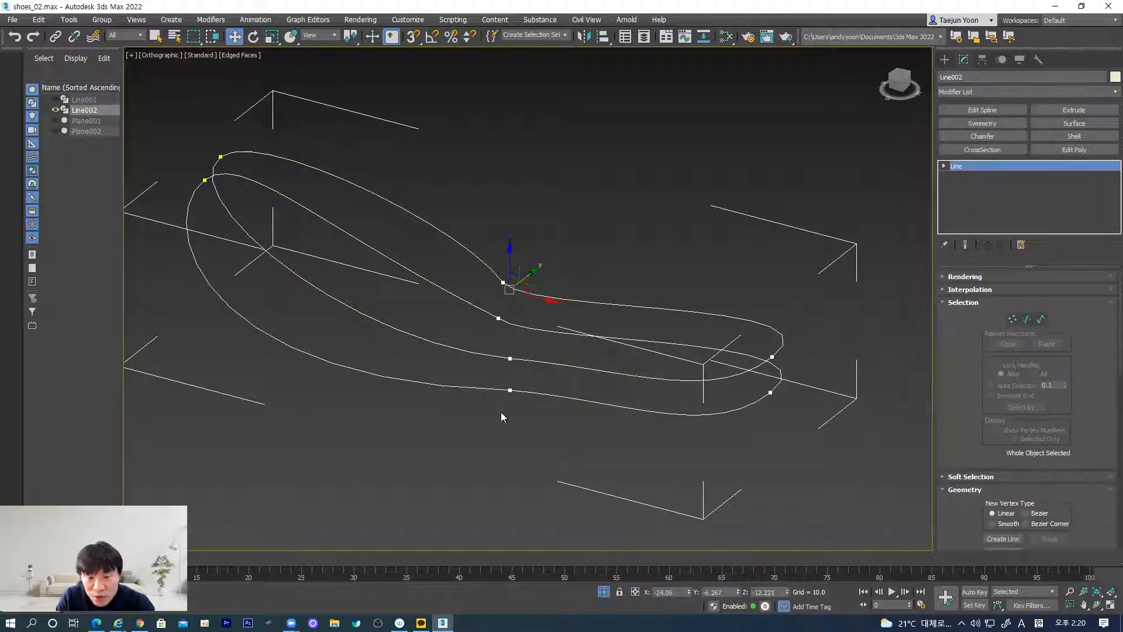
click(736, 264)
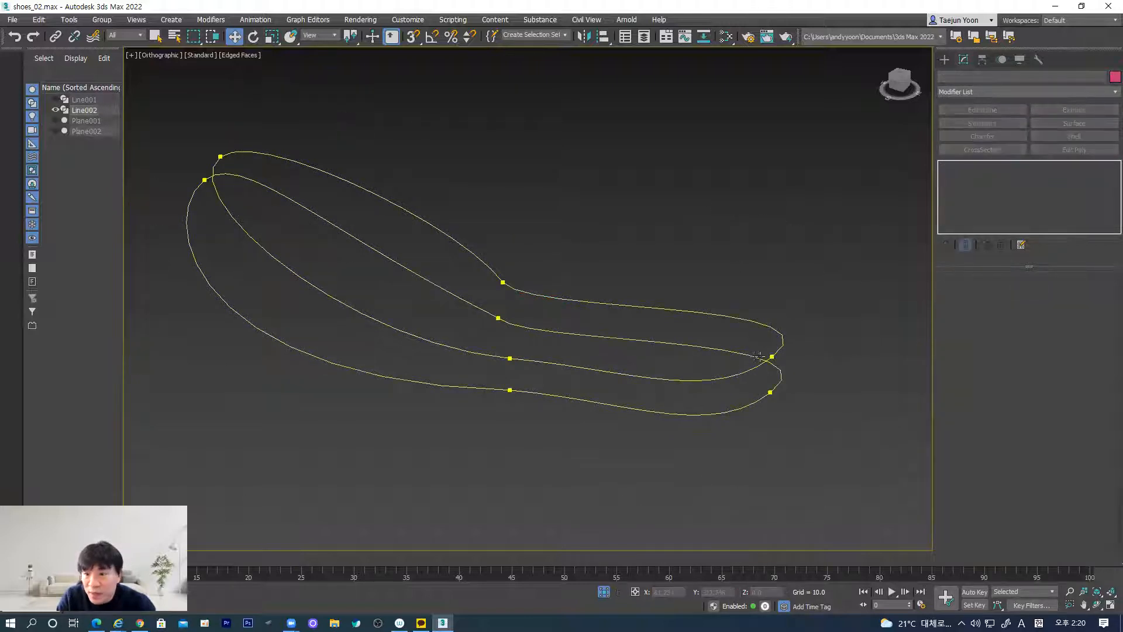
click(772, 358)
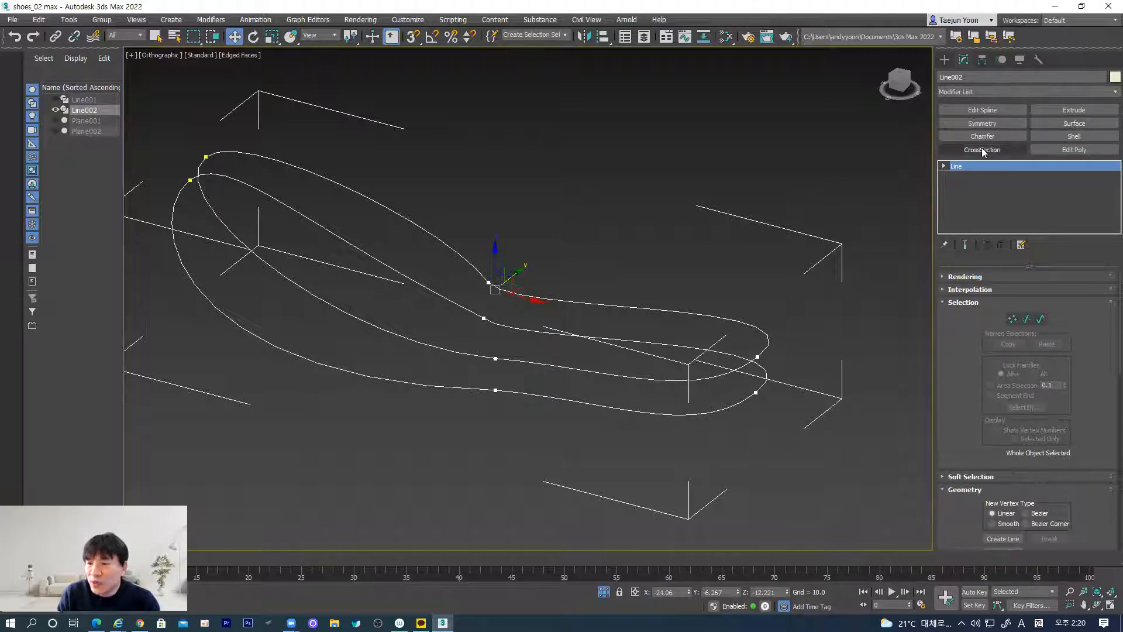
Step: Search the available modifiers in the modifier set configuration for CrossSection, leaving the set unchanged
click(1021, 244)
click(1051, 259)
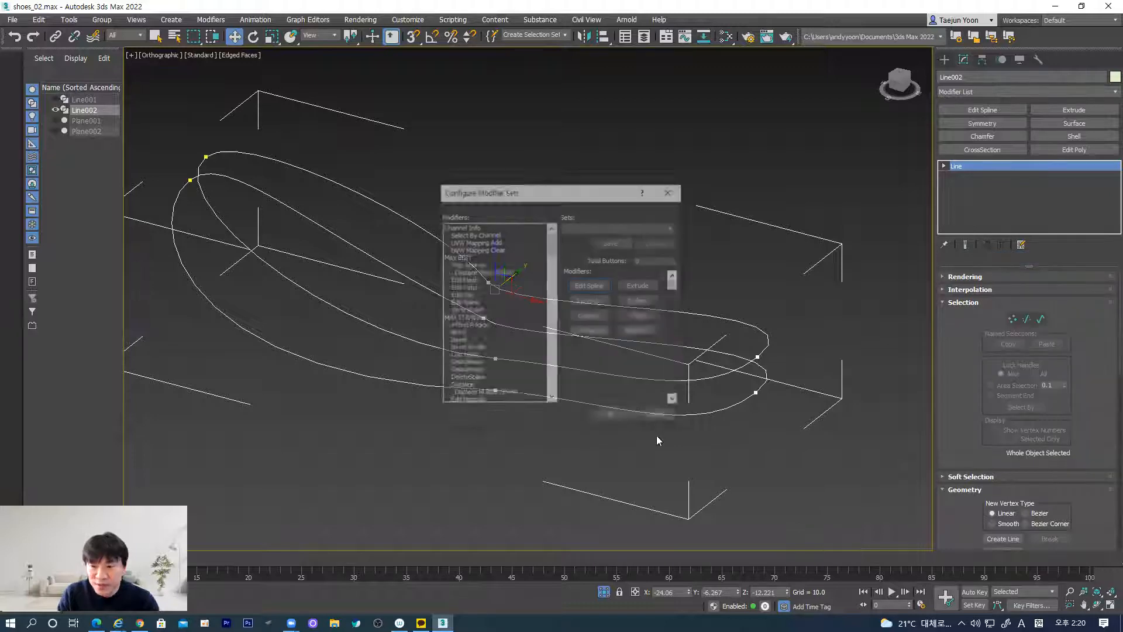
click(466, 357)
key(c)
scroll(476, 363, down, 3)
key(c)
key(c)
key(c)
key(c)
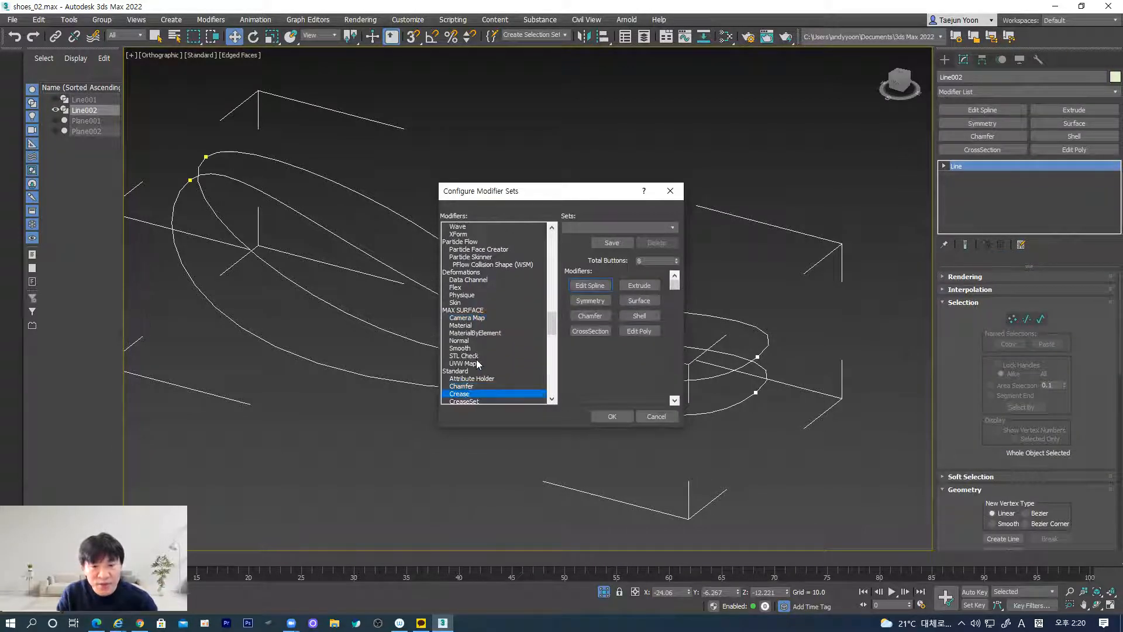
key(c)
key(c)
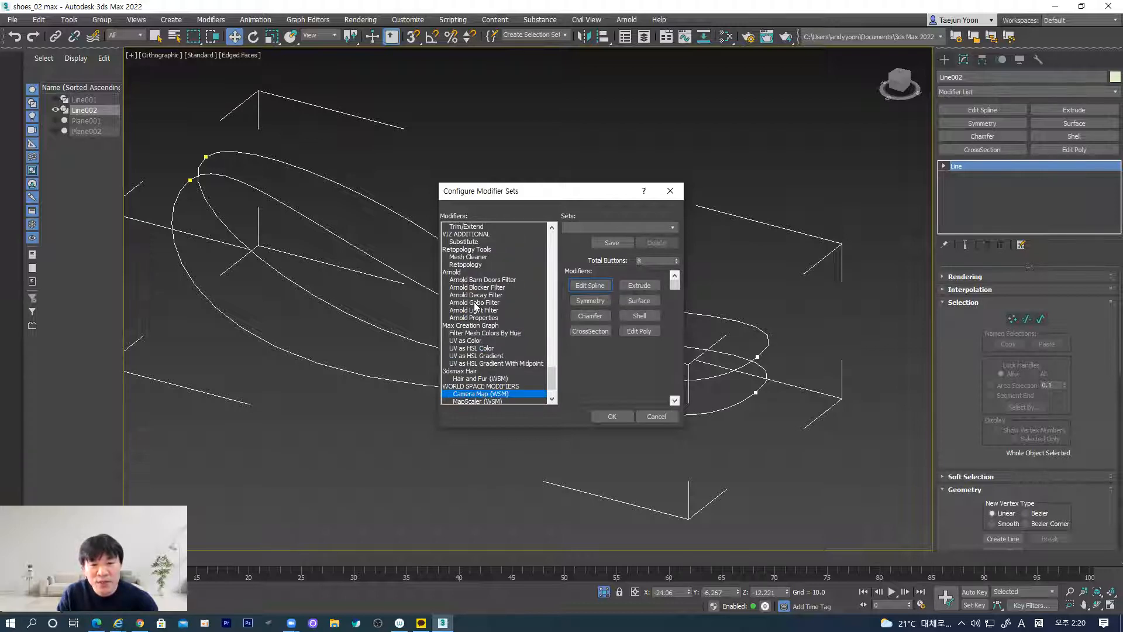
key(c)
key(c)
key(c)
key(c)
key(c)
key(c)
key(c)
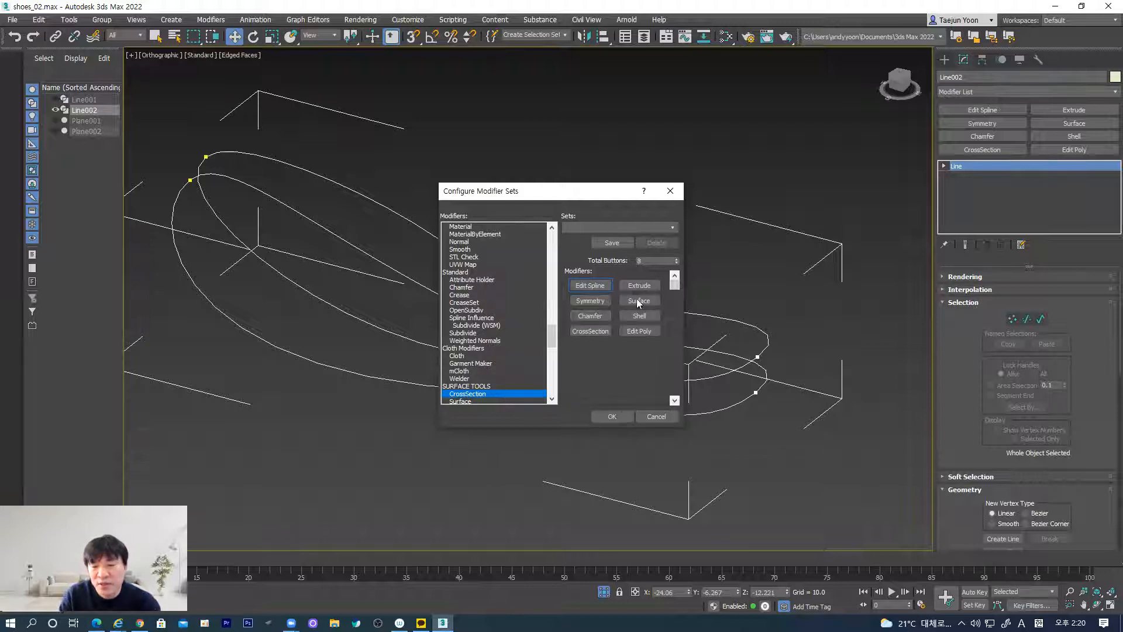
click(655, 417)
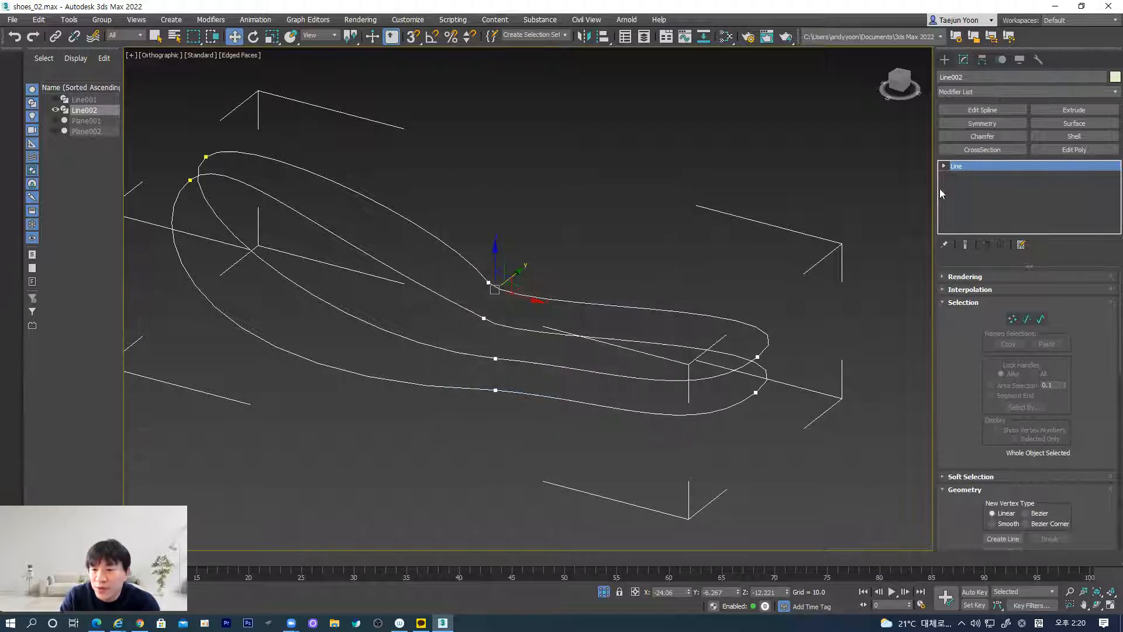
Step: Apply a CrossSection modifier with linear spline option to connect the combined upper and lower sole outlines
click(977, 150)
alt+middle_drag(563, 402, 585, 328)
alt+middle_drag(439, 326, 483, 343)
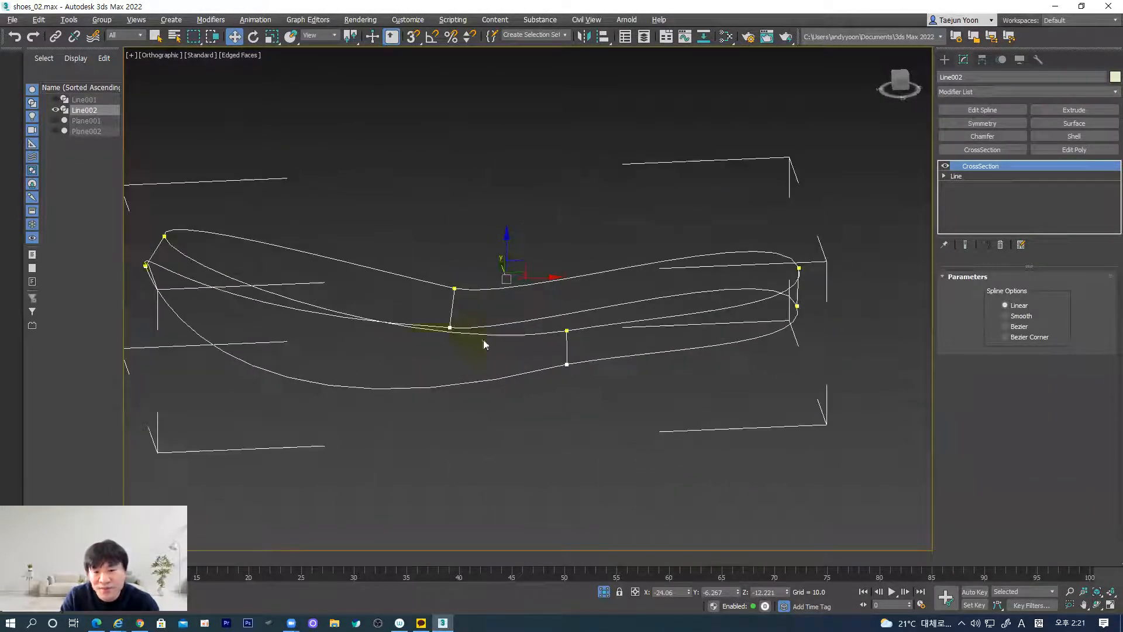
click(789, 194)
click(789, 317)
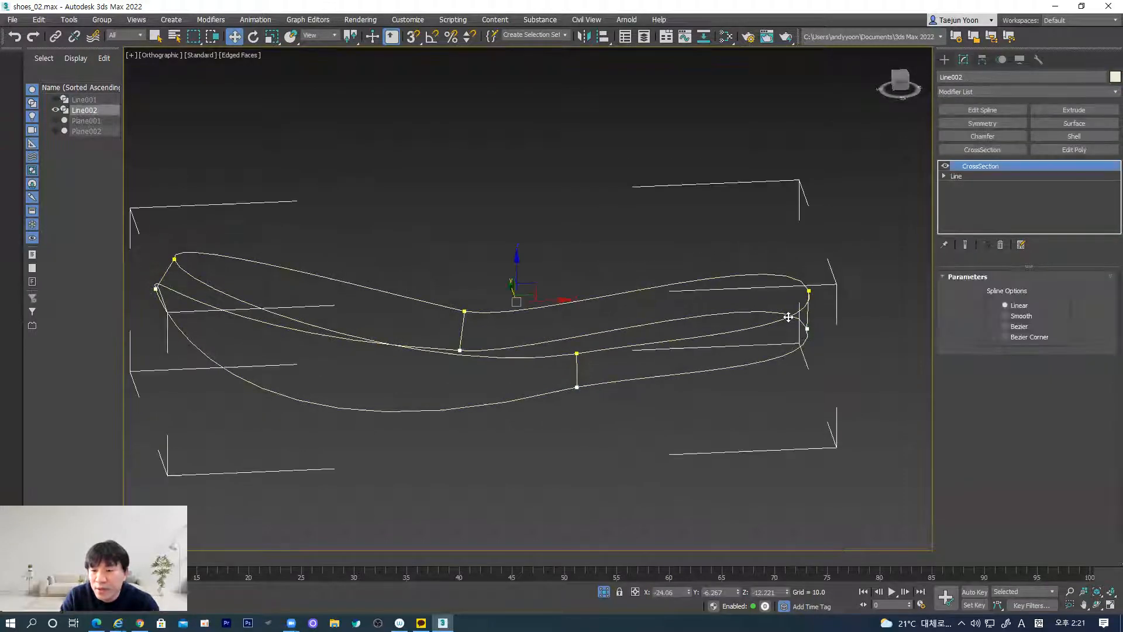
Step: Add a Surface modifier above CrossSection and inspect the resulting sole from the side and underneath
click(1076, 124)
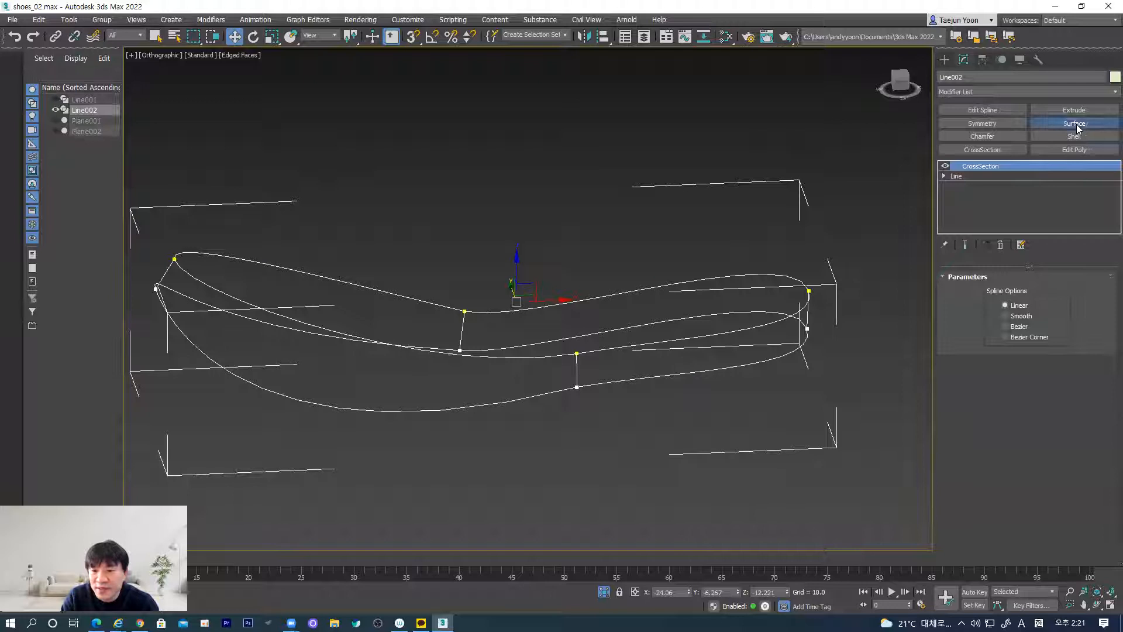
click(705, 430)
alt+middle_drag(597, 454, 526, 470)
click(514, 426)
alt+middle_drag(514, 426, 605, 481)
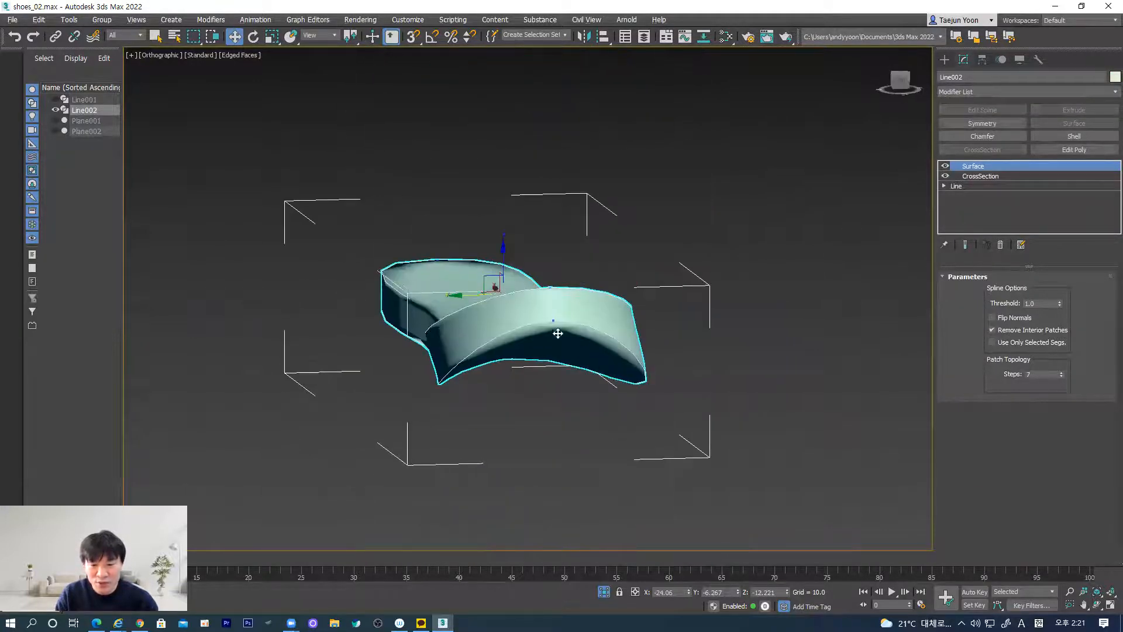
alt+middle_drag(557, 396, 475, 310)
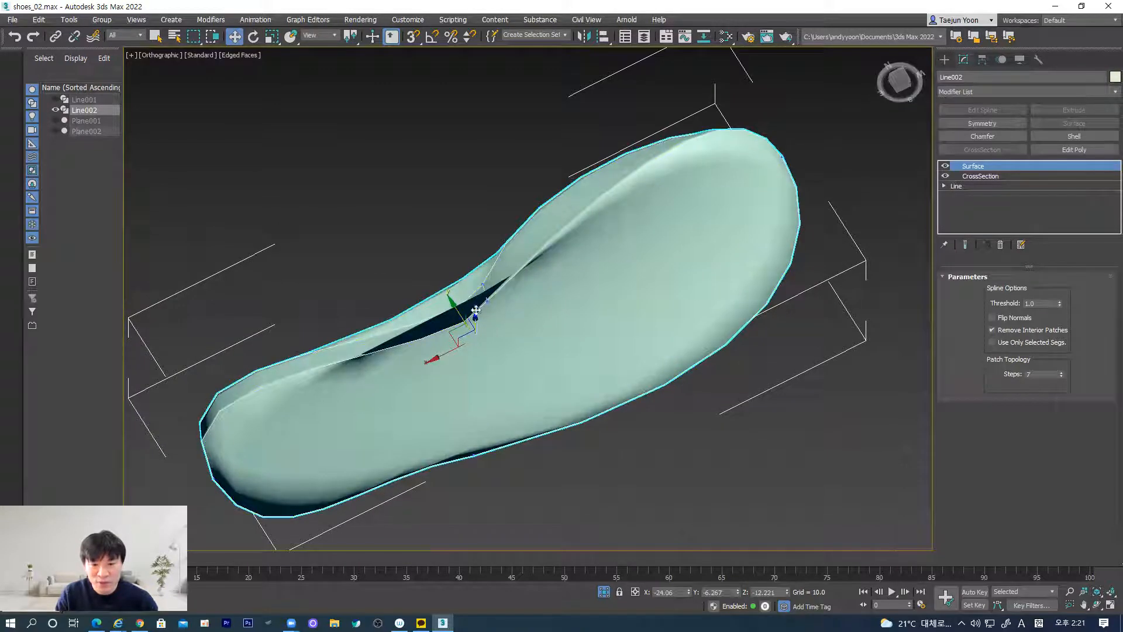
alt+middle_drag(688, 358, 639, 335)
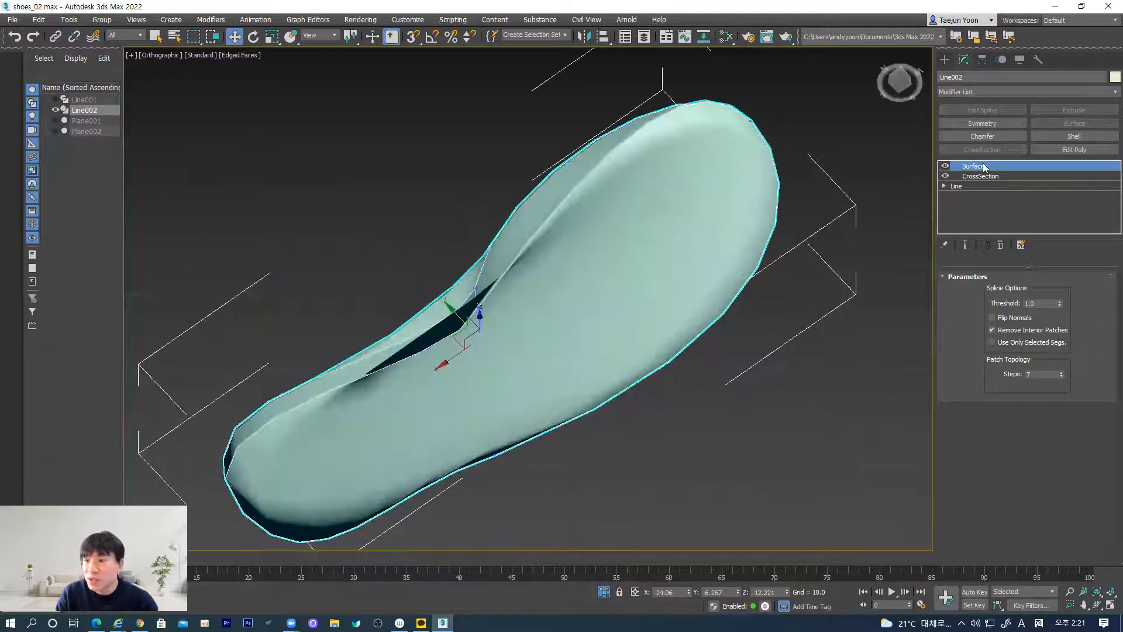
Step: Add a straight line to the base spline, snapping it across the sole between the lower outline's two opposite mid-sole vertices
click(945, 61)
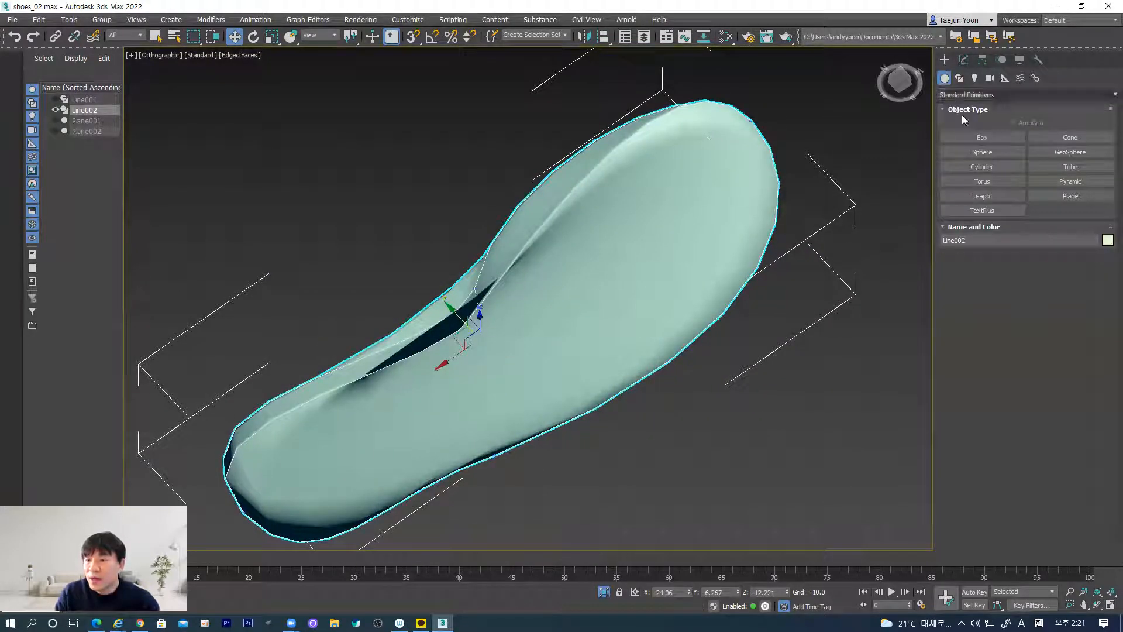
click(959, 80)
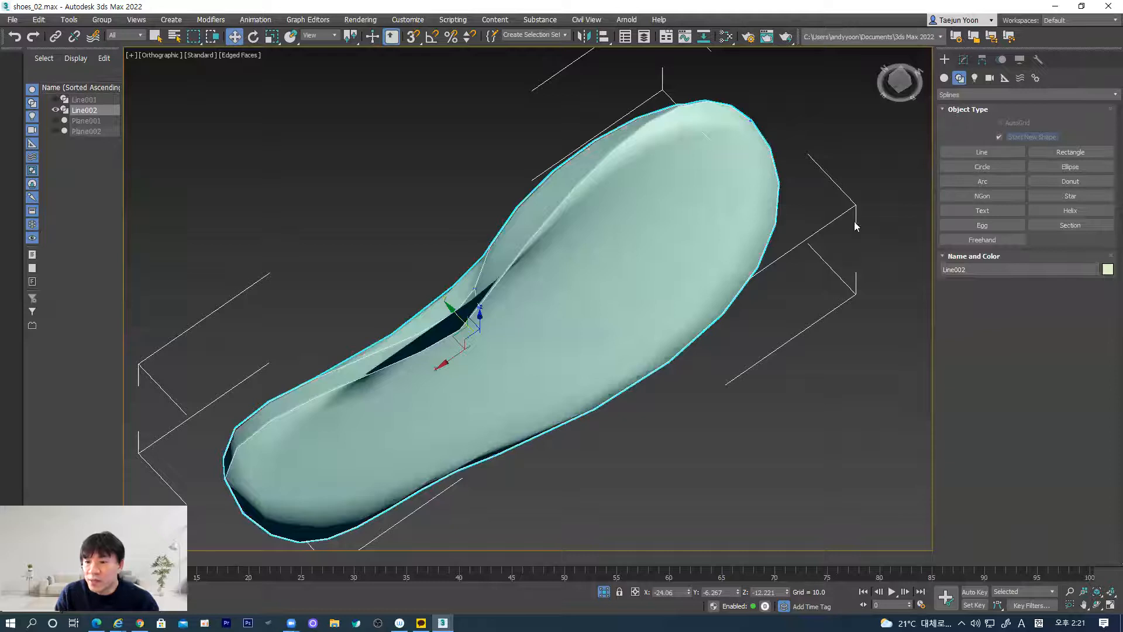
click(964, 58)
click(957, 186)
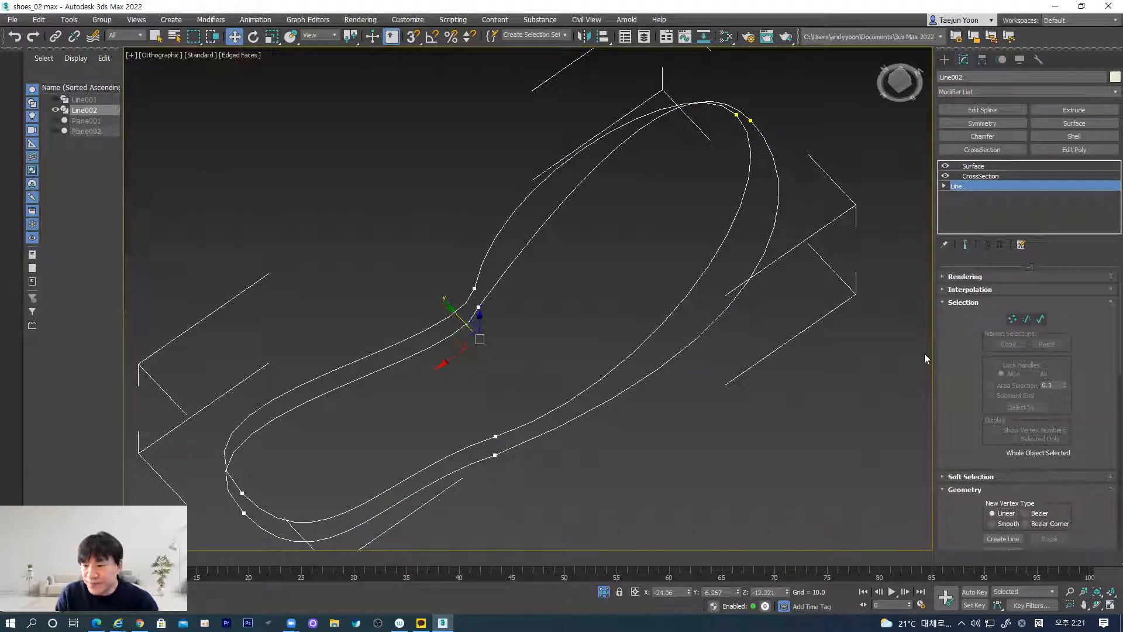
alt+middle_drag(487, 398, 541, 368)
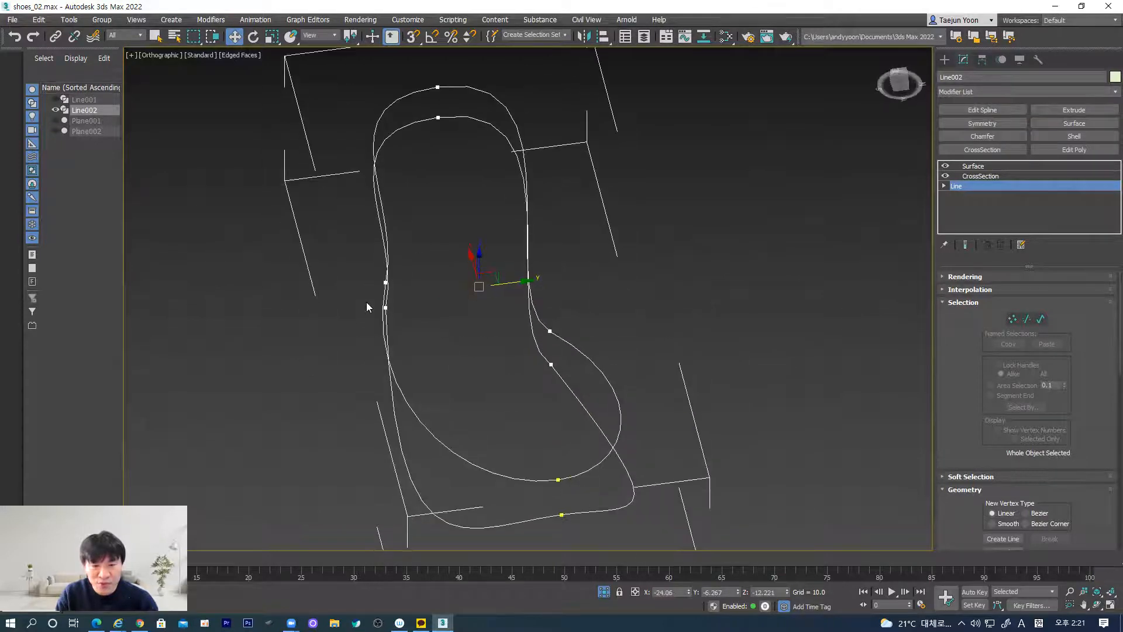
drag(970, 522, 1002, 416)
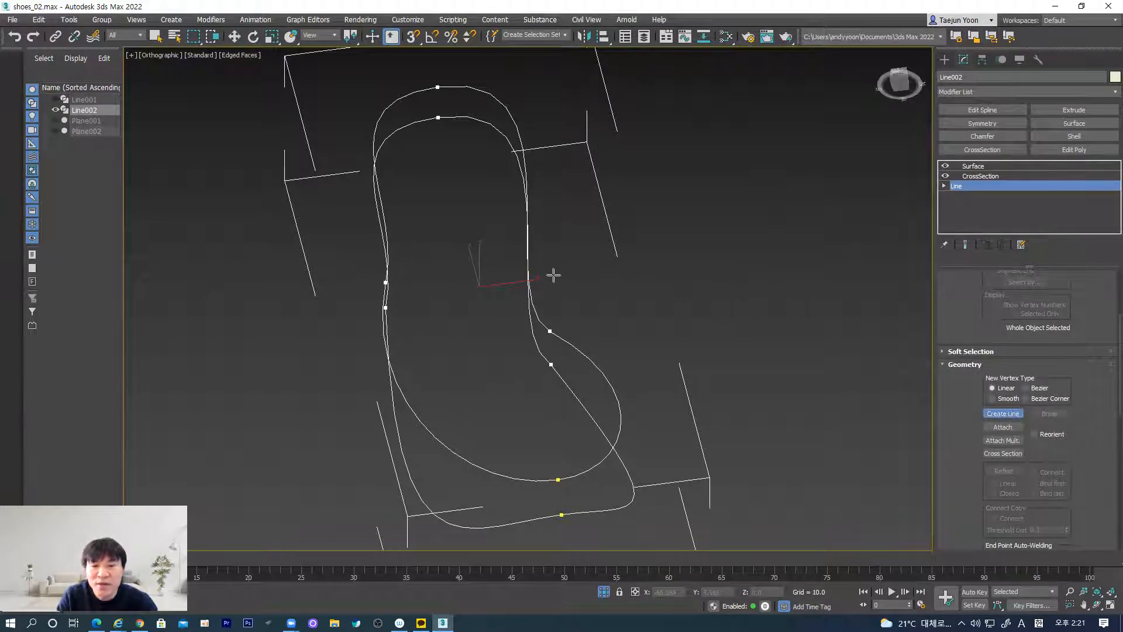
click(413, 37)
alt+middle_drag(468, 375, 492, 414)
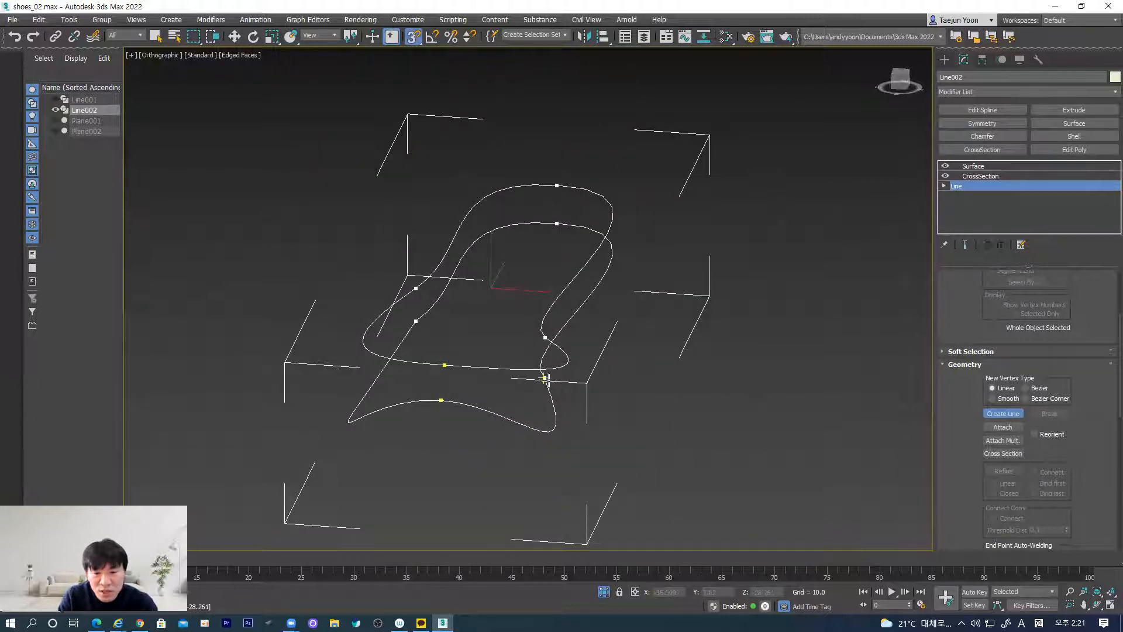
click(545, 378)
click(414, 321)
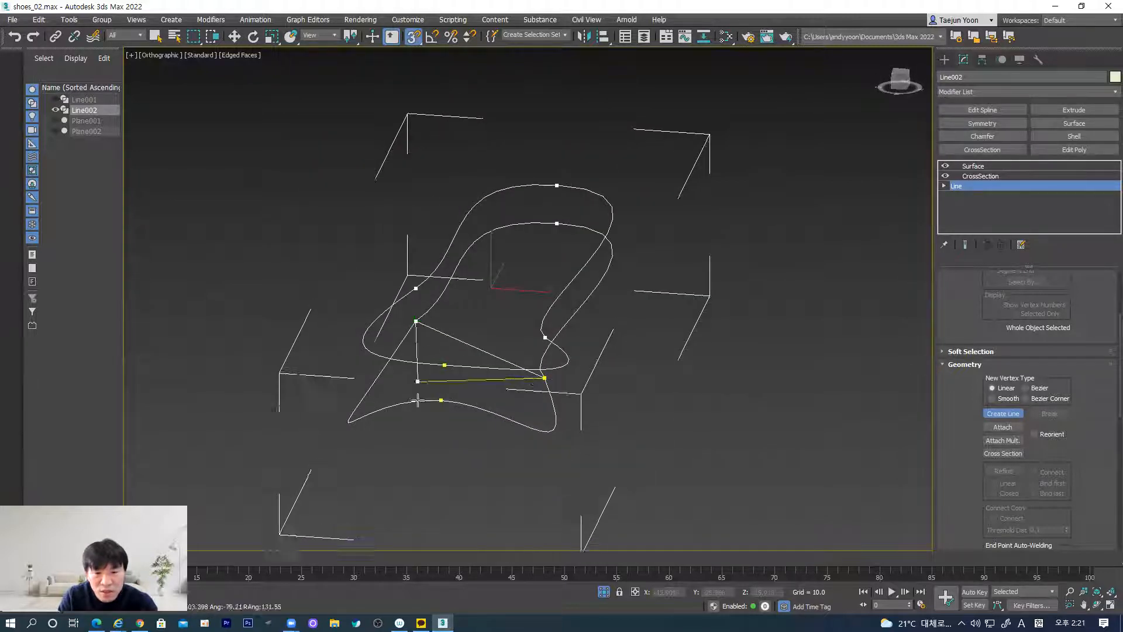
right_click(521, 495)
Step: Return to the Surface modifier level and examine the sole's sides and underside around the gap at the arch
alt+middle_drag(500, 420, 637, 471)
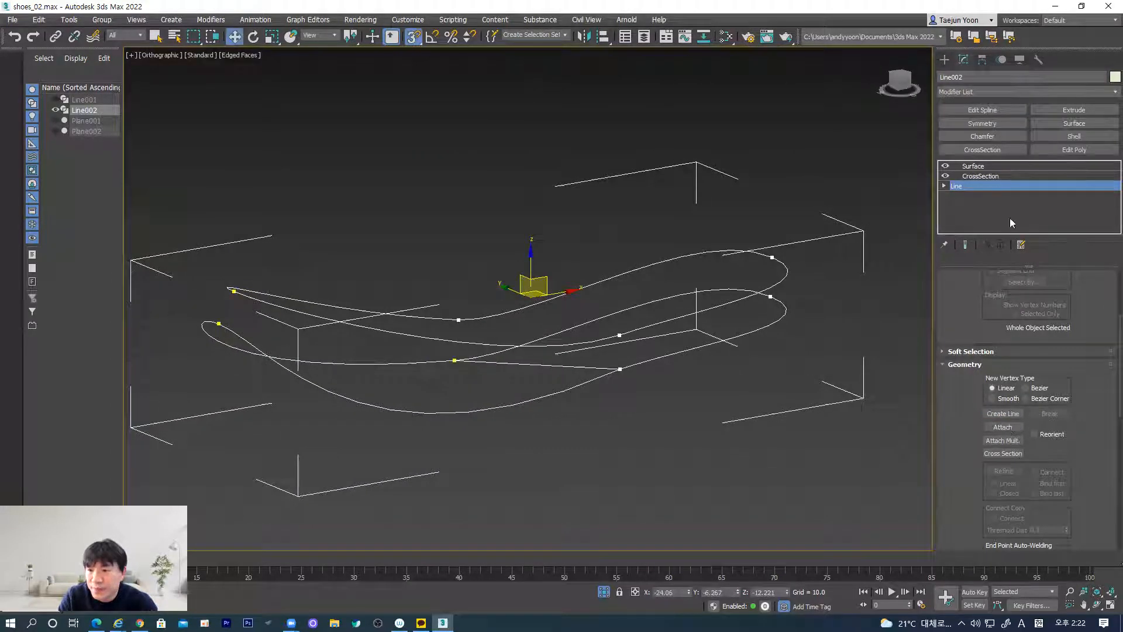
click(973, 166)
alt+middle_drag(850, 326, 594, 427)
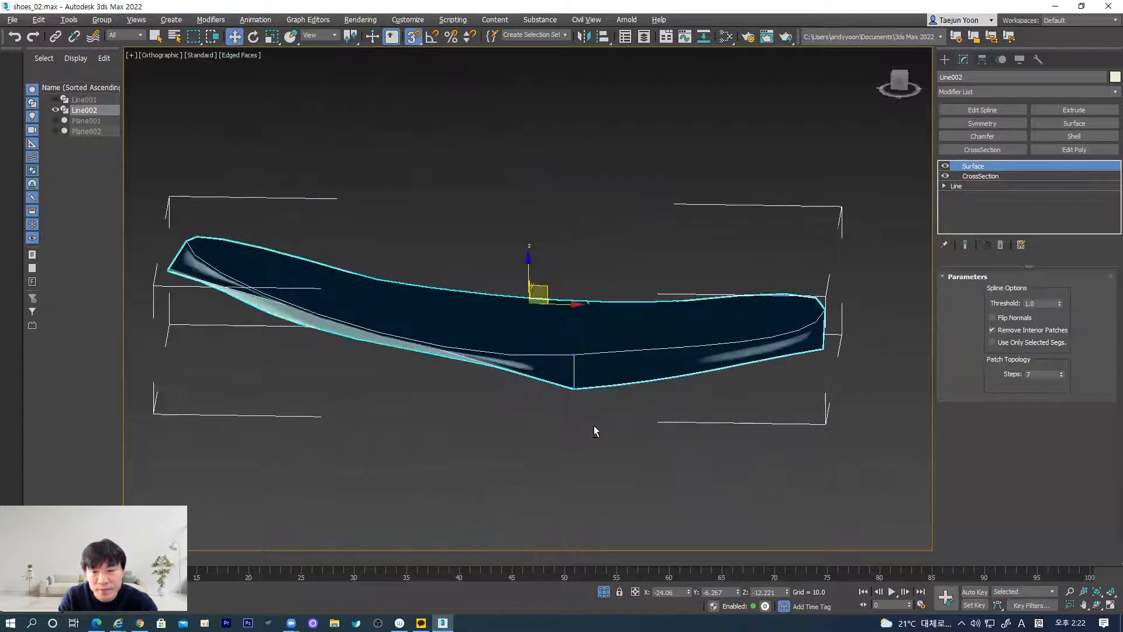
alt+middle_drag(804, 412, 819, 355)
click(722, 358)
click(474, 380)
alt+middle_drag(472, 381, 536, 396)
mouse_move(576, 360)
alt+middle_down()
mouse_move(634, 381)
mouse_move(632, 328)
mouse_move(583, 357)
alt+middle_up()
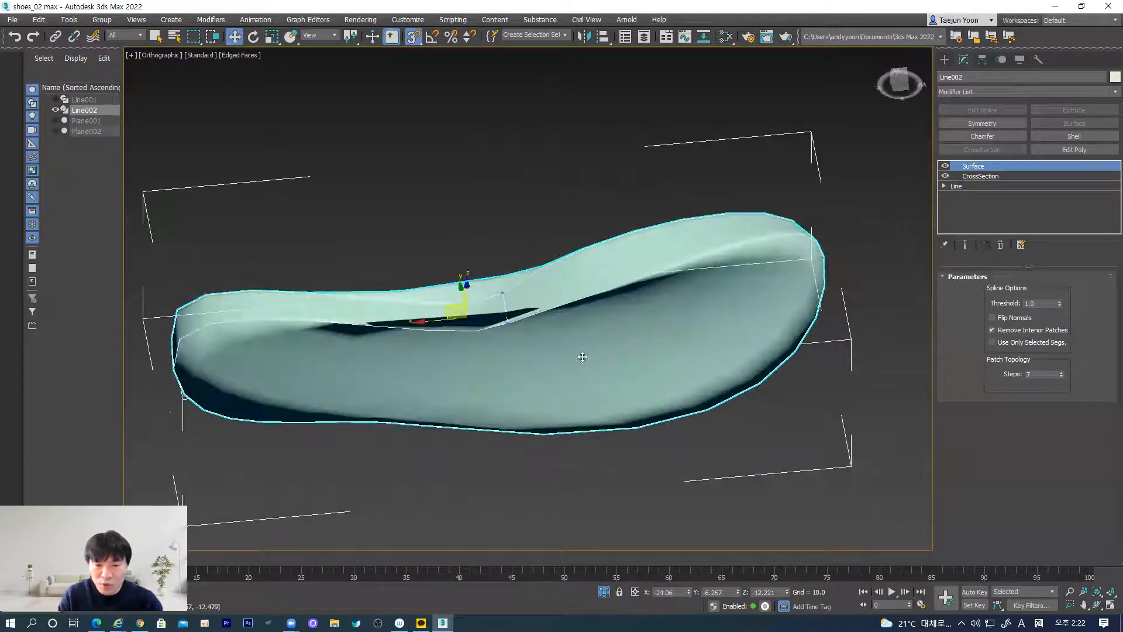
Step: Try converting the surfaced sole to an Editable Poly, and undo the conversion to restore its modifiers
right_click(590, 356)
mouse_move(640, 473)
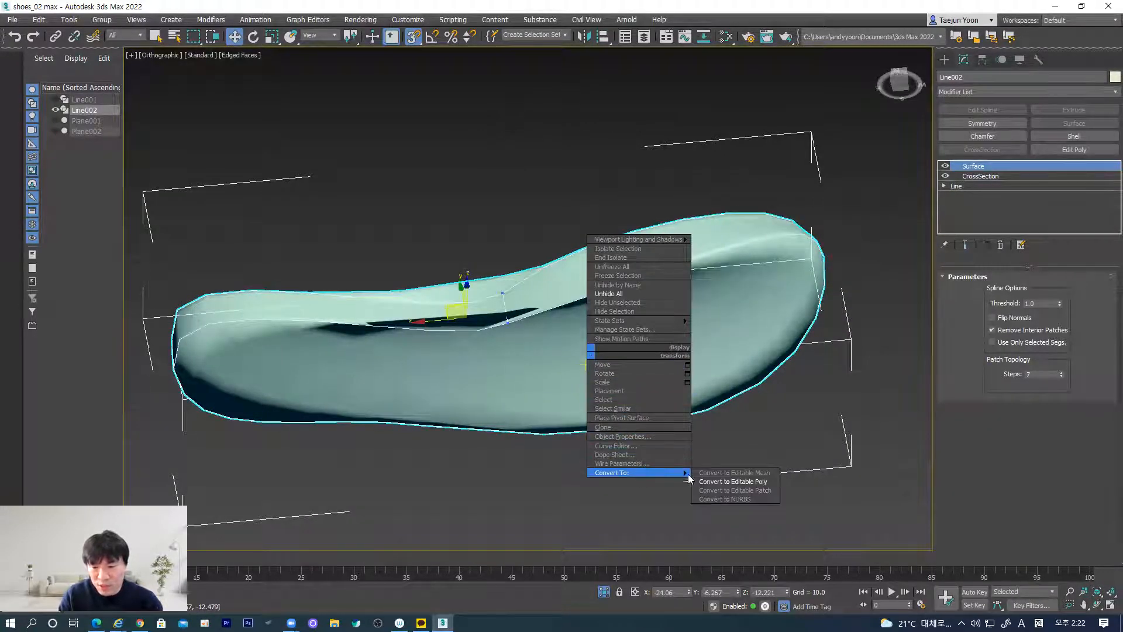
click(731, 481)
alt+middle_drag(722, 483, 445, 371)
alt+middle_drag(412, 337, 407, 368)
key(ctrl+z)
alt+middle_drag(440, 410, 556, 369)
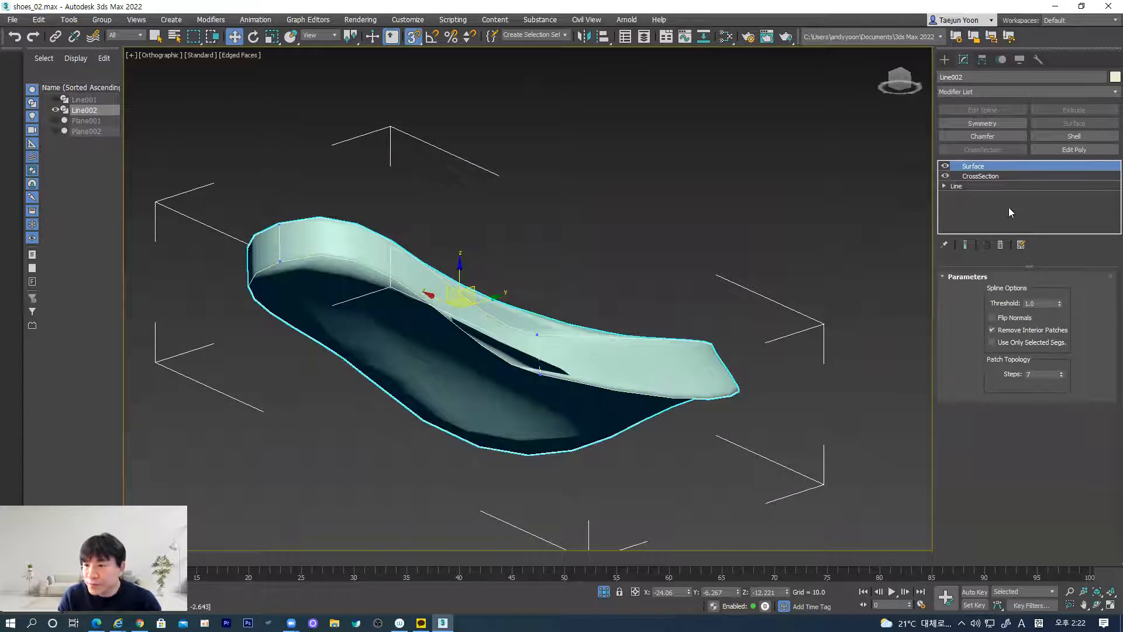
Step: Delete the Surface and CrossSection modifiers, reapply both above the line, and check the gap along the sole's arch
click(1000, 245)
alt+middle_drag(756, 269, 609, 254)
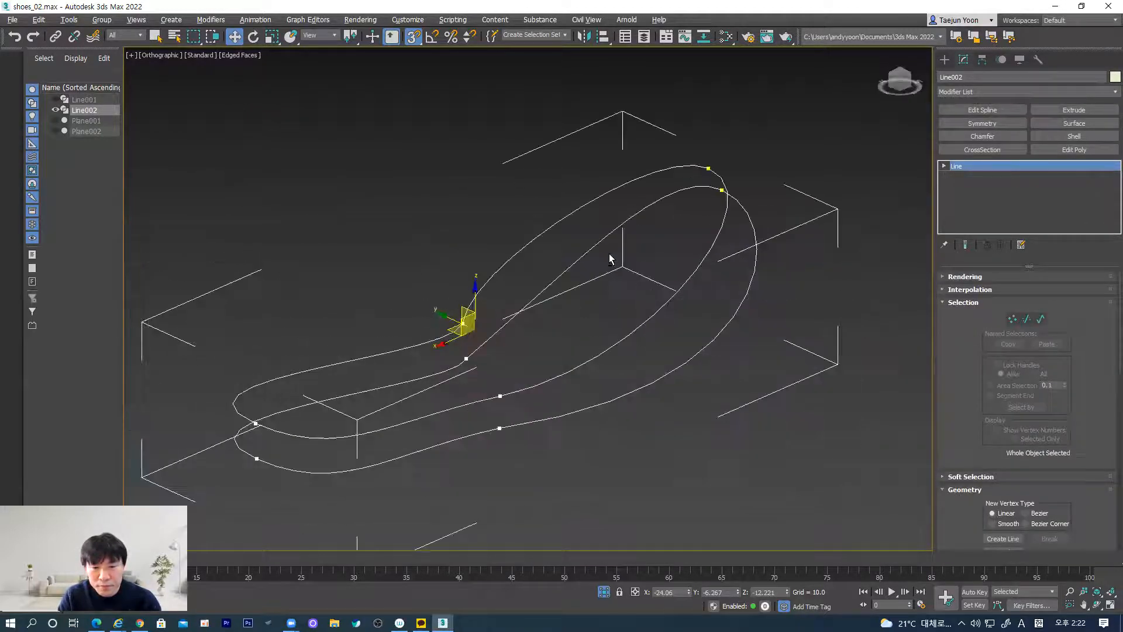
click(994, 150)
alt+middle_drag(923, 166, 818, 284)
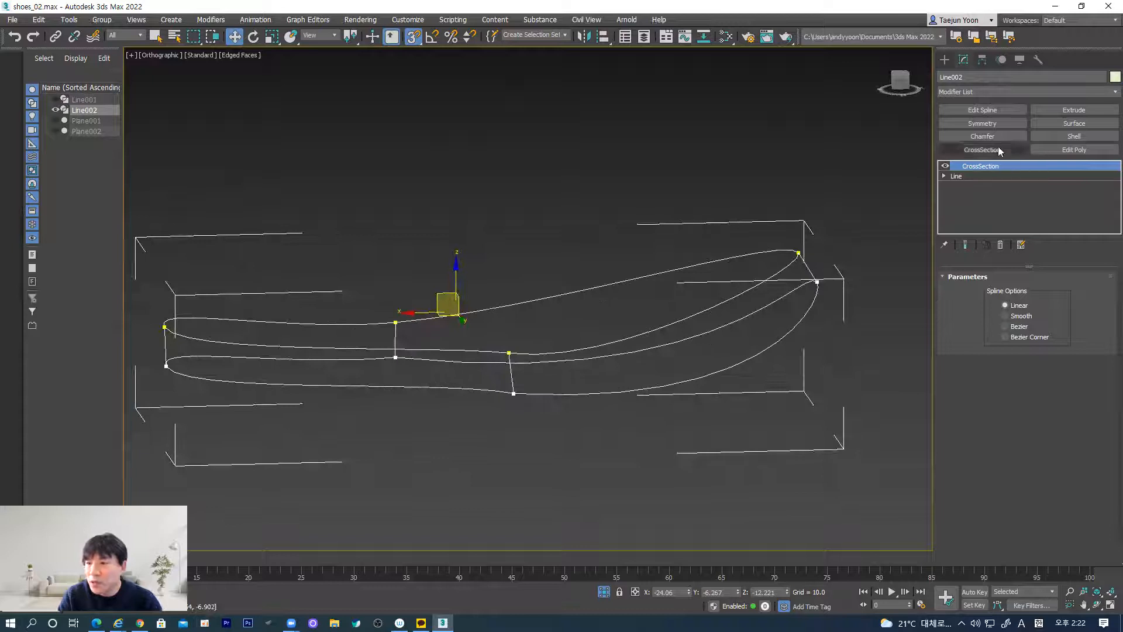
click(1074, 123)
mouse_move(710, 343)
alt+middle_down()
mouse_move(657, 293)
mouse_move(657, 274)
mouse_move(697, 384)
mouse_move(725, 401)
mouse_move(761, 387)
mouse_move(672, 300)
alt+middle_up()
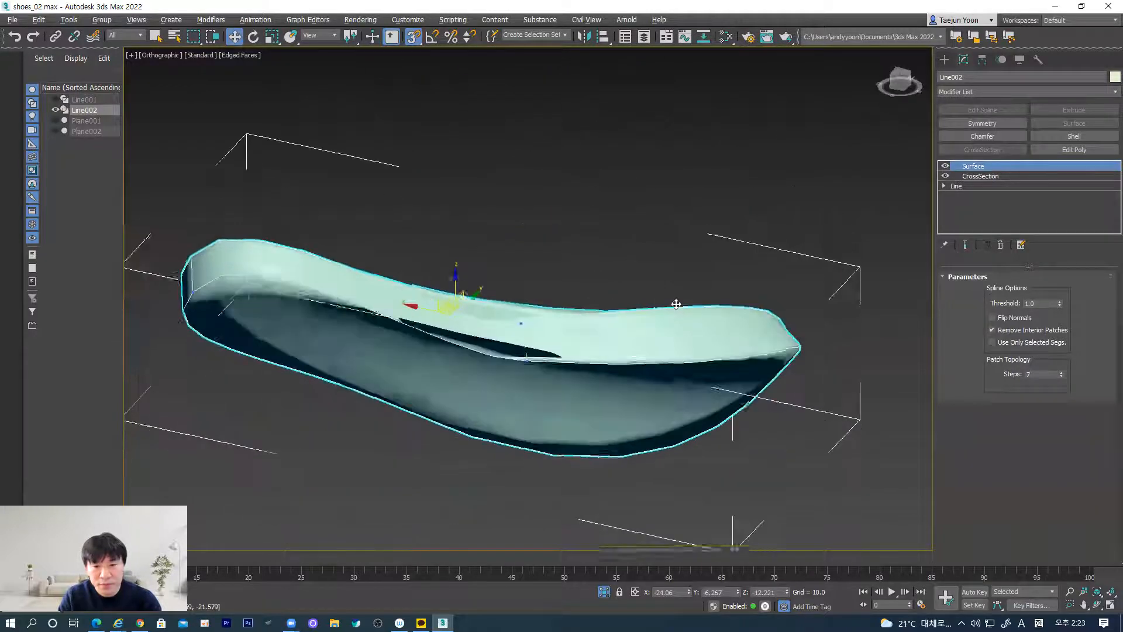
scroll(452, 321, up, 5)
mouse_move(454, 284)
alt+middle_down()
mouse_move(514, 321)
mouse_move(511, 291)
mouse_move(499, 388)
mouse_move(494, 326)
mouse_move(739, 426)
alt+middle_up()
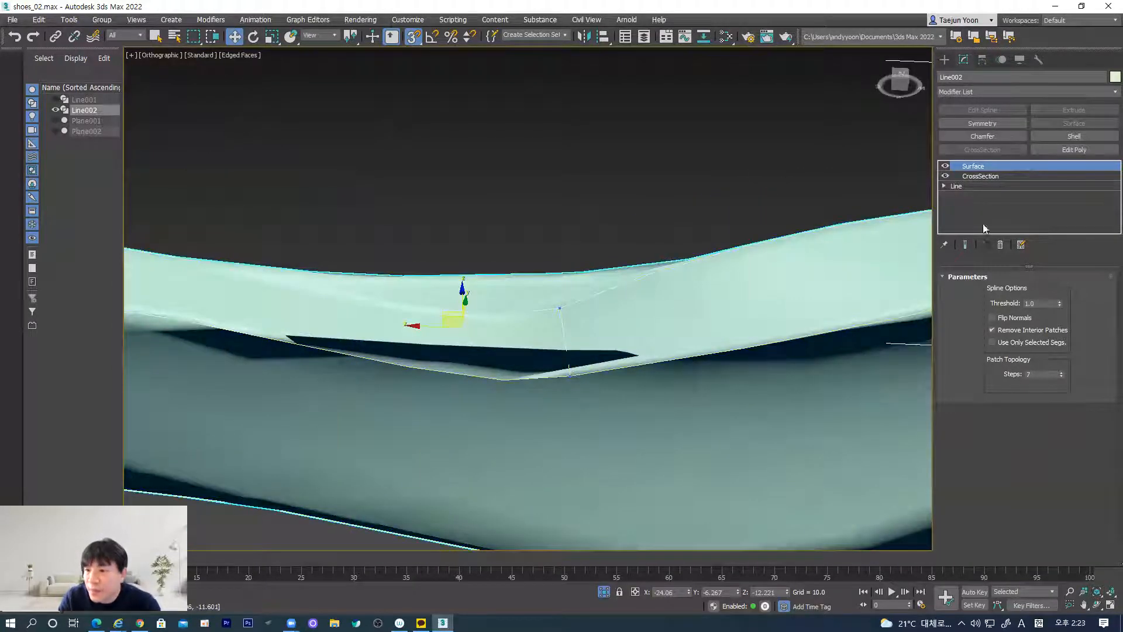
Step: Set the base line's interpolation steps to 24 and recheck the arch gap at the Surface modifier level
click(954, 186)
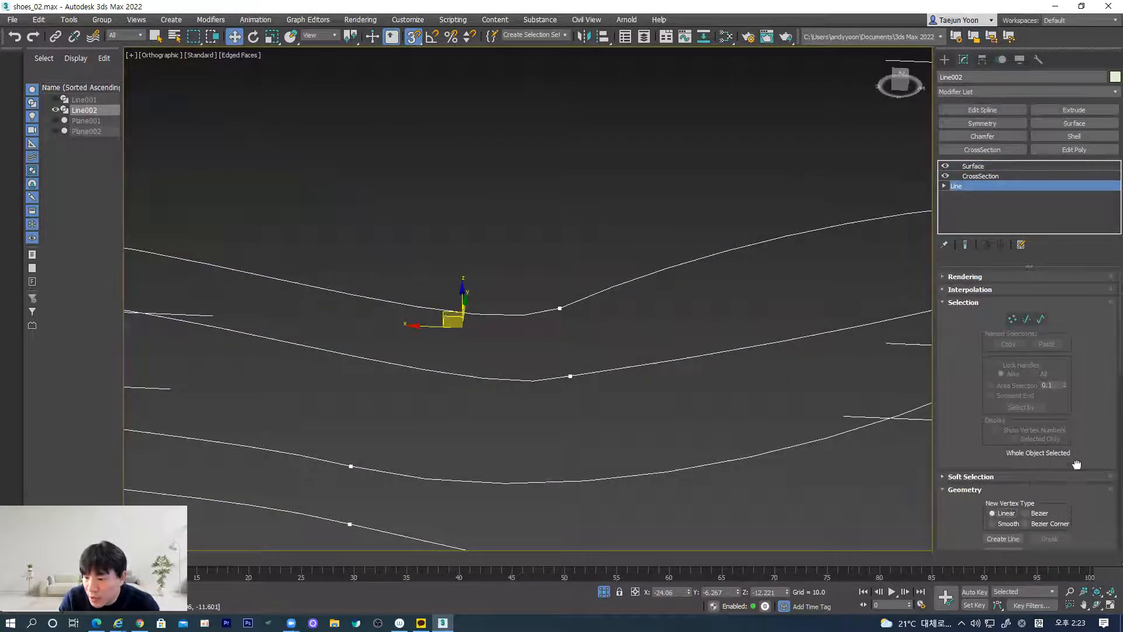
scroll(1076, 464, down, 10)
scroll(1082, 516, up, 5)
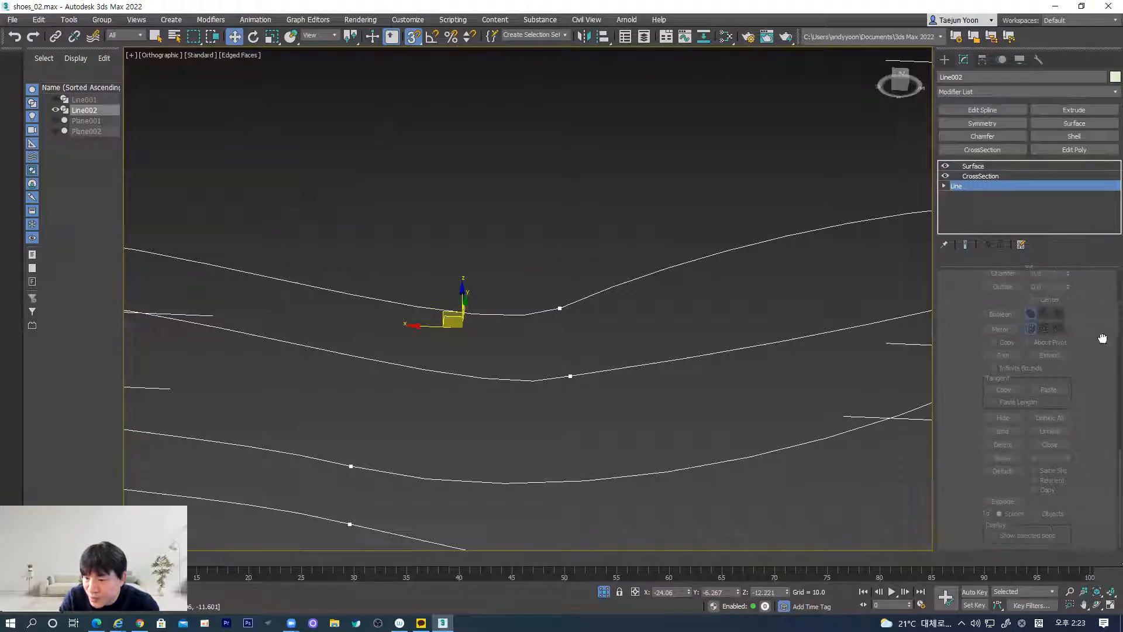
scroll(977, 466, up, 3)
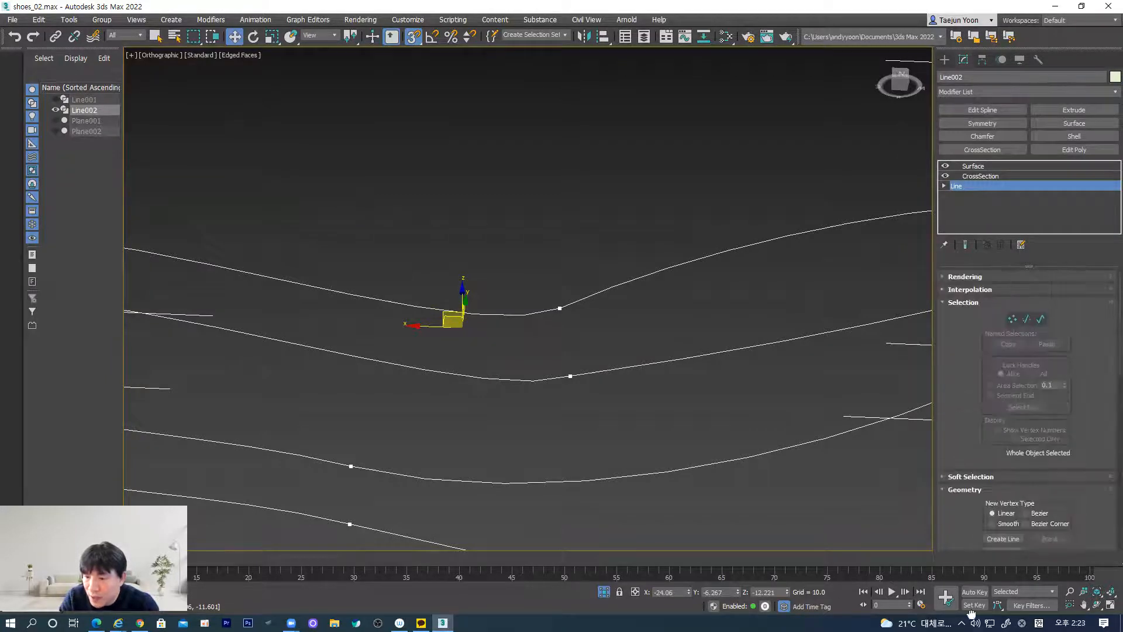
click(994, 290)
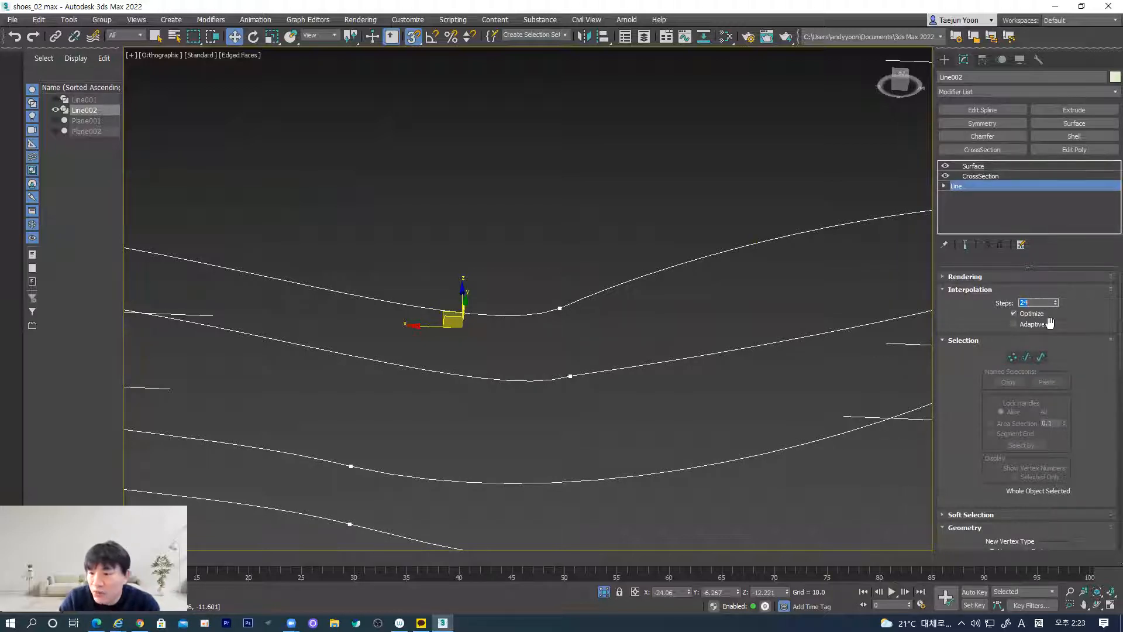
click(973, 166)
mouse_move(742, 201)
alt+middle_down()
mouse_move(594, 248)
mouse_move(599, 380)
mouse_move(557, 409)
mouse_move(527, 414)
mouse_move(584, 356)
mouse_move(587, 293)
mouse_move(611, 358)
mouse_move(504, 294)
mouse_move(422, 283)
alt+middle_up()
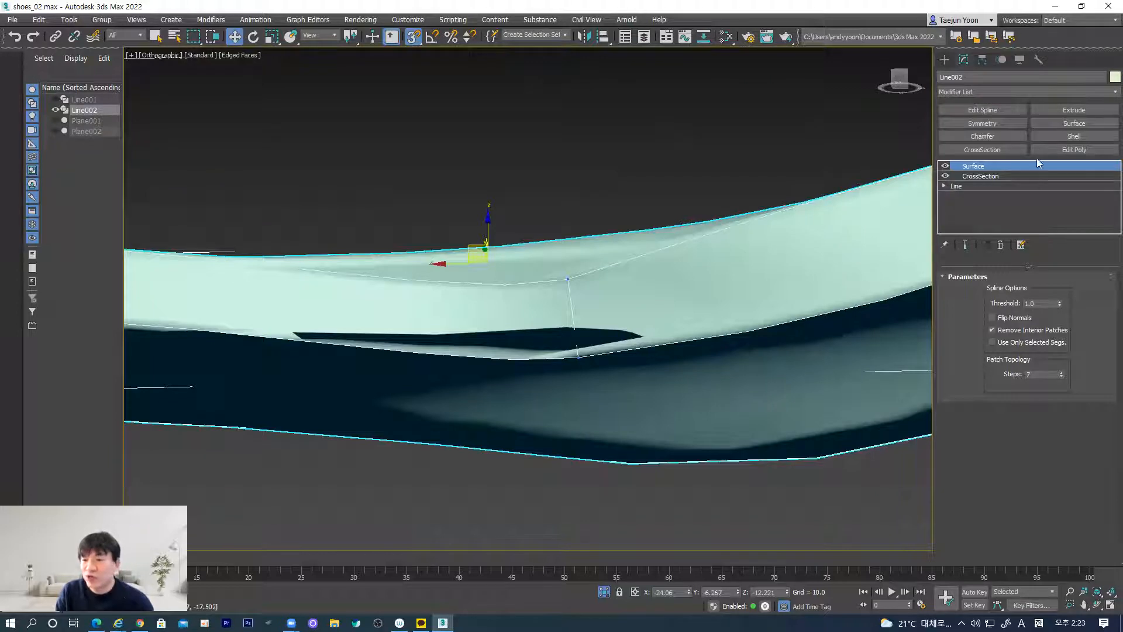
Step: Delete the Surface modifier and enter the base line's vertex level beneath CrossSection
click(999, 244)
alt+middle_drag(462, 308, 448, 406)
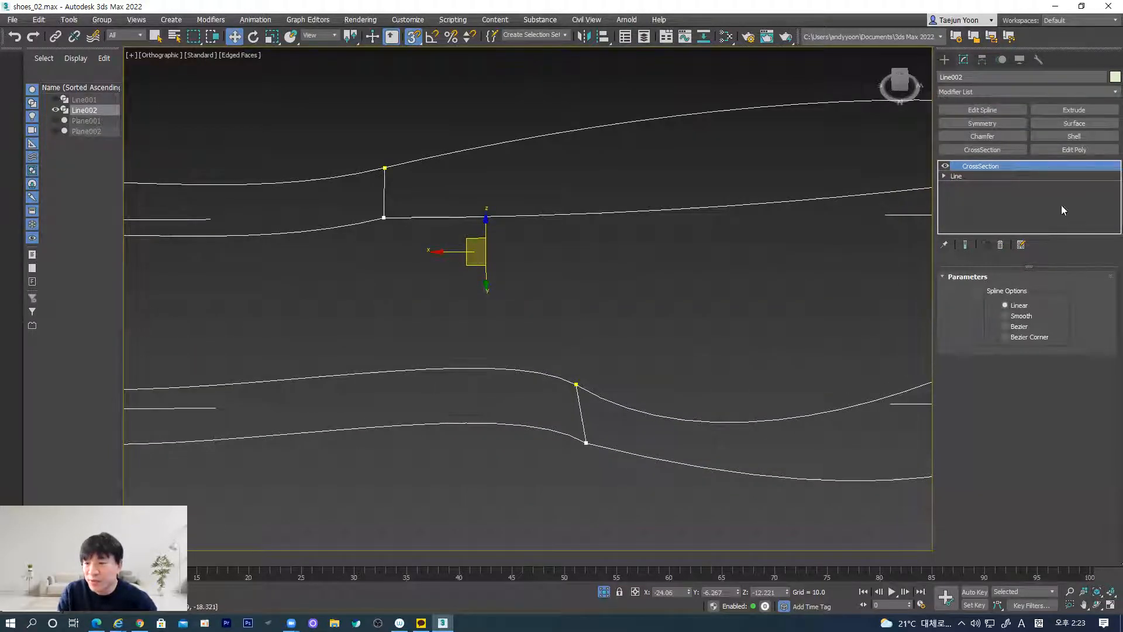
click(957, 176)
scroll(991, 437, down, 3)
drag(976, 488, 1038, 88)
drag(974, 363, 978, 487)
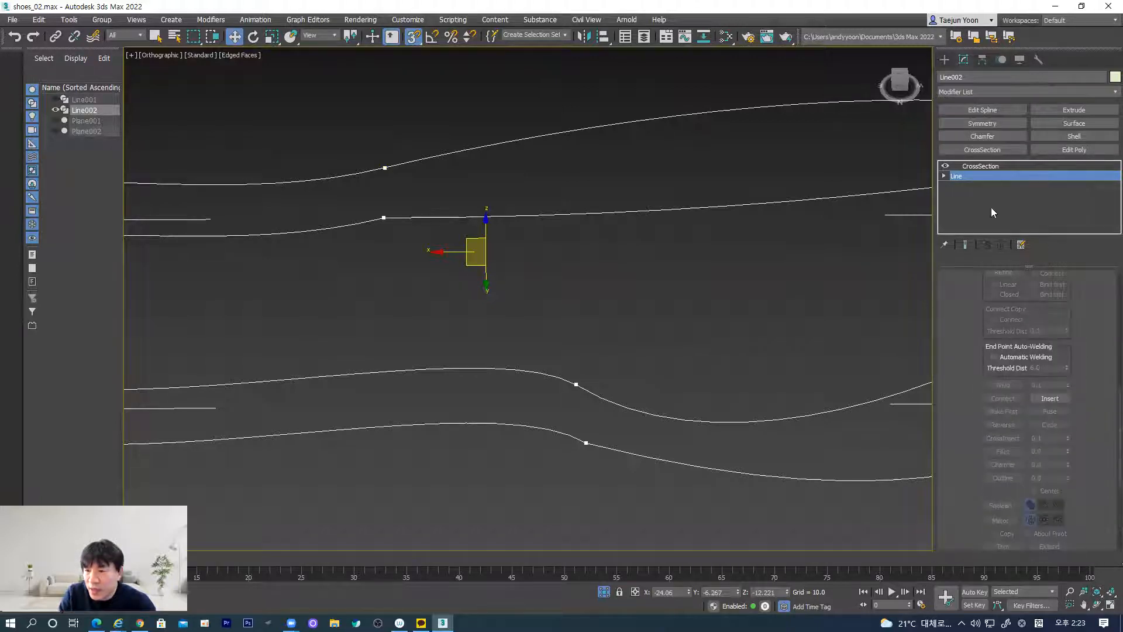
click(944, 176)
click(966, 187)
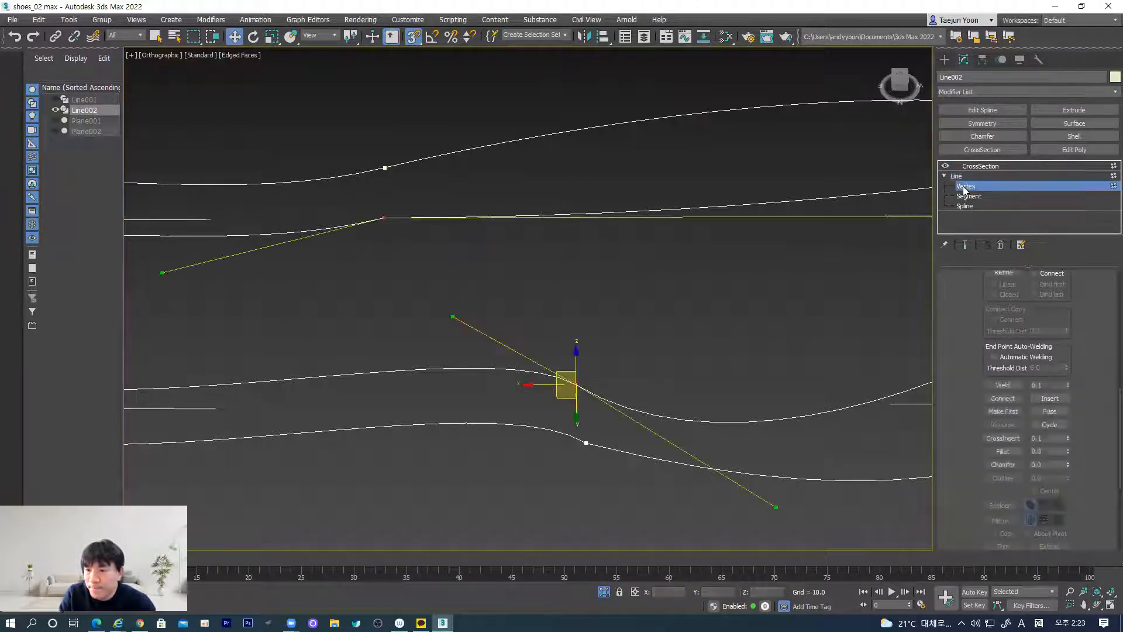
Step: Refine the upper and lower outlines with one extra vertex each, on the heel side of the inner arch vertices
mouse_move(607, 442)
alt+middle_down()
mouse_move(616, 391)
mouse_move(605, 441)
alt+middle_up()
drag(953, 394, 958, 454)
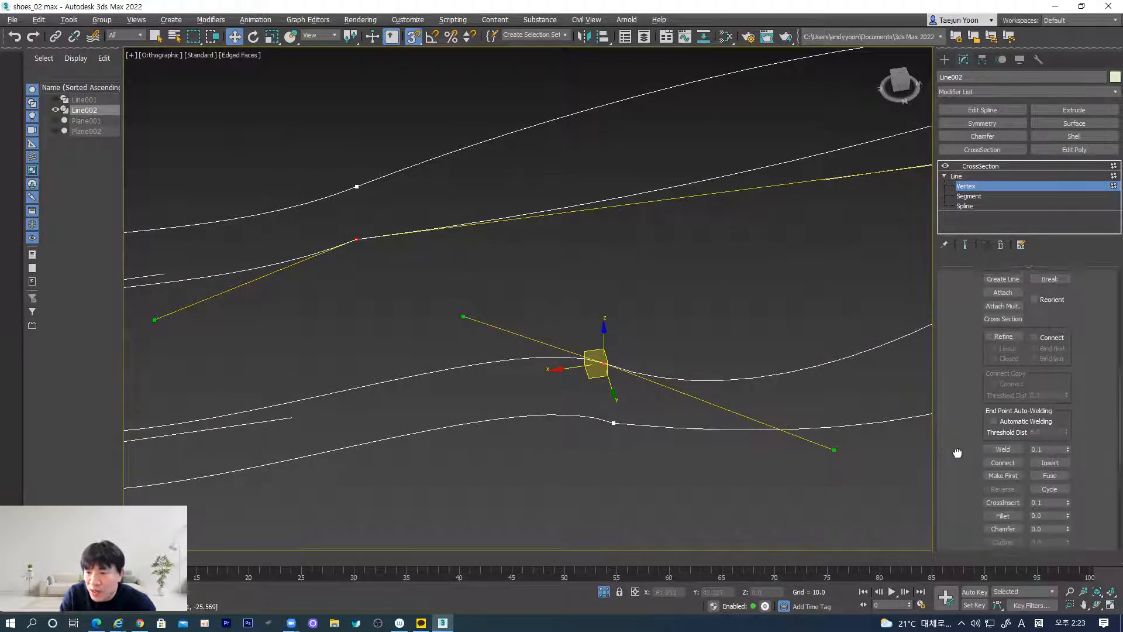
click(1002, 350)
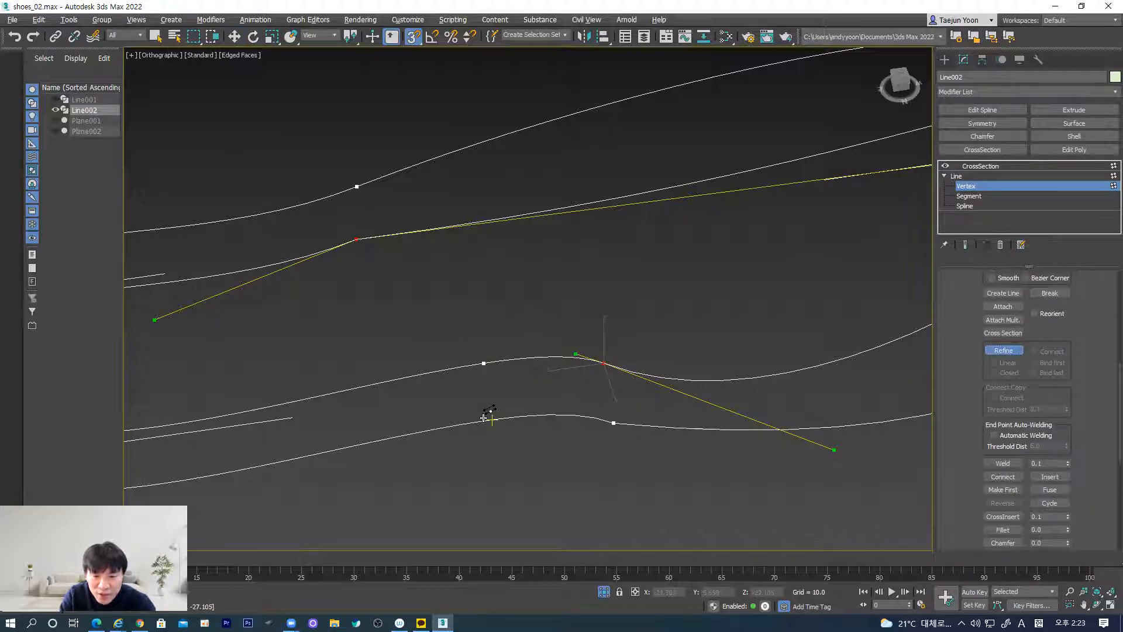
alt+middle_drag(512, 454, 572, 444)
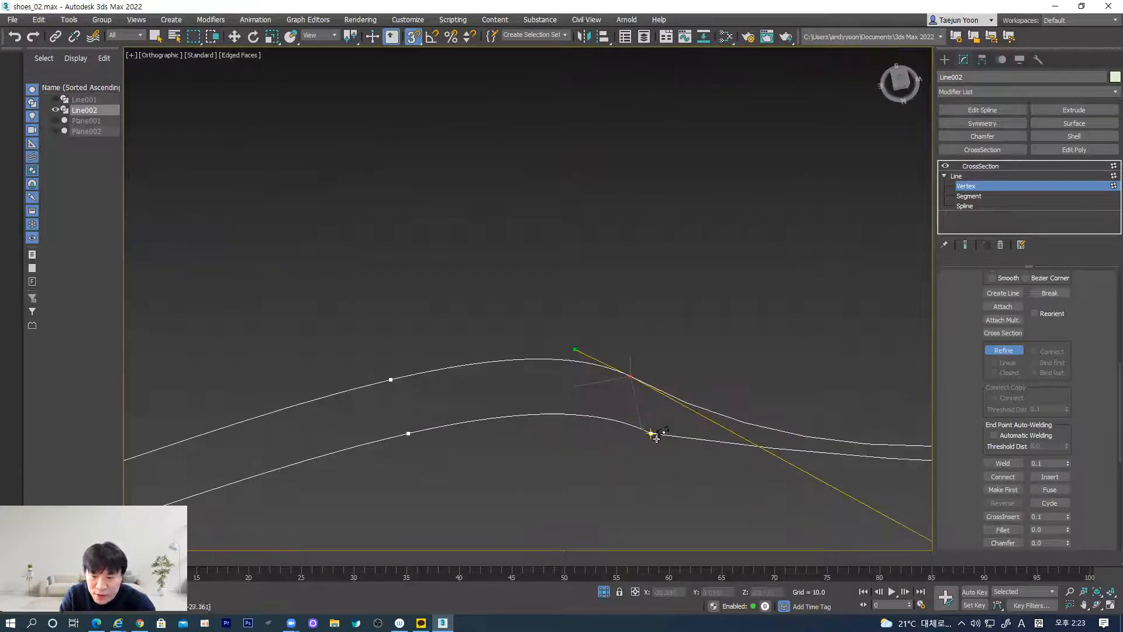
alt+middle_drag(637, 466, 712, 414)
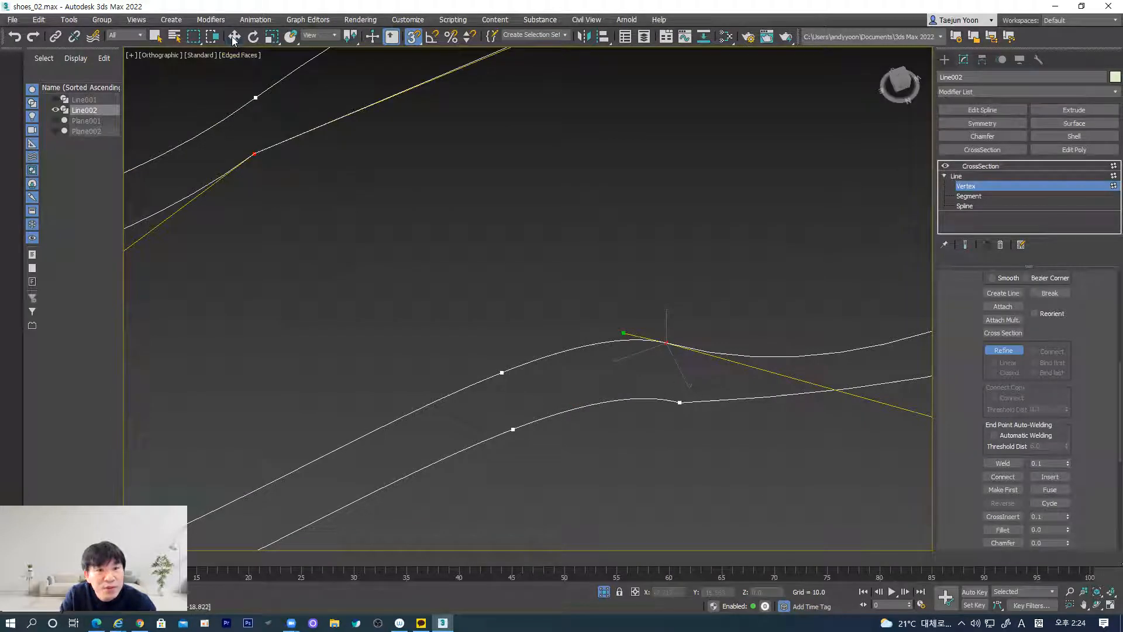
Step: In the top view with snapping off, shorten and realign the Bezier handle of the lower outline's inner arch vertex
key(t)
scroll(478, 367, up, 5)
middle_drag(479, 367, 472, 282)
scroll(437, 240, up, 10)
middle_drag(569, 232, 505, 314)
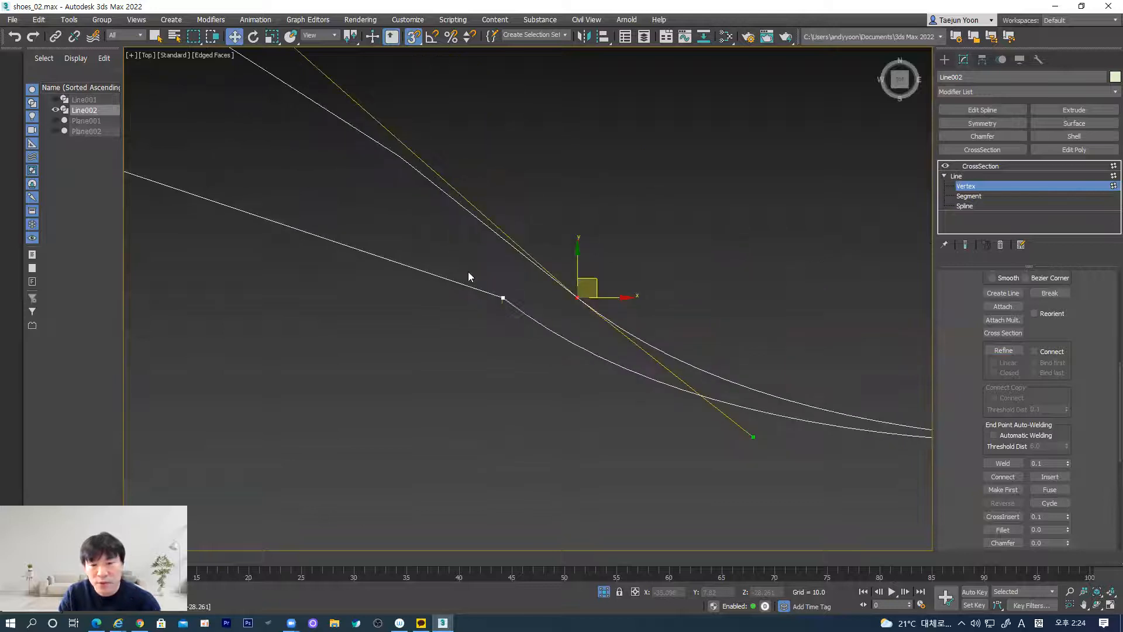
click(502, 298)
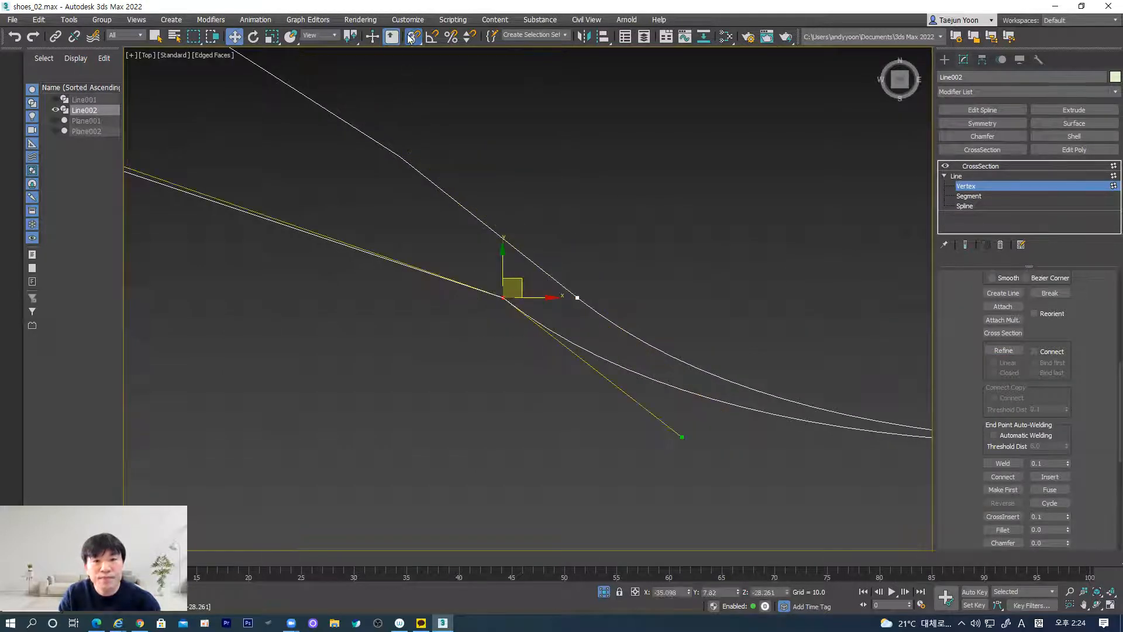
drag(687, 438, 610, 339)
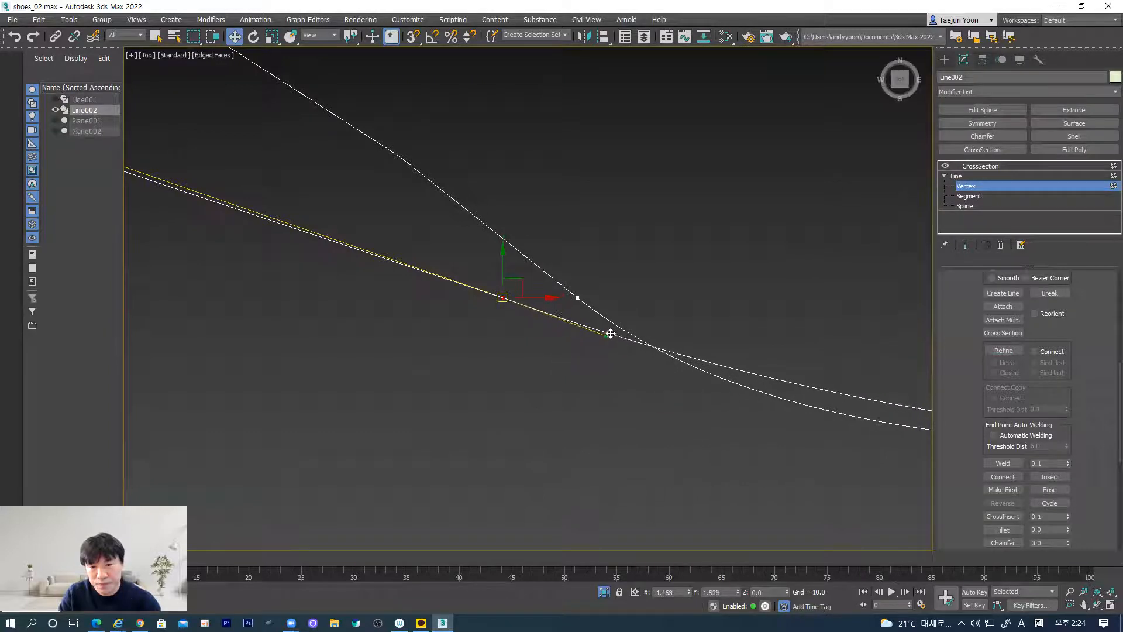
Step: Return to the CrossSection level, add a Surface modifier above it, and inspect the sole's side wall at the arch
scroll(608, 442, down, 3)
scroll(661, 453, down, 1)
middle_drag(661, 477, 611, 359)
scroll(612, 362, down, 2)
scroll(612, 362, down, 2)
middle_drag(705, 521, 654, 439)
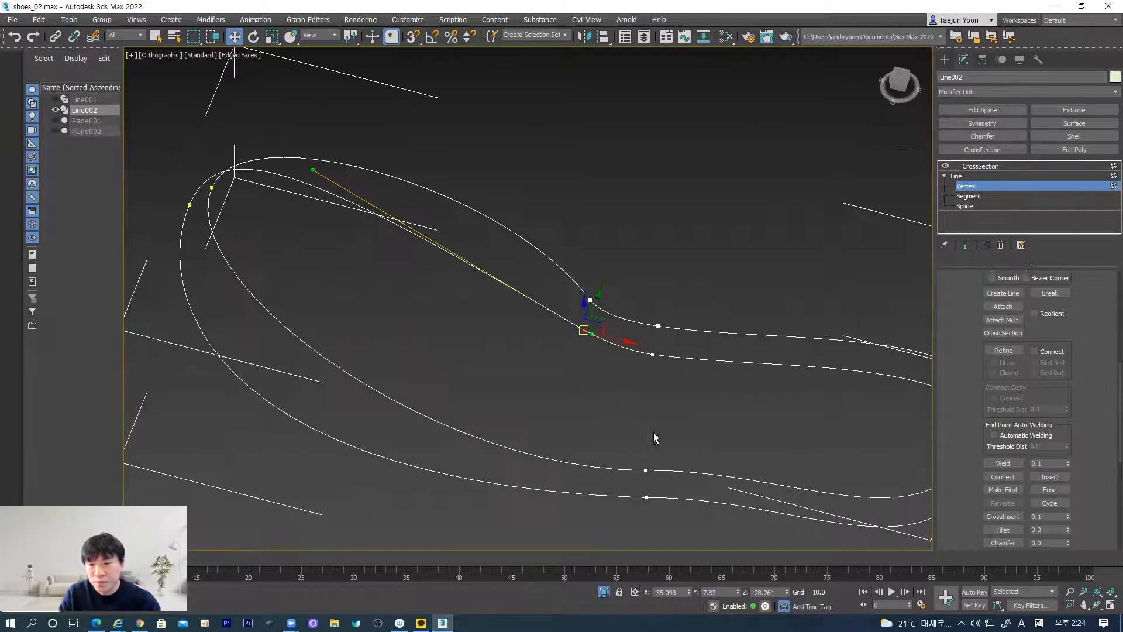
click(976, 166)
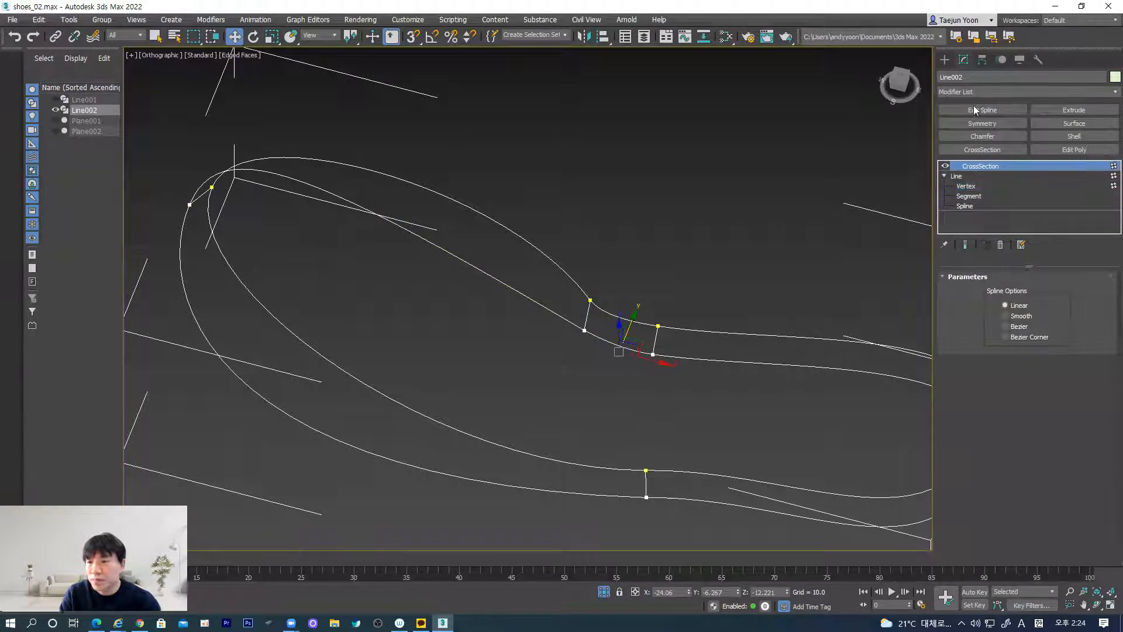
click(1073, 124)
alt+middle_drag(621, 408, 663, 369)
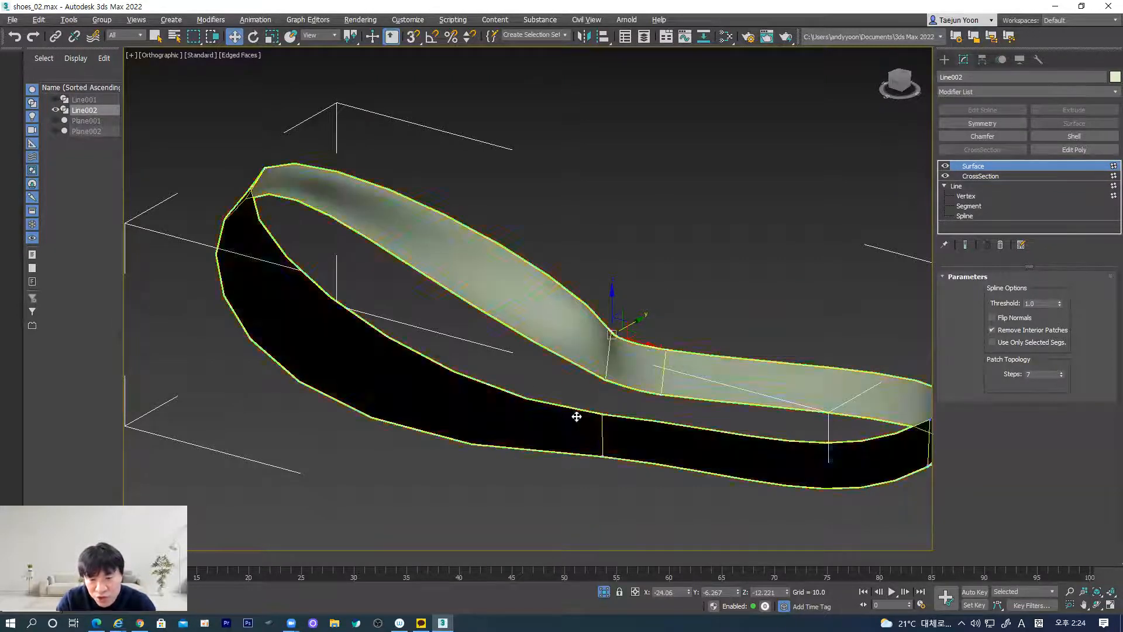
alt+middle_drag(577, 413, 210, 223)
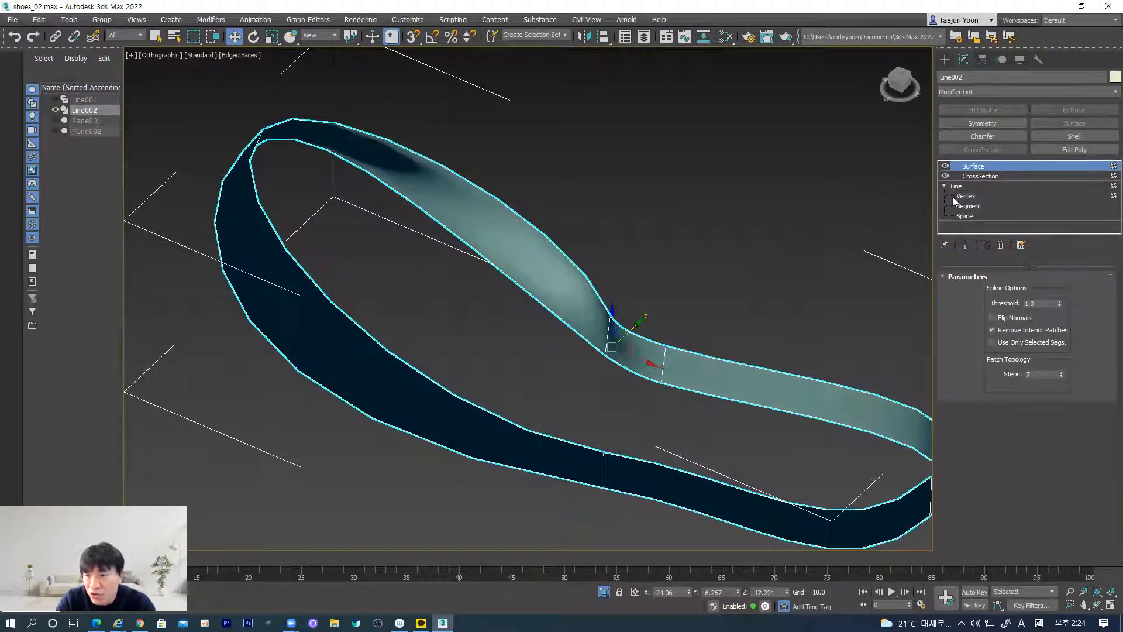
Step: Remove the Surface modifier from the sole and return to the base line's vertex level
click(987, 175)
click(675, 293)
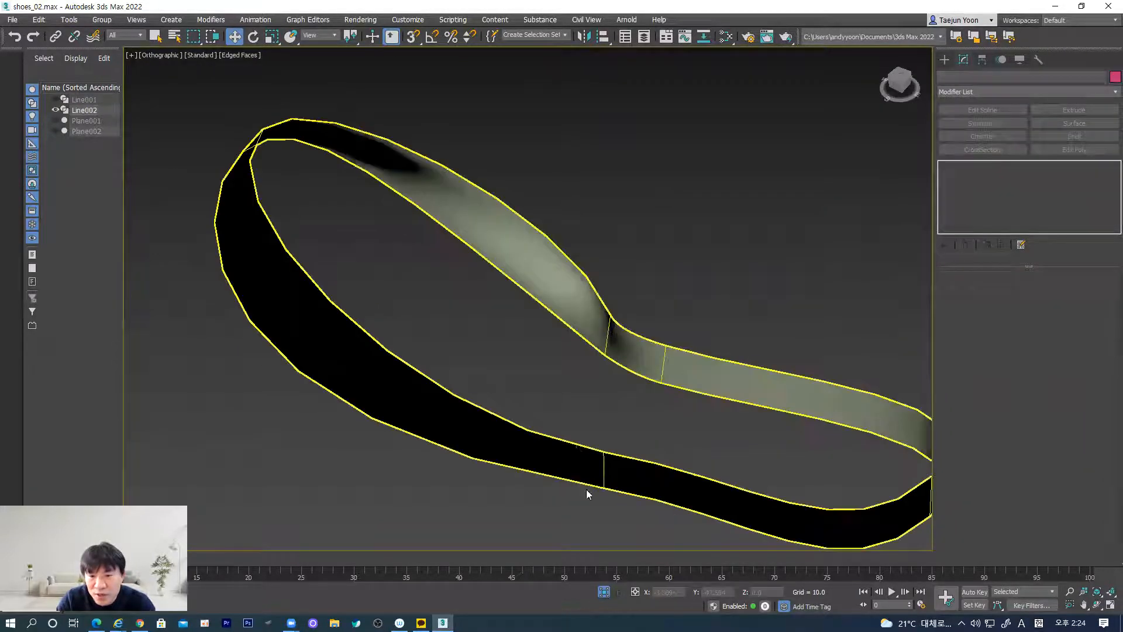
click(689, 486)
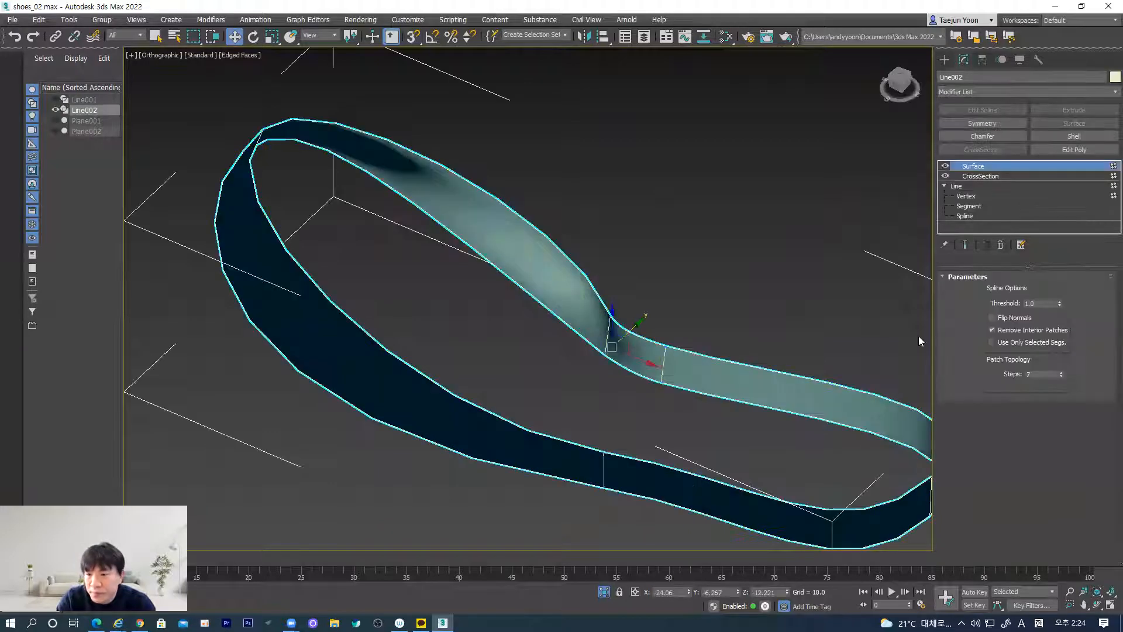
click(1001, 245)
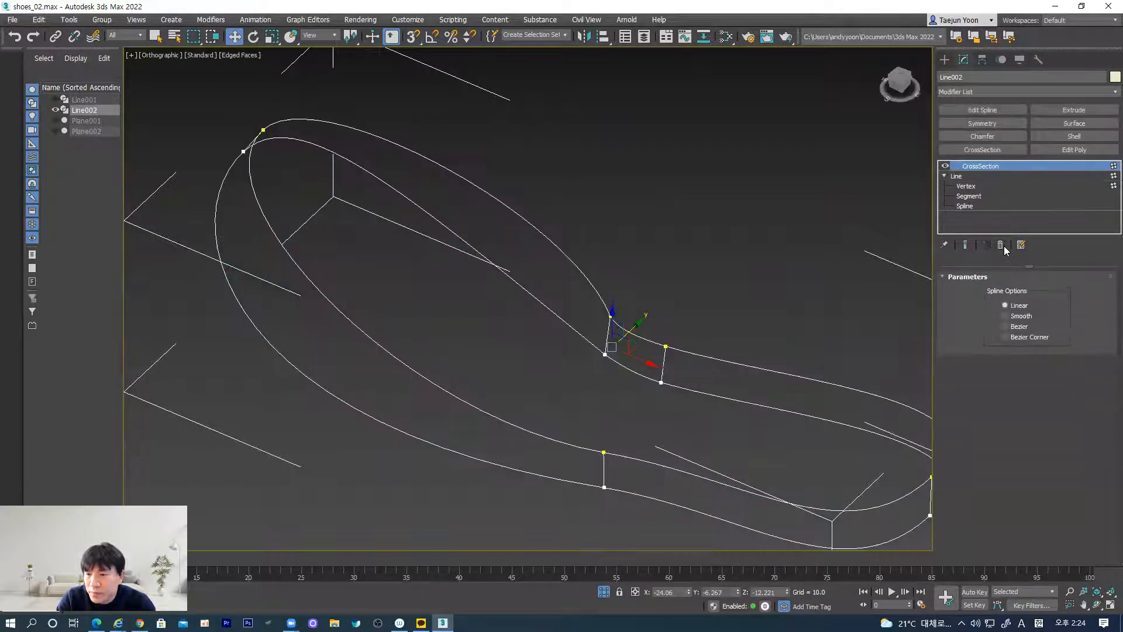
click(965, 177)
click(966, 186)
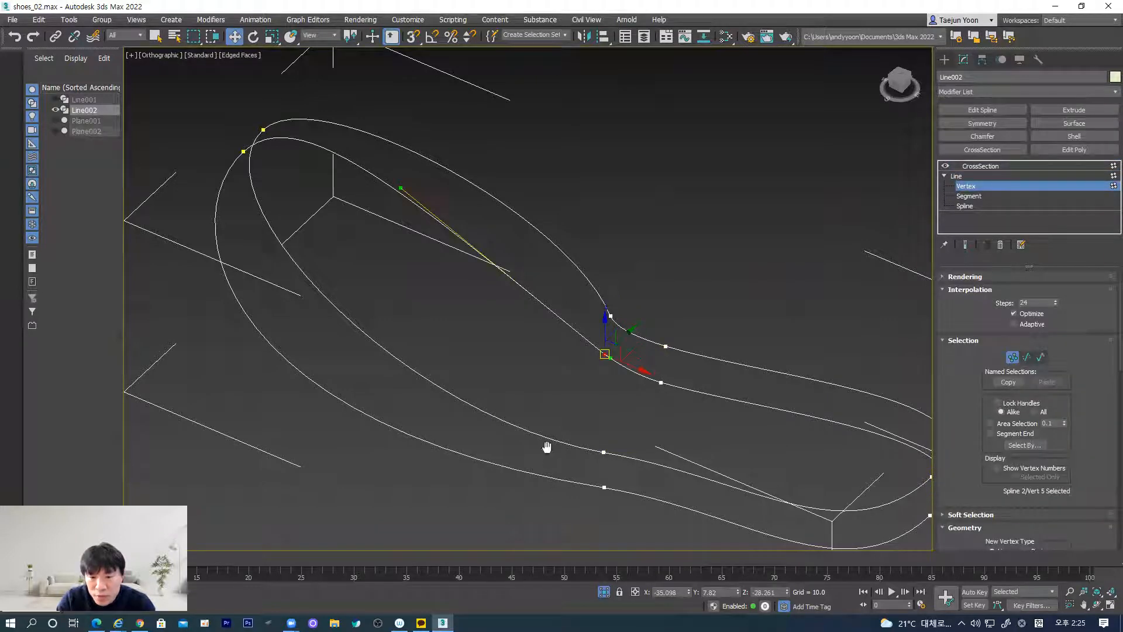
Step: Refine the upper and lower outlines with one extra vertex each, on the toe side of the outer arch vertices
middle_drag(547, 446, 550, 441)
drag(993, 481, 1006, 283)
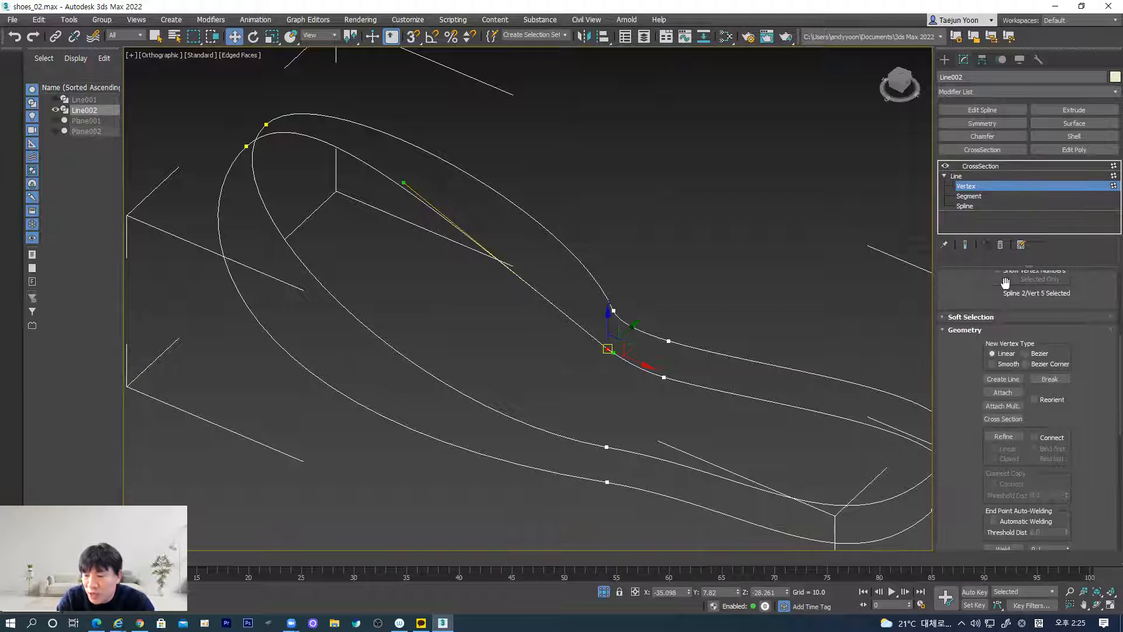
mouse_move(971, 433)
mouse_down()
mouse_move(983, 365)
mouse_move(967, 434)
mouse_up()
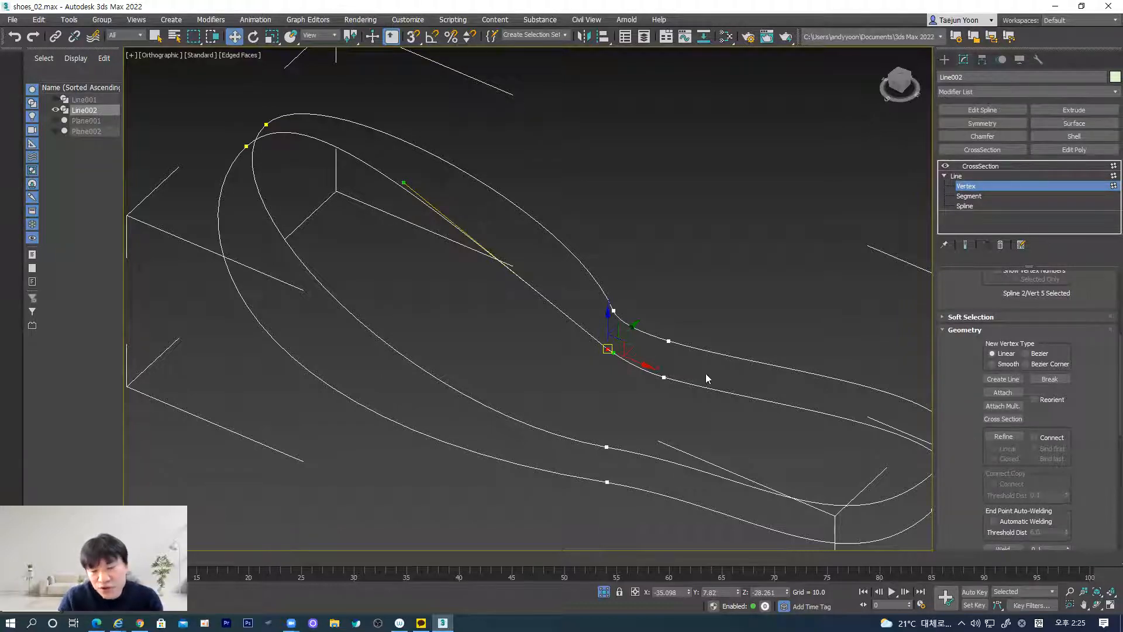
middle_drag(683, 467, 623, 440)
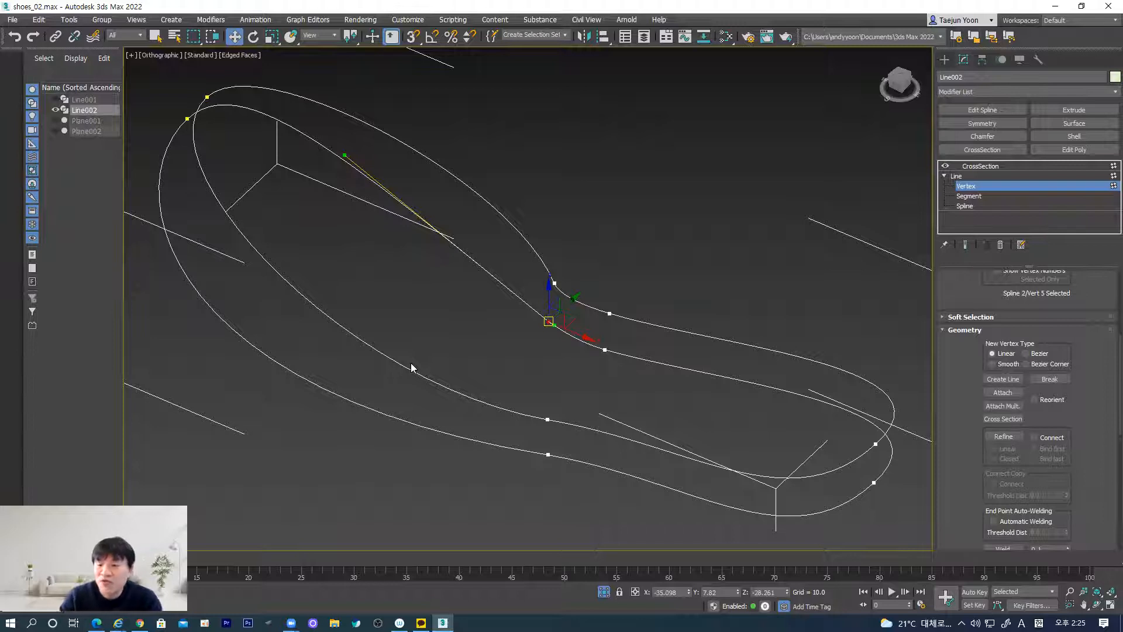
middle_drag(561, 397, 547, 375)
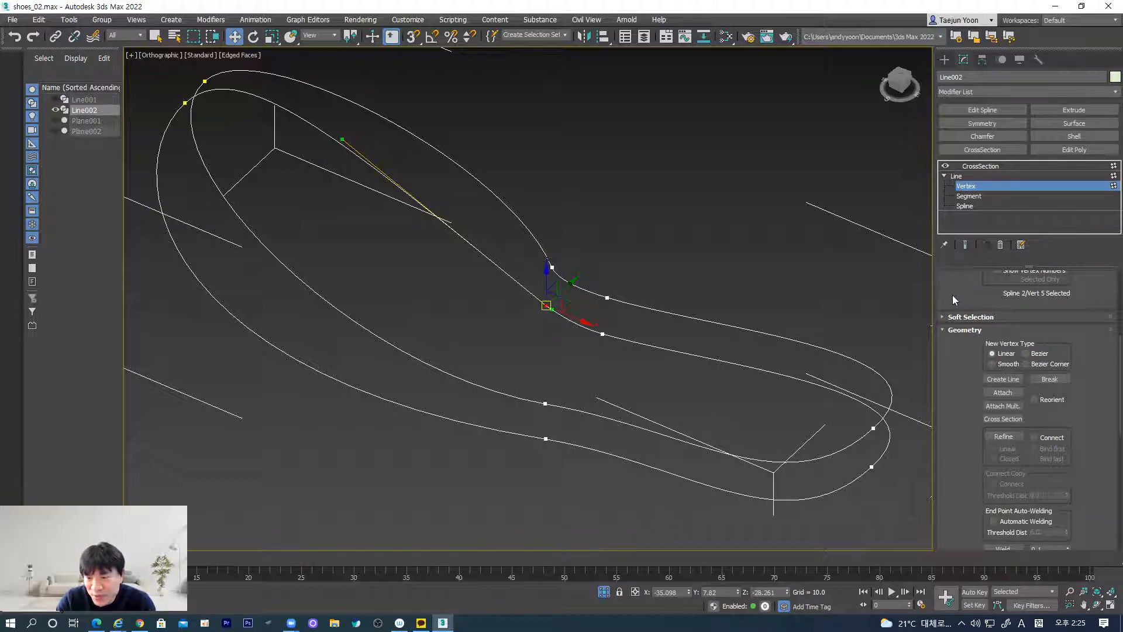
drag(953, 299, 950, 406)
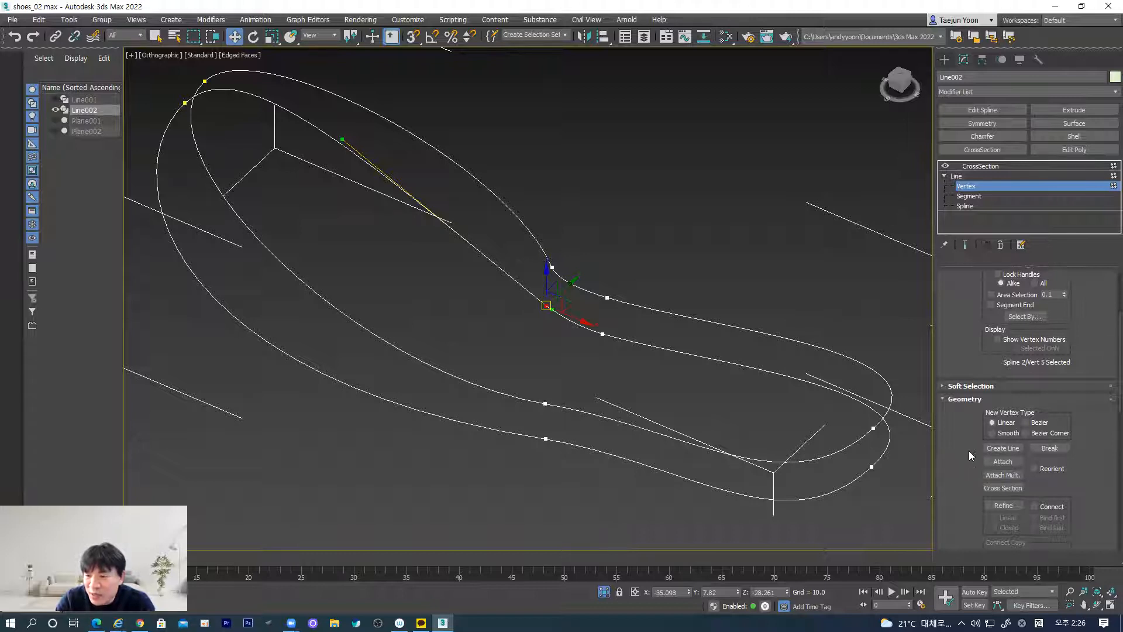
scroll(967, 456, up, 3)
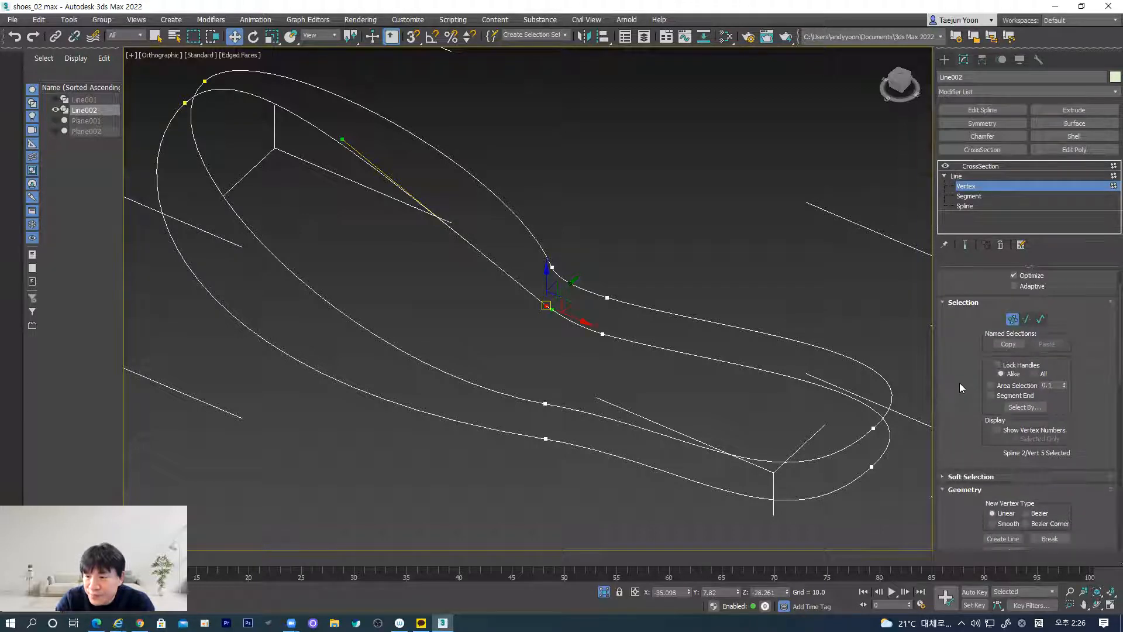
scroll(960, 385, down, 8)
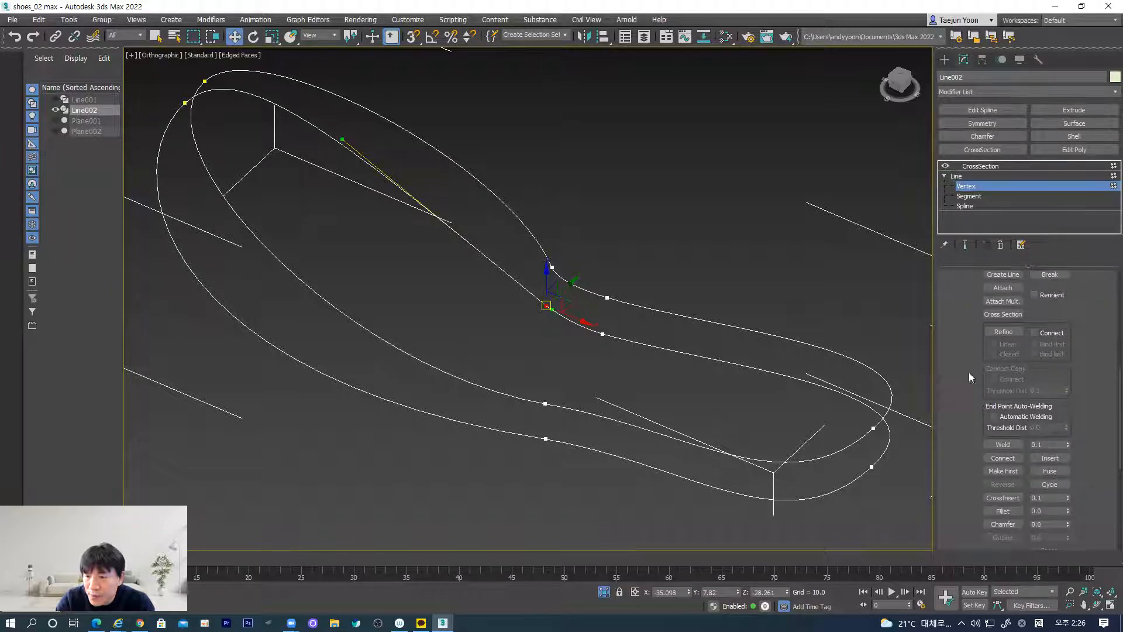
click(993, 332)
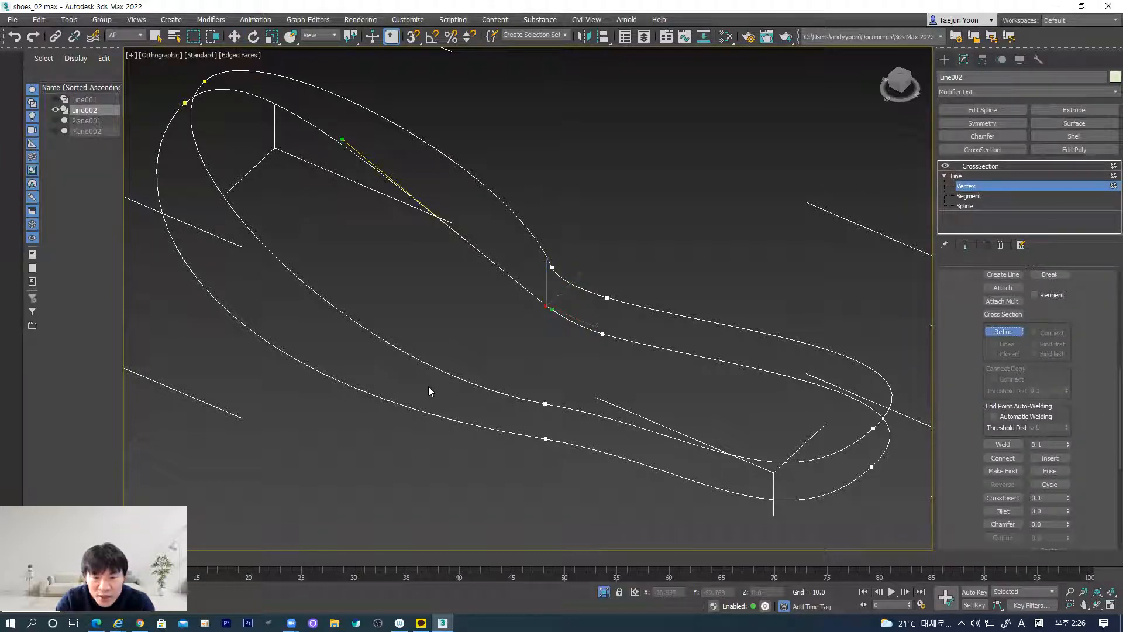
click(460, 378)
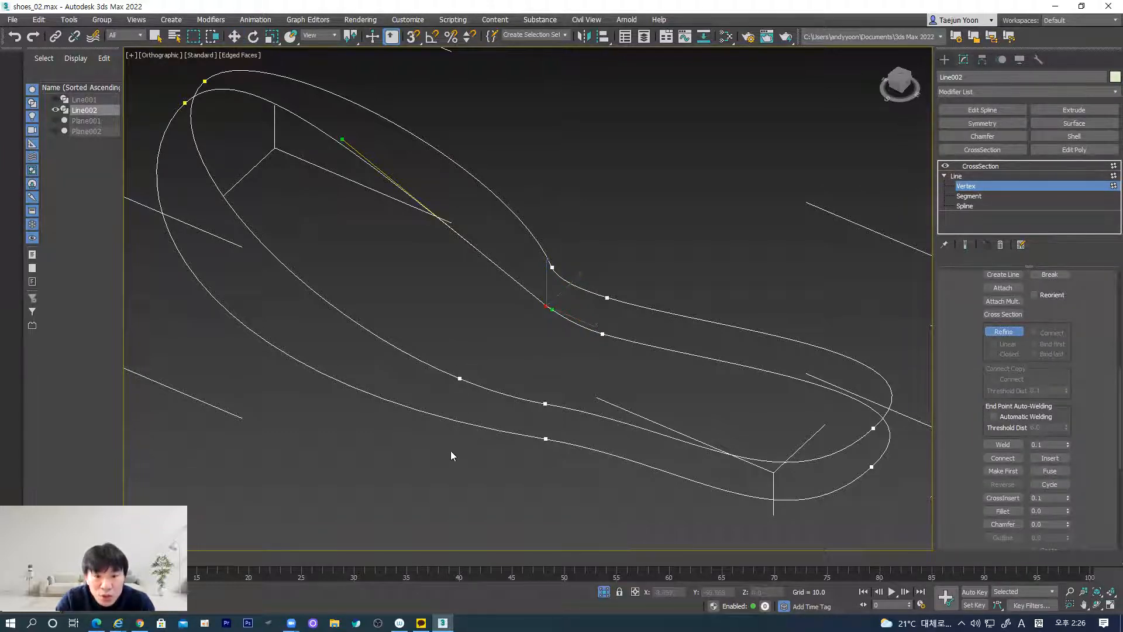
click(455, 421)
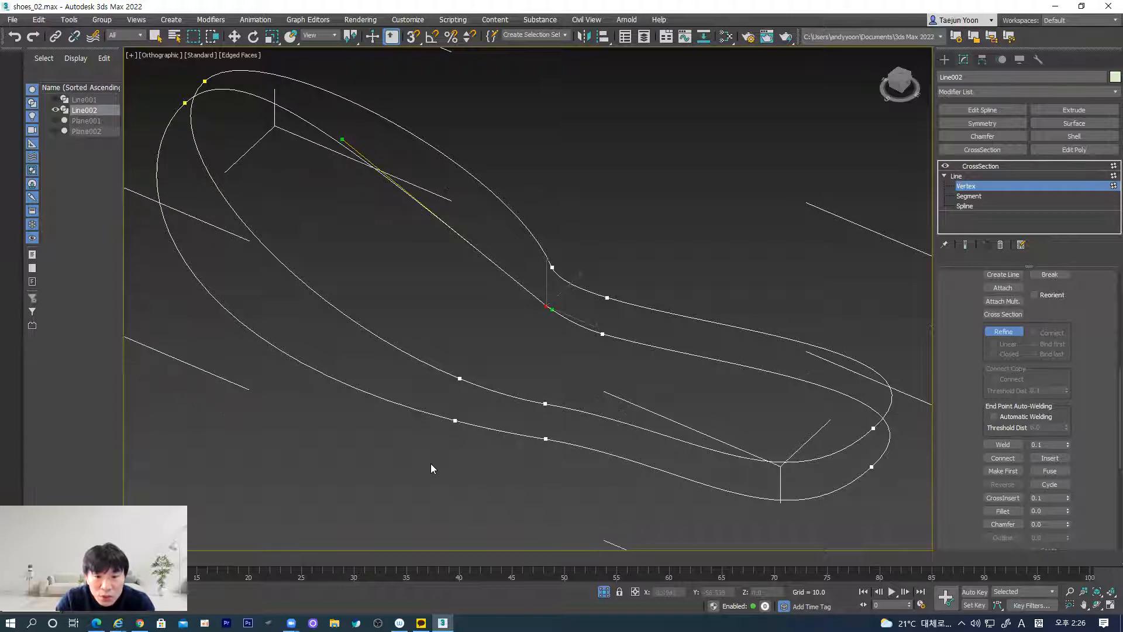
right_click(469, 452)
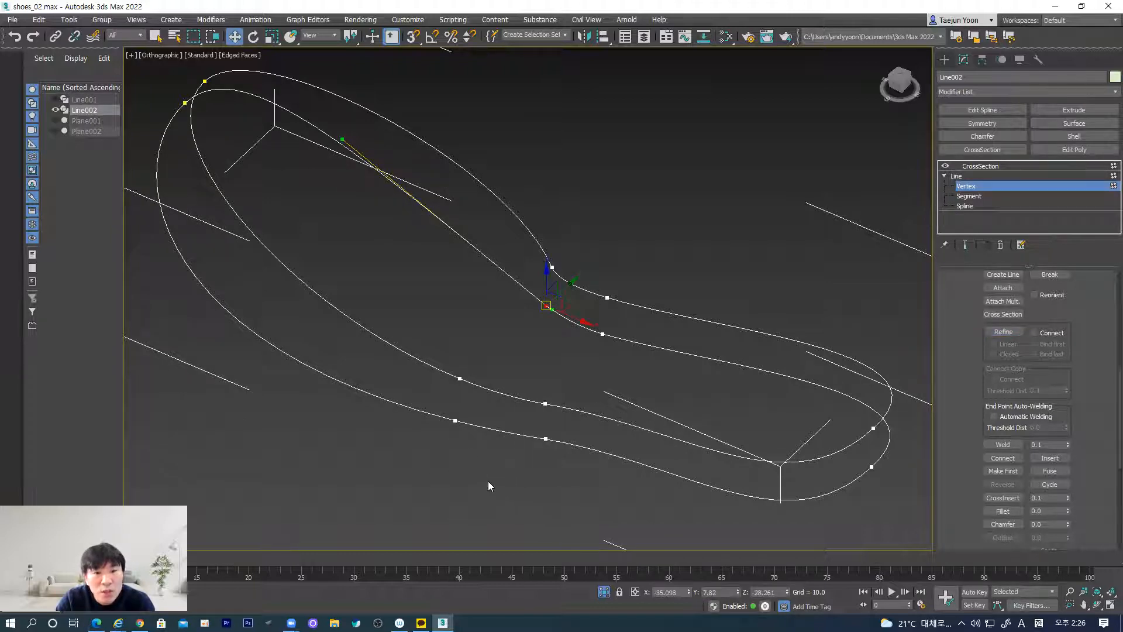
Step: Return to the CrossSection level of the sole and convert the object to an Editable Spline
alt+middle_drag(521, 434, 591, 432)
click(975, 169)
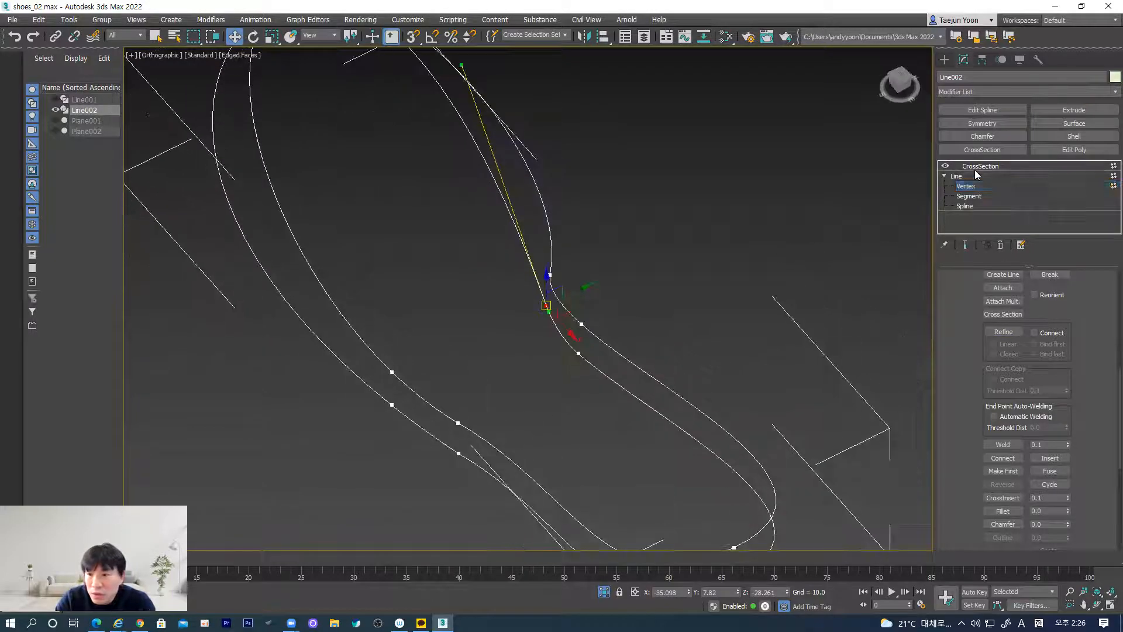
mouse_move(641, 380)
alt+middle_down()
mouse_move(682, 354)
mouse_move(654, 362)
alt+middle_up()
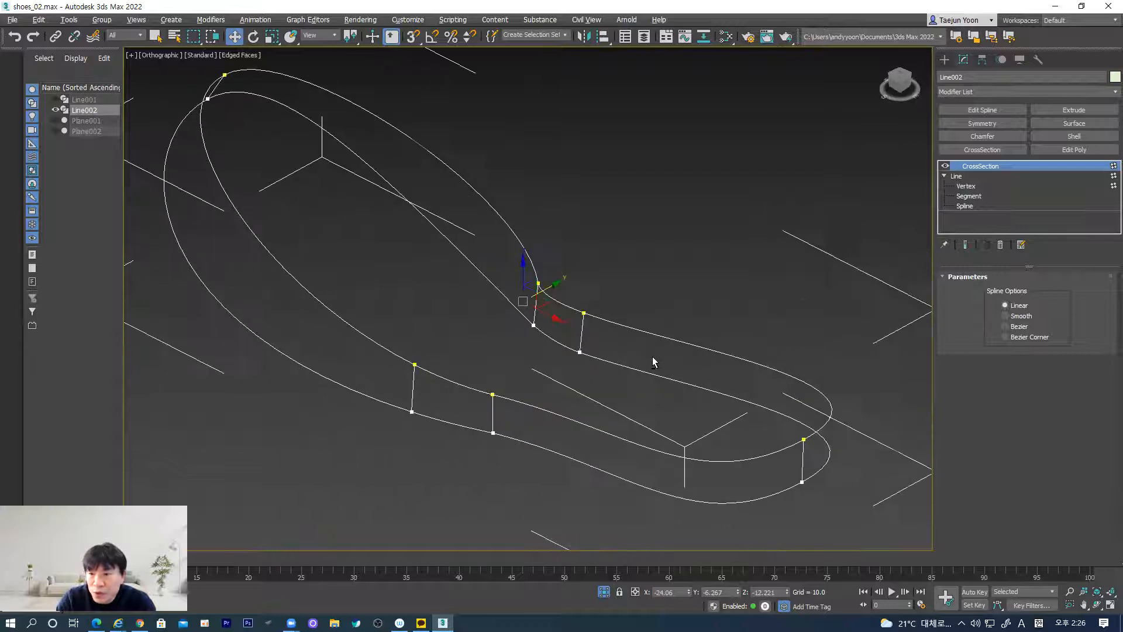
right_click(632, 330)
mouse_move(690, 447)
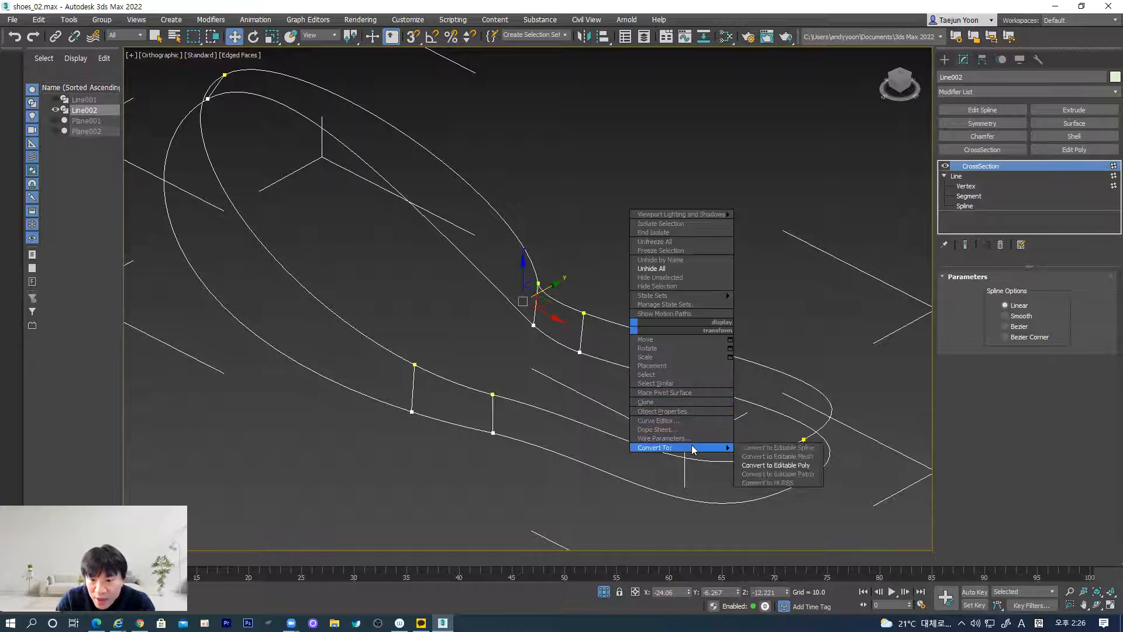
click(790, 448)
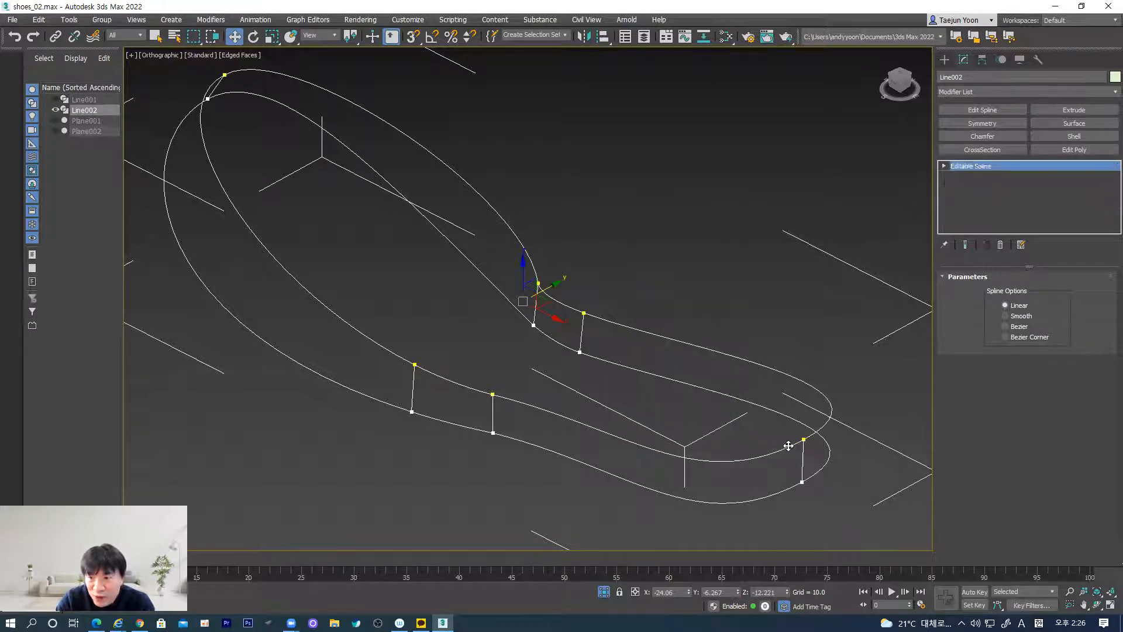
Step: With 3D snapping on, use Create Line to join the upper outline's toe-side arch vertices across the sole, declining to weld
click(414, 365)
click(537, 281)
click(638, 267)
drag(973, 420, 977, 273)
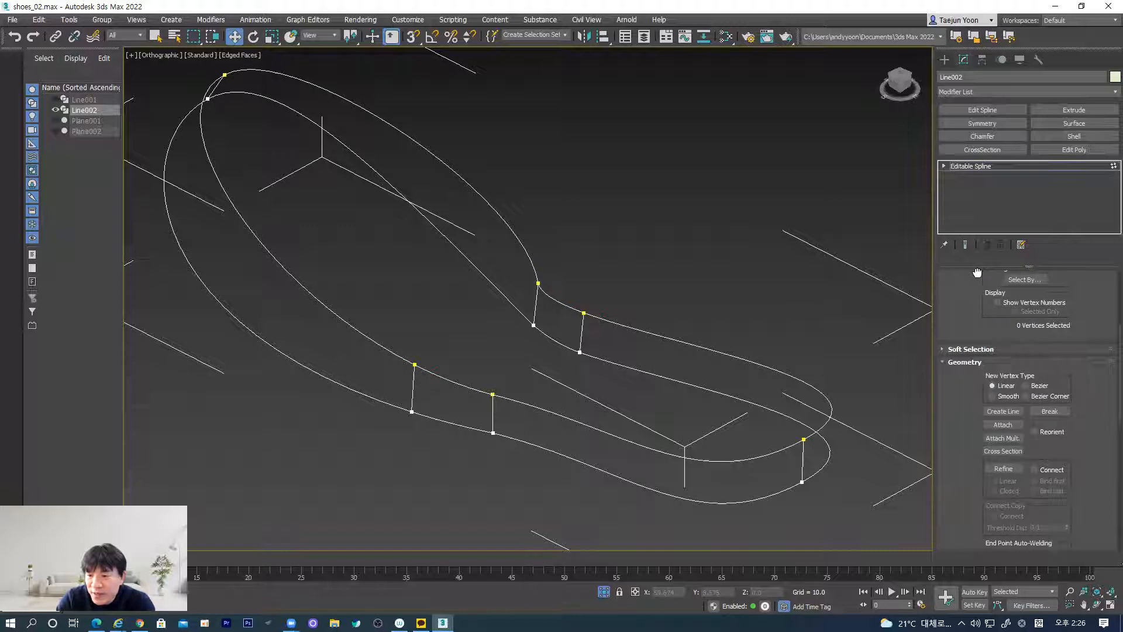
click(1003, 411)
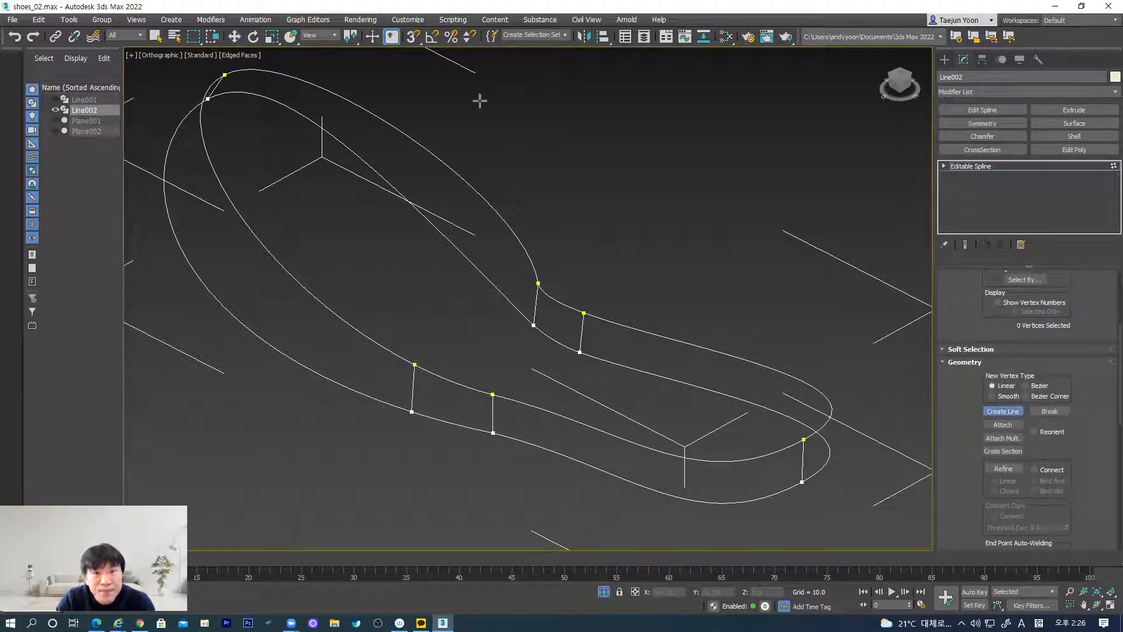
click(412, 37)
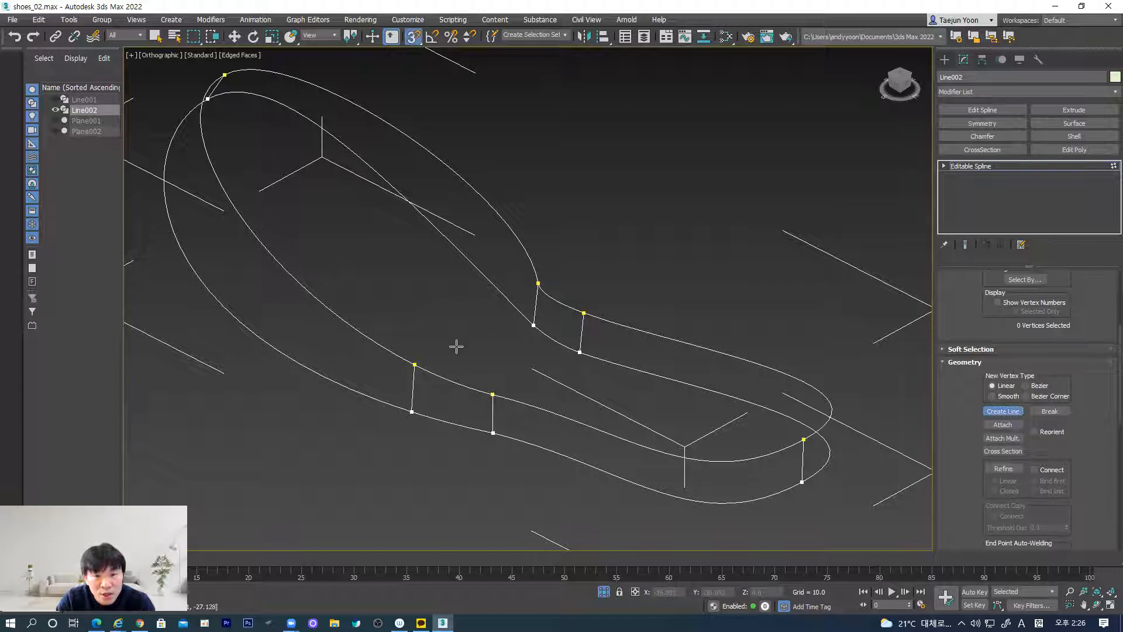
click(415, 365)
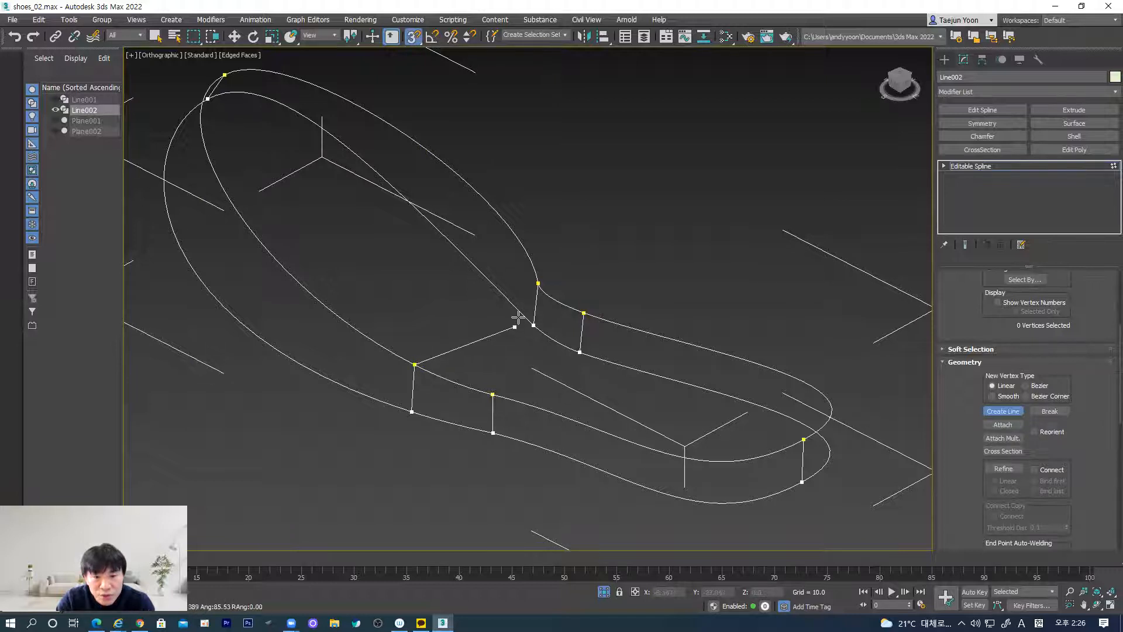
click(538, 285)
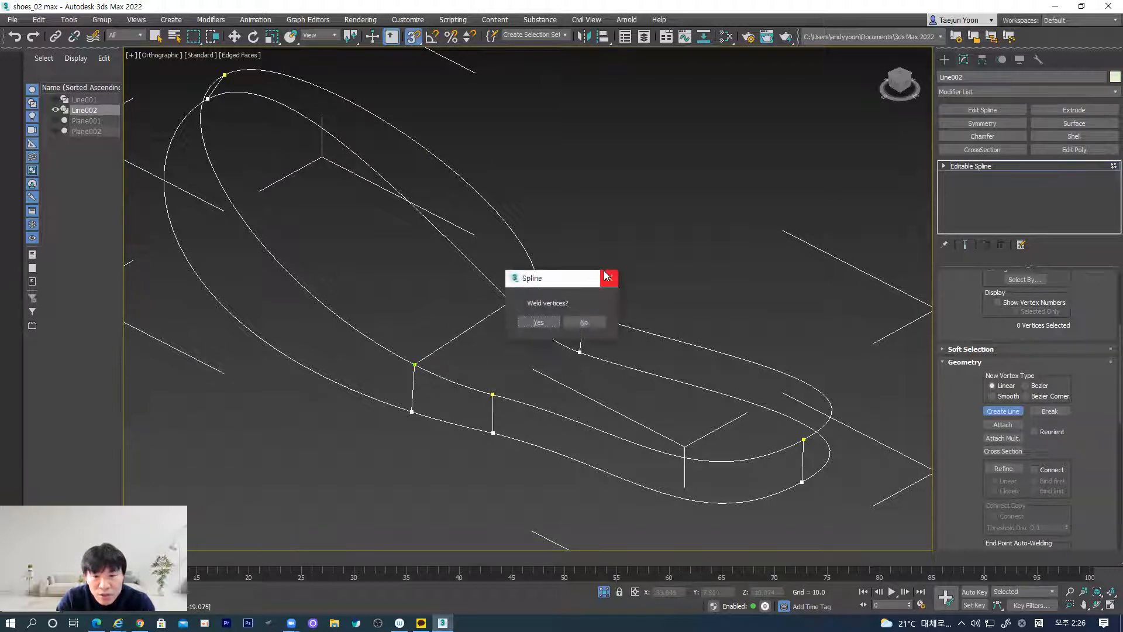
click(585, 324)
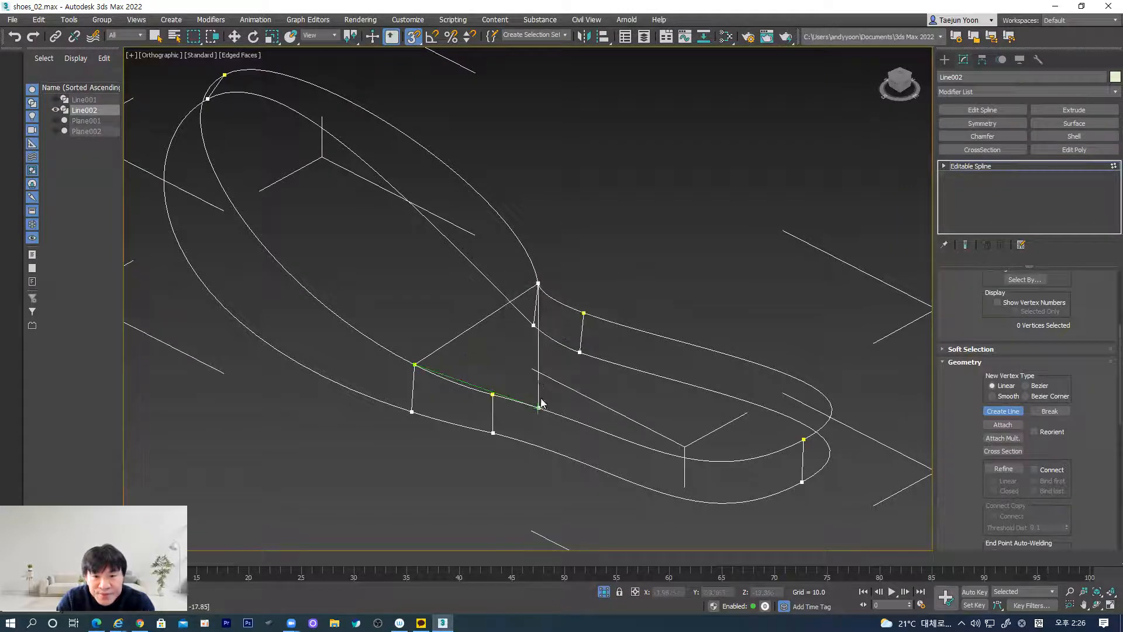
right_click(559, 357)
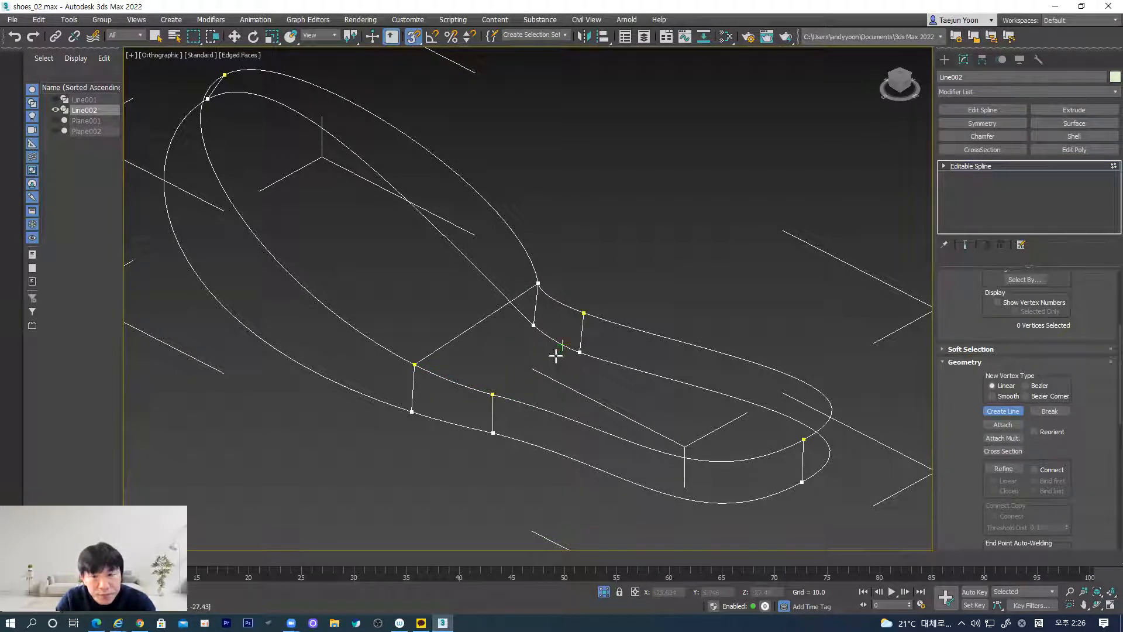
click(490, 393)
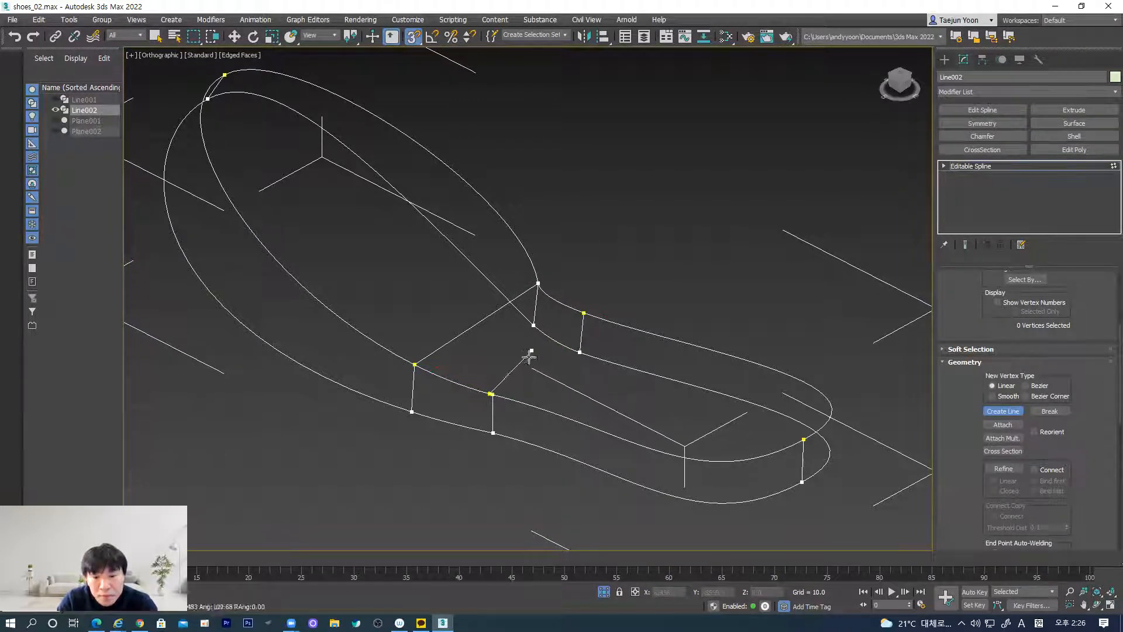
scroll(476, 421, up, 4)
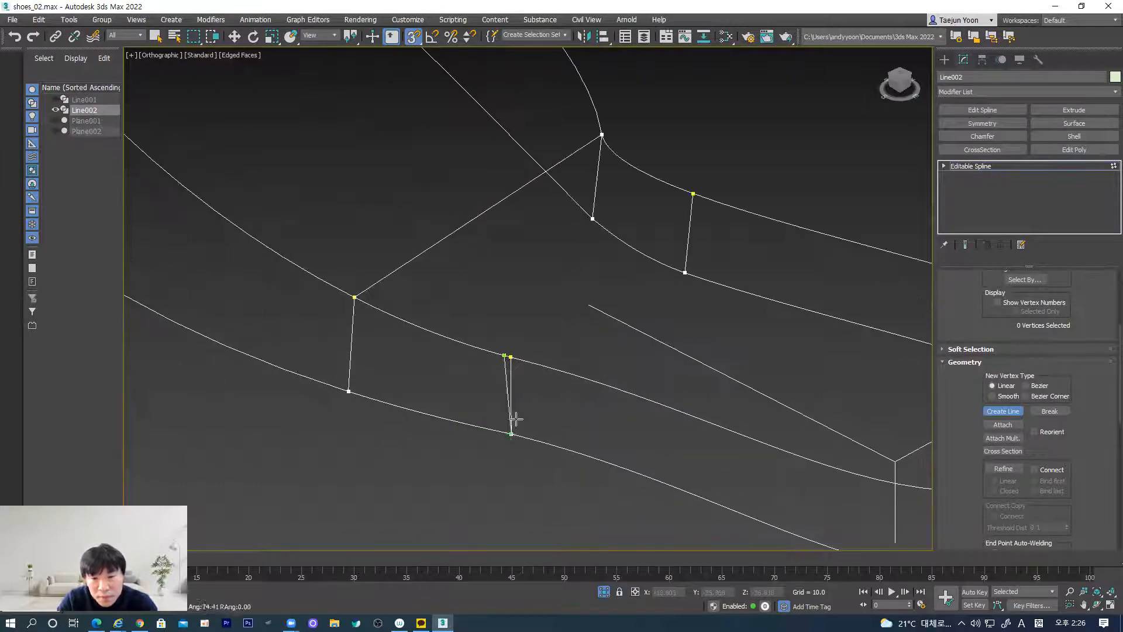
right_click(518, 260)
Step: Draw a line across the sole between the upper outline's heel-side arch vertices, leaving them unwelded
scroll(509, 355, up, 2)
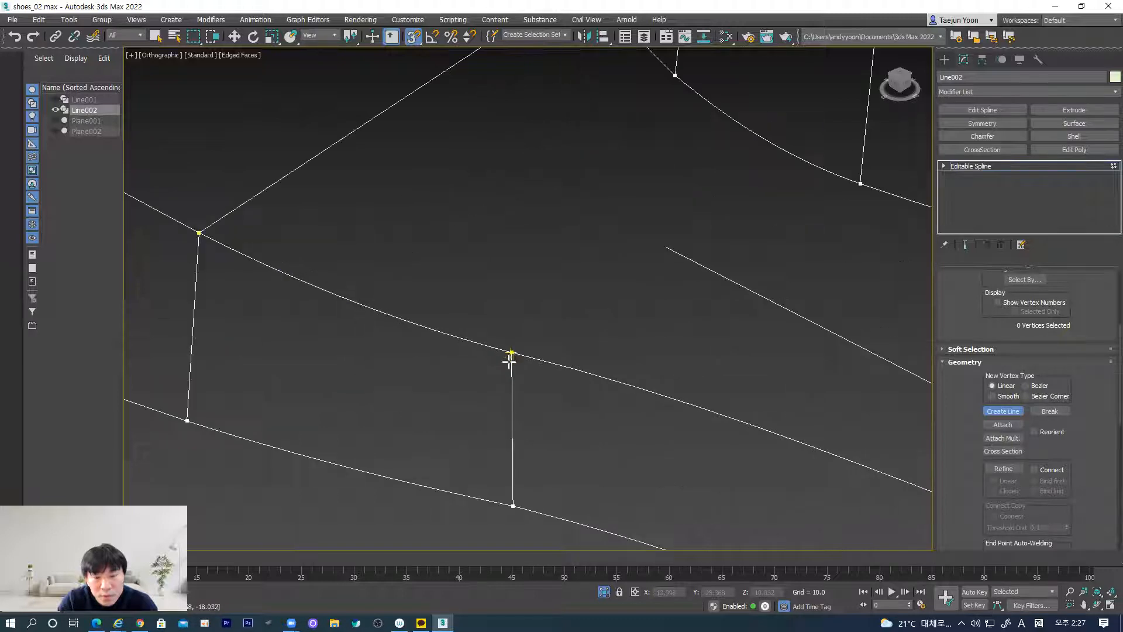
click(512, 355)
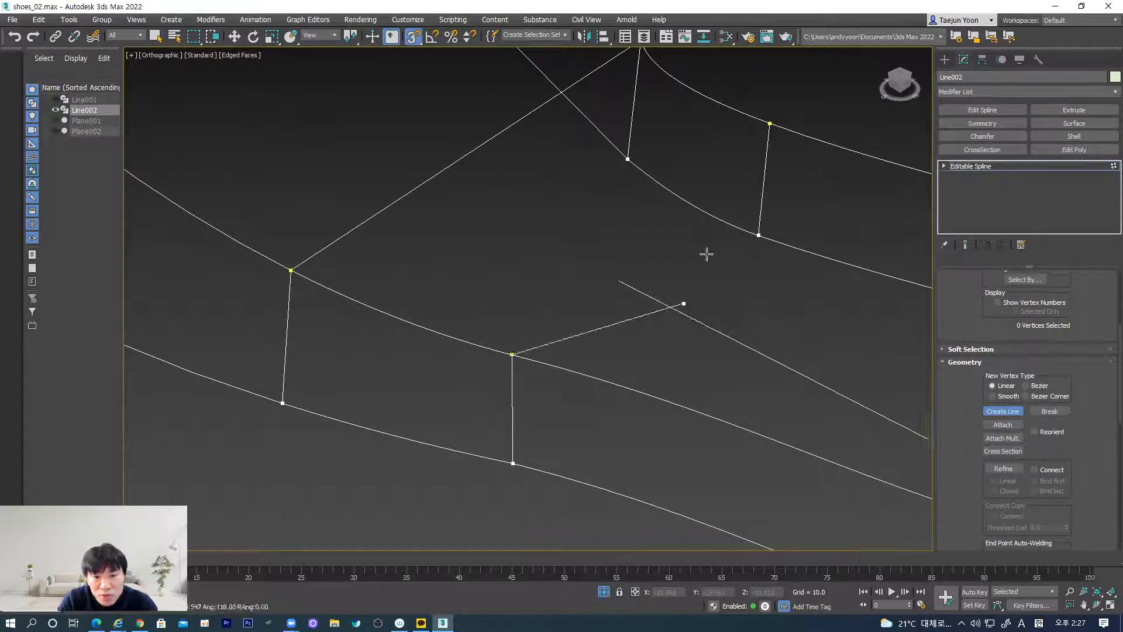
click(770, 124)
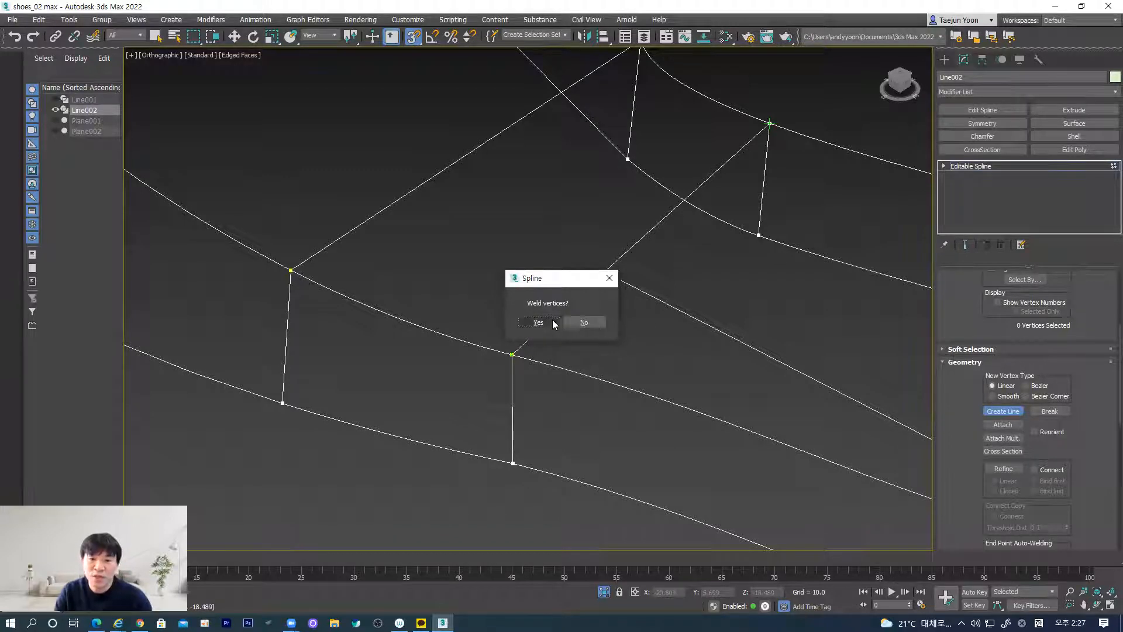
click(585, 322)
right_click(722, 327)
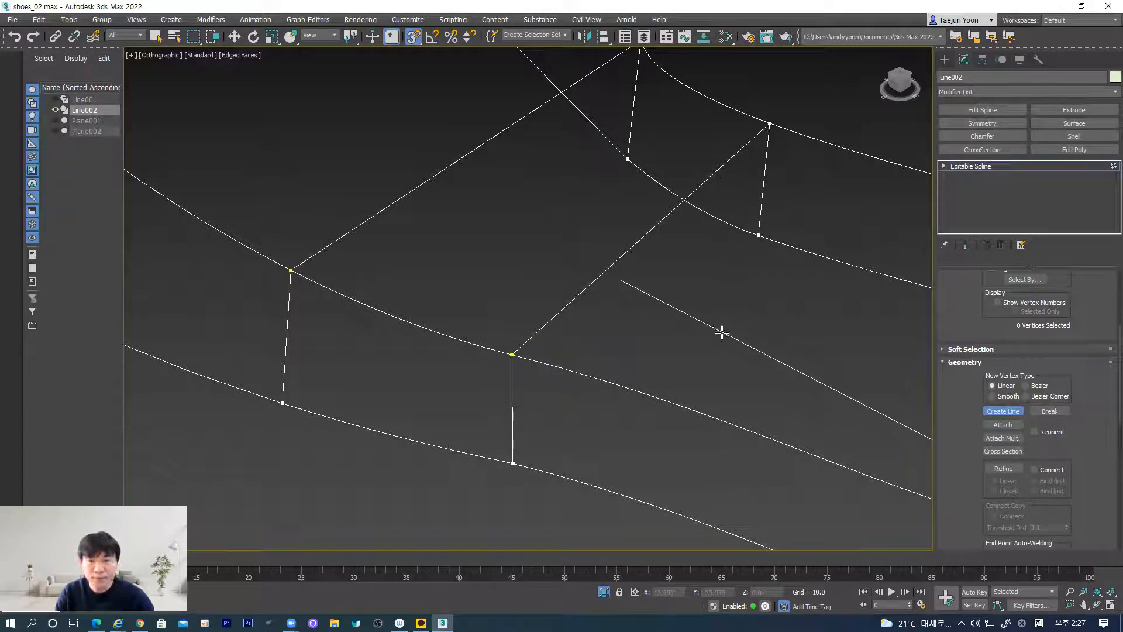
Step: Draw a matching line between the lower outline's heel-side arch vertices without welding them
scroll(719, 346, down, 3)
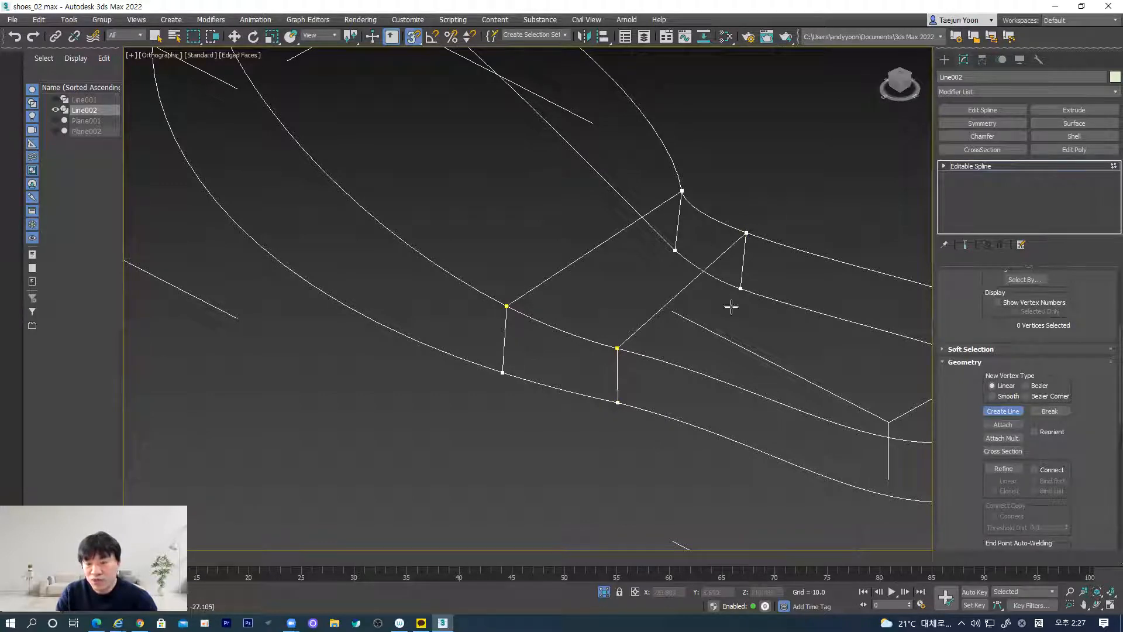
click(618, 402)
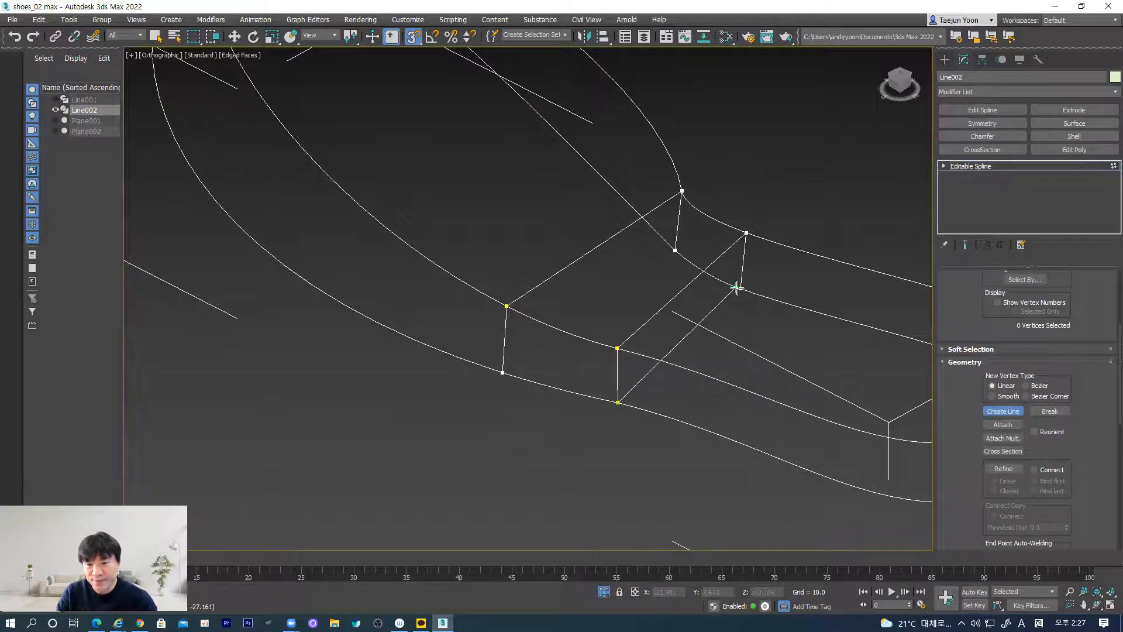
click(741, 288)
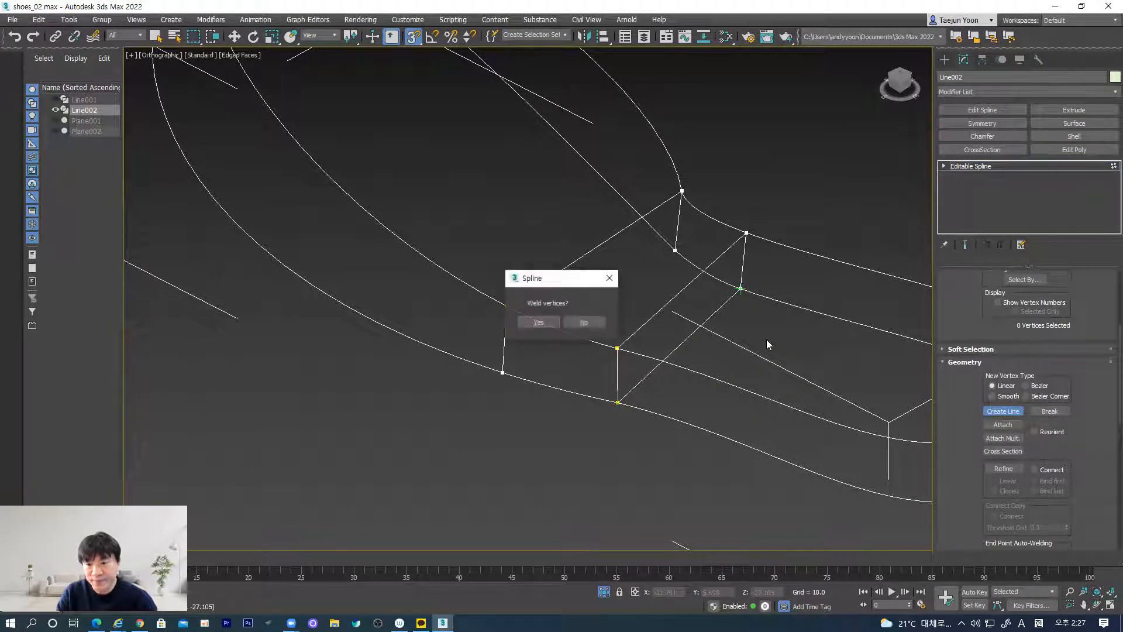
click(587, 321)
Step: Draw a line across the sole between the lower outline's toe-side arch vertices without welding, and finish creating lines
click(504, 373)
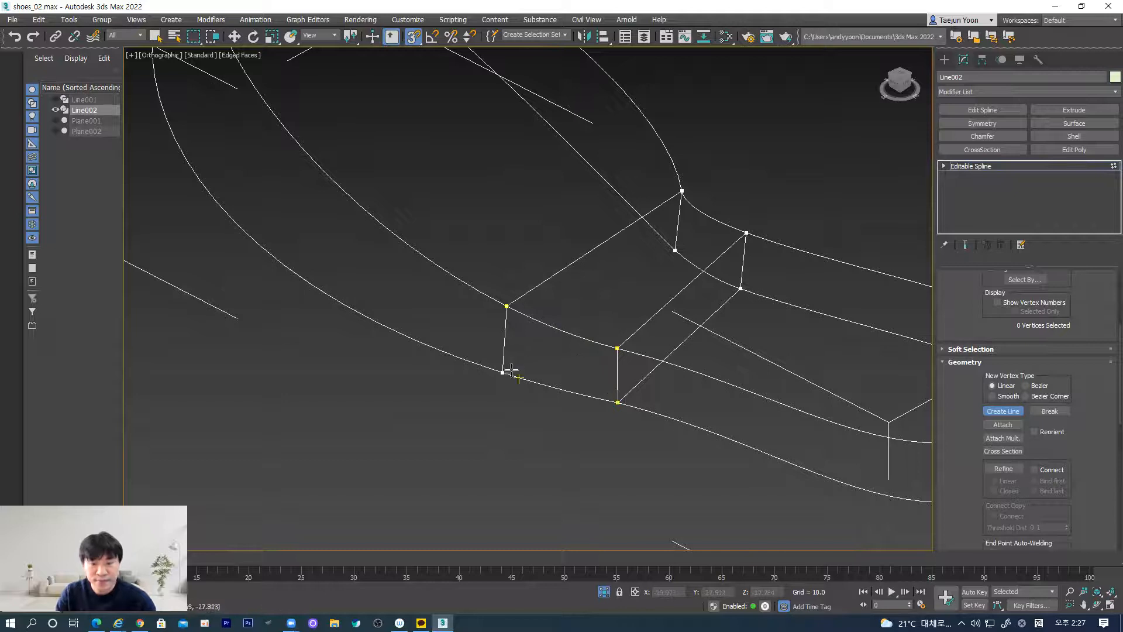
scroll(499, 384, up, 2)
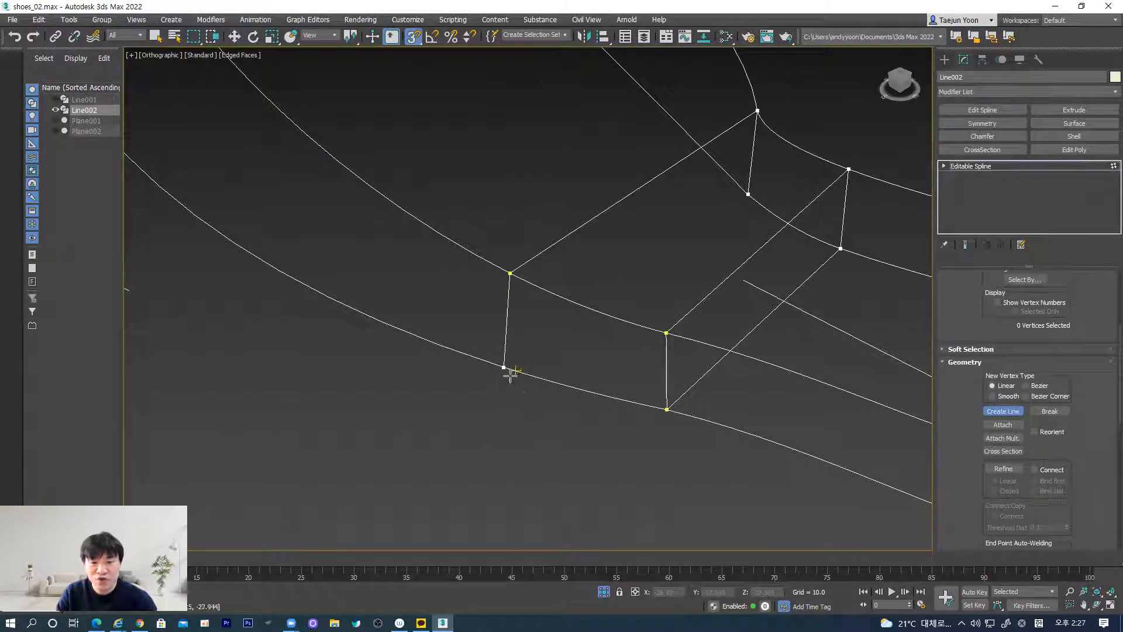
click(502, 367)
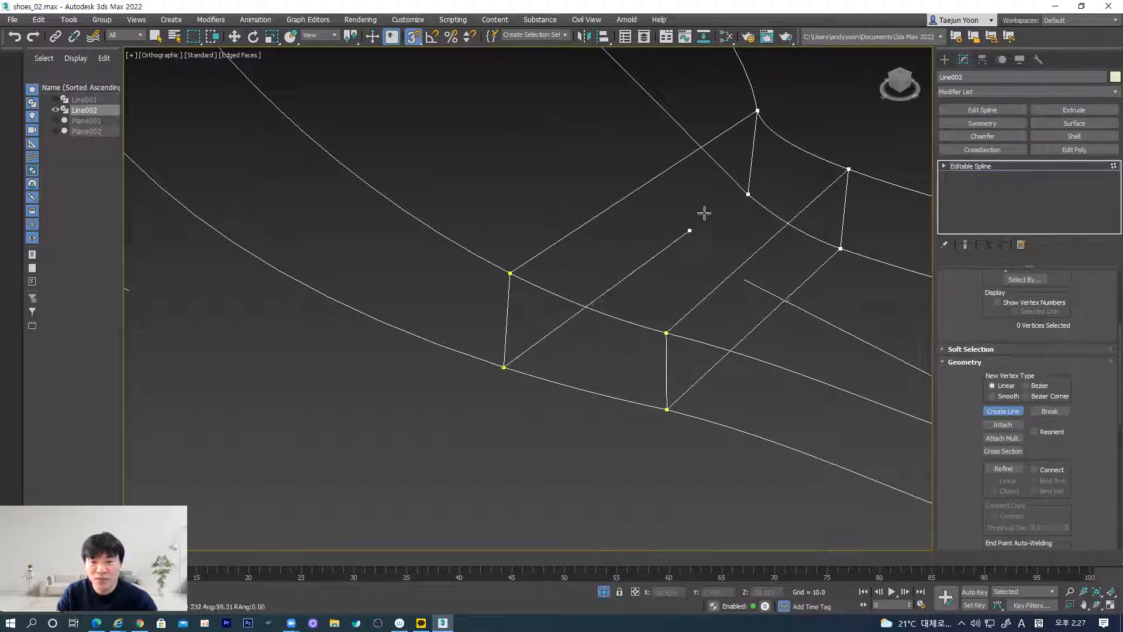
click(747, 193)
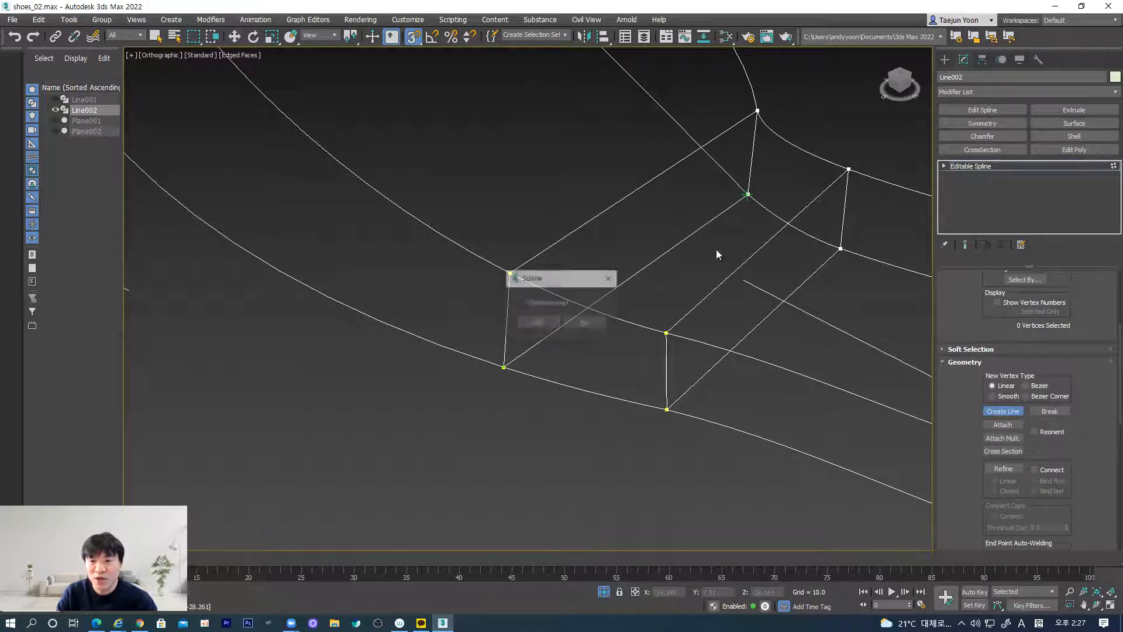
click(584, 321)
right_click(659, 319)
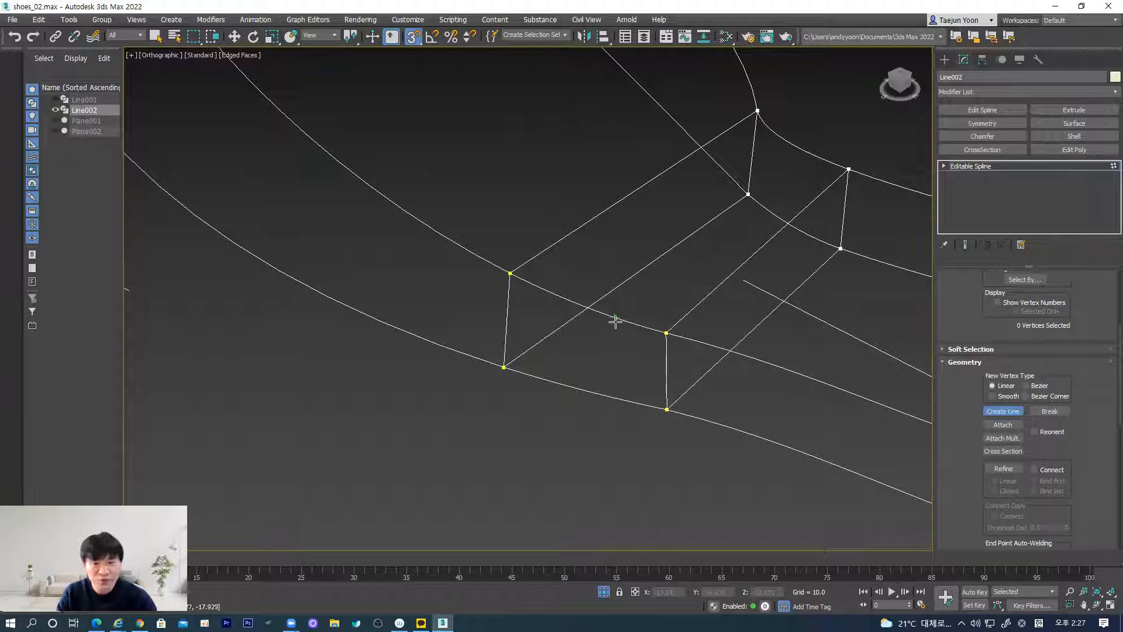
scroll(620, 329, down, 5)
alt+middle_drag(627, 331, 630, 349)
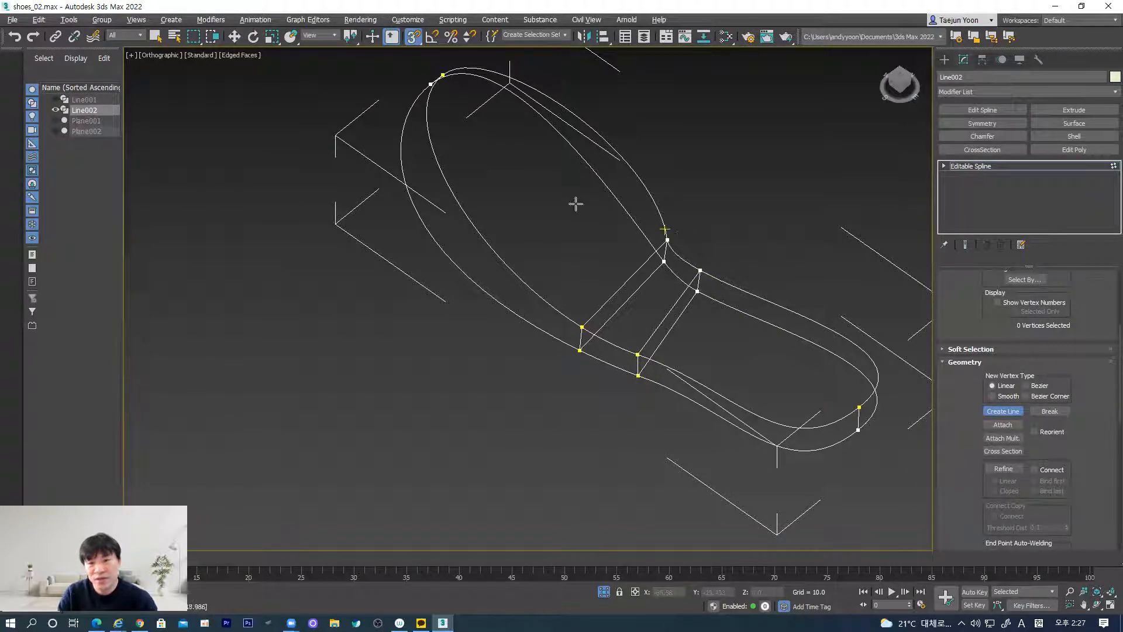
click(1008, 412)
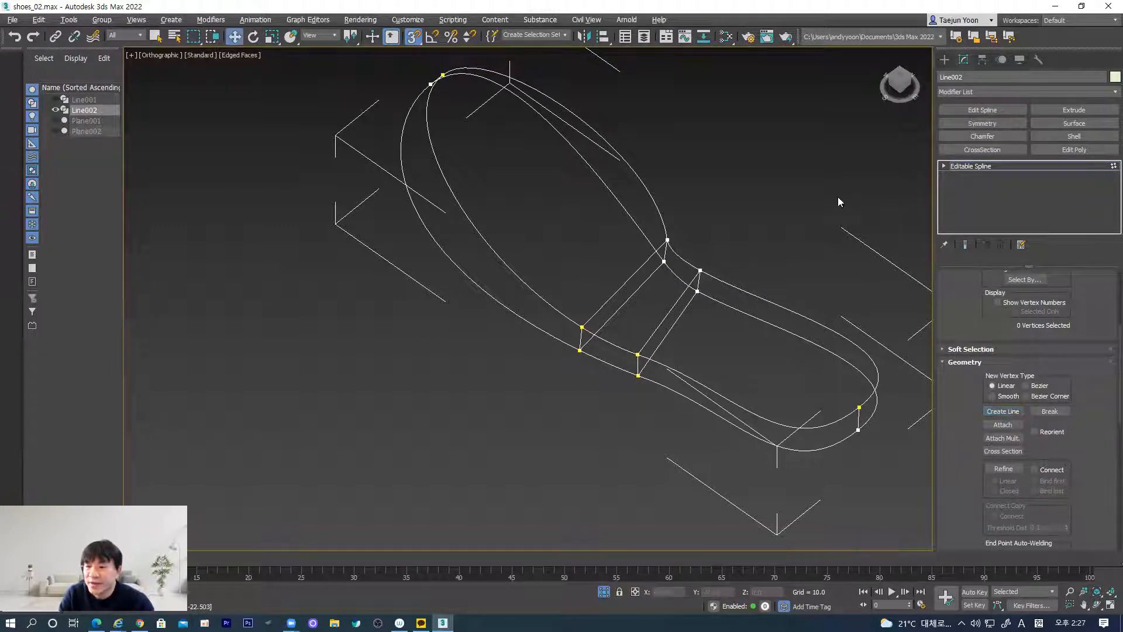
Step: Apply a Surface modifier to examine the sole's shape up to the toe, and delete the modifier after the check
middle_drag(899, 216, 816, 202)
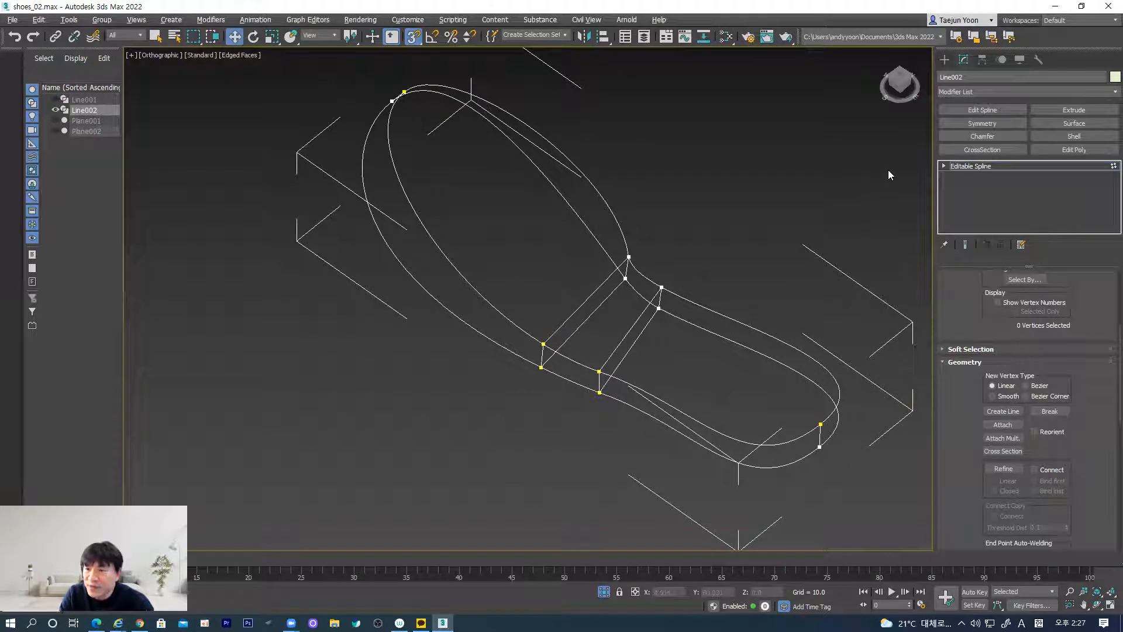
click(1075, 123)
alt+middle_drag(813, 260, 609, 311)
scroll(573, 293, up, 3)
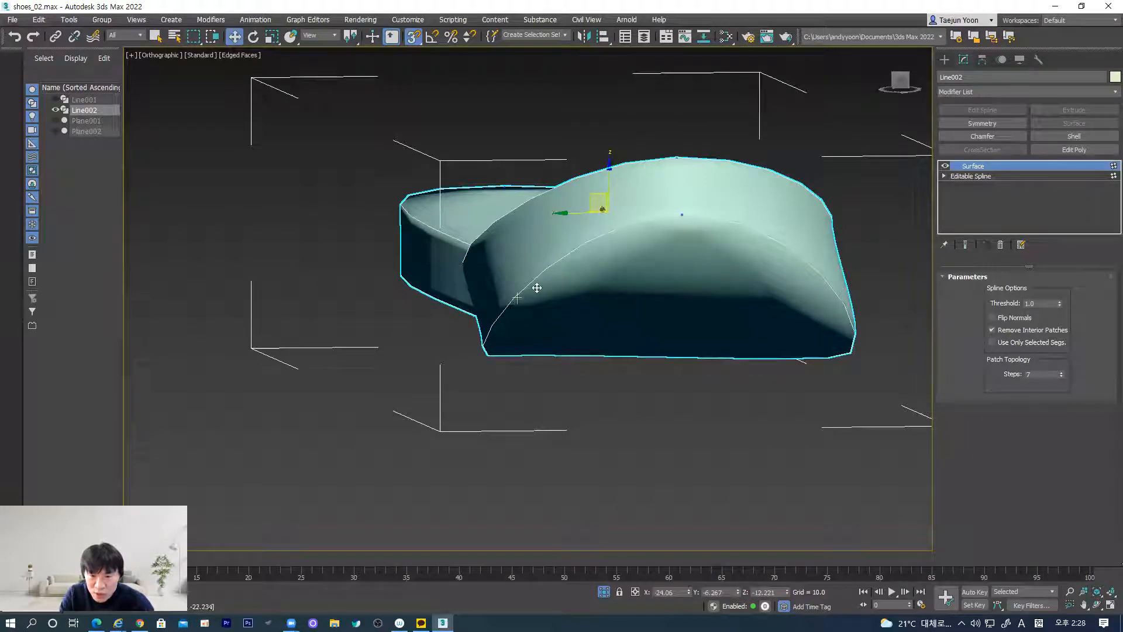
alt+middle_drag(624, 307, 747, 333)
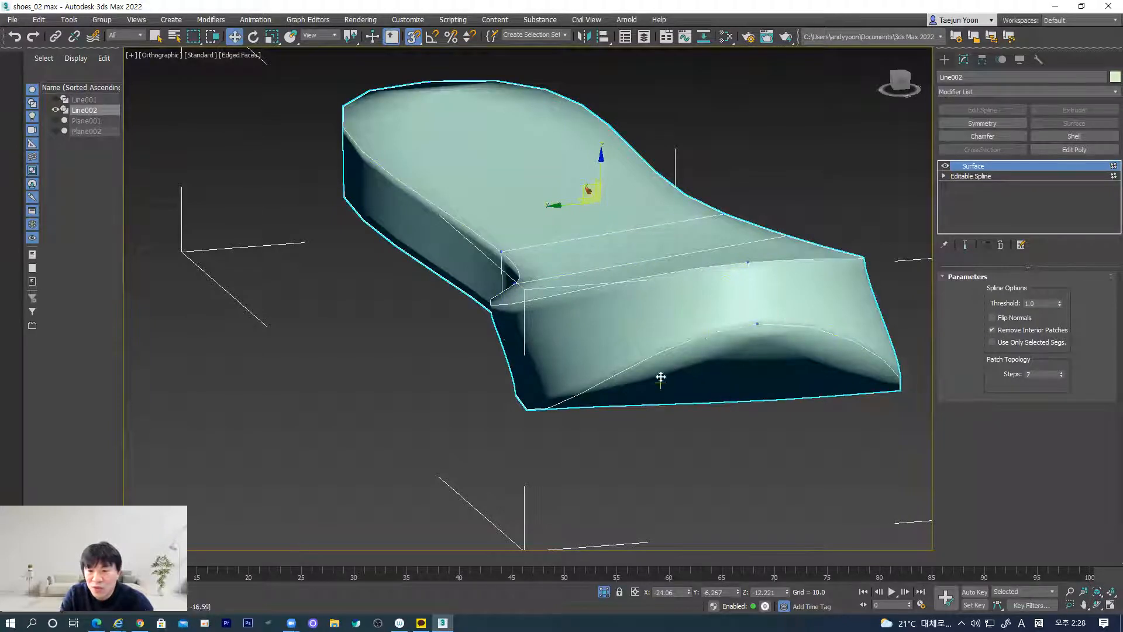
middle_drag(725, 388, 456, 289)
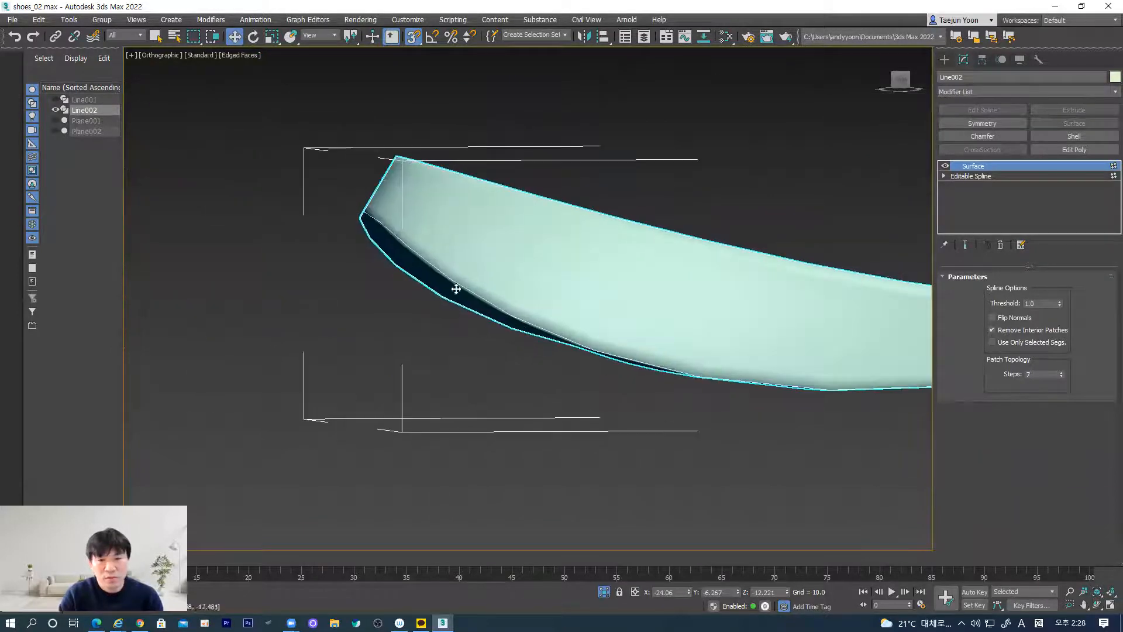
alt+middle_drag(400, 327, 386, 321)
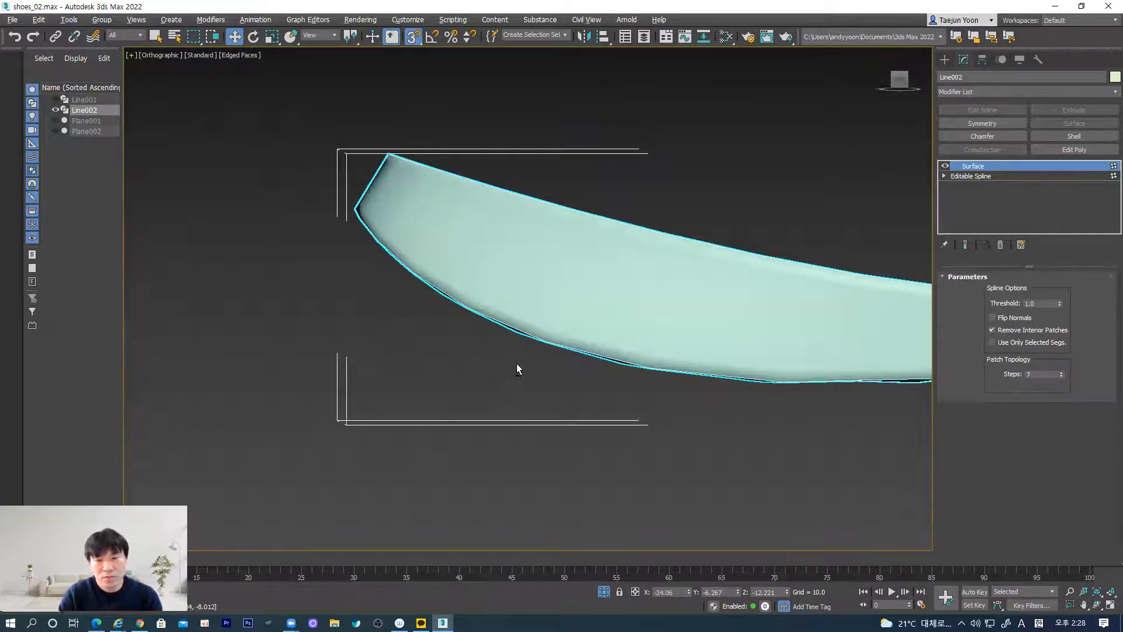
alt+middle_drag(517, 368, 571, 216)
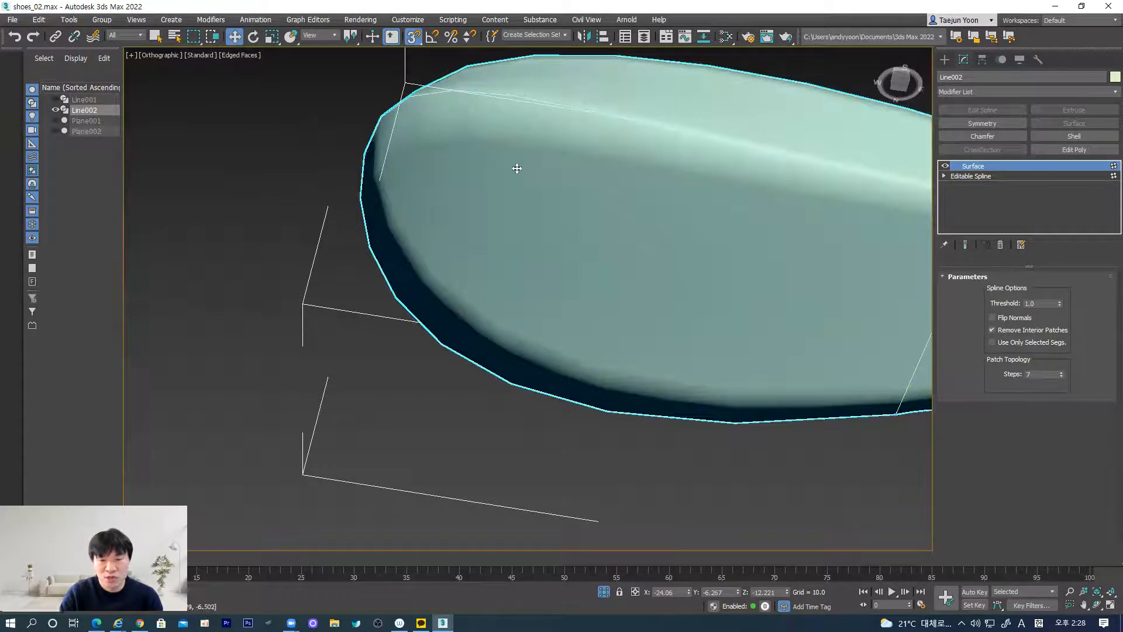
alt+middle_drag(539, 244, 359, 363)
click(1000, 245)
Step: Refine the upper and lower outlines with one new vertex on each side of the sole near the toe
alt+middle_drag(435, 286, 482, 303)
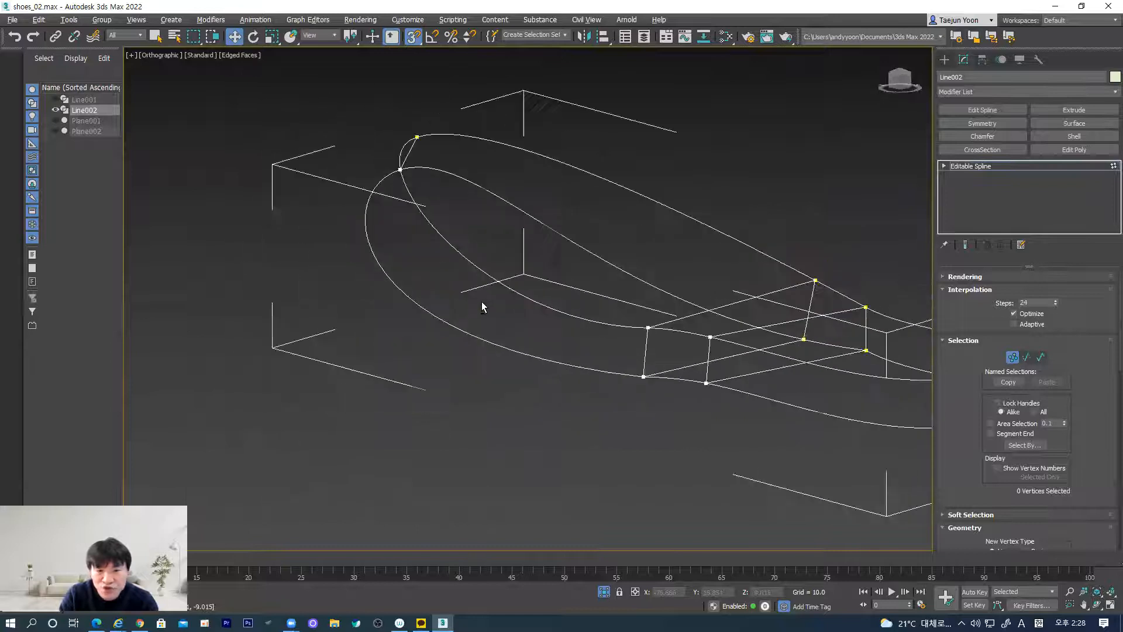
alt+middle_drag(464, 257, 522, 271)
drag(983, 490, 985, 278)
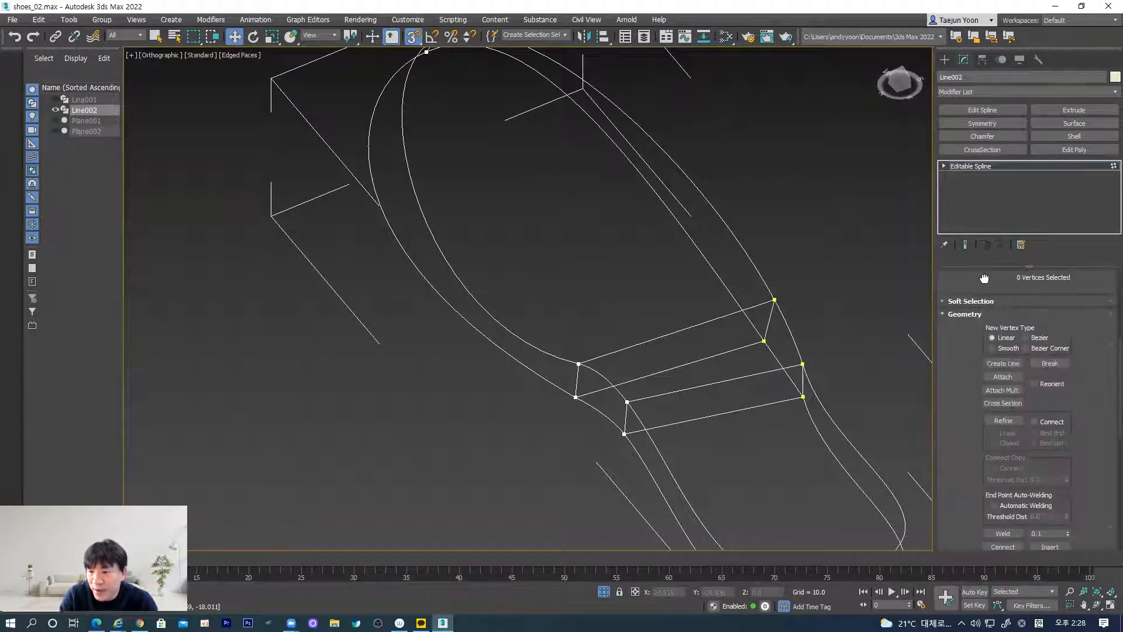
click(995, 418)
middle_drag(563, 143, 555, 195)
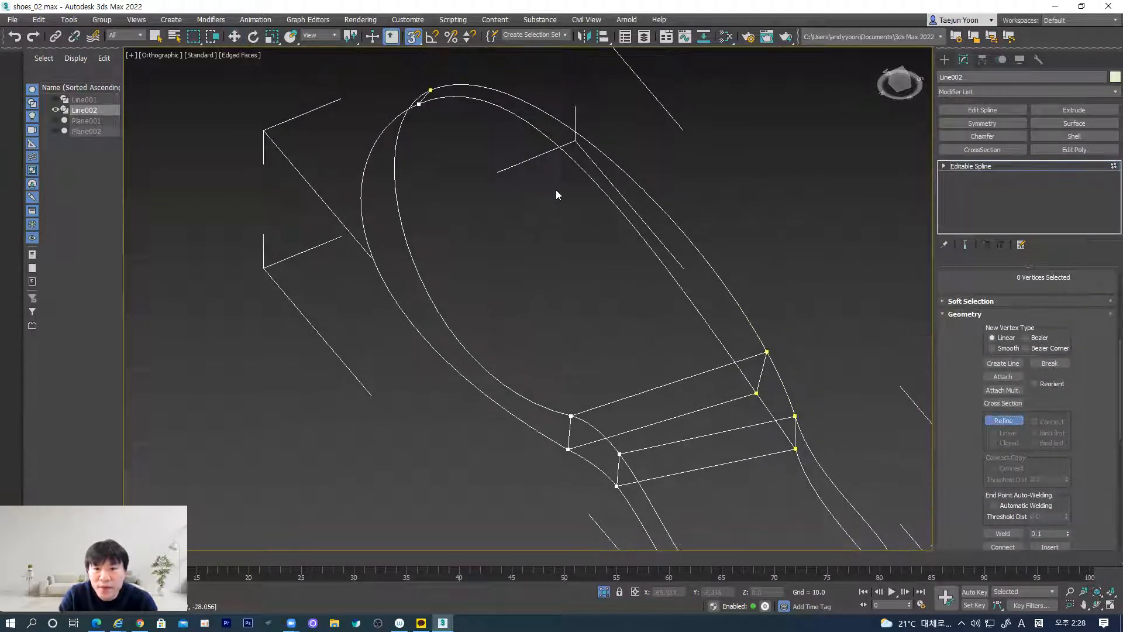
alt+middle_drag(548, 250, 494, 245)
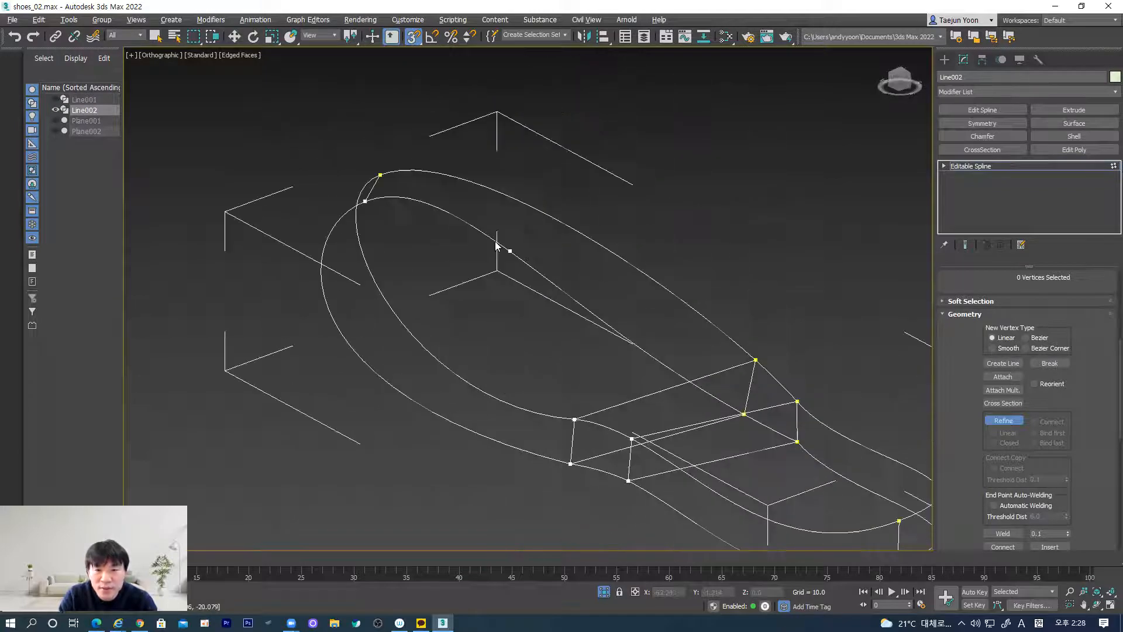
click(340, 332)
alt+middle_drag(446, 312, 325, 463)
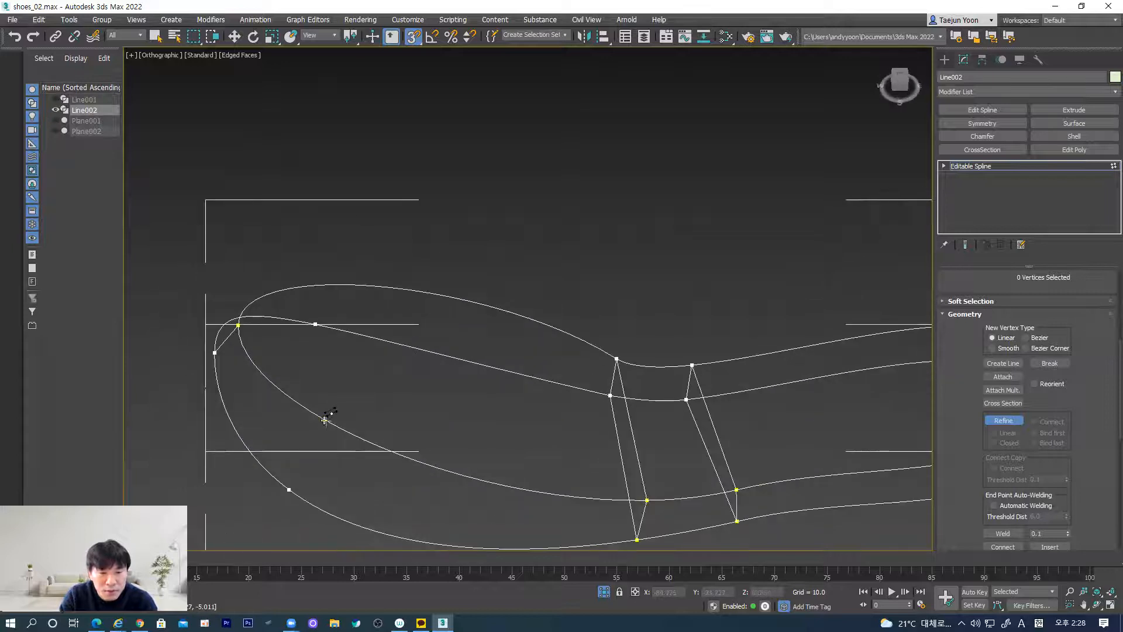
alt+middle_drag(325, 418, 368, 381)
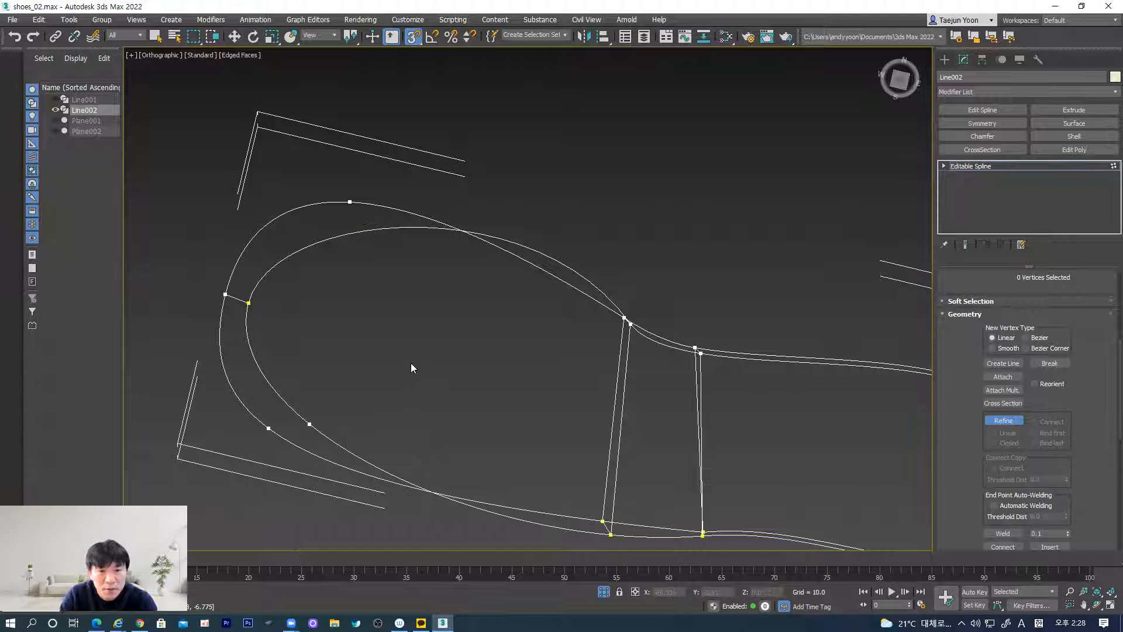
mouse_move(394, 358)
alt+middle_down()
mouse_move(337, 338)
mouse_move(391, 337)
alt+middle_up()
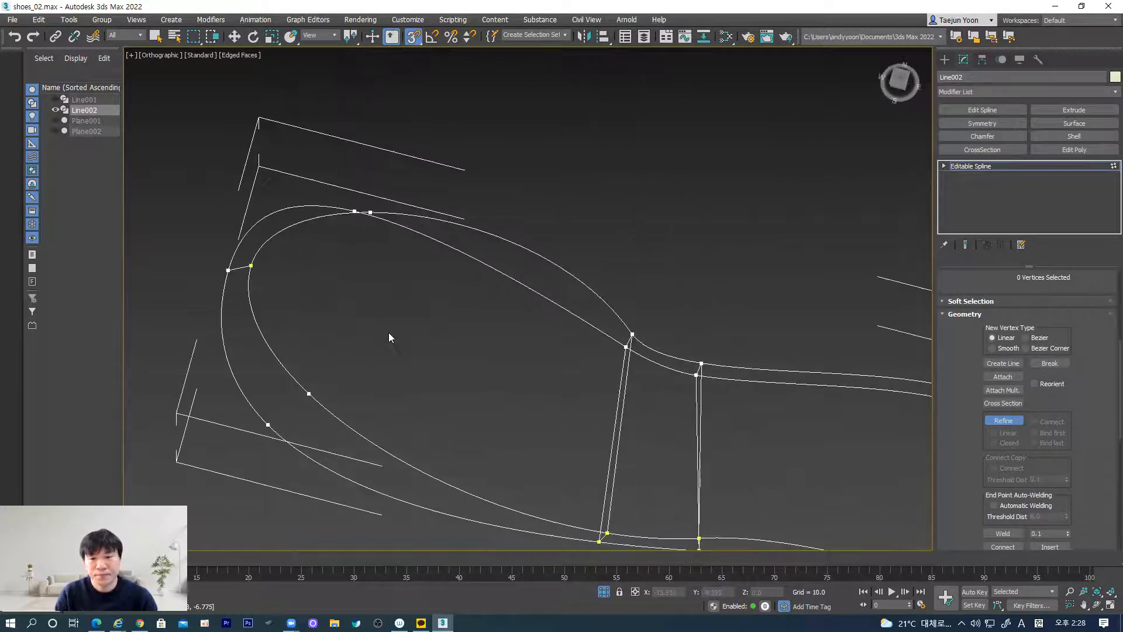
key(w)
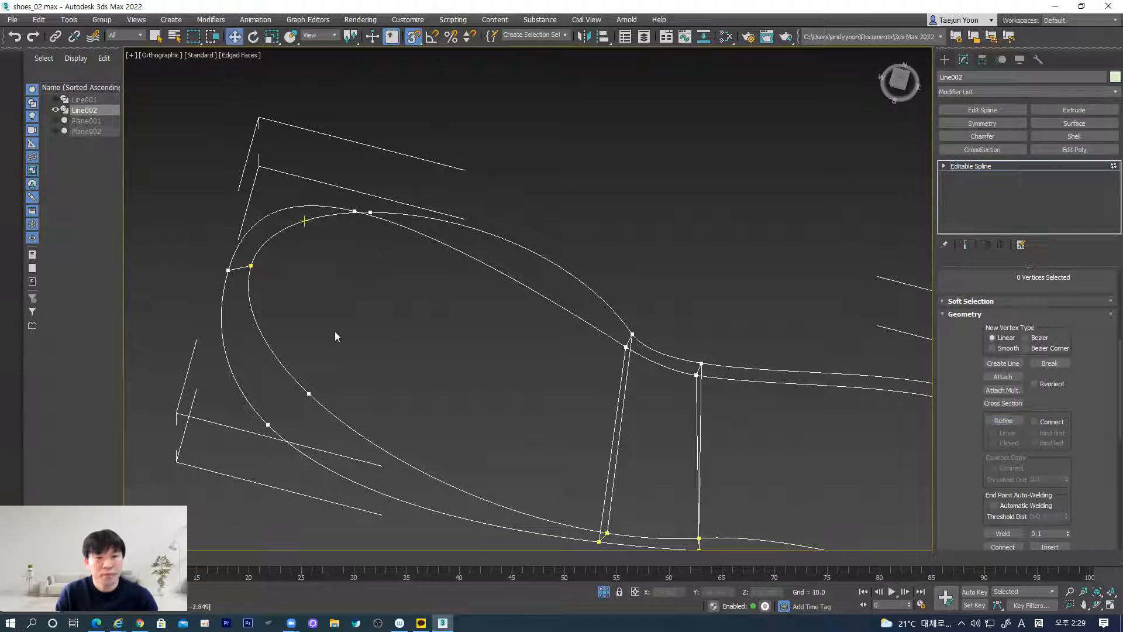
Step: Use Create Line to connect the four new toe vertices in a loop around both outlines, declining to close the spline
click(1003, 363)
alt+middle_drag(410, 420, 373, 413)
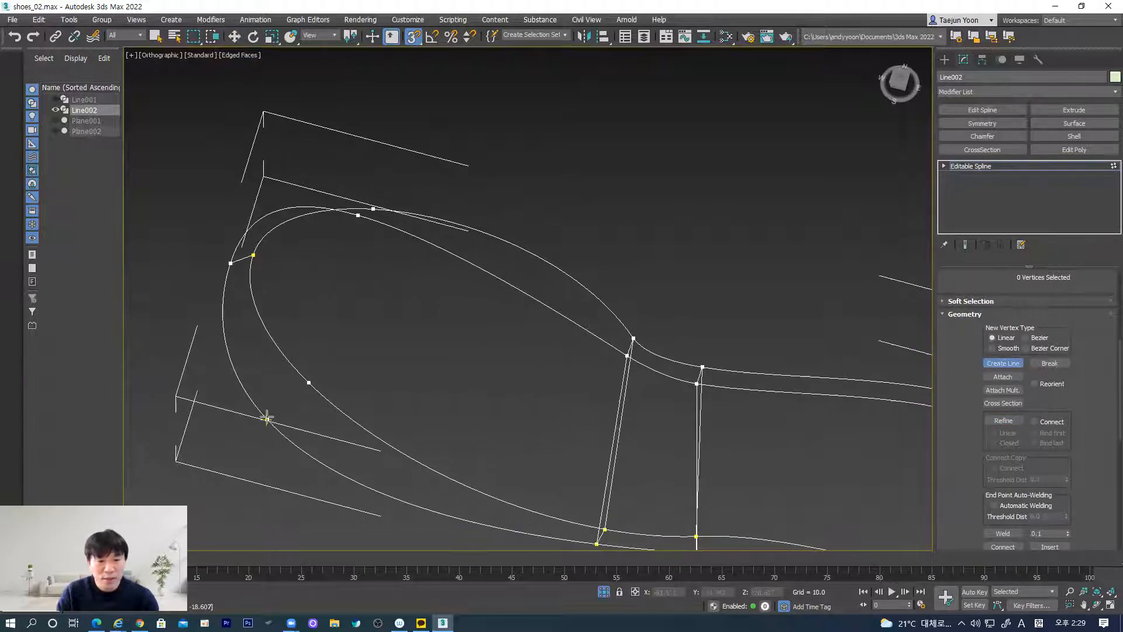
click(267, 419)
click(309, 382)
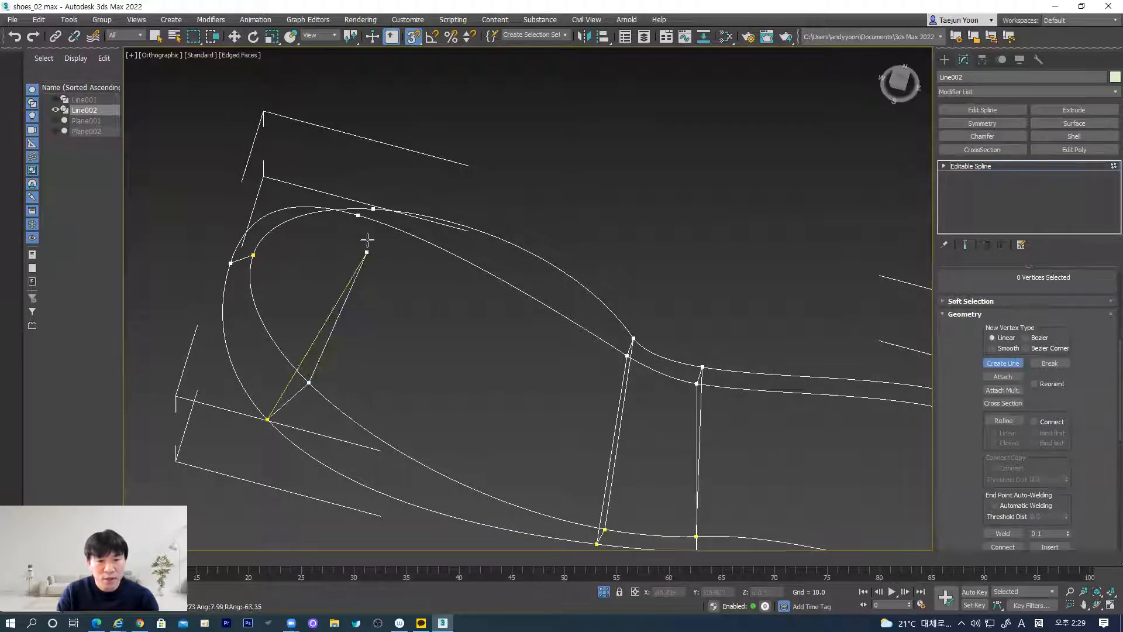
click(373, 209)
alt+middle_drag(431, 160, 392, 191)
click(388, 173)
alt+middle_drag(396, 326, 386, 466)
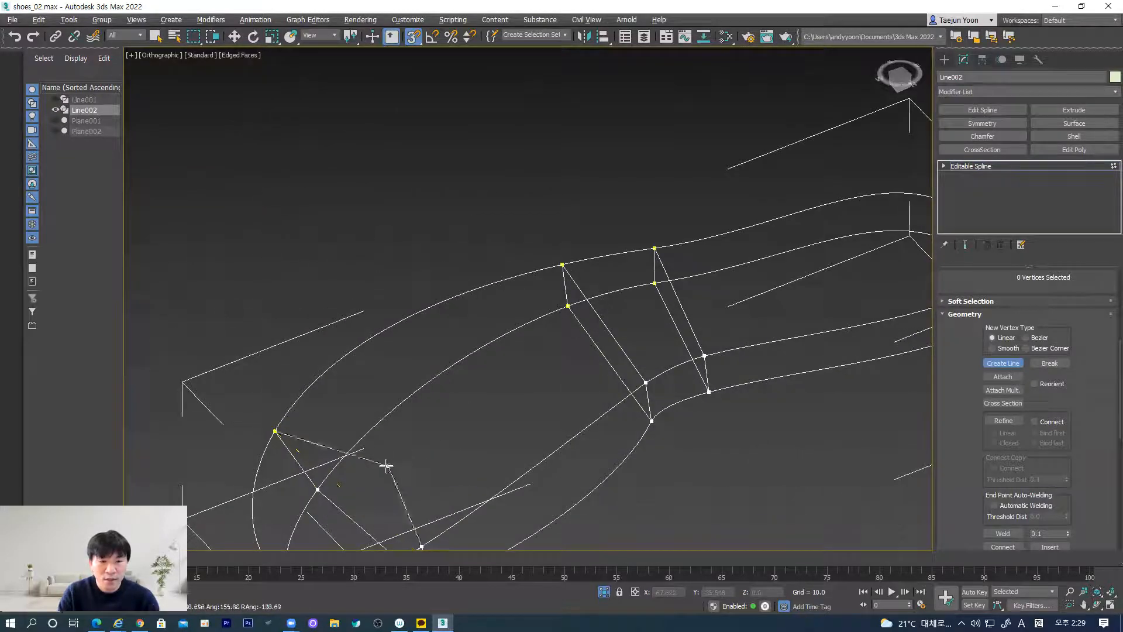
click(273, 431)
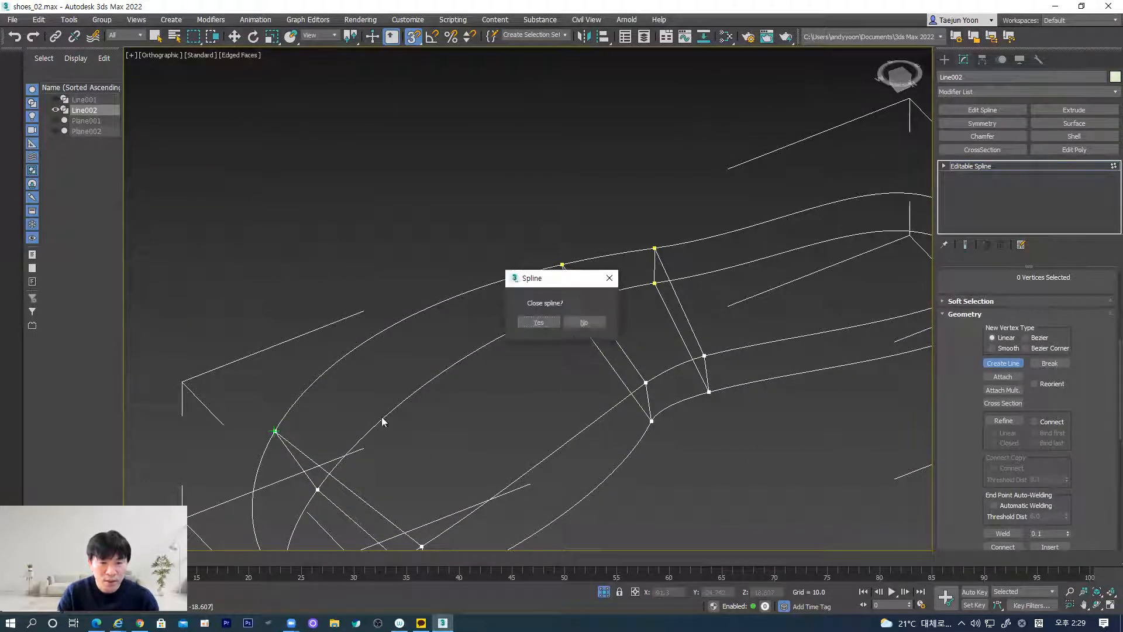
click(583, 322)
alt+middle_drag(483, 452, 579, 409)
right_click(505, 183)
click(1010, 370)
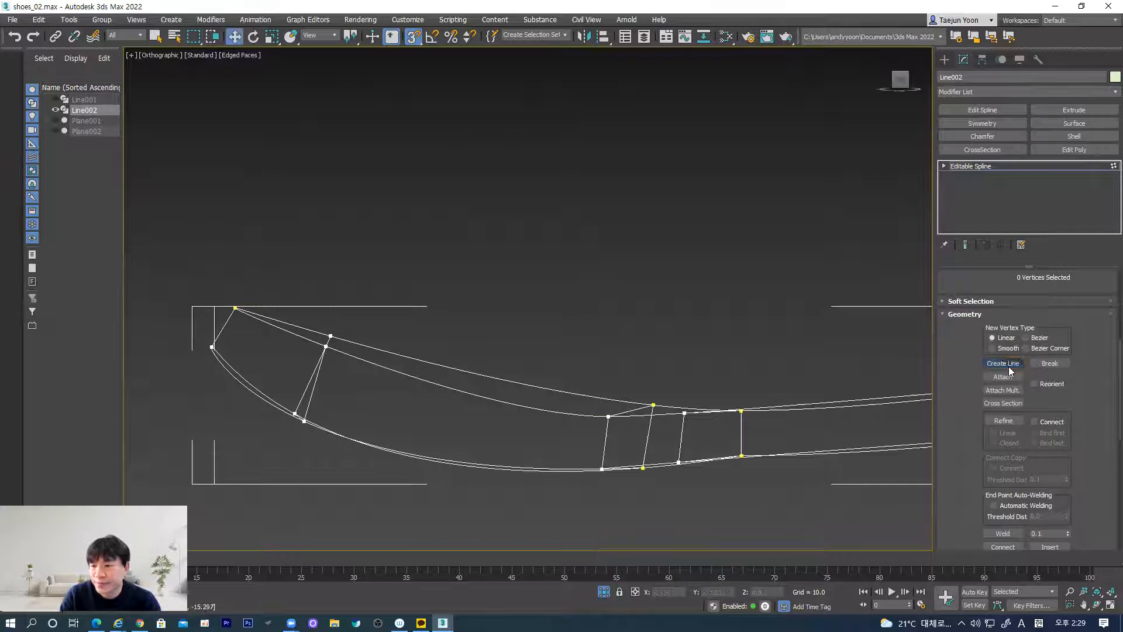
Step: Check the spline cage from several angles and apply a Surface modifier to the sole
alt+middle_drag(700, 325, 462, 296)
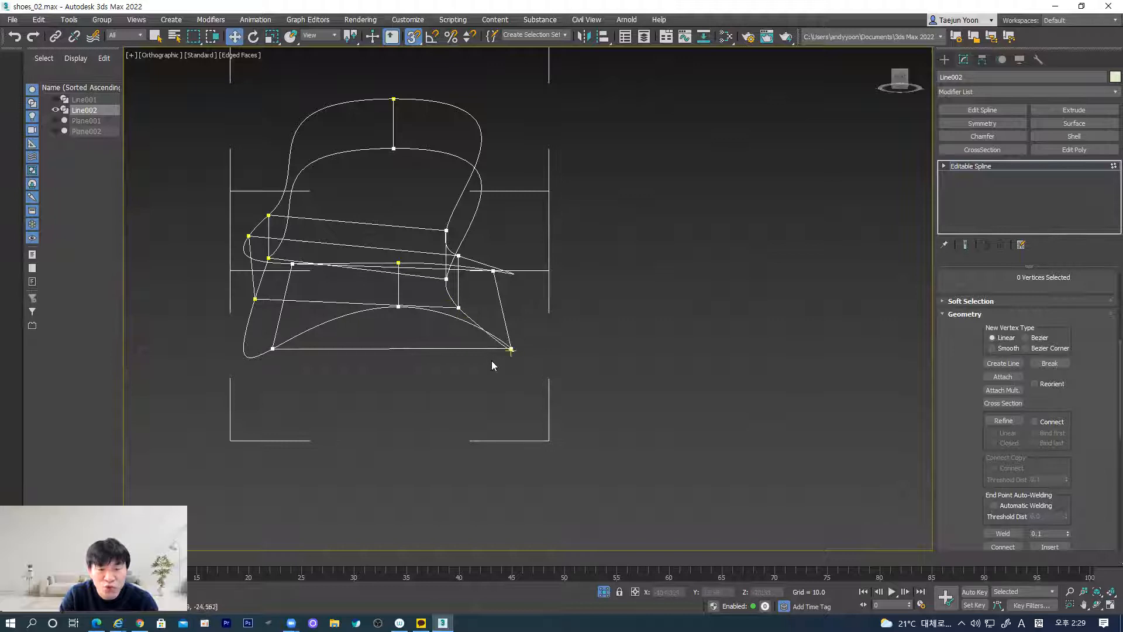
alt+middle_drag(491, 365, 467, 356)
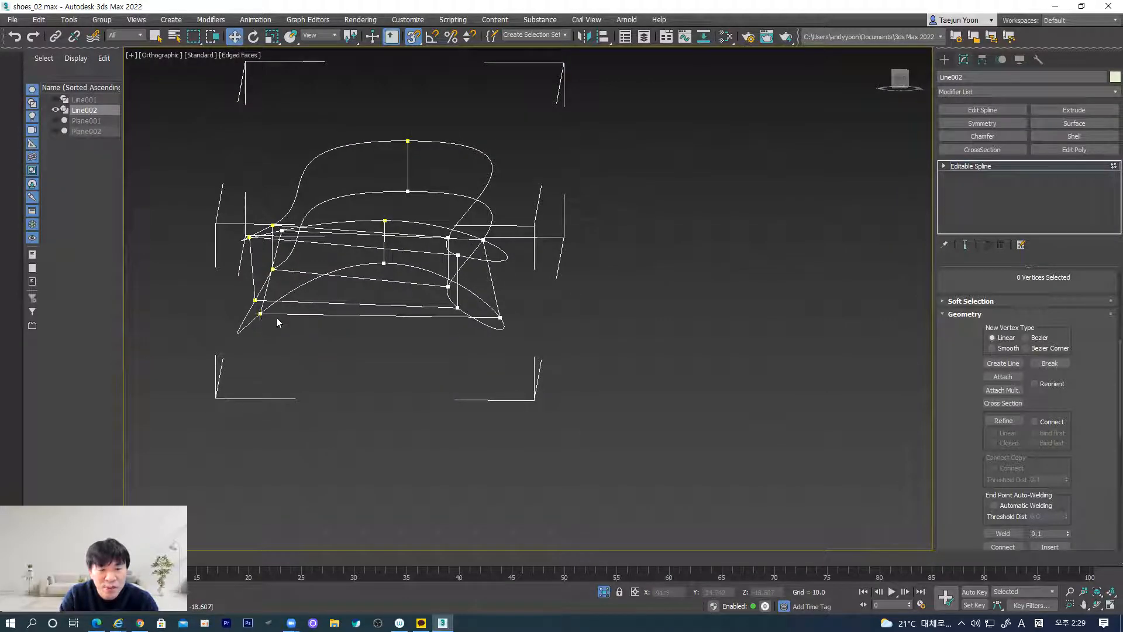
alt+middle_drag(371, 311, 499, 386)
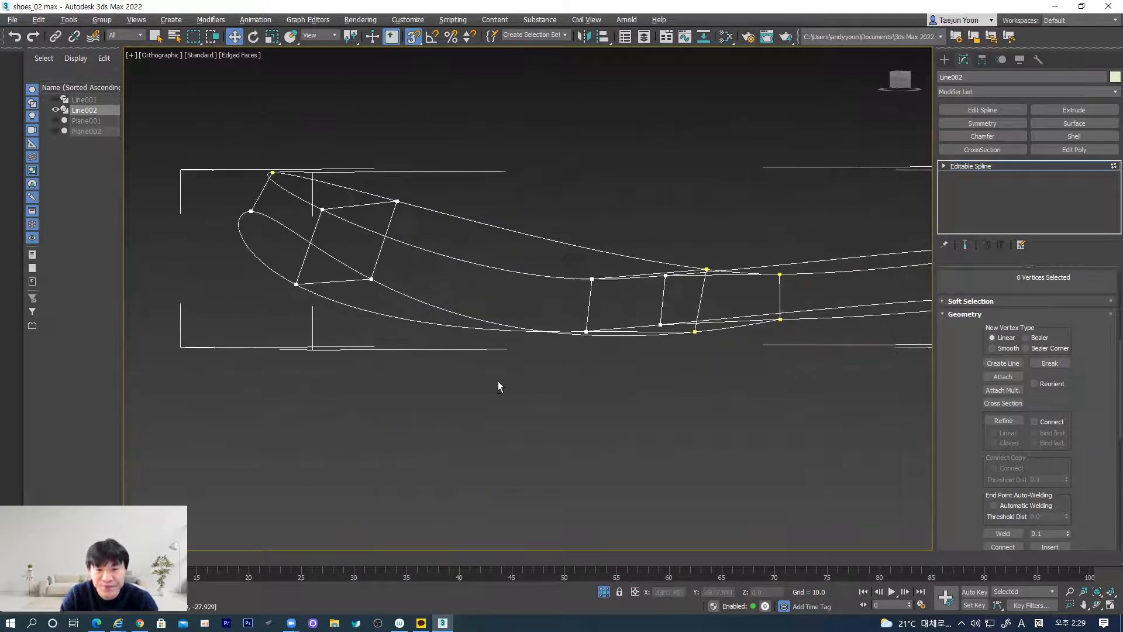
alt+middle_drag(528, 313, 379, 343)
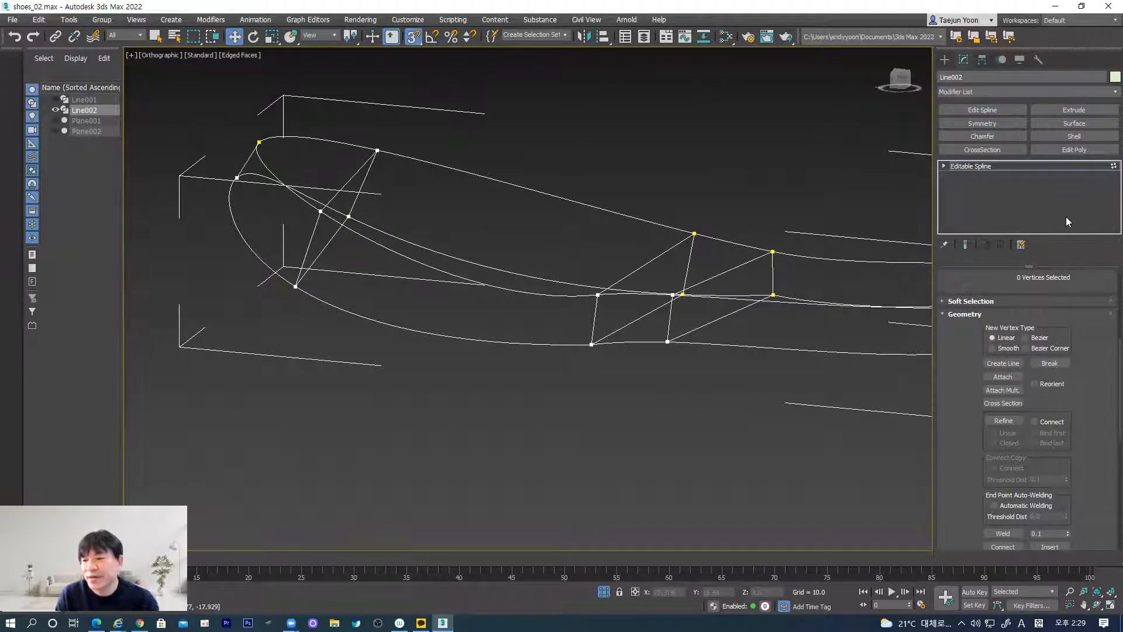
click(1077, 125)
mouse_move(522, 346)
alt+middle_down()
mouse_move(510, 304)
mouse_move(521, 339)
mouse_move(451, 212)
mouse_move(493, 356)
mouse_move(555, 354)
mouse_move(622, 326)
mouse_move(782, 342)
alt+middle_up()
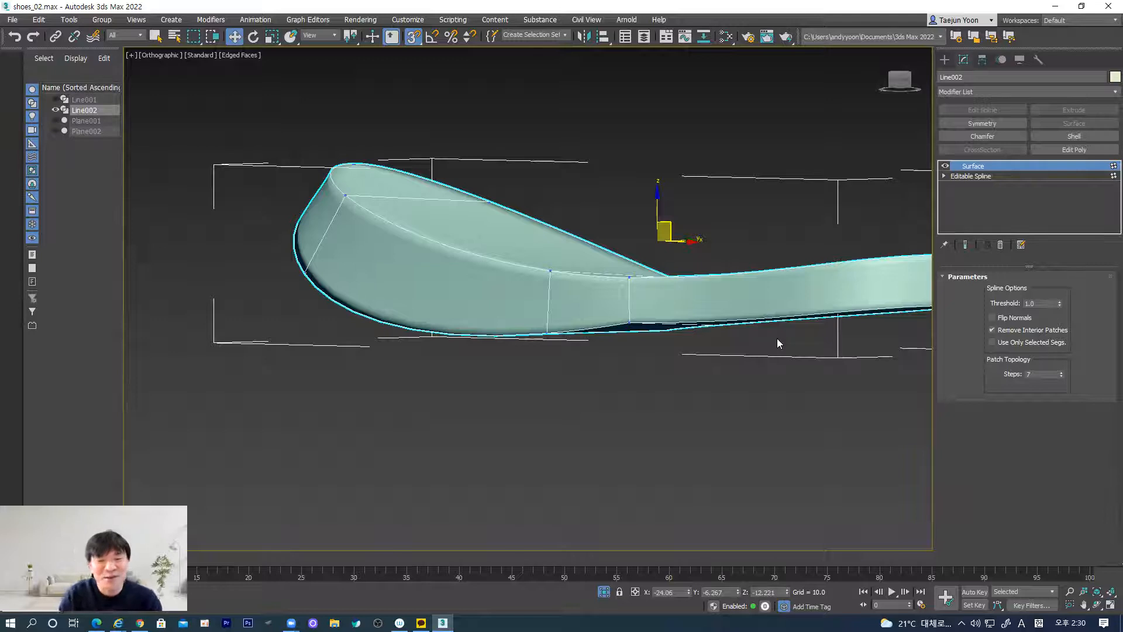
alt+middle_drag(777, 338, 677, 448)
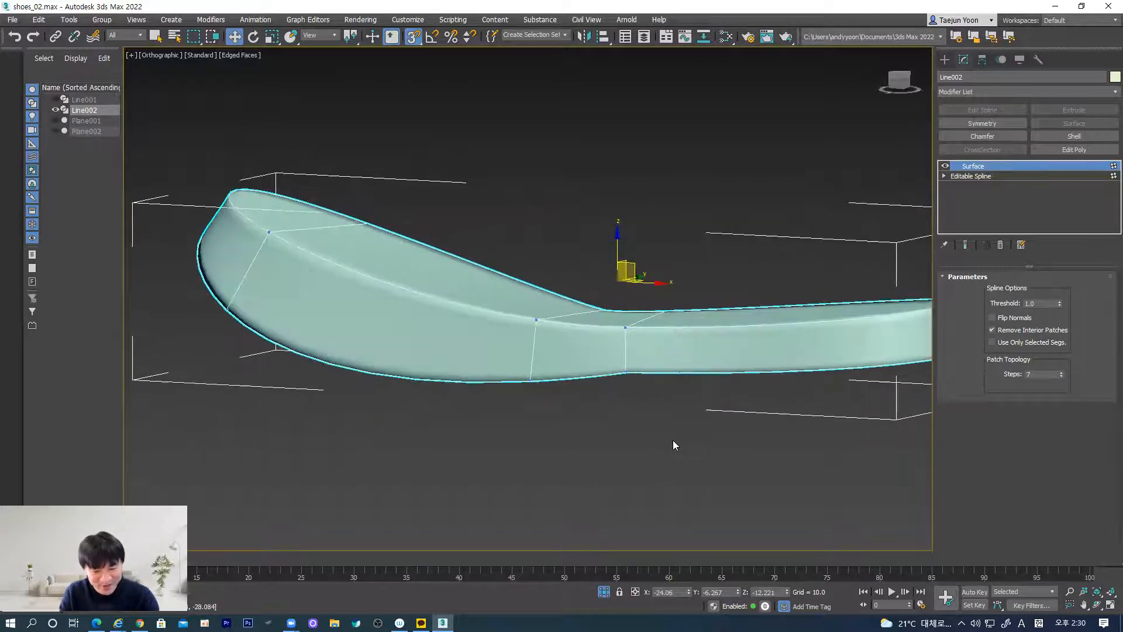
Step: Switch to the Front view for a close look at the sole's arch and turn off 3D snapping
key(l)
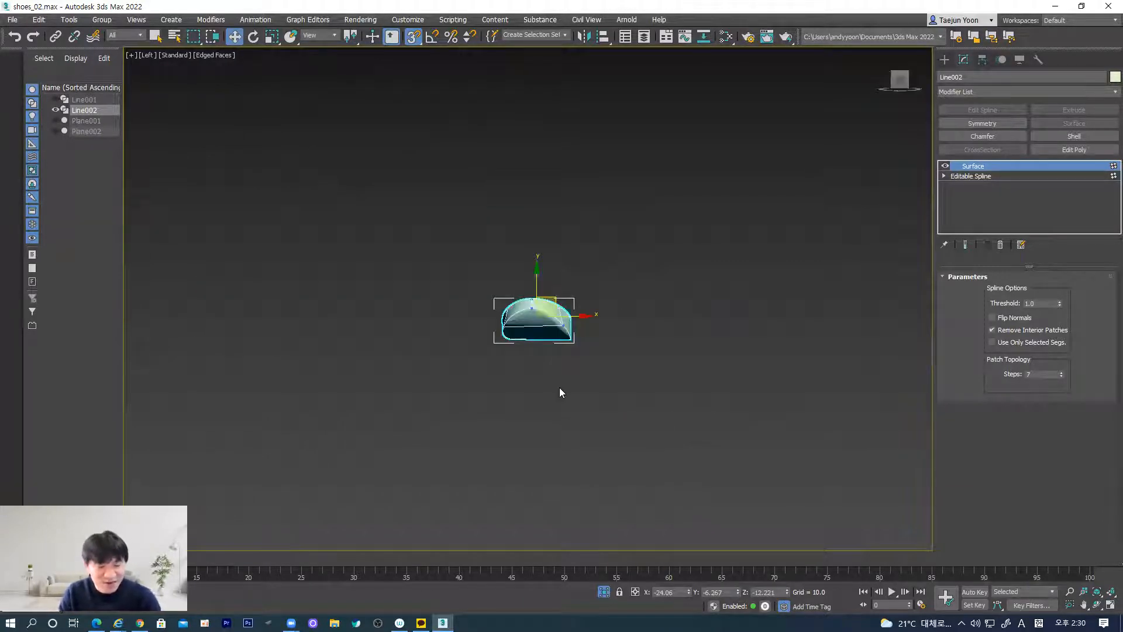
key(f)
scroll(509, 374, up, 5)
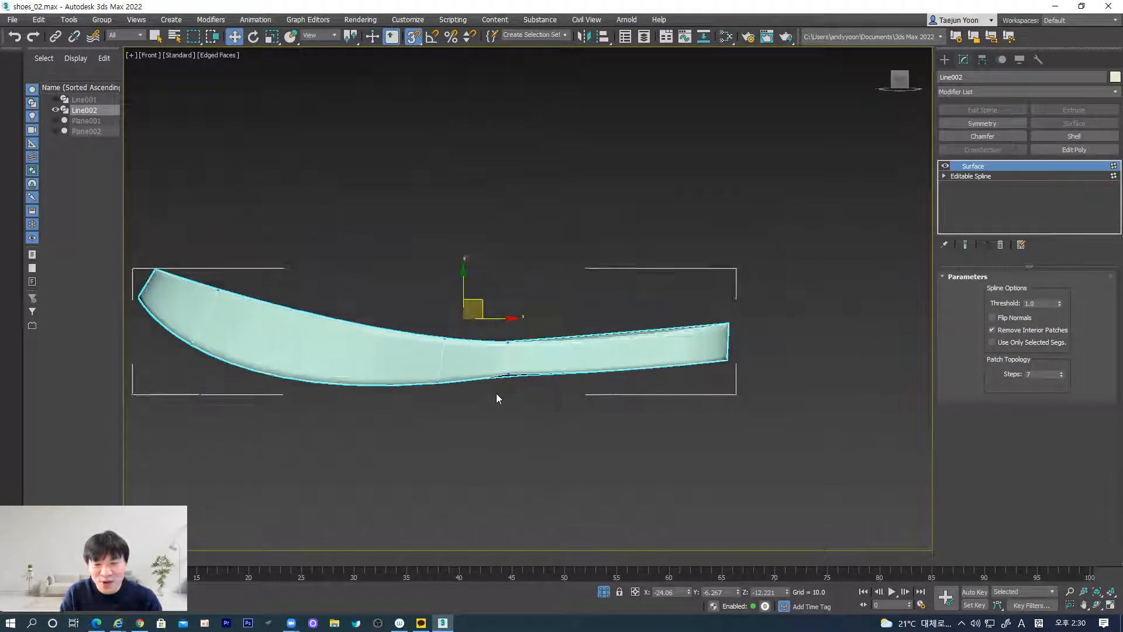
scroll(500, 399, up, 4)
click(413, 37)
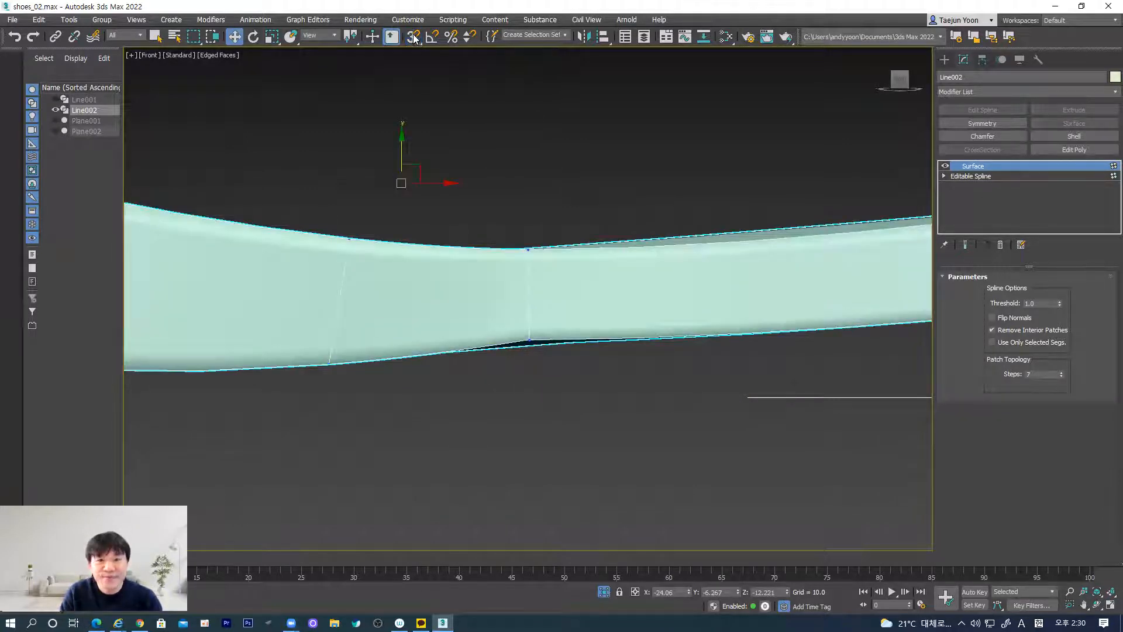
Step: Fine-tune the vertices at the arch on the sole's lower outline and return to the sole's Surface result
click(943, 175)
click(966, 186)
click(530, 340)
scroll(528, 358, up, 2)
drag(491, 295, 555, 359)
mouse_move(387, 341)
mouse_down()
mouse_move(387, 320)
mouse_move(387, 340)
mouse_up()
alt+middle_drag(728, 412, 594, 356)
click(1011, 358)
scroll(647, 383, down, 6)
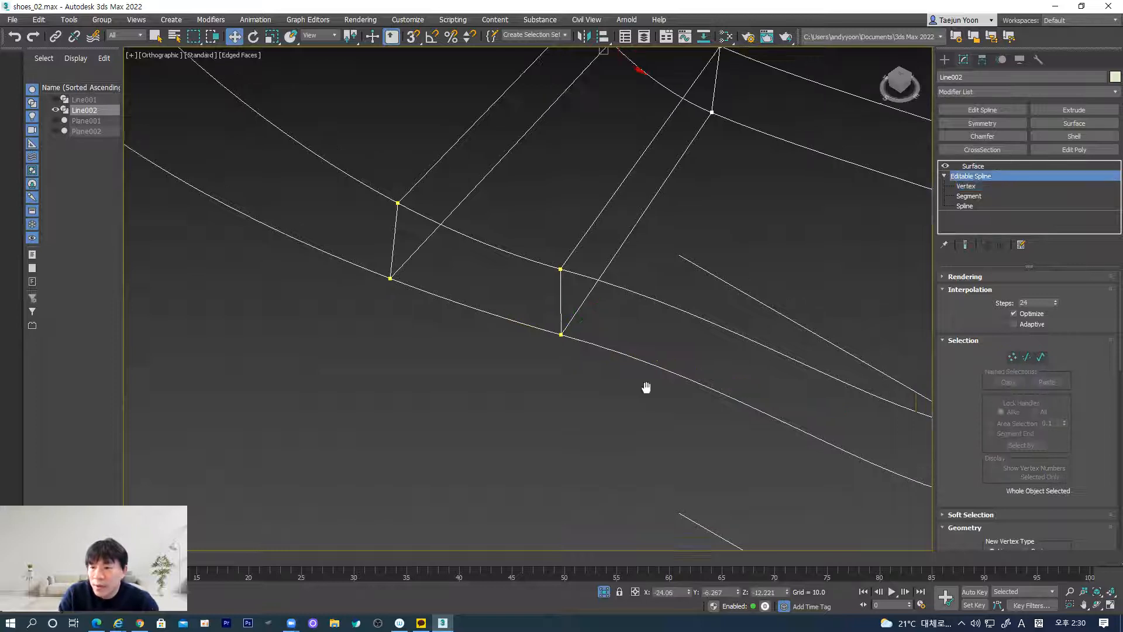
click(974, 166)
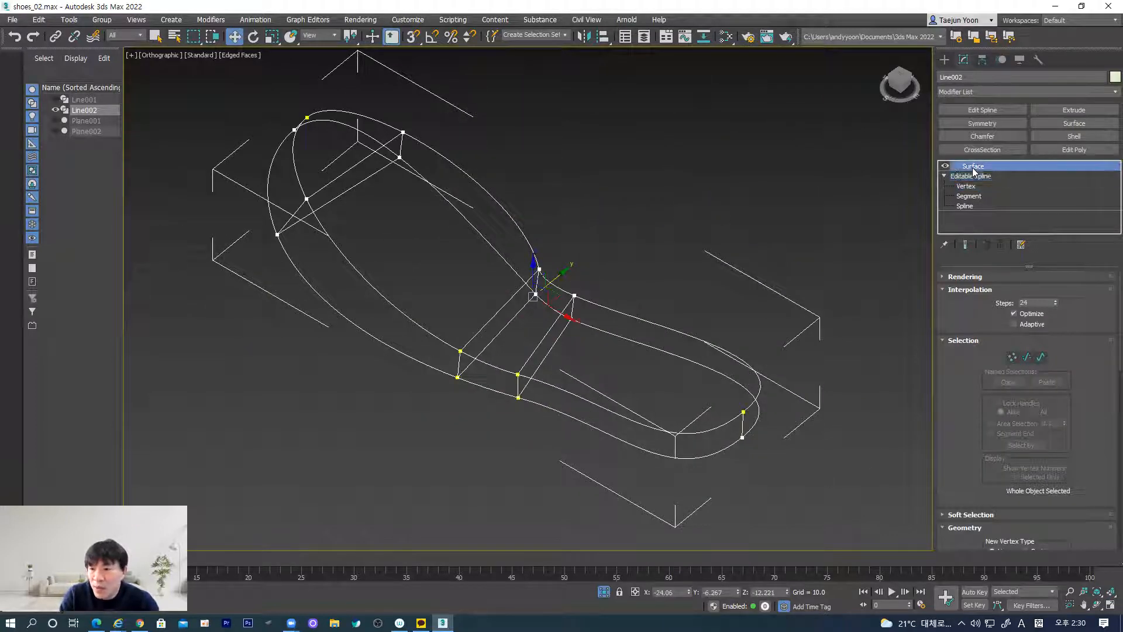
click(705, 229)
Step: Unhide all objects and shift the sole slightly toward the toe and upward in the Front view, comparing it with the reference photo
right_click(667, 242)
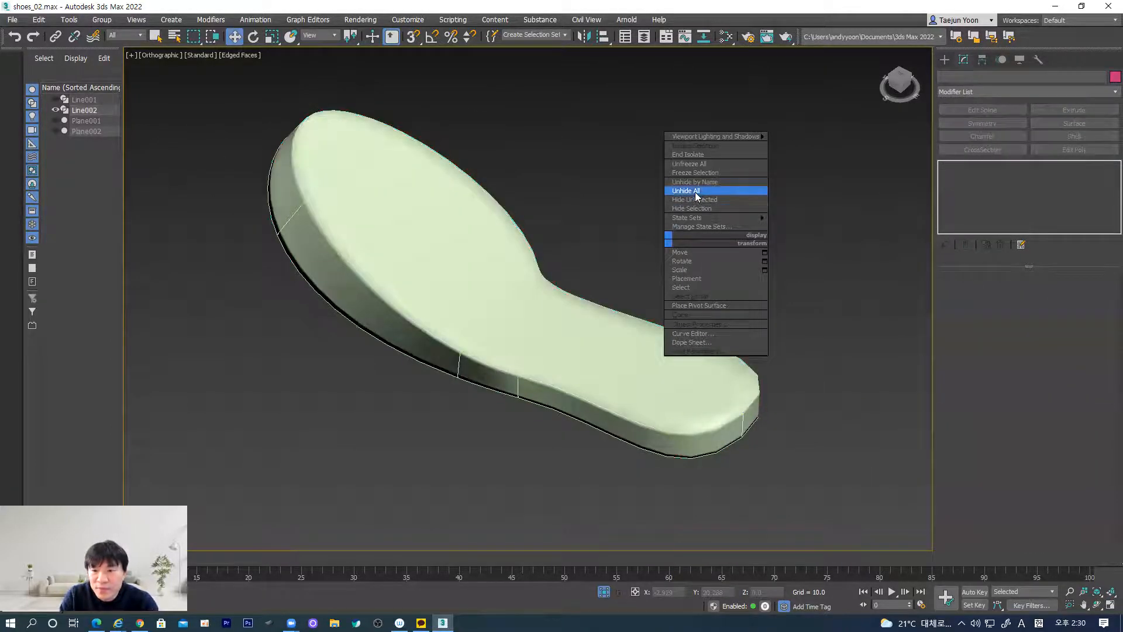
click(695, 192)
scroll(612, 373, up, 5)
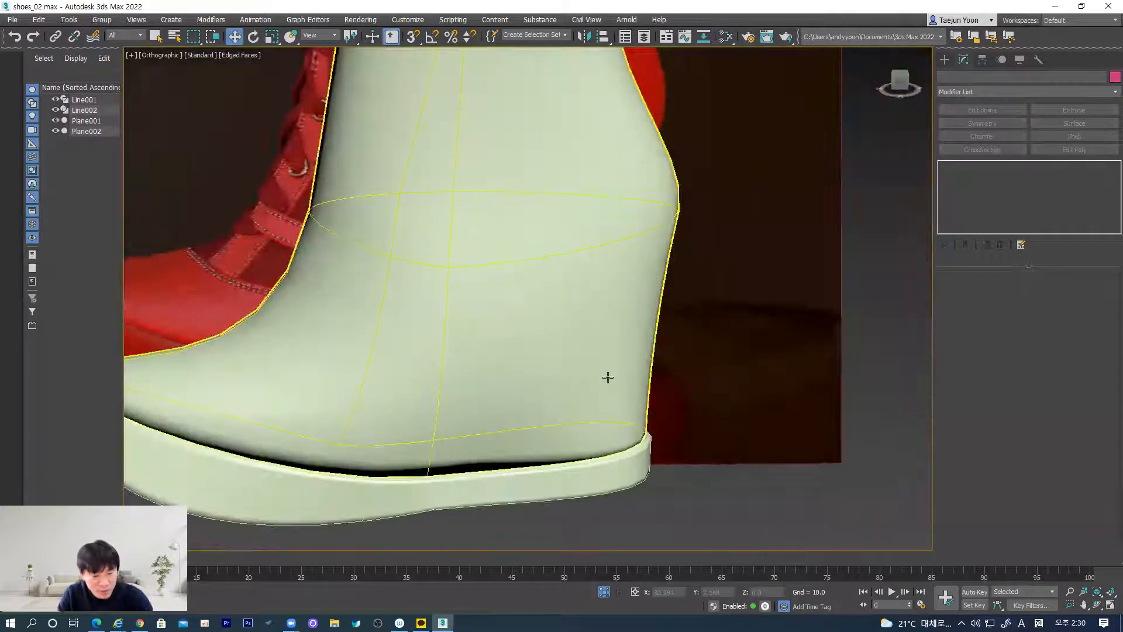
key(f)
scroll(451, 365, up, 4)
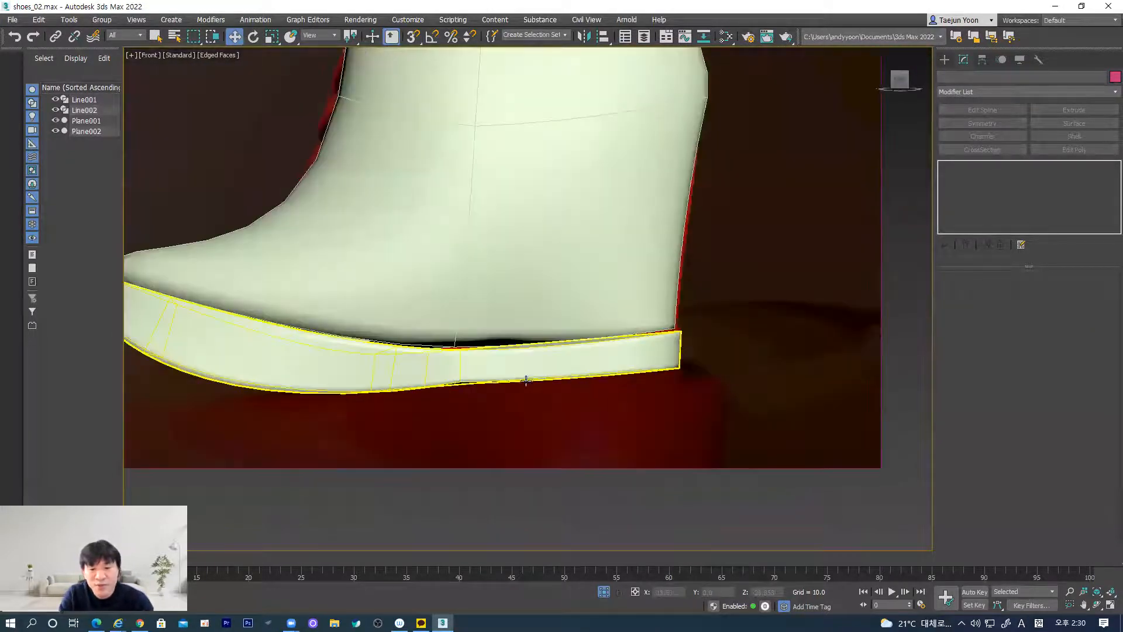
click(666, 369)
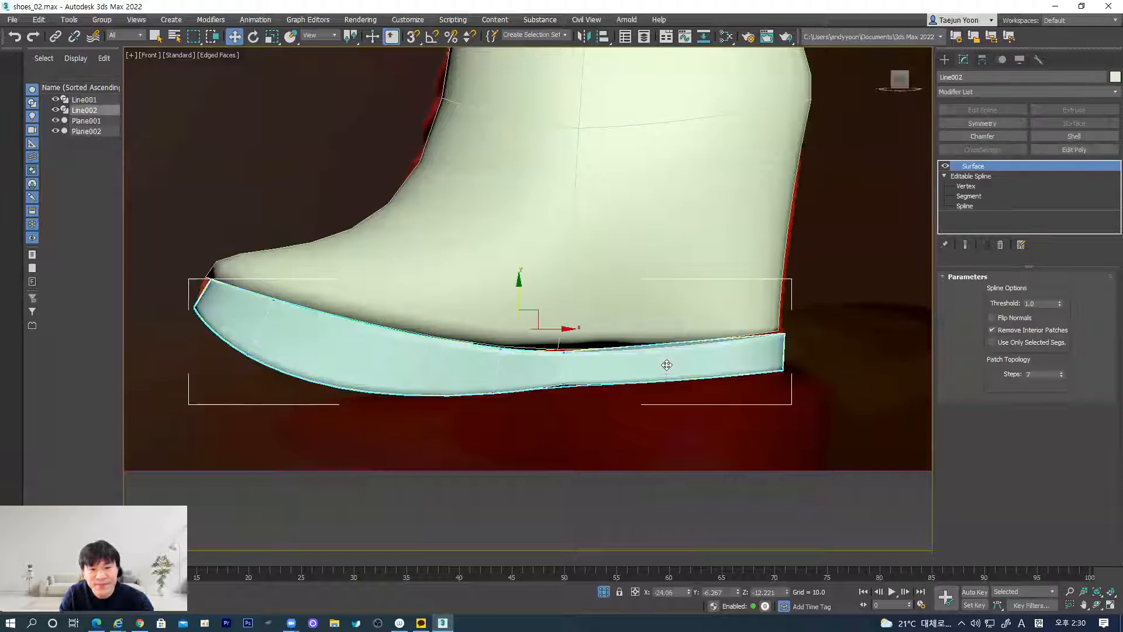
drag(533, 308, 527, 306)
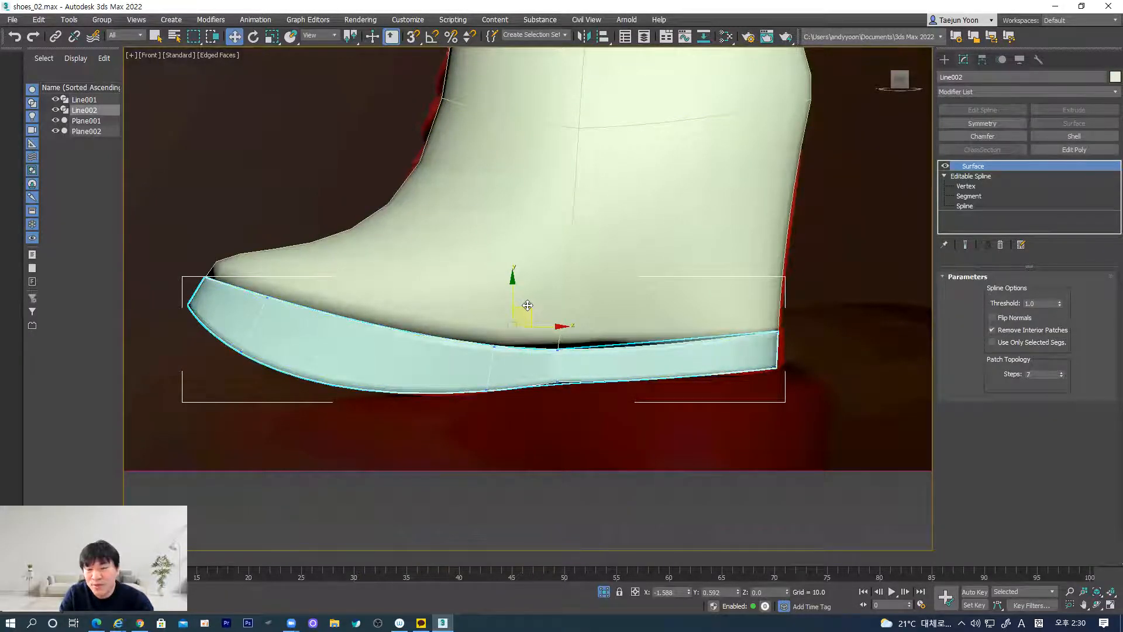
scroll(803, 357, up, 5)
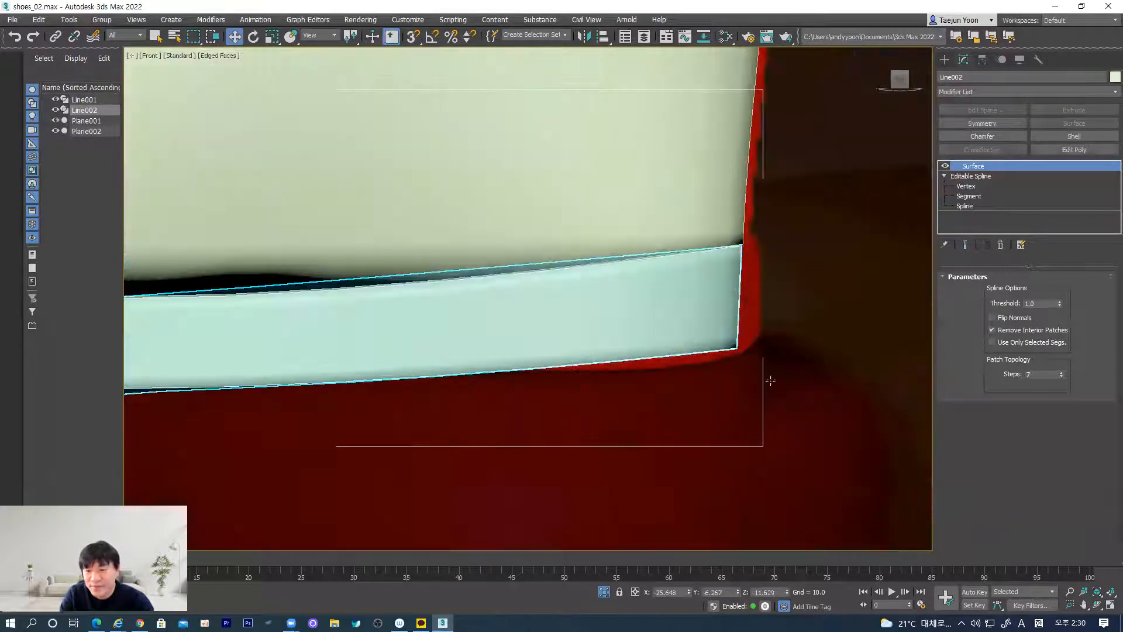
middle_drag(705, 337, 726, 375)
scroll(622, 396, down, 6)
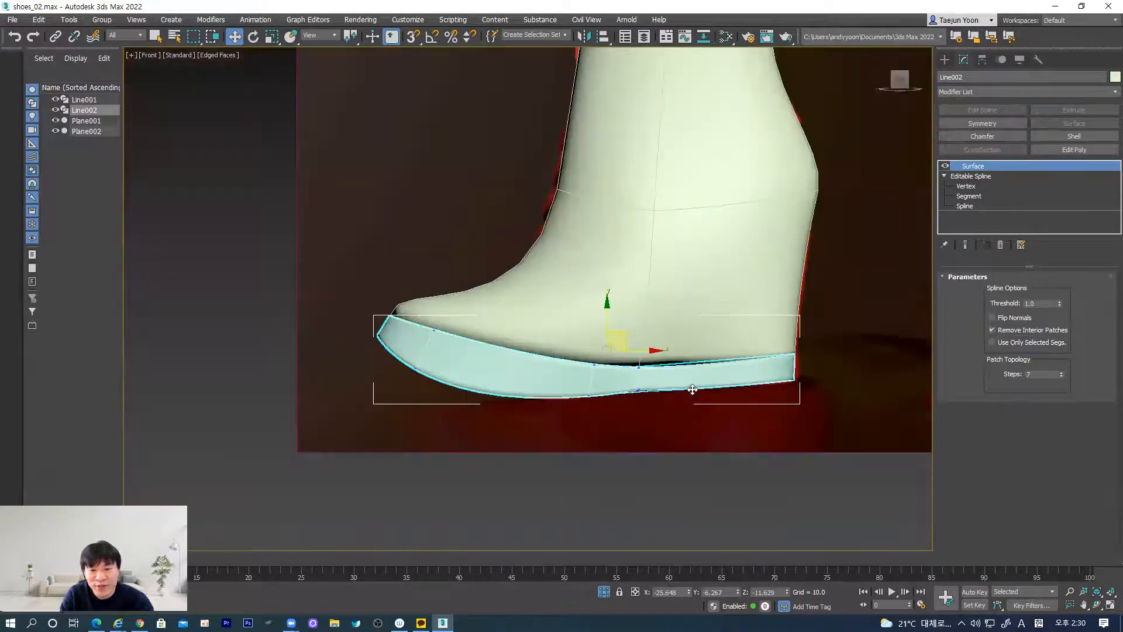
middle_drag(692, 388, 671, 379)
scroll(638, 400, down, 3)
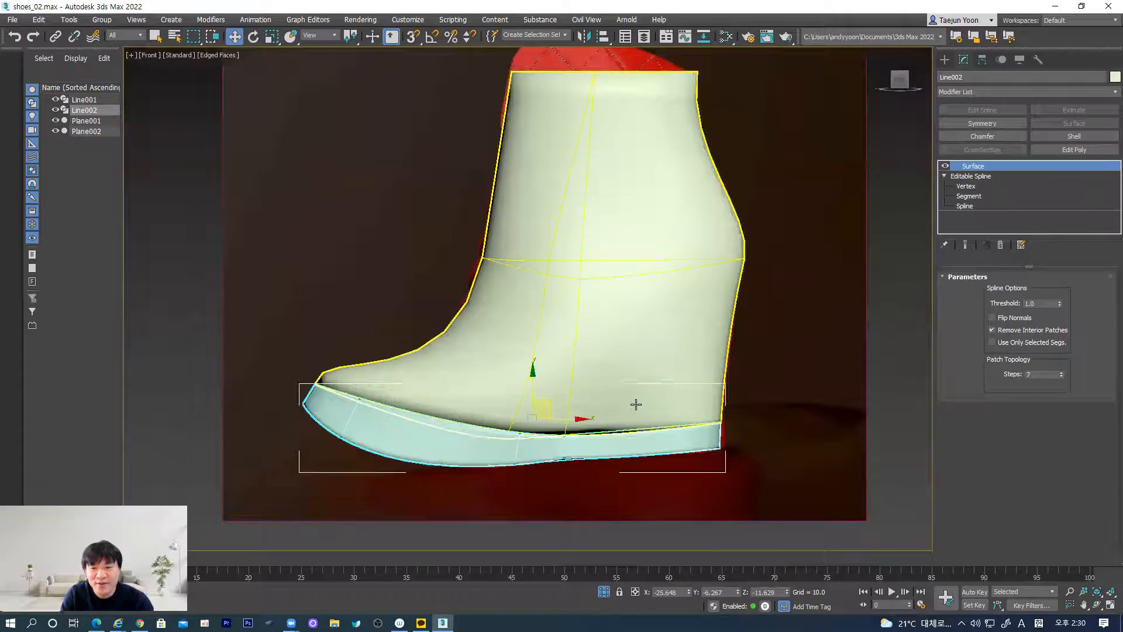
Step: Isolate the boot upper and examine its underside and the arch area from several angles
alt+middle_drag(606, 385, 523, 398)
scroll(523, 398, up, 3)
click(656, 399)
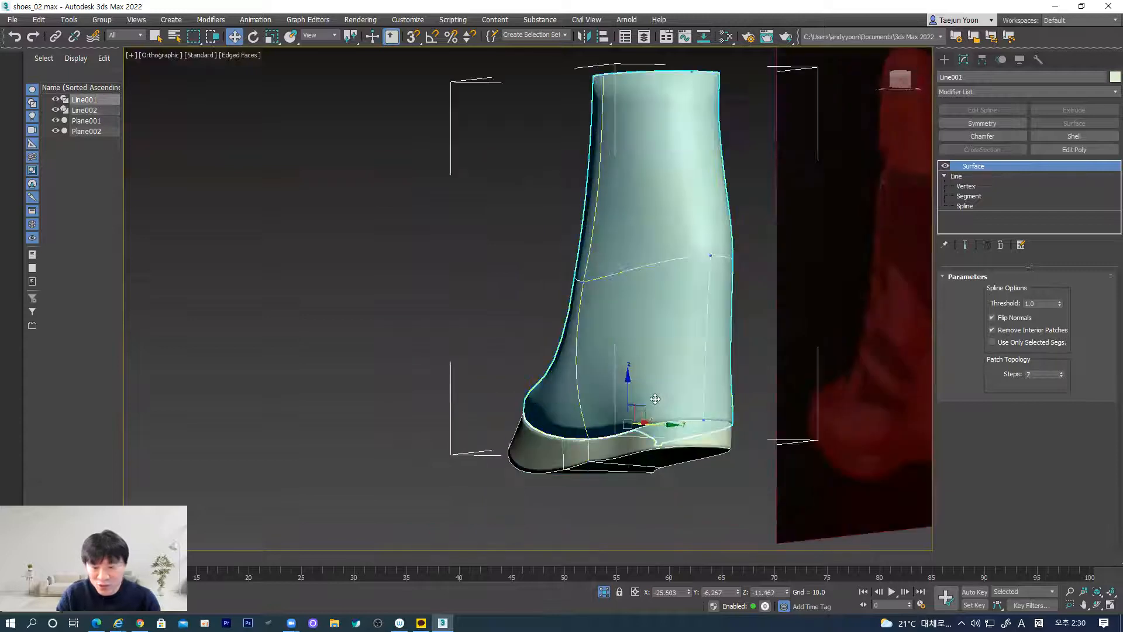
key(alt+q)
alt+middle_drag(586, 452, 559, 413)
scroll(546, 388, up, 2)
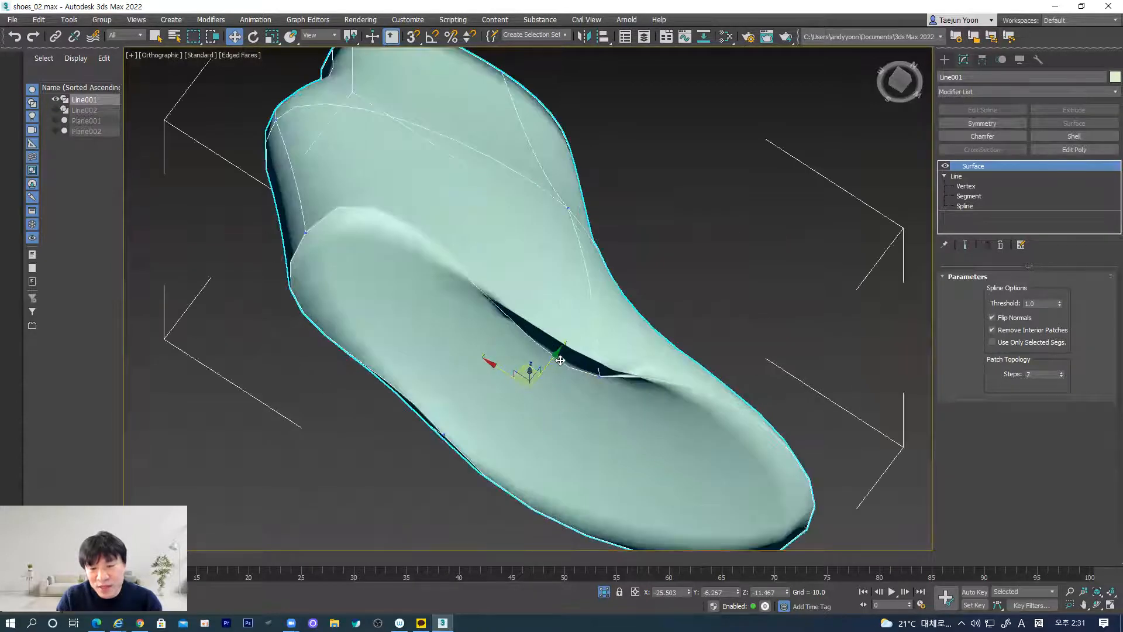
alt+middle_drag(559, 363, 523, 367)
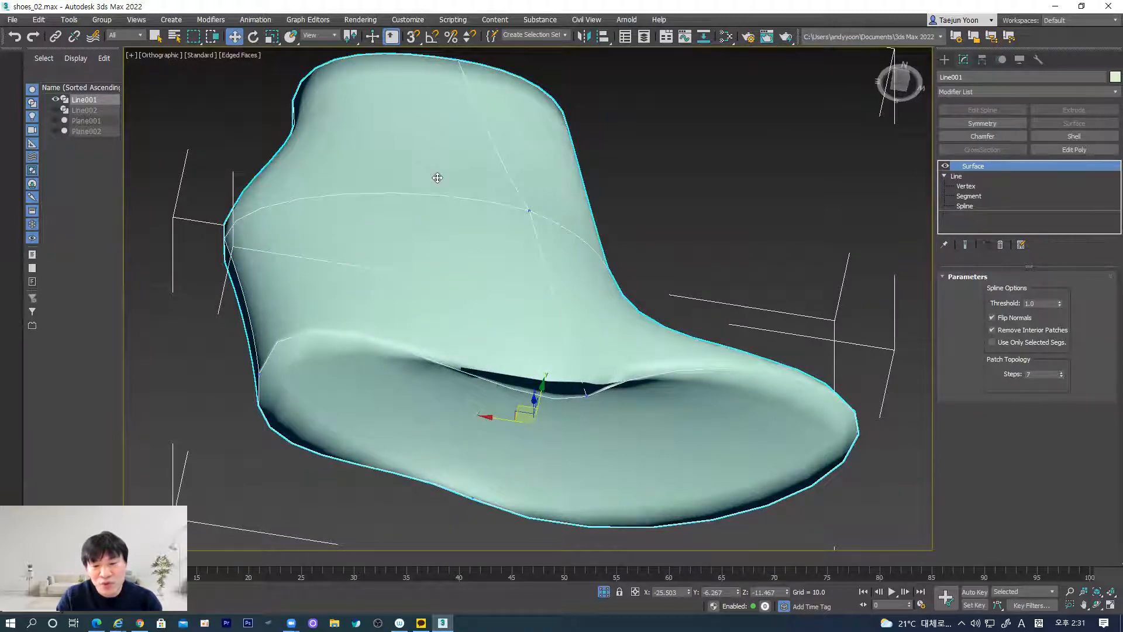
alt+middle_drag(424, 206, 519, 320)
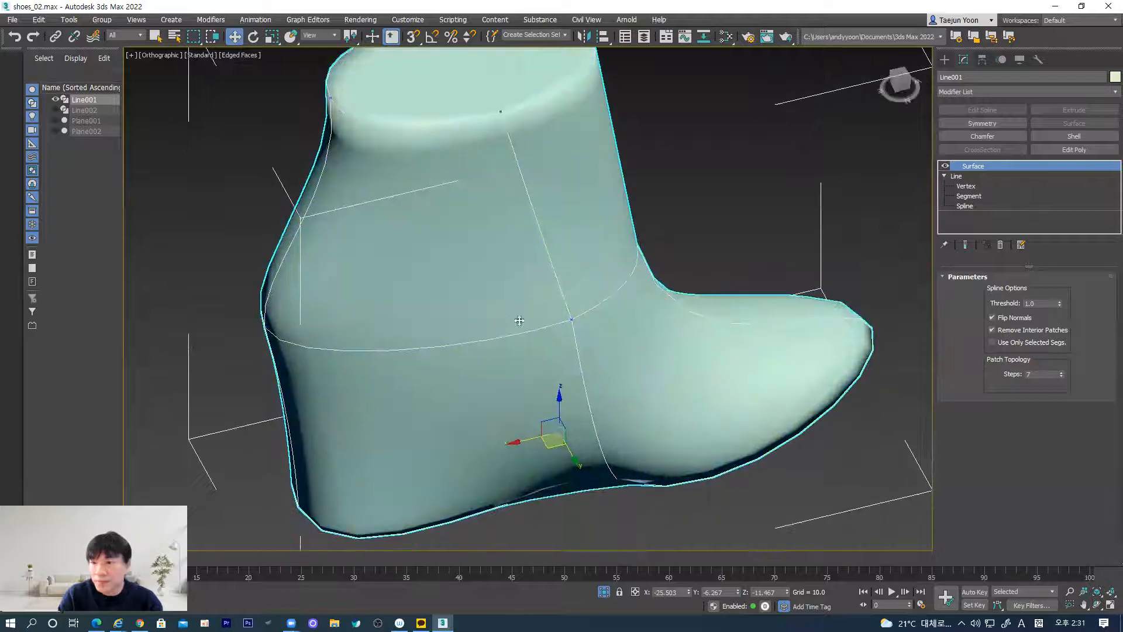
Step: Remove the boot upper's Surface modifier and move the inner-arch vertices of its bottom outline outward
click(1001, 244)
alt+middle_drag(491, 379, 556, 251)
scroll(638, 405, up, 4)
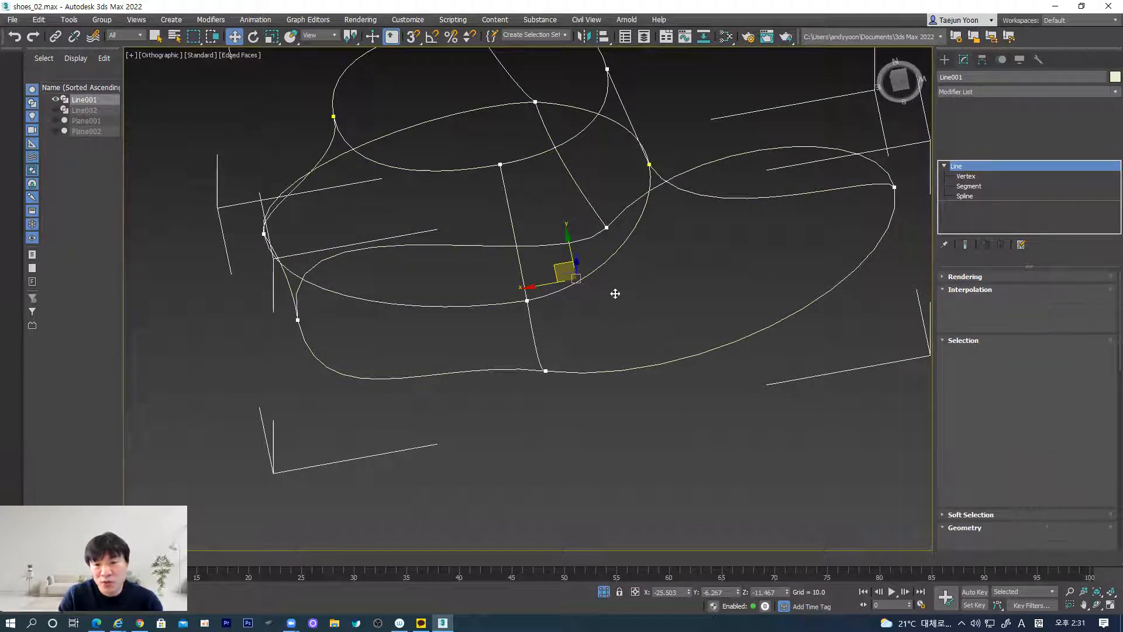
click(967, 176)
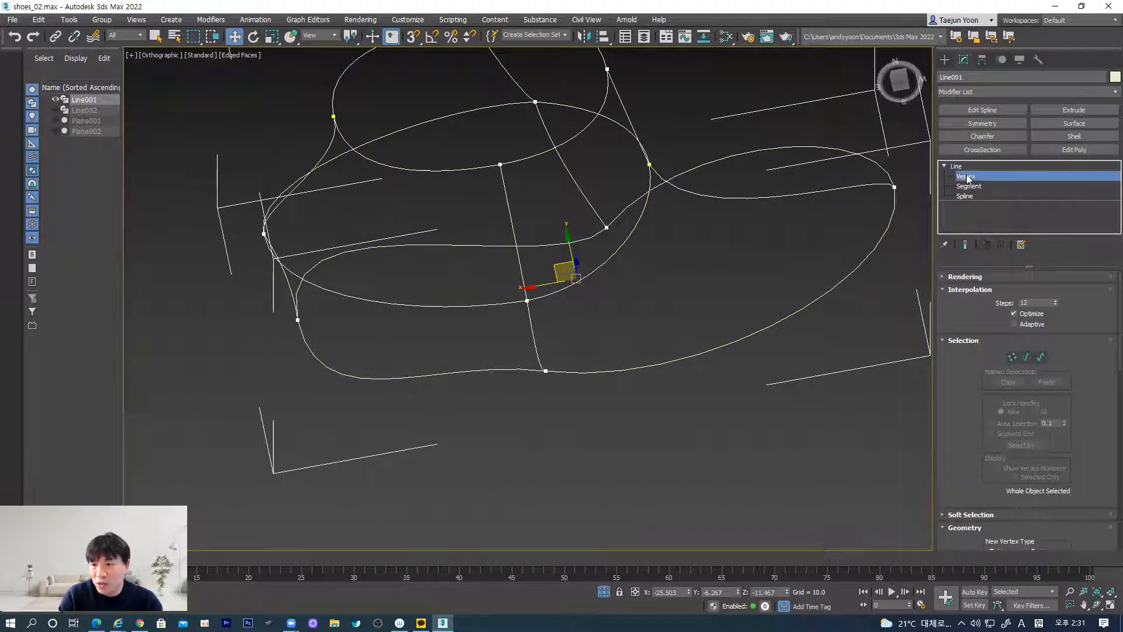
click(606, 227)
alt+middle_drag(609, 314, 562, 314)
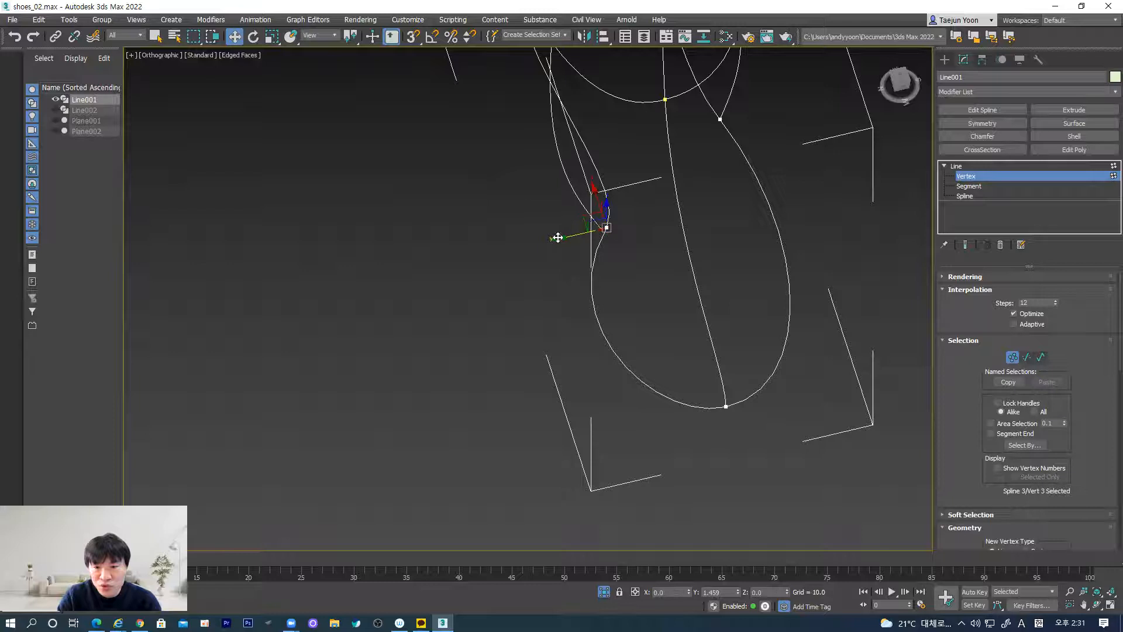
drag(630, 216, 554, 236)
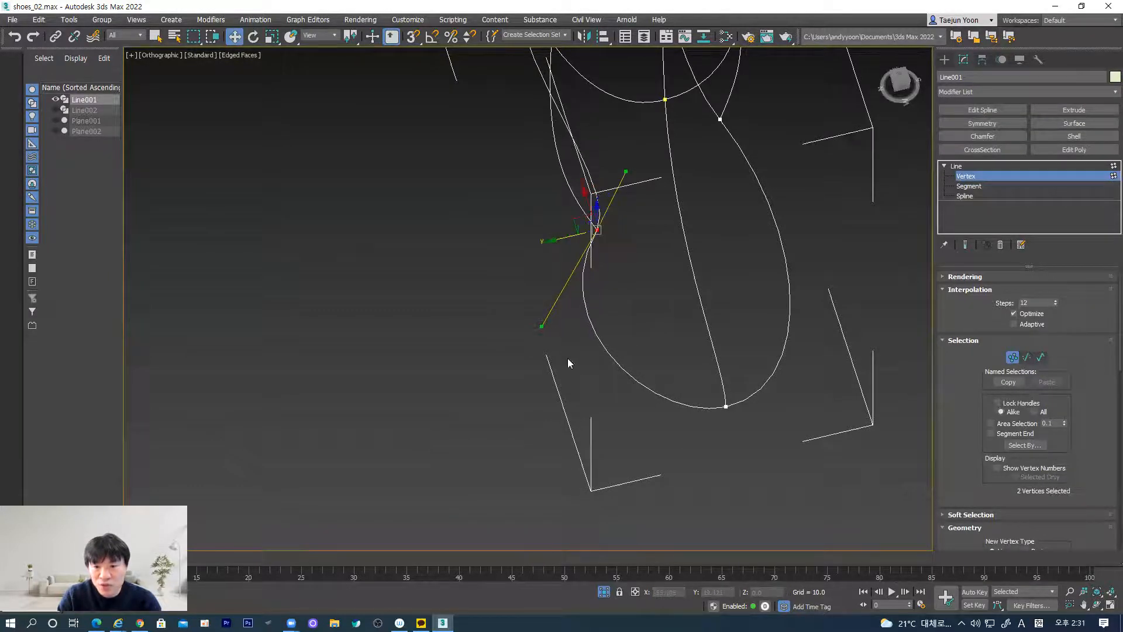
drag(542, 325, 566, 327)
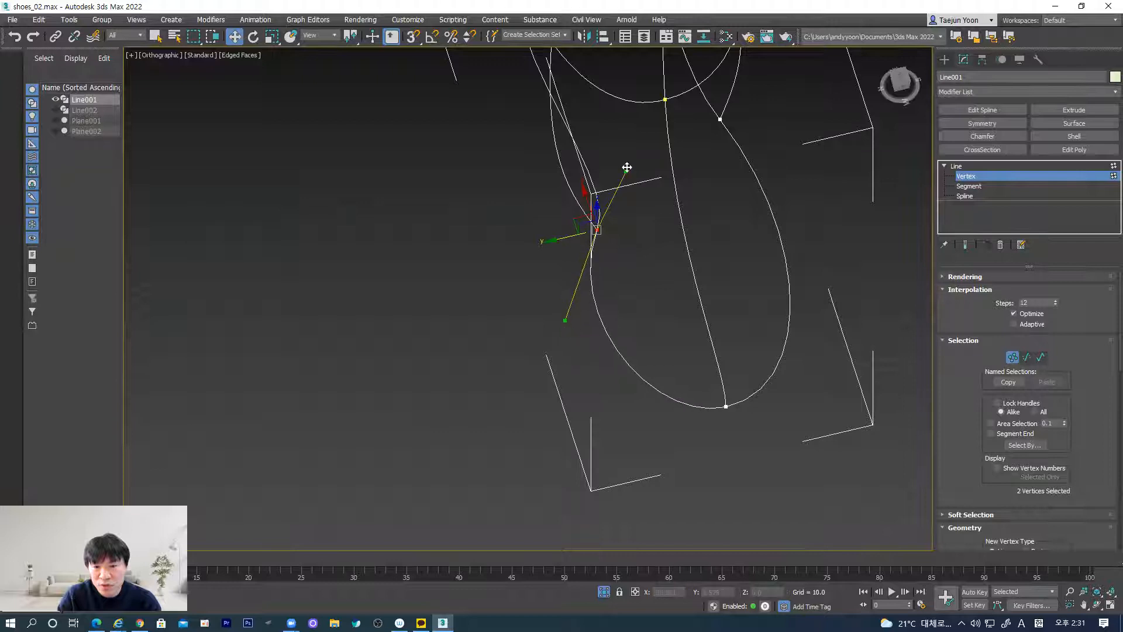
drag(623, 167, 594, 148)
alt+middle_drag(600, 351, 587, 463)
key(ctrl+z)
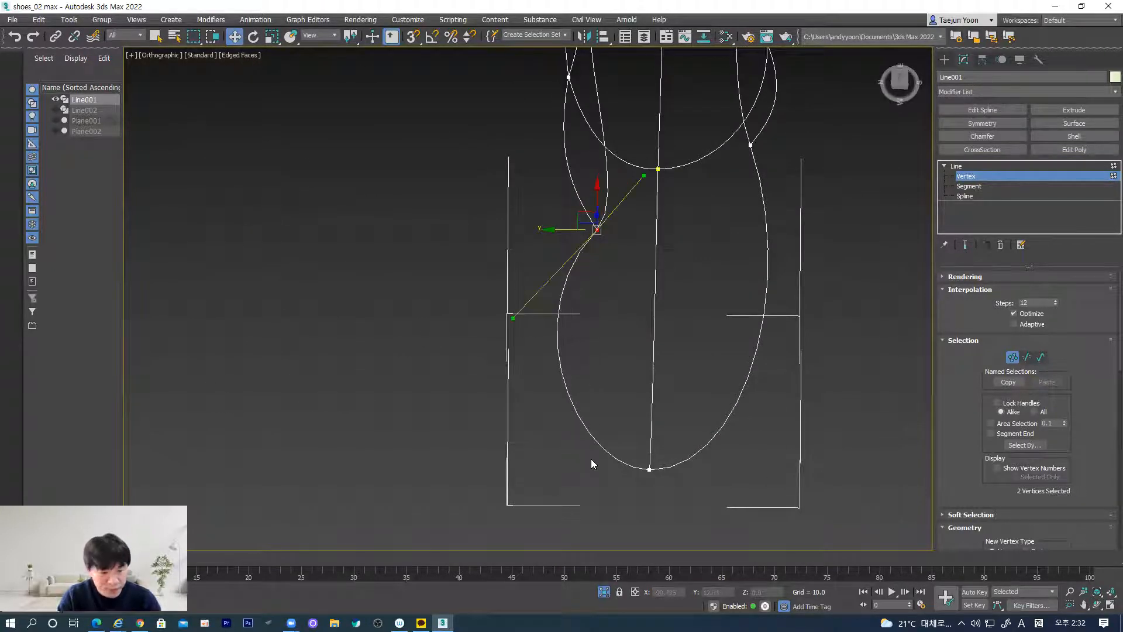
Step: In the Top view, nudge the inner-arch vertices and reshape both of their Bezier handles to smooth the bottom outline
key(t)
scroll(419, 323, up, 4)
middle_drag(419, 324, 559, 350)
drag(575, 338, 579, 329)
drag(675, 405, 690, 369)
drag(385, 163, 290, 180)
scroll(424, 447, down, 5)
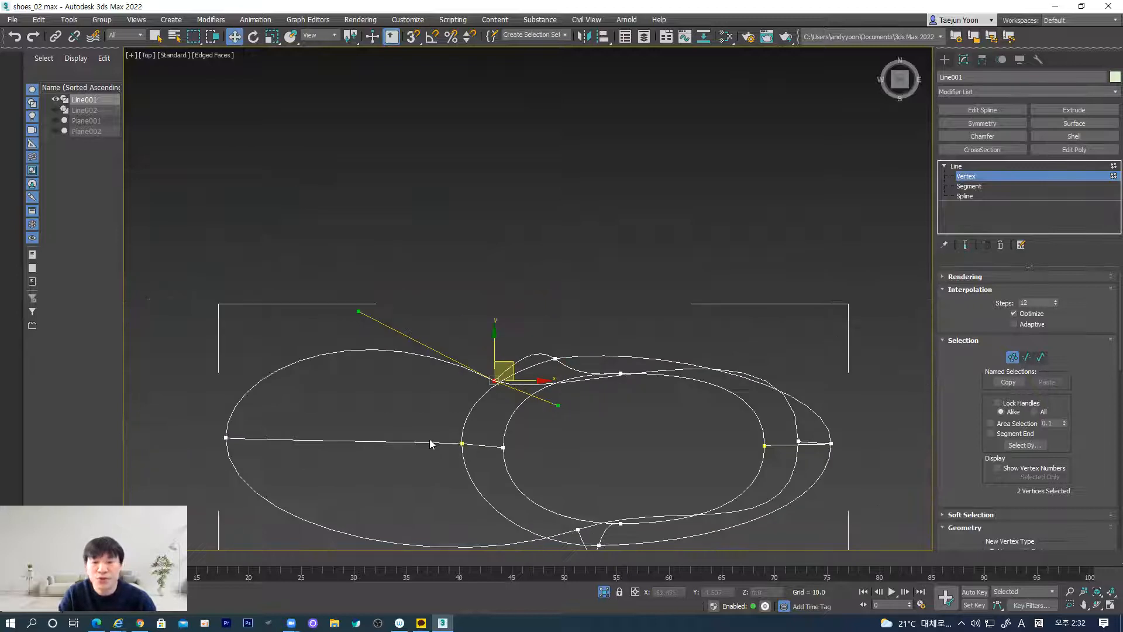
click(1011, 356)
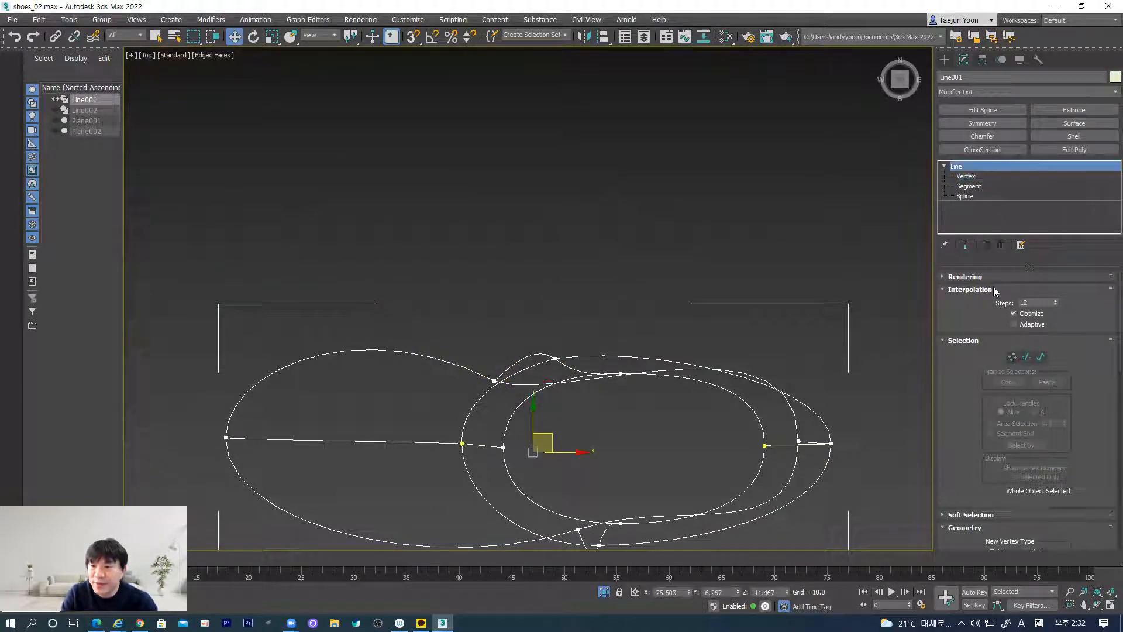
Step: Apply a Surface modifier to the boot upper with Flip Normals on and check the arch from the side
click(1074, 122)
alt+middle_drag(474, 450, 691, 397)
middle_drag(572, 512, 508, 380)
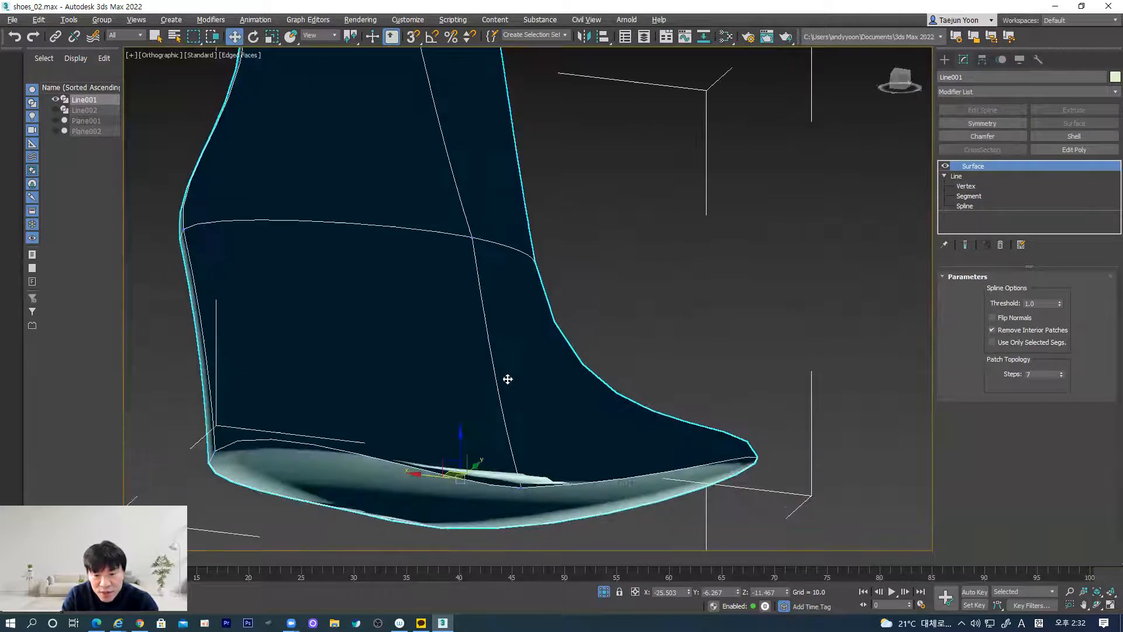
click(993, 318)
alt+middle_drag(564, 441, 459, 454)
middle_drag(534, 424, 643, 360)
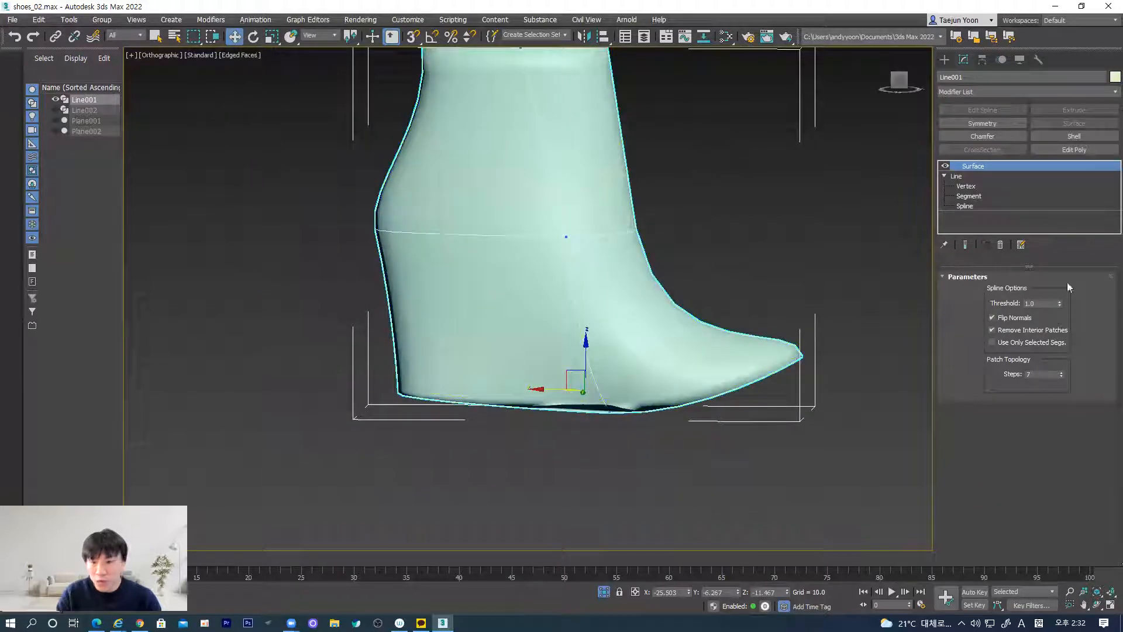
Step: Remove the Surface modifier from the boot upper to expose its spline cage
click(1001, 246)
mouse_move(546, 419)
alt+middle_down()
mouse_move(574, 461)
mouse_move(552, 413)
alt+middle_up()
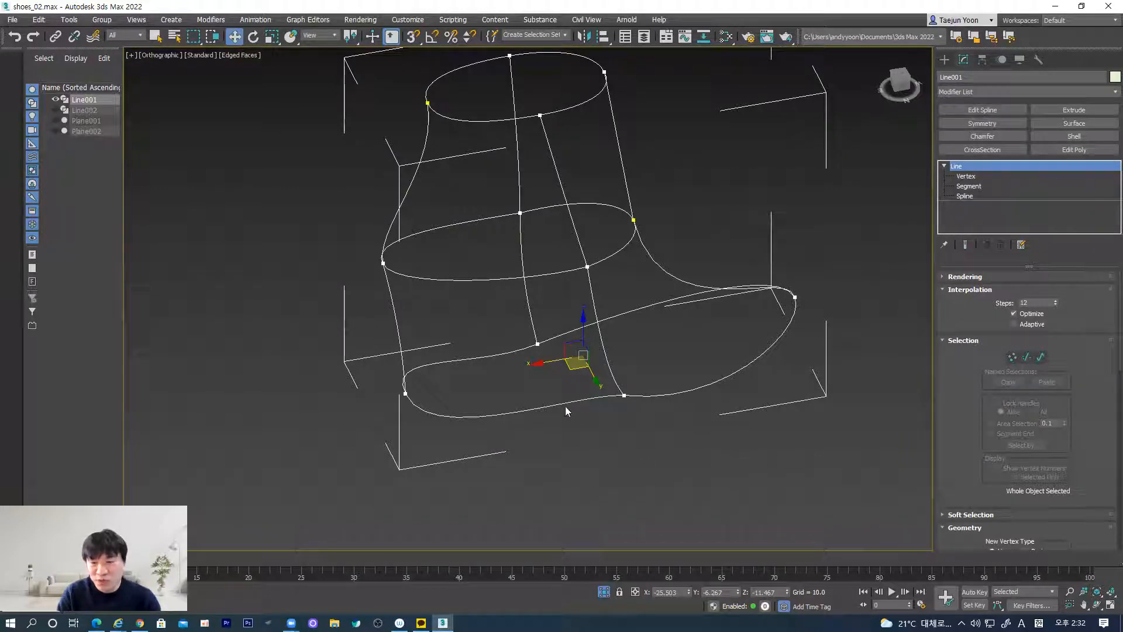
click(944, 60)
click(658, 416)
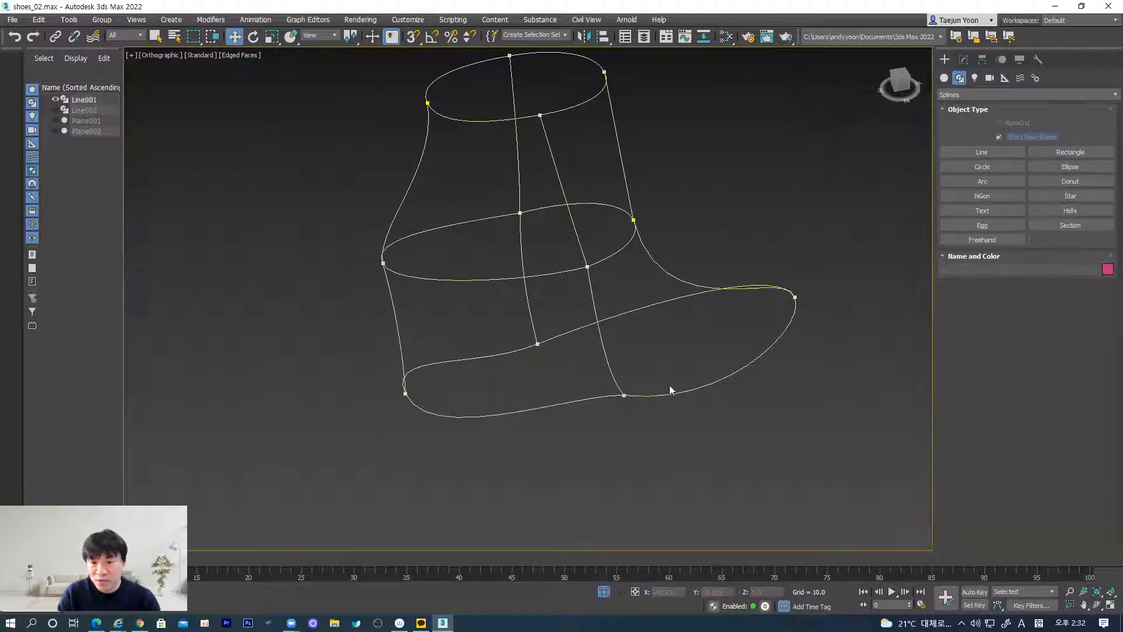
click(670, 391)
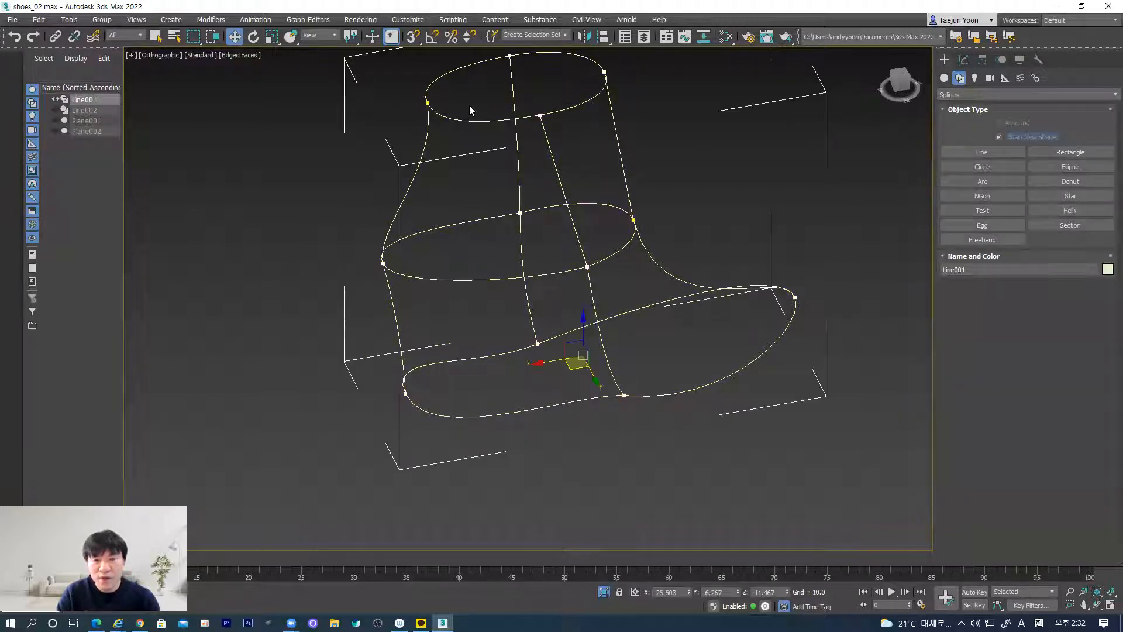
click(964, 60)
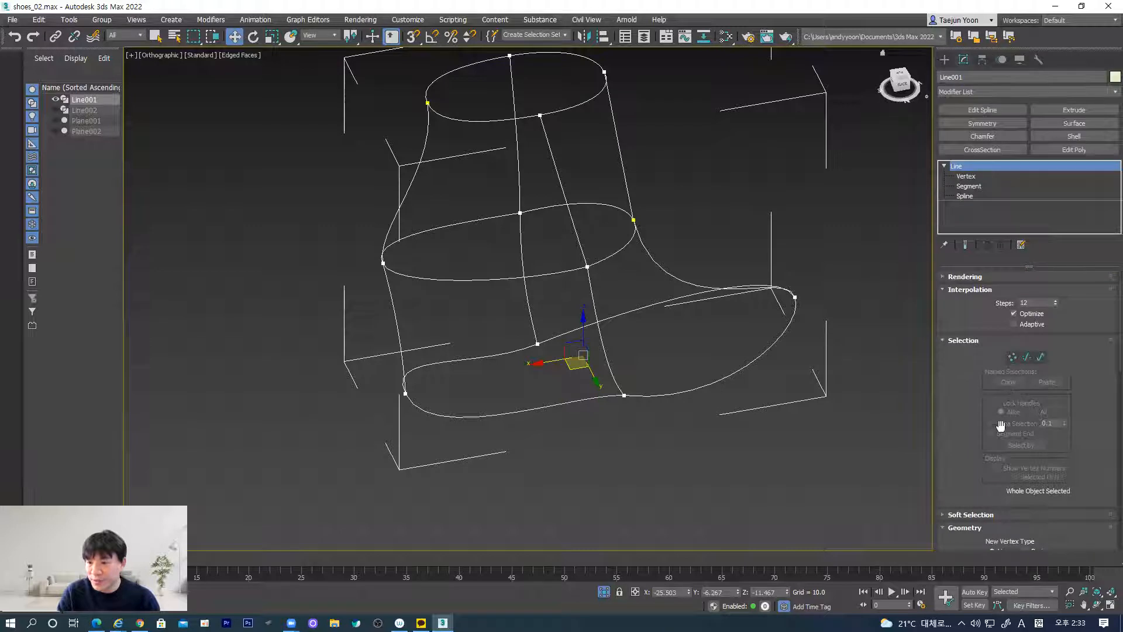
Step: Enter vertex editing on the boot upper's spline cage with the Geometry tools at hand
drag(980, 370, 1007, 215)
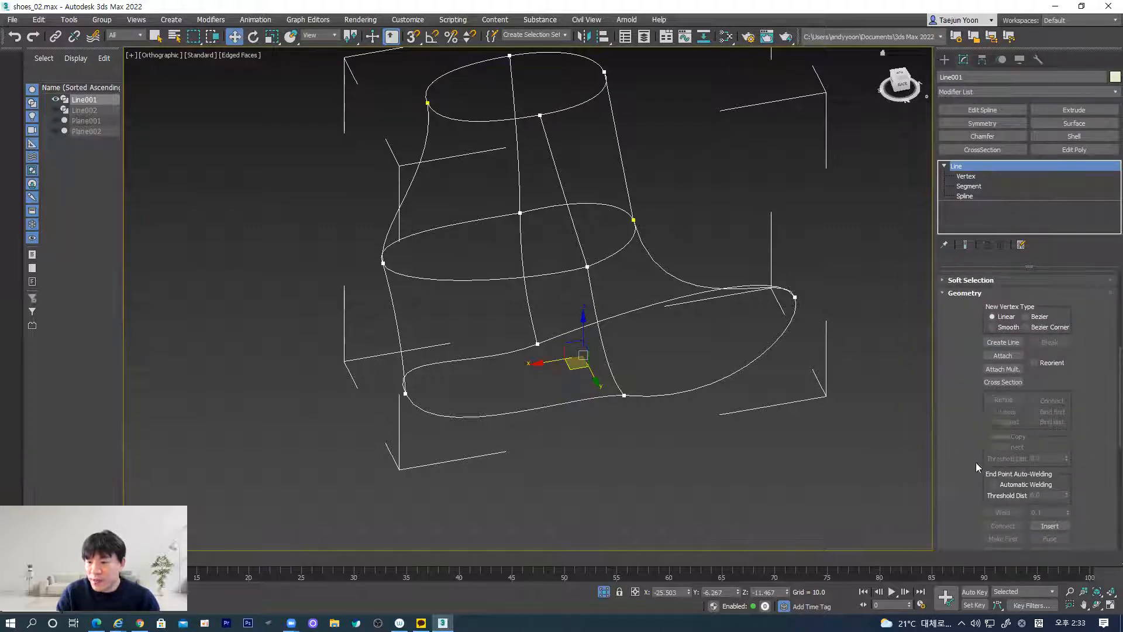
scroll(976, 466, down, 3)
click(970, 179)
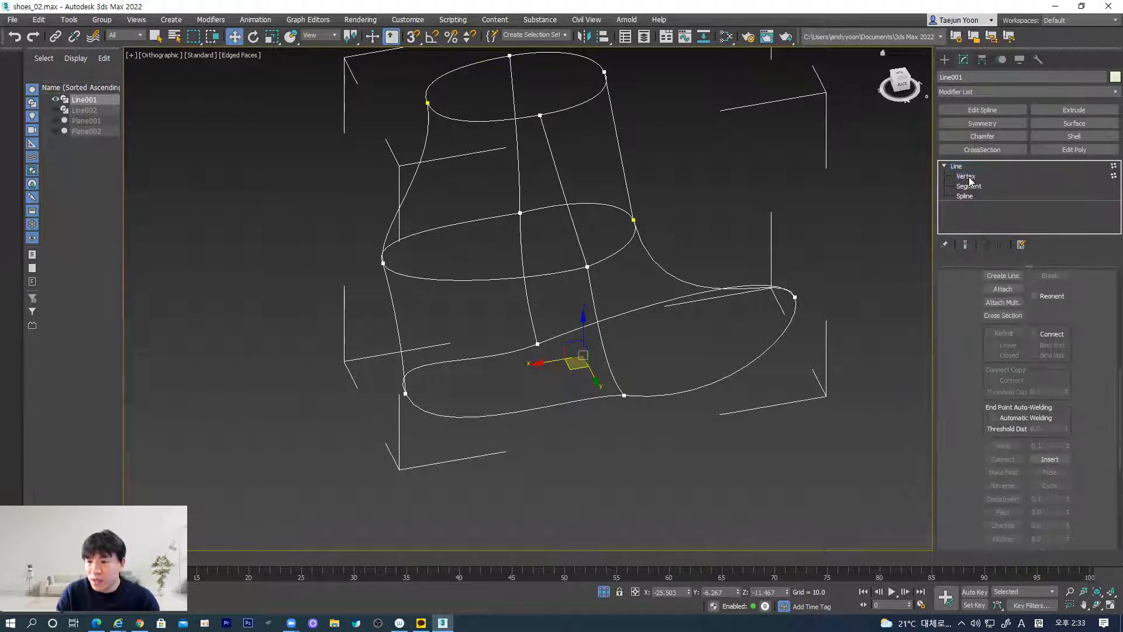
Step: Refine Line001 by adding a vertex on the near side of the sole, ankle and top loops, behind the existing side line
click(970, 178)
click(1012, 335)
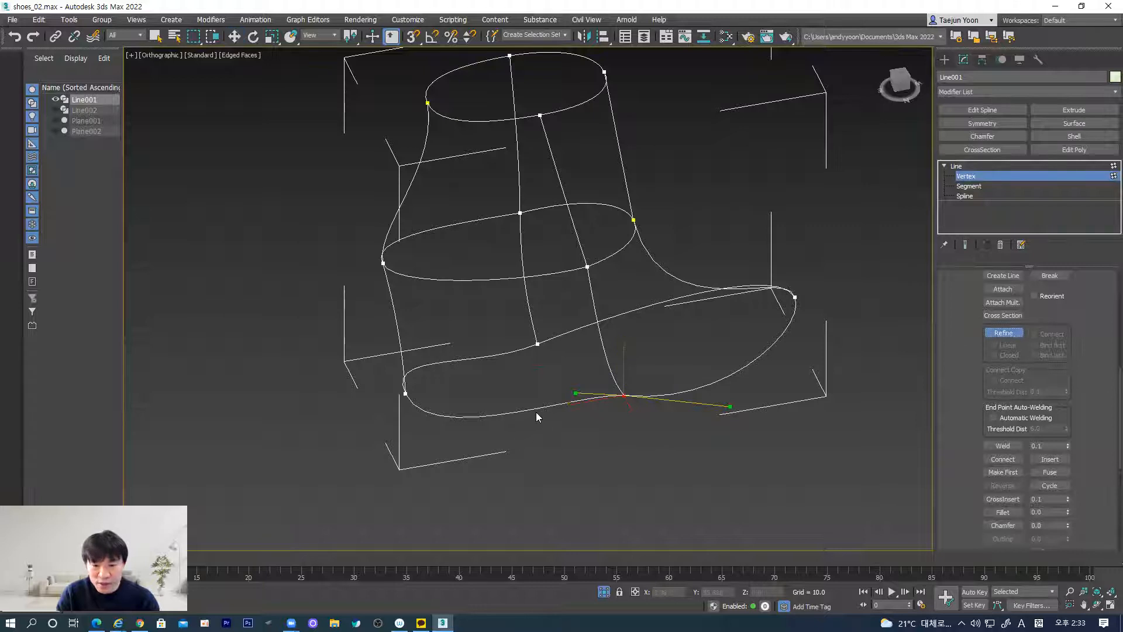
click(531, 410)
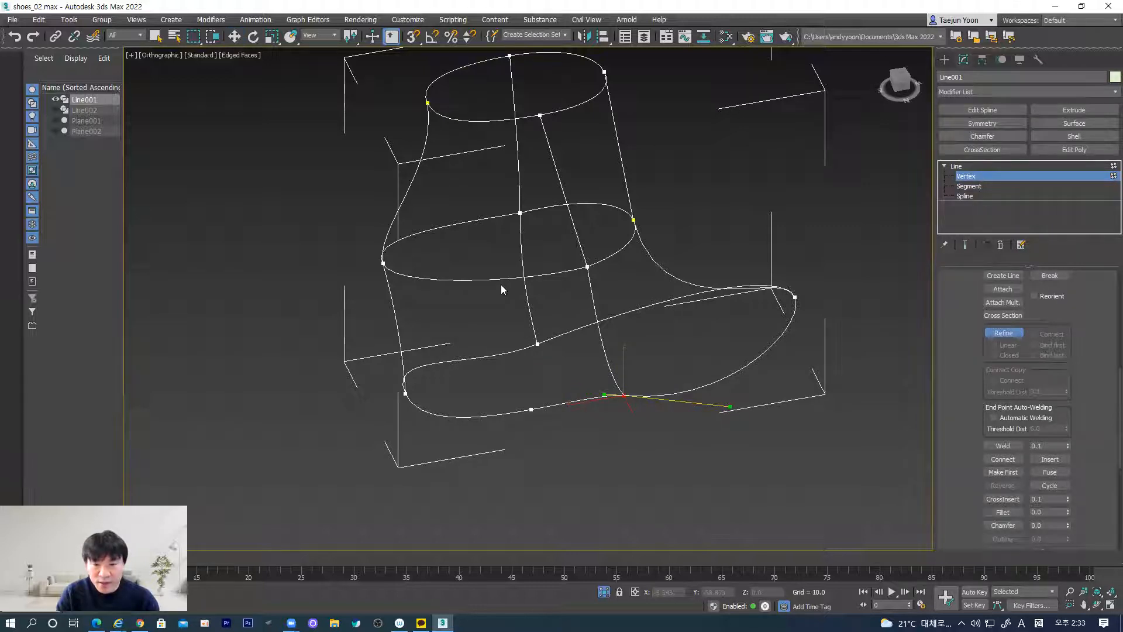
key(ctrl+z)
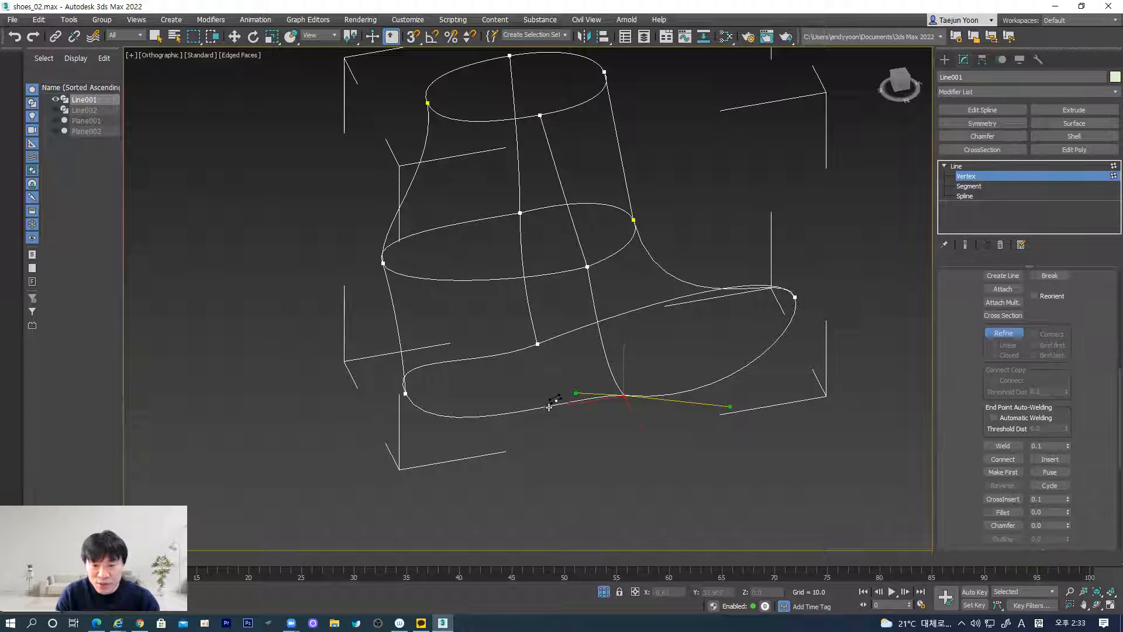
click(548, 407)
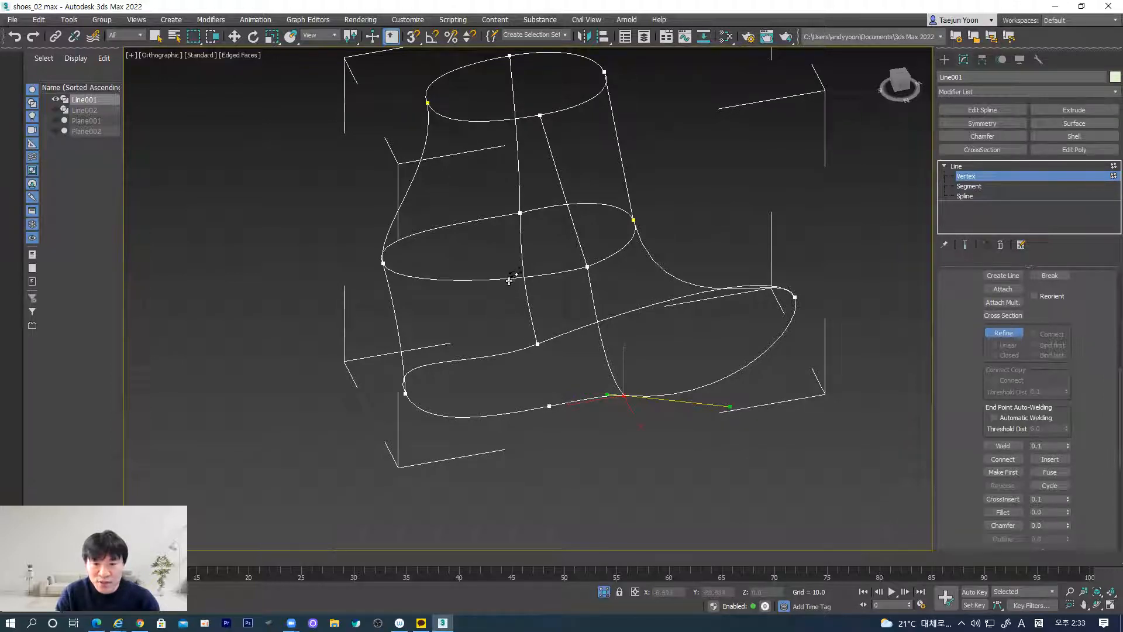
click(484, 121)
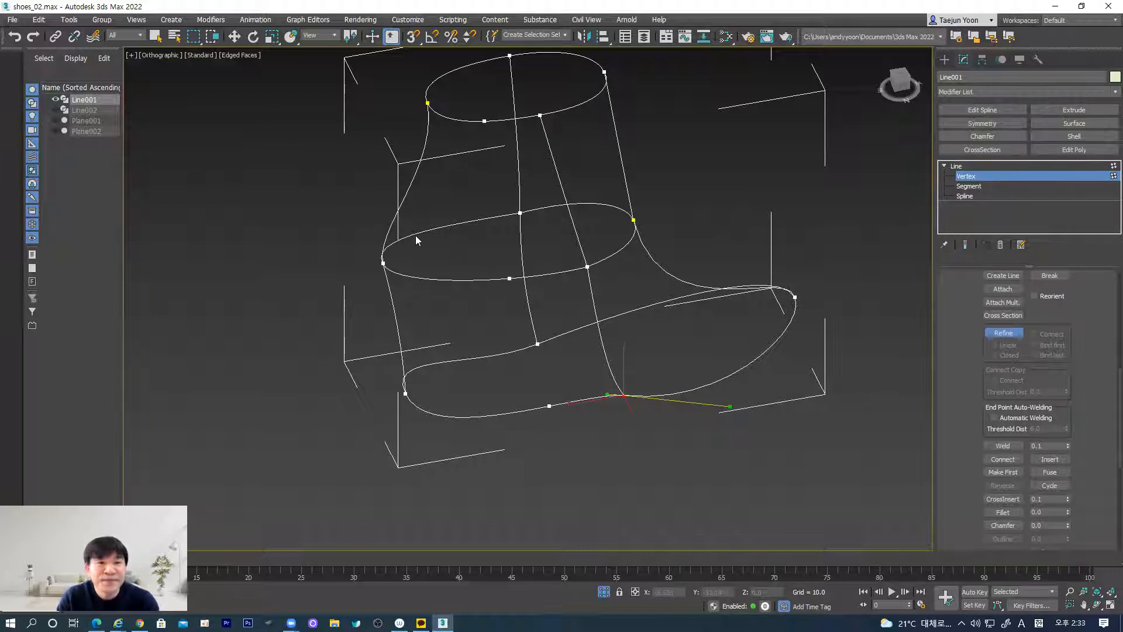
click(234, 37)
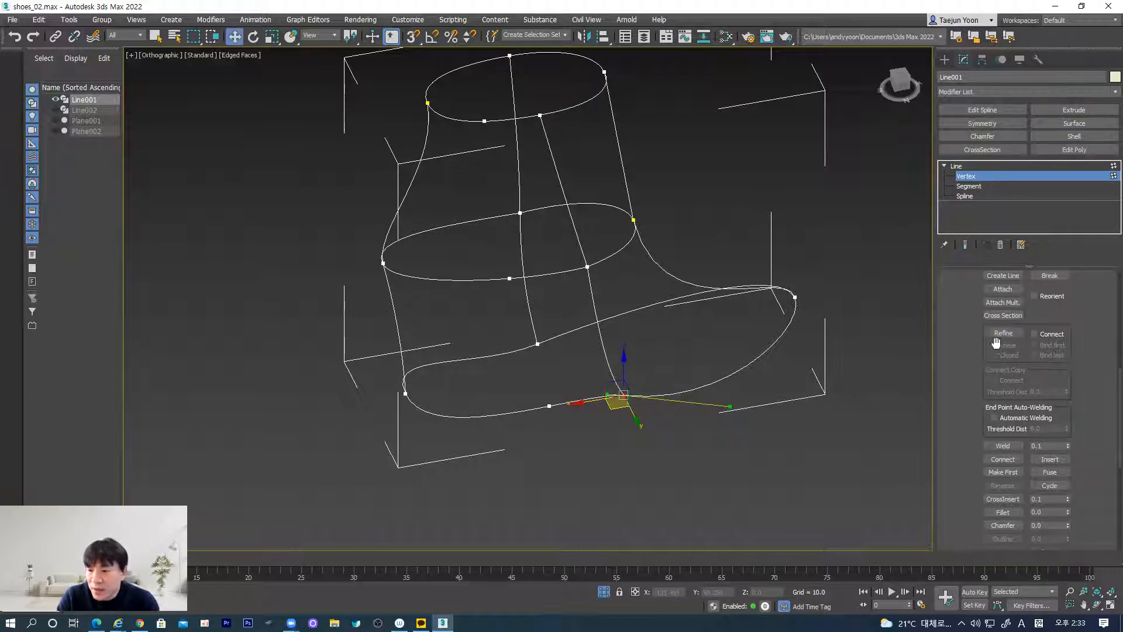
Step: Create a line snapped through the three new vertices, from the sole loop up through the ankle loop to the top loop
scroll(1001, 330, up, 3)
click(1003, 370)
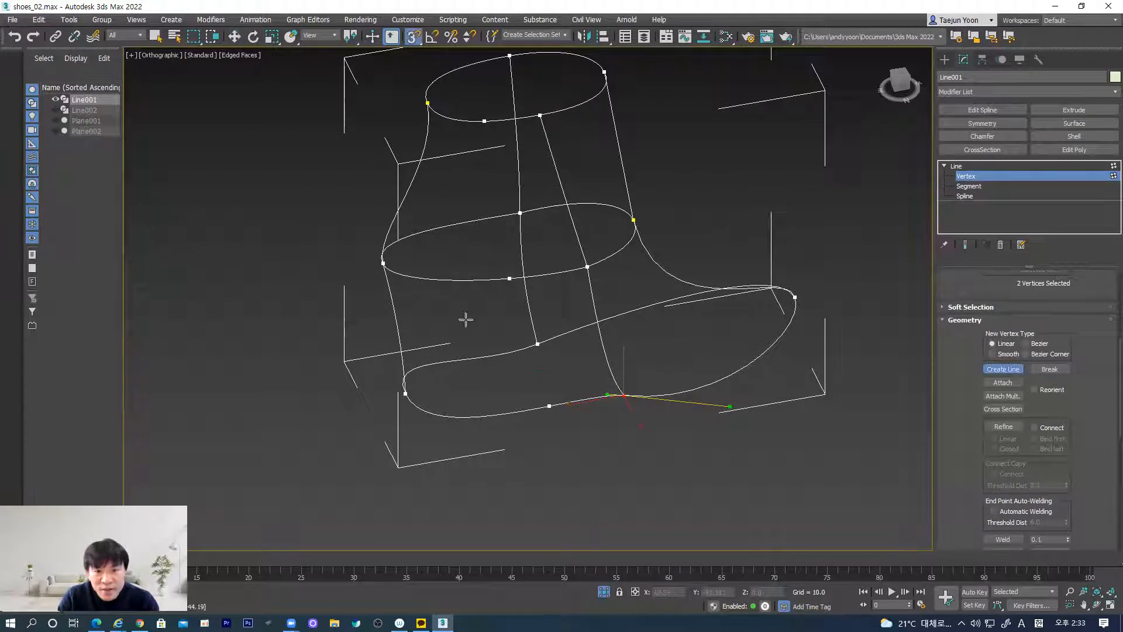
click(548, 406)
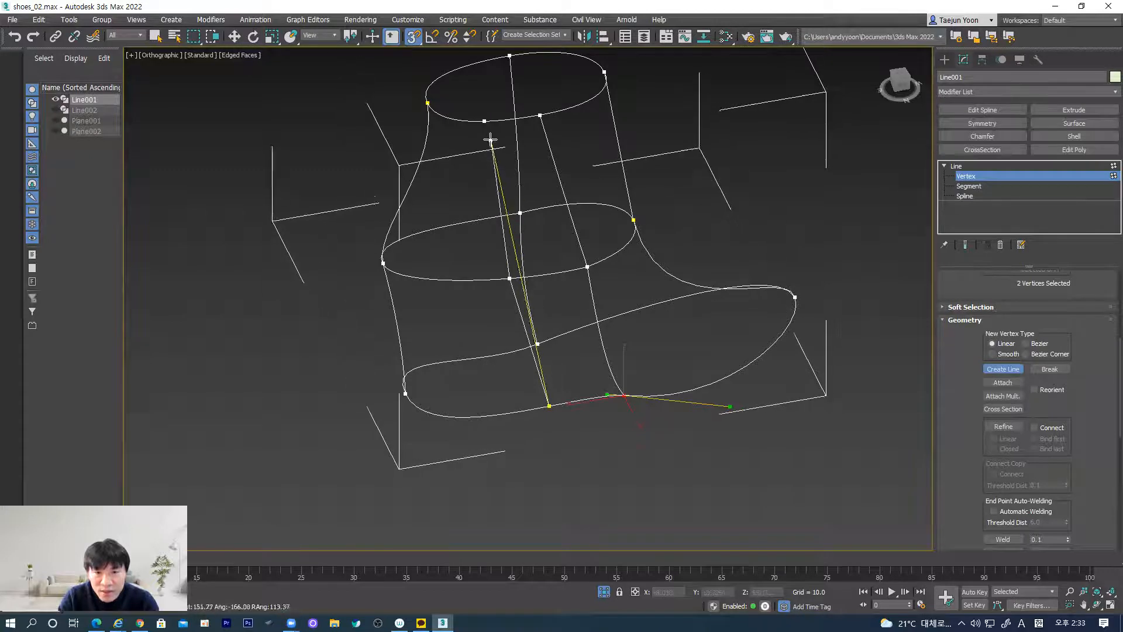
click(485, 121)
right_click(484, 207)
alt+middle_drag(631, 381, 905, 389)
click(1001, 370)
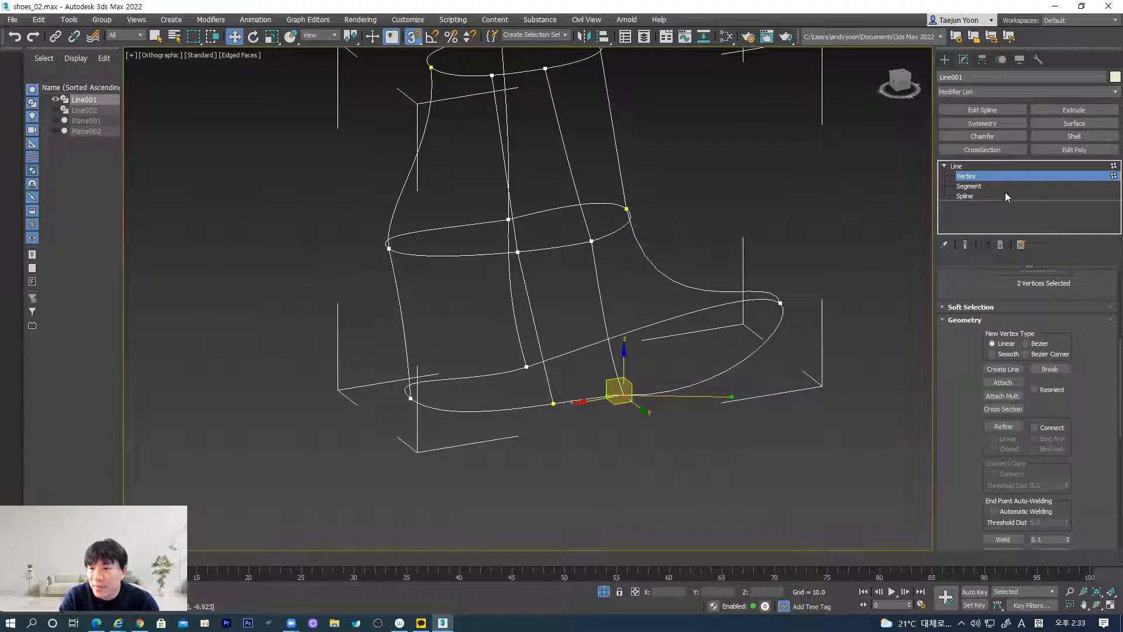
Step: Return to the whole Line001 object and apply a Surface modifier to its spline cage
click(956, 167)
middle_drag(686, 386, 671, 407)
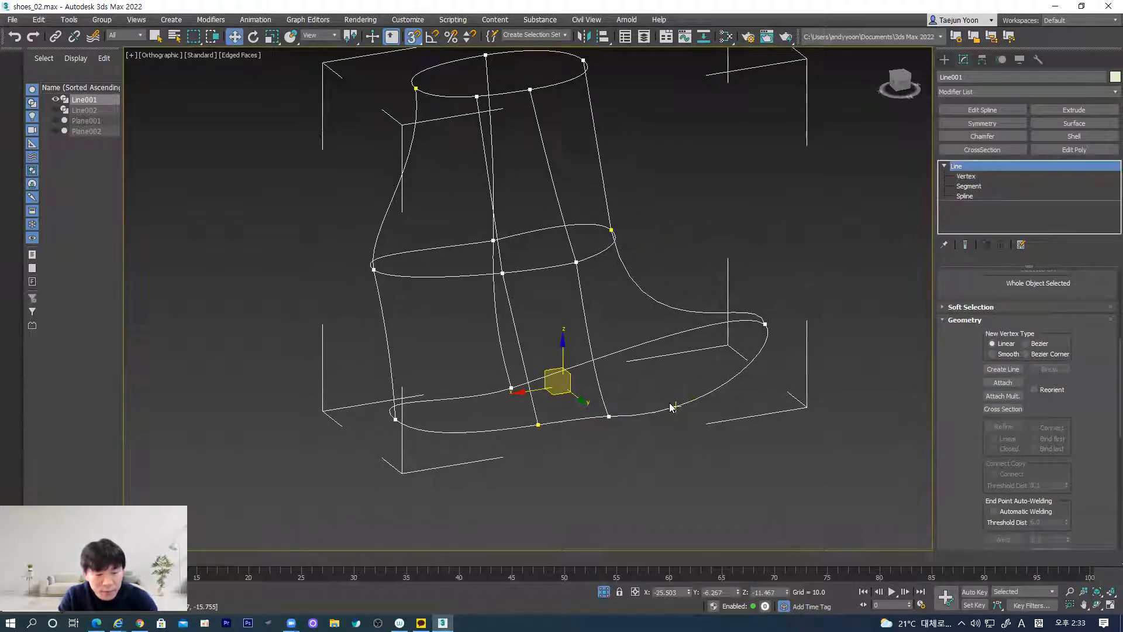
key(F3)
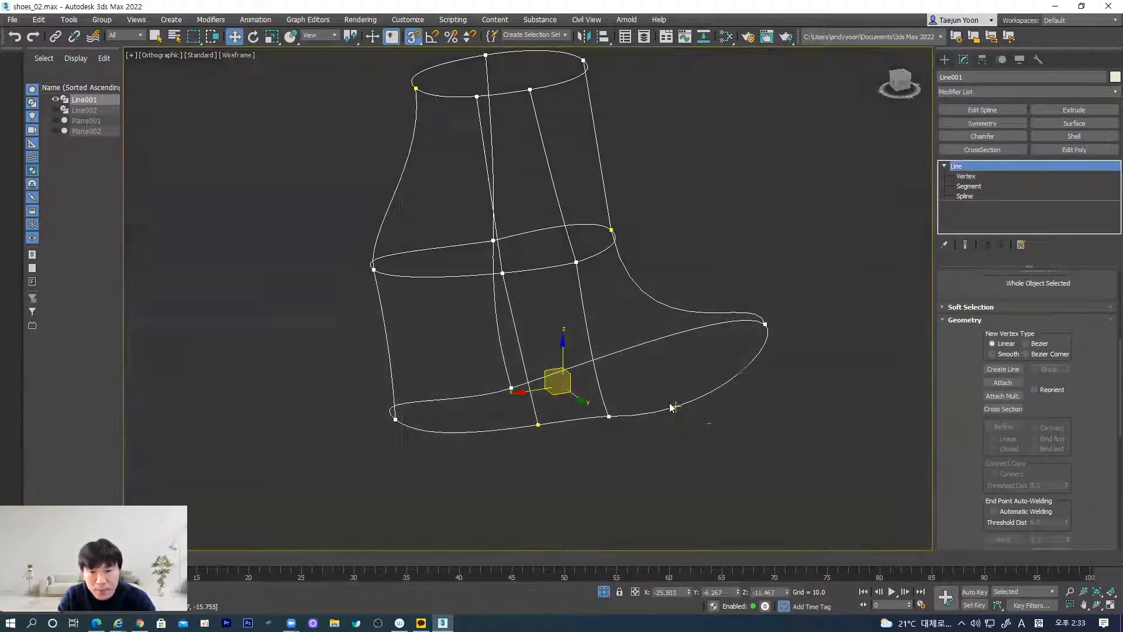
click(1076, 124)
Step: Examine the boot's patch surface in wireframe and shaded display, from the side, along the sole edge and from underneath
mouse_move(609, 408)
alt+middle_down()
mouse_move(591, 447)
mouse_move(690, 443)
alt+middle_up()
alt+middle_drag(608, 451, 592, 439)
scroll(592, 439, up, 5)
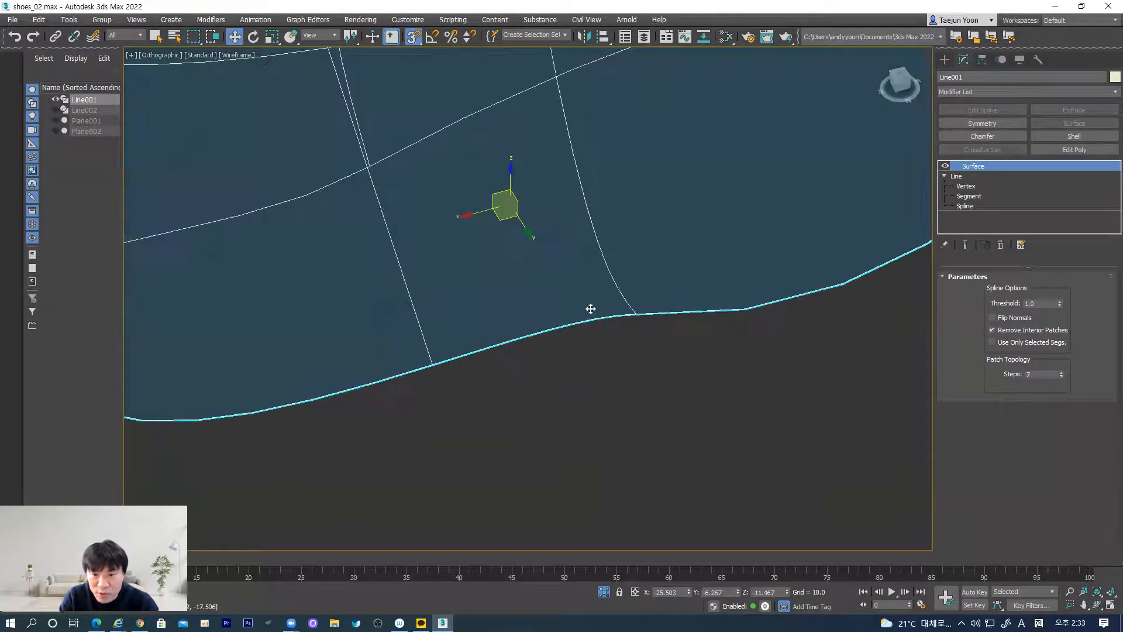
scroll(677, 499, down, 8)
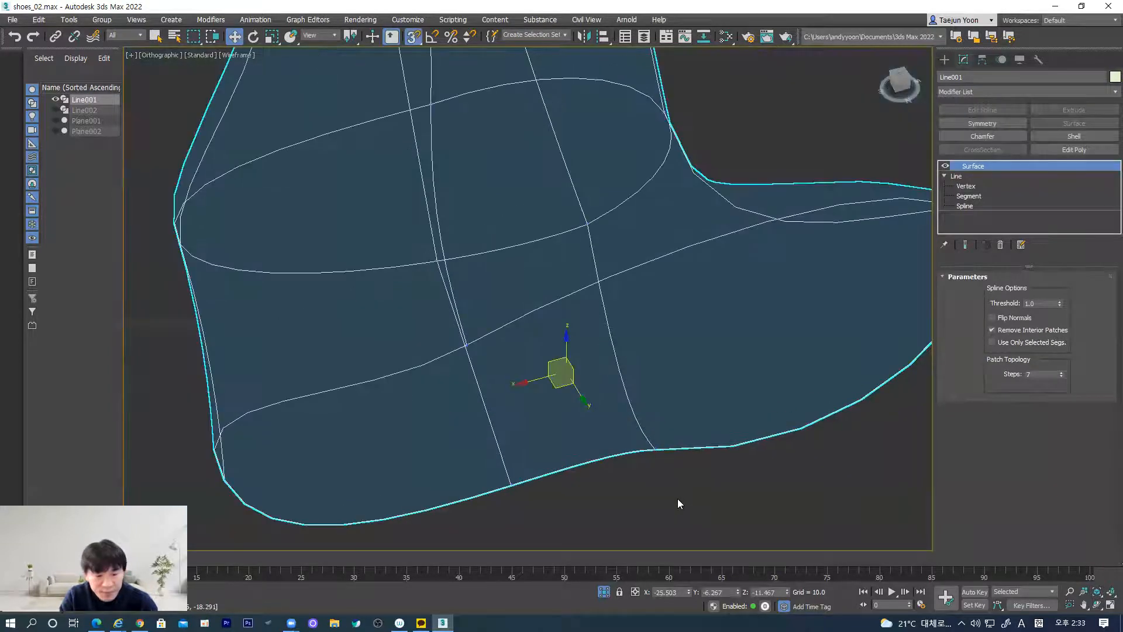
key(F3)
alt+middle_drag(671, 501, 534, 446)
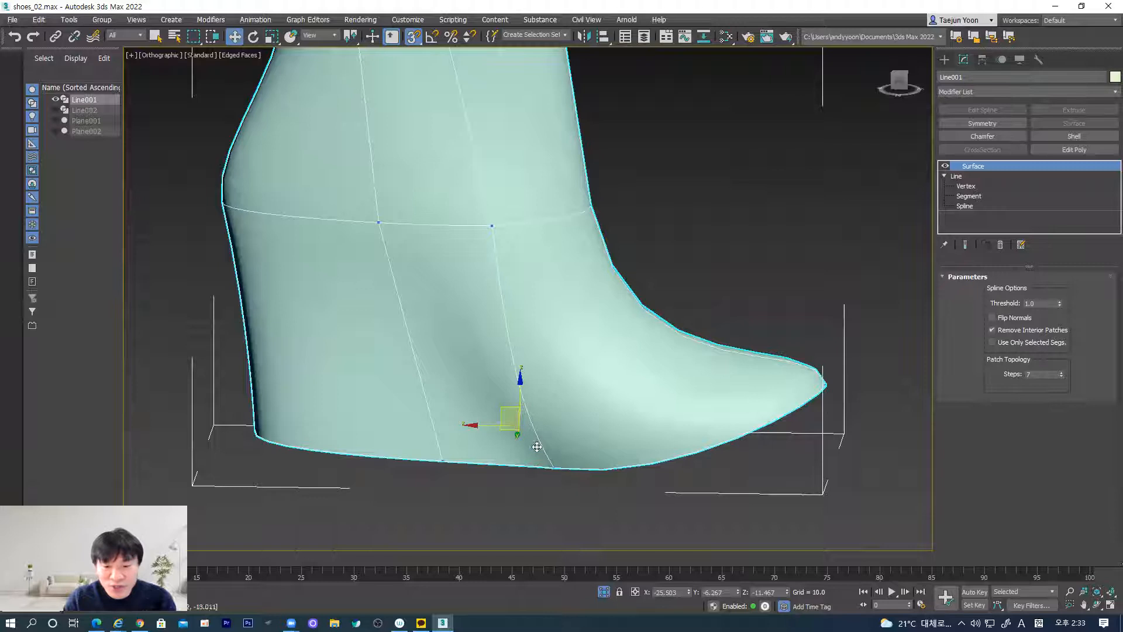
middle_drag(387, 256, 469, 497)
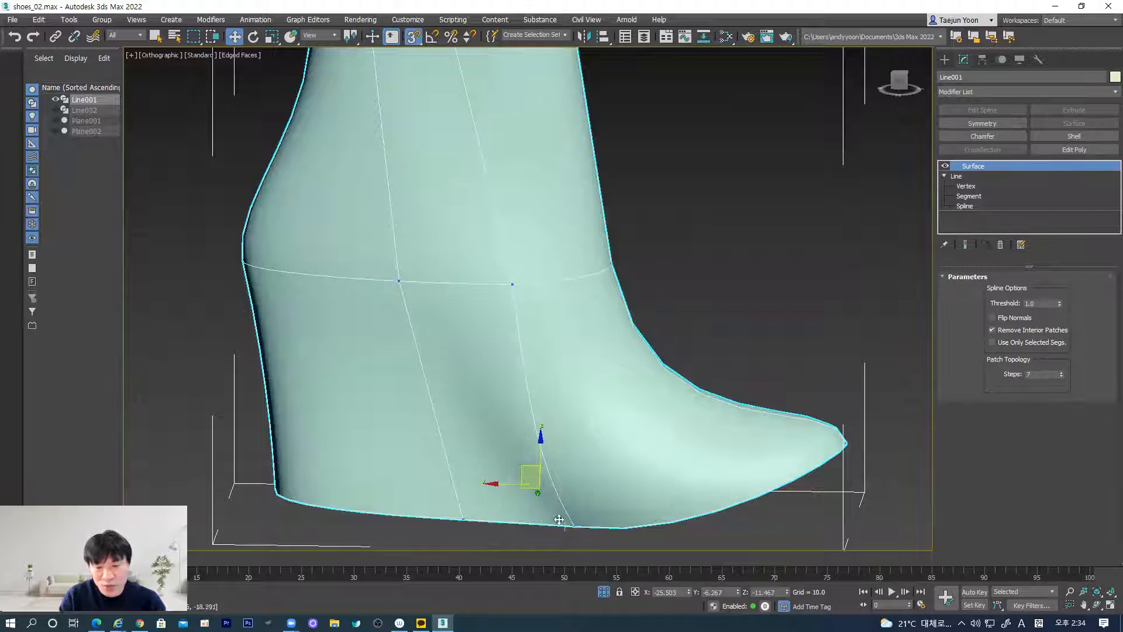
scroll(501, 490, down, 2)
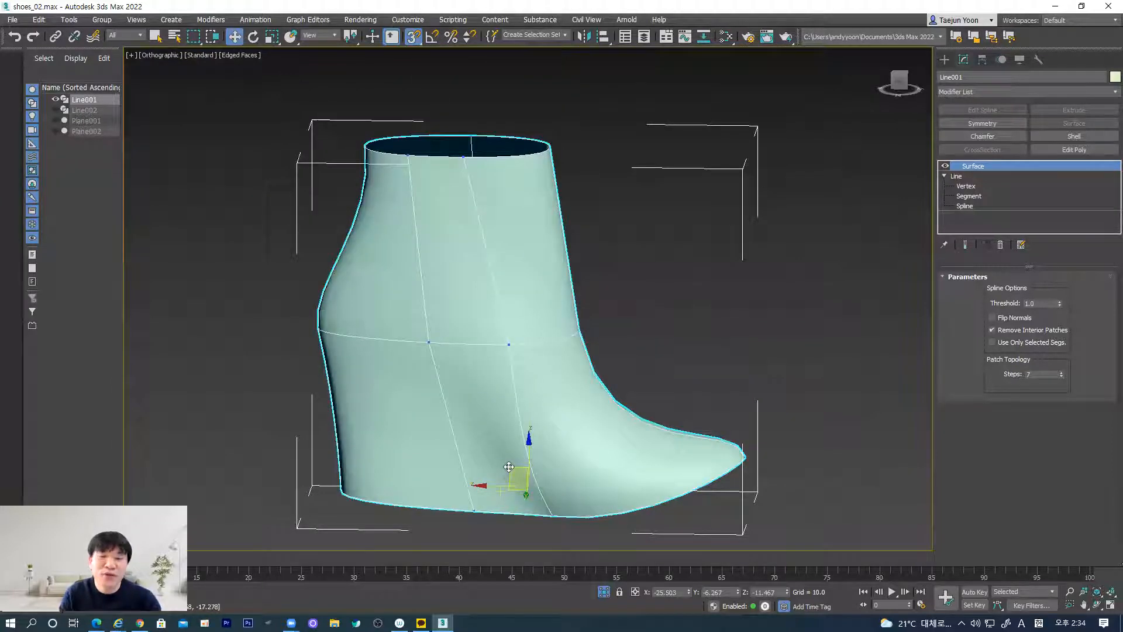
alt+middle_drag(295, 175, 410, 279)
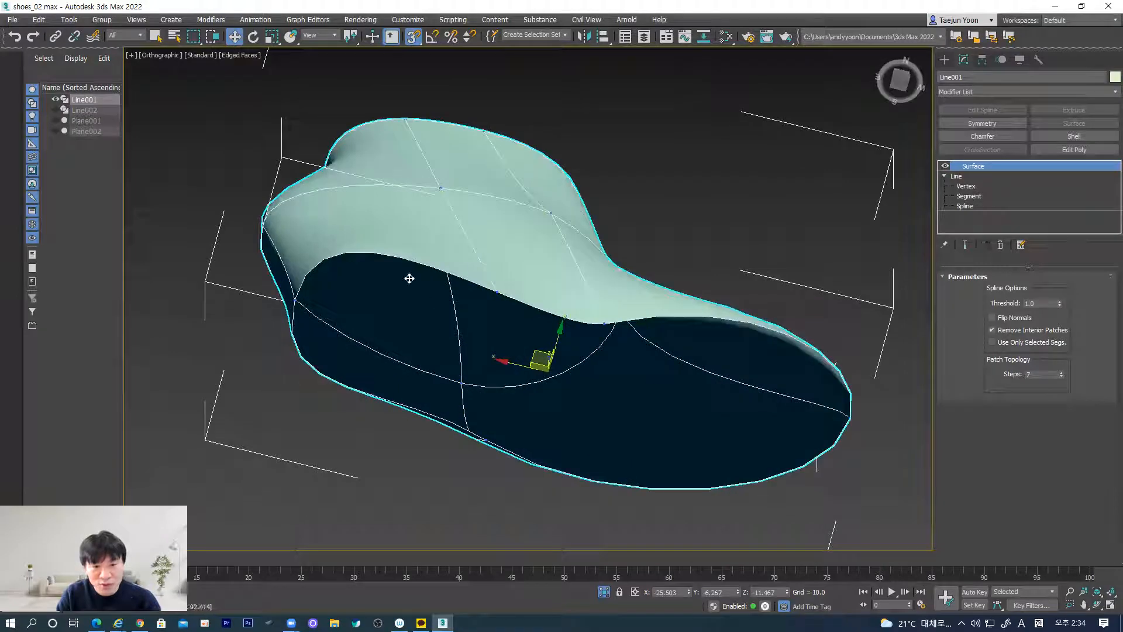
alt+middle_drag(474, 345, 507, 283)
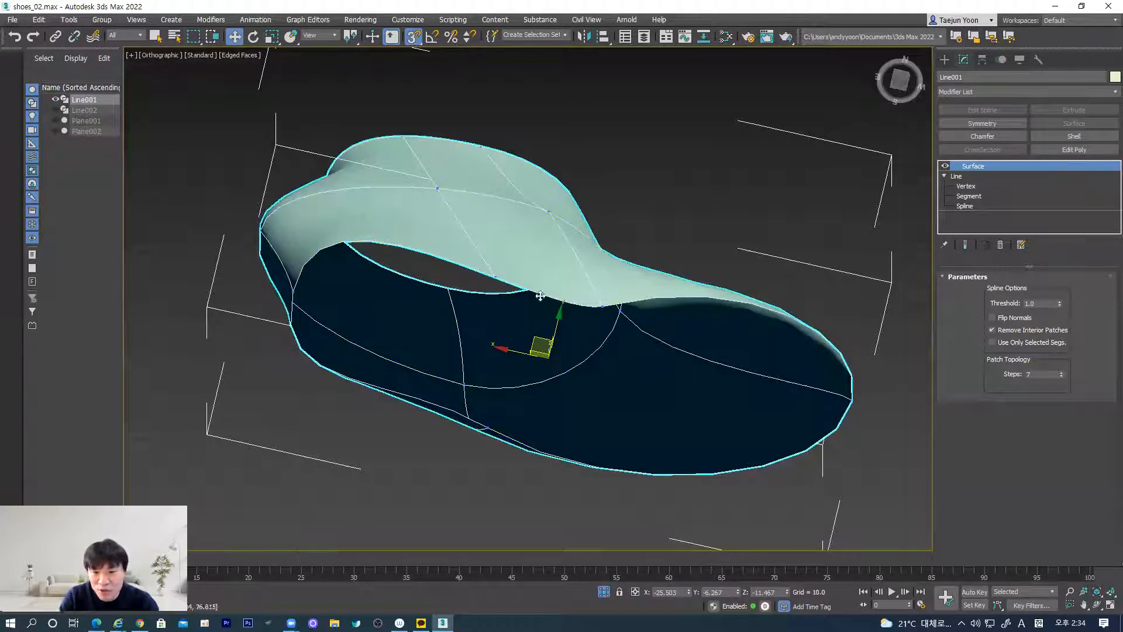
alt+middle_drag(502, 277, 602, 317)
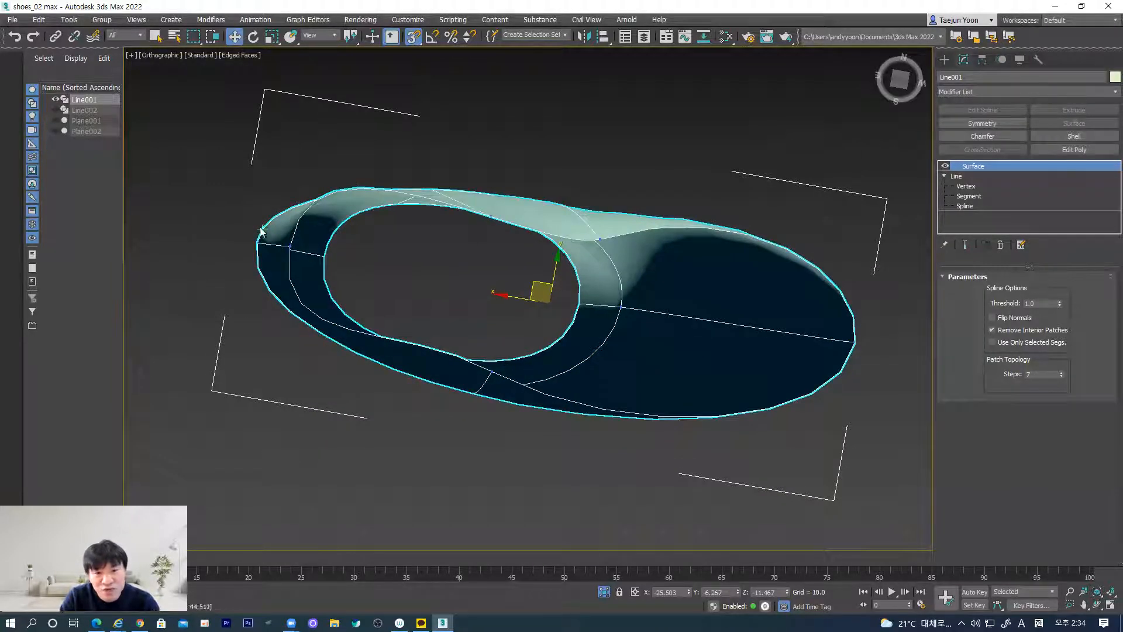
mouse_move(586, 258)
alt+middle_down()
mouse_move(538, 293)
mouse_move(514, 344)
mouse_move(526, 310)
mouse_move(414, 315)
mouse_move(246, 275)
mouse_move(586, 275)
alt+middle_up()
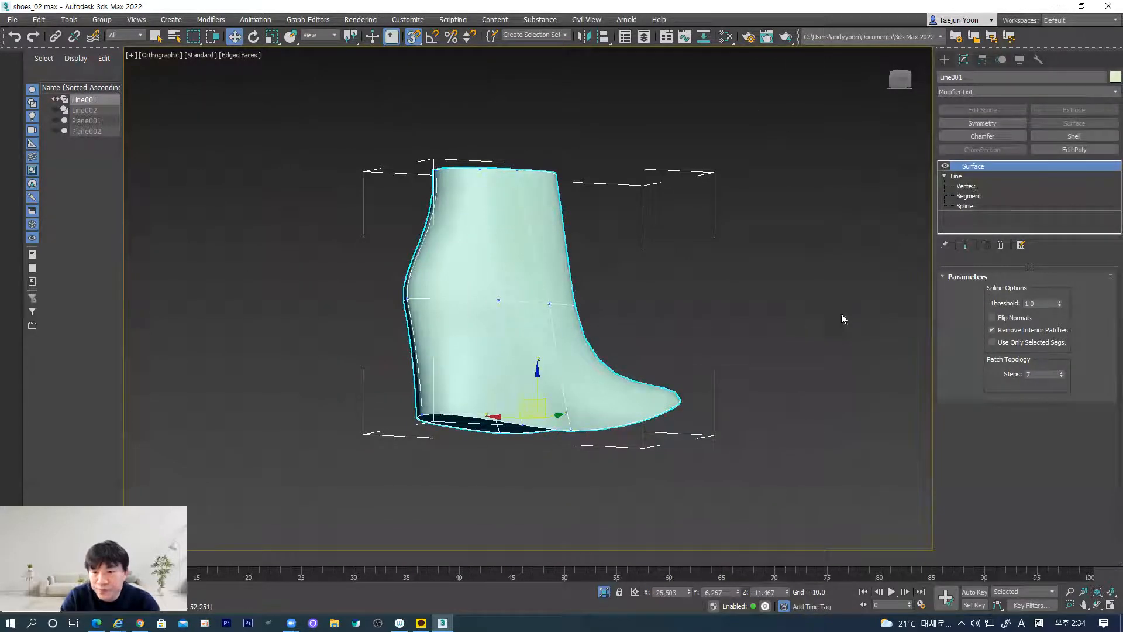
Step: Bring back the hidden sole and reference planes, and show the model in a perspective view from below
click(842, 319)
right_click(743, 338)
click(766, 285)
alt+middle_drag(766, 285, 634, 331)
key(p)
scroll(445, 478, up, 3)
Step: Turn off 3D snapping and try to shift the sole object Line002 sideways along its Y axis
click(449, 472)
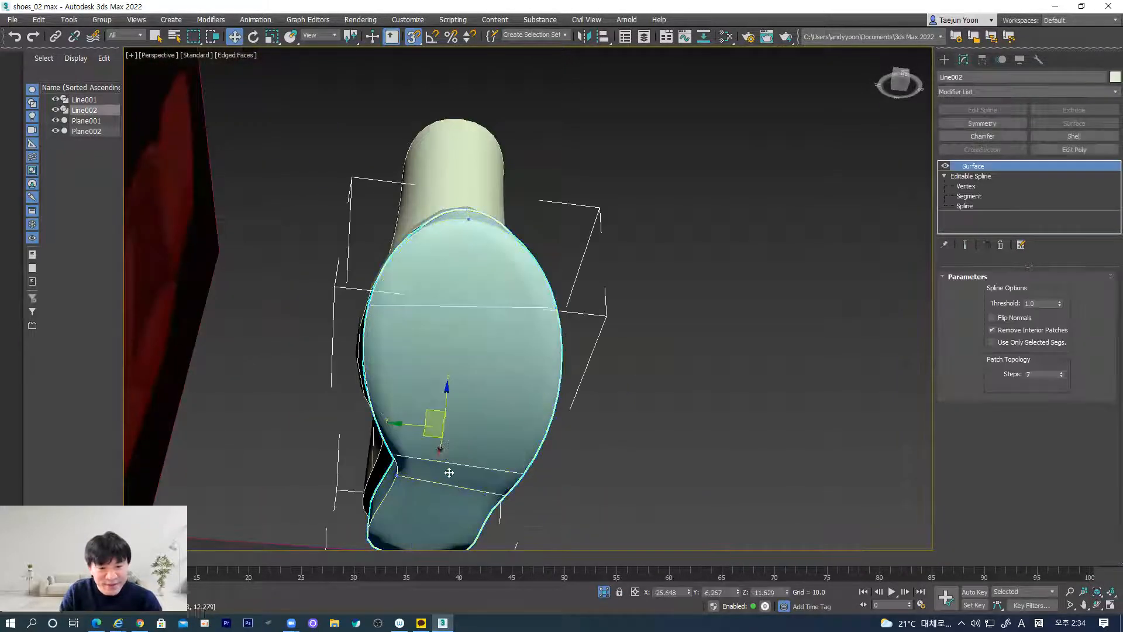
drag(413, 427, 409, 424)
key(ctrl+z)
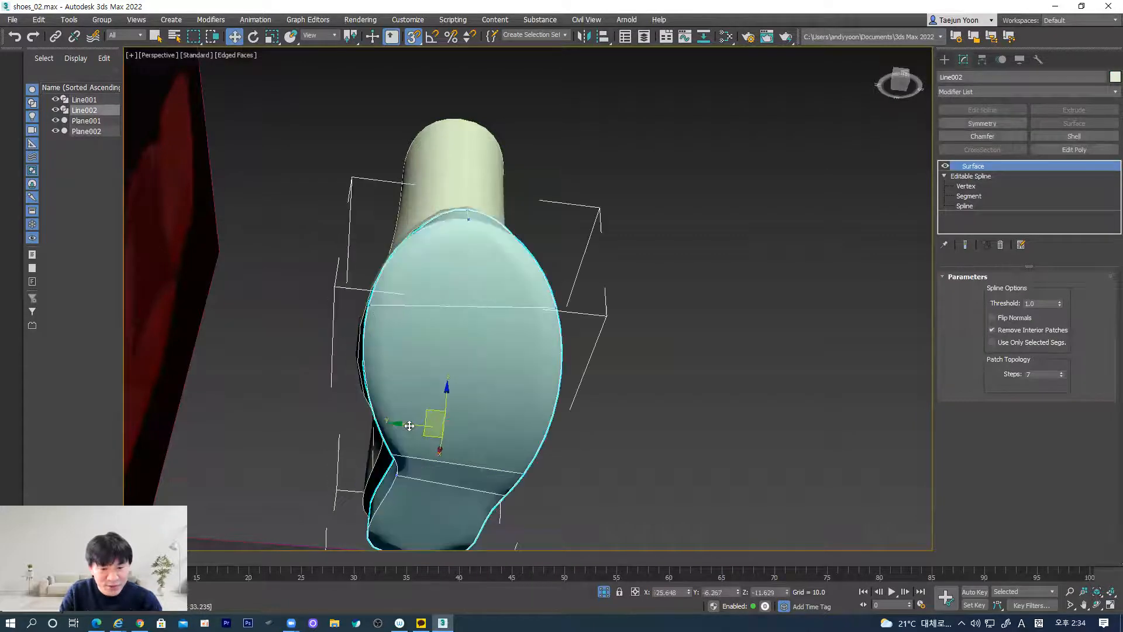
click(413, 36)
drag(414, 426, 402, 427)
mouse_move(416, 431)
alt+middle_down()
mouse_move(476, 466)
mouse_move(394, 383)
mouse_move(431, 501)
mouse_move(386, 441)
mouse_move(509, 451)
mouse_move(521, 426)
mouse_move(542, 462)
mouse_move(564, 433)
mouse_move(453, 397)
mouse_move(491, 431)
mouse_move(447, 410)
mouse_move(419, 434)
alt+middle_up()
key(ctrl+z)
Step: Move the boot body's lower vertices at the inner arch onto the sole outline in the Top view
click(463, 385)
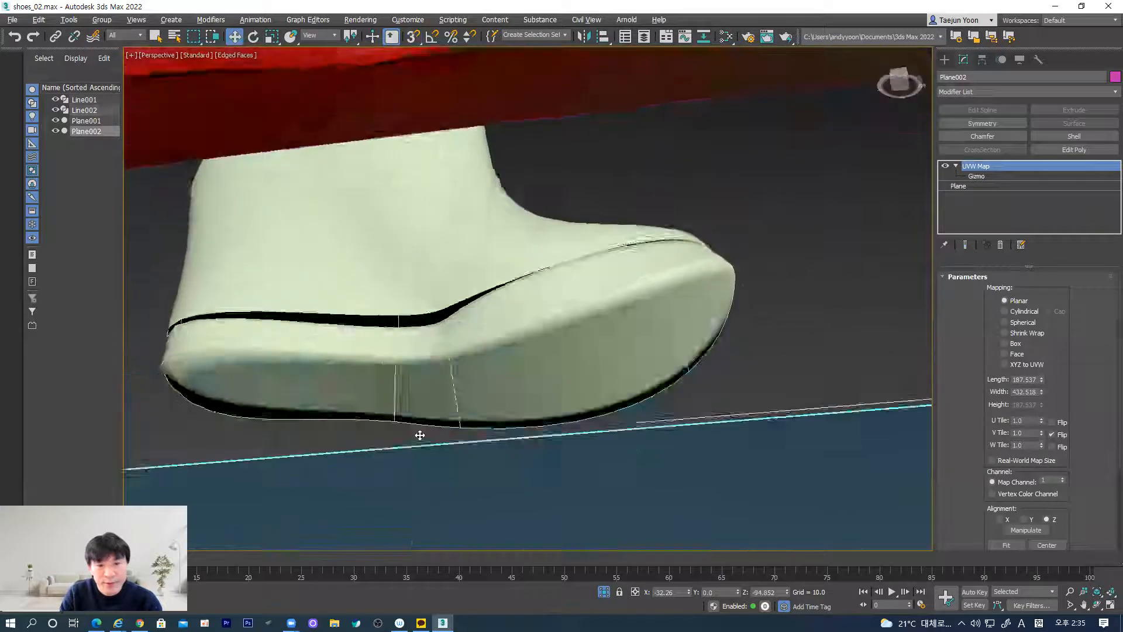
click(392, 347)
scroll(392, 347, up, 4)
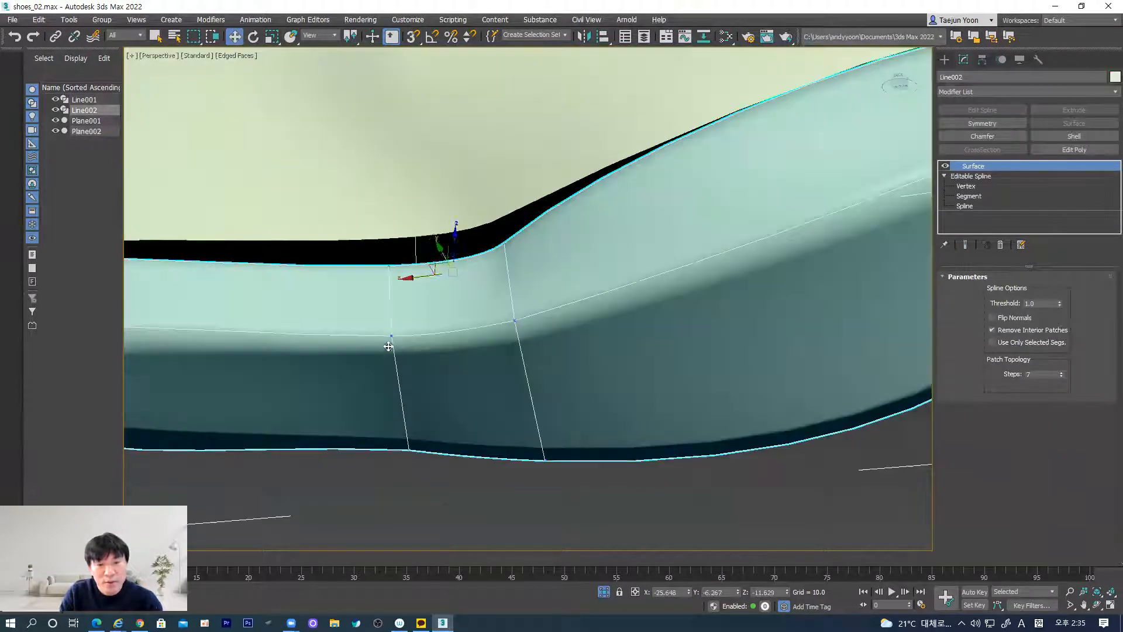
click(458, 229)
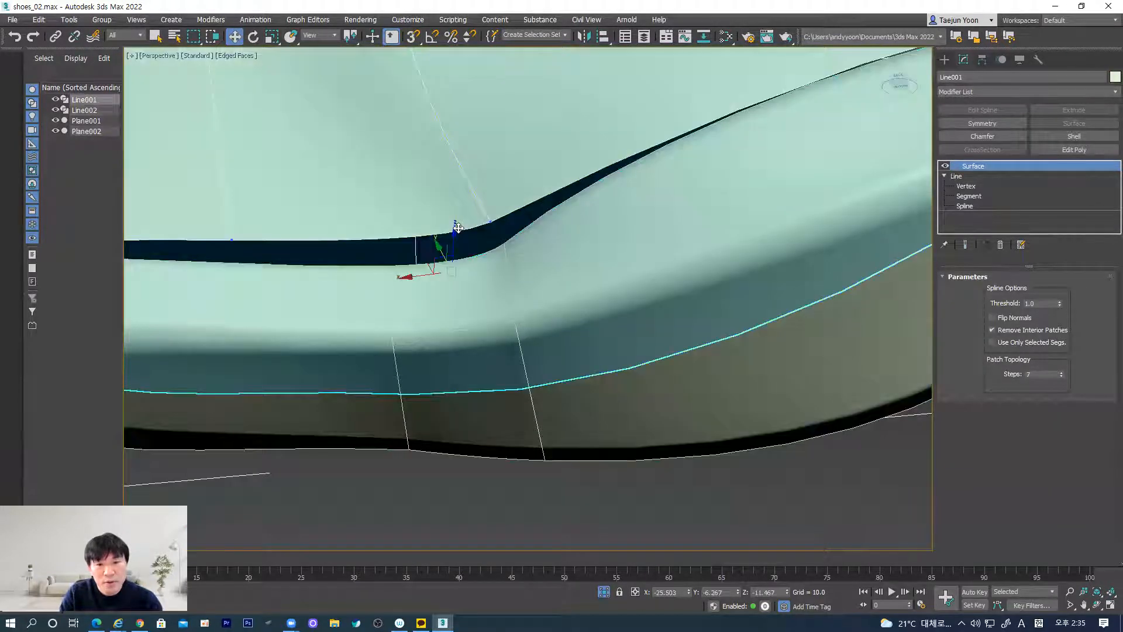
click(961, 186)
click(490, 221)
alt+middle_drag(511, 228, 451, 377)
key(t)
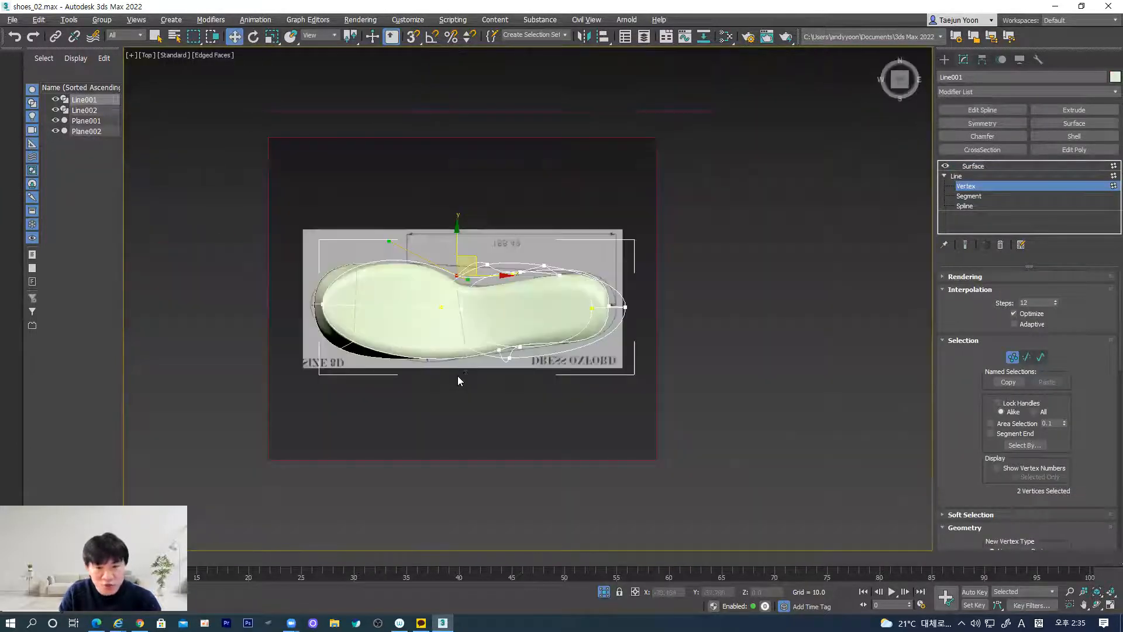
key(z)
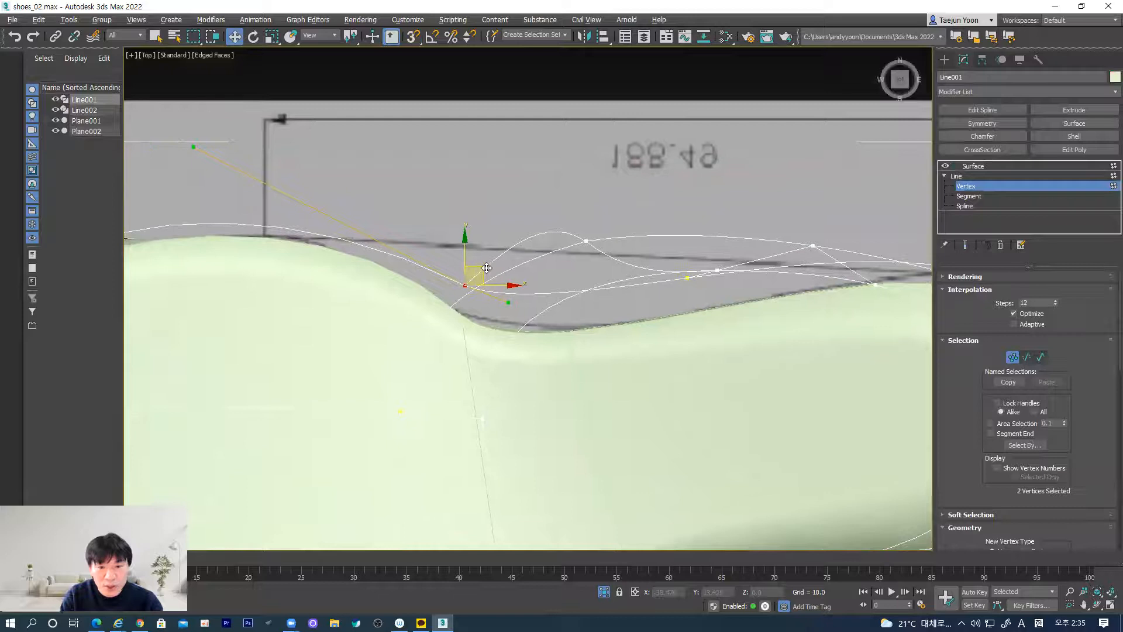
drag(487, 268, 471, 304)
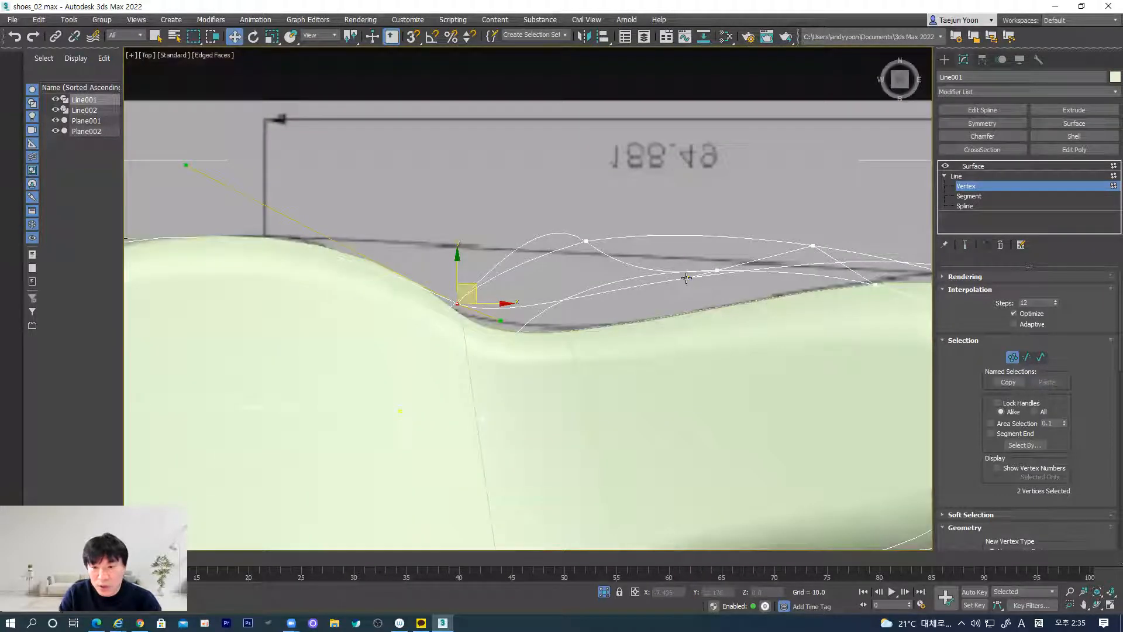
Step: Try to move the boot's next lower-edge vertex toward the heel onto the sole outline
click(686, 278)
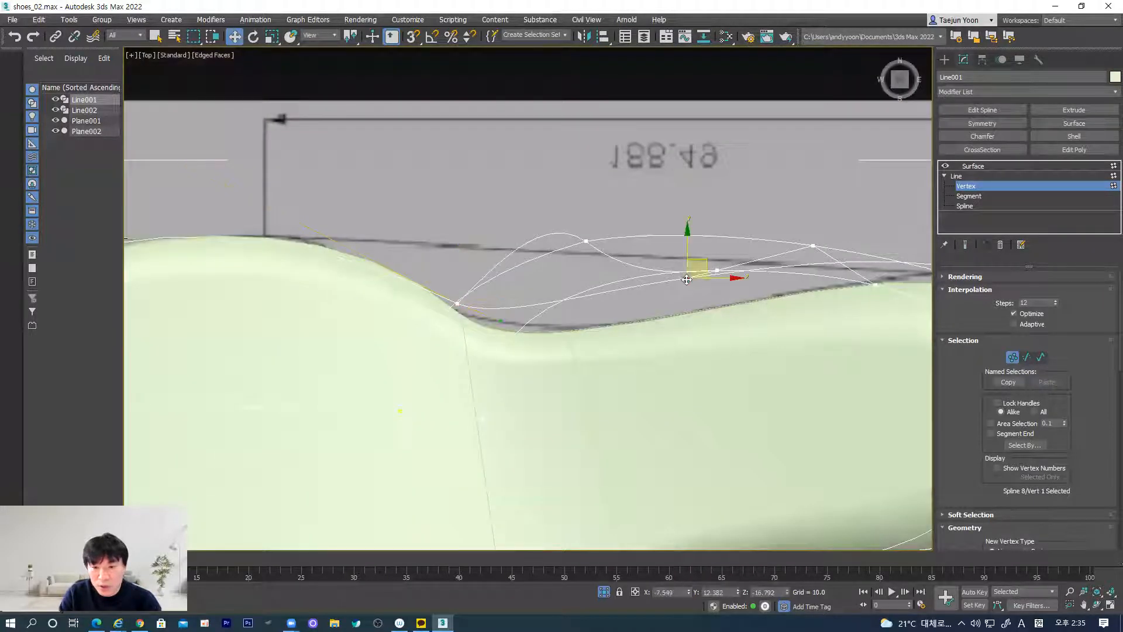
mouse_move(692, 287)
mouse_down()
mouse_move(696, 267)
mouse_move(703, 293)
mouse_up()
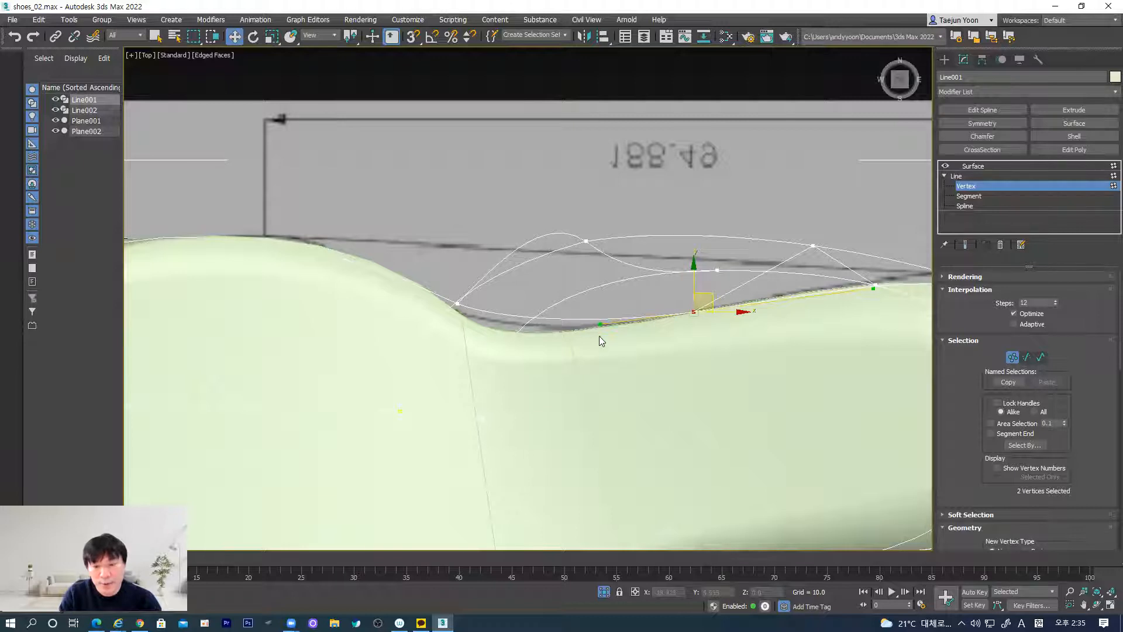
key(ctrl+z)
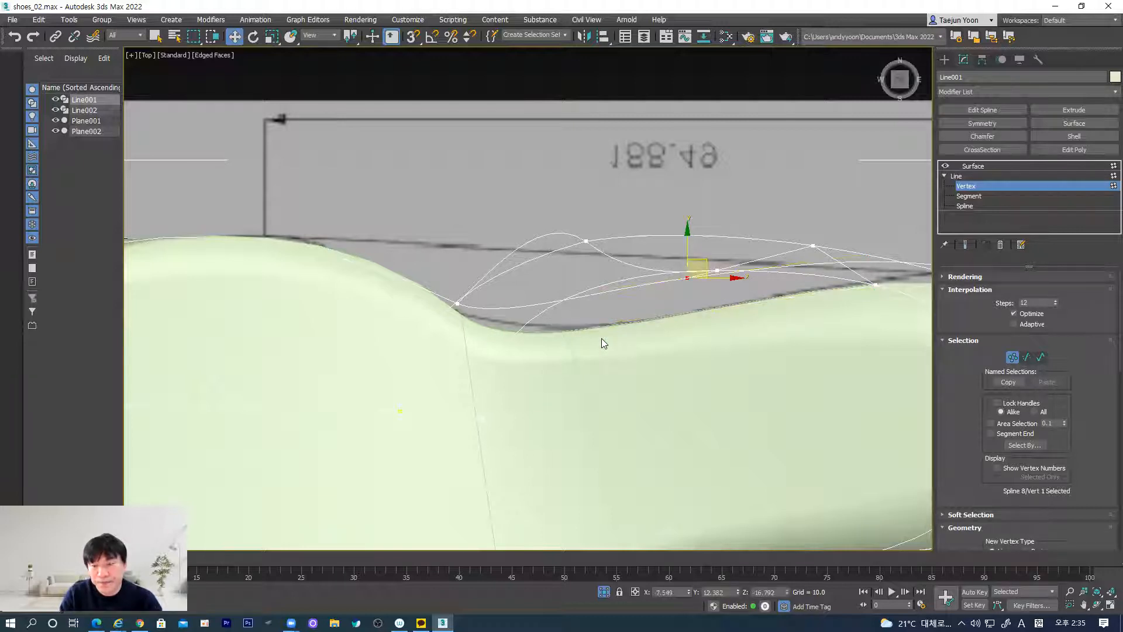
Step: Move the two overlapping lower-edge vertices between the inner arch and heel onto the sole outline in the Top view
scroll(602, 338, down, 5)
alt+middle_drag(568, 365, 817, 287)
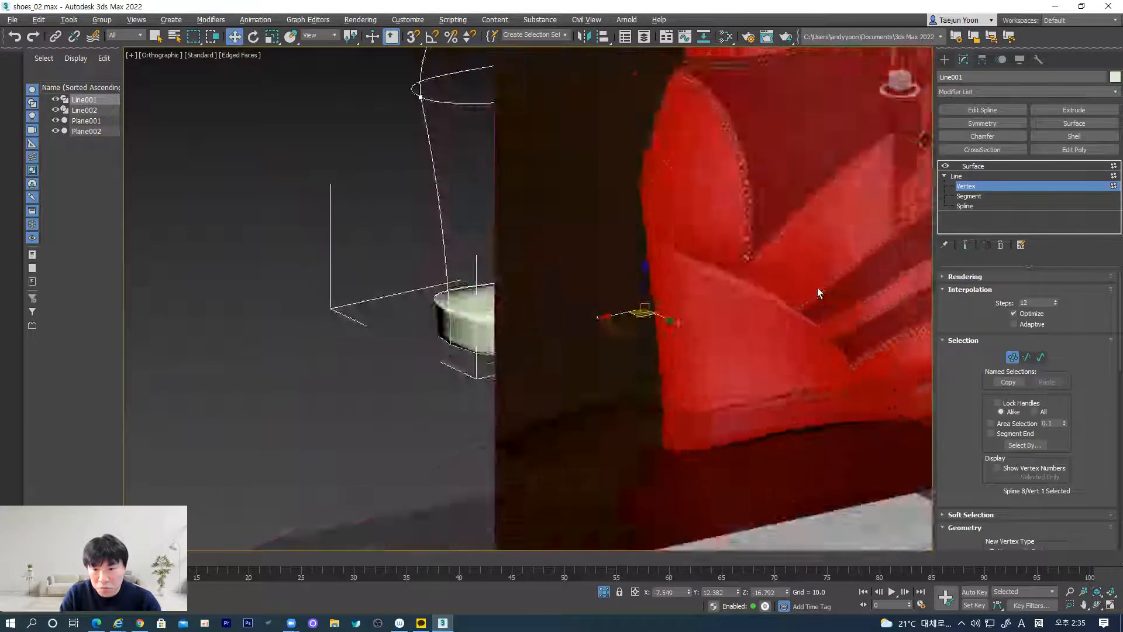
key(t)
scroll(646, 299, up, 5)
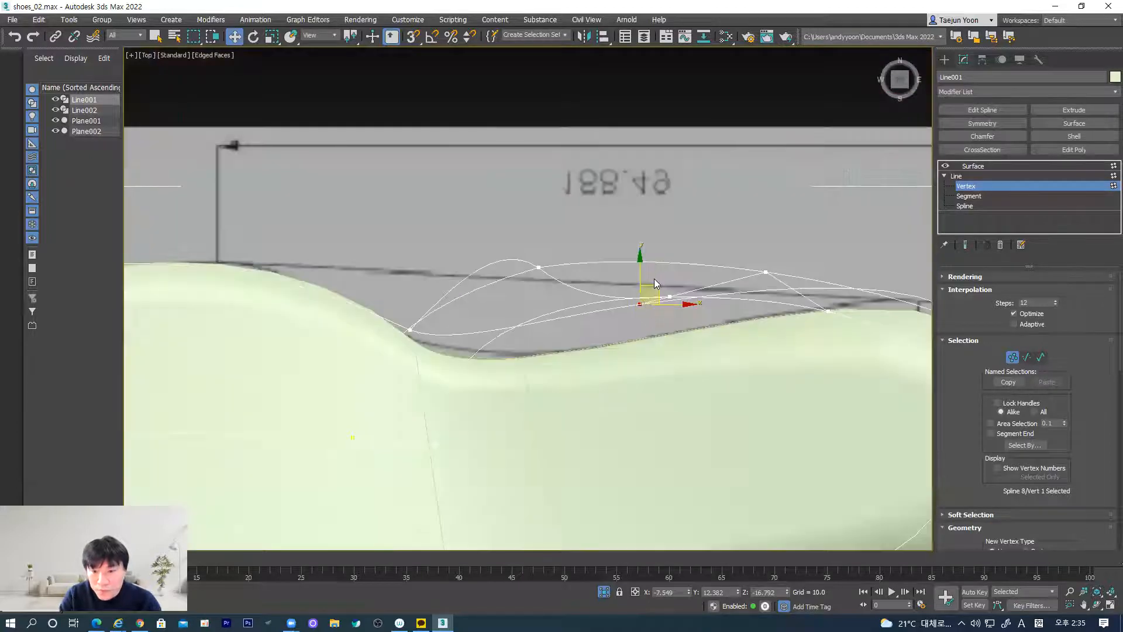
middle_drag(654, 280, 655, 207)
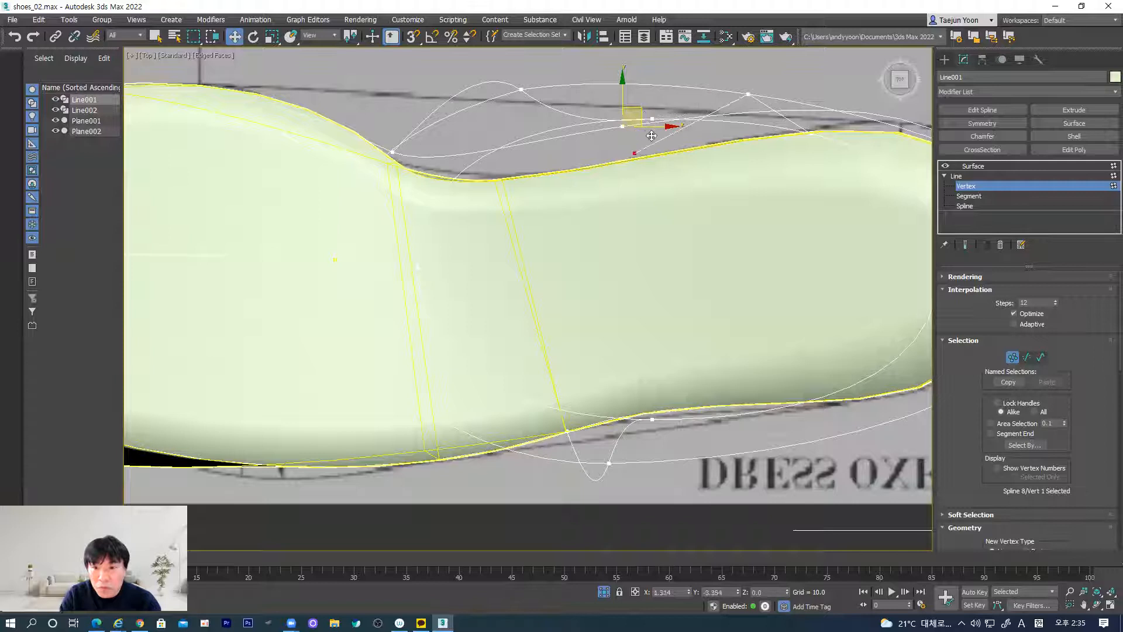
drag(654, 107, 615, 154)
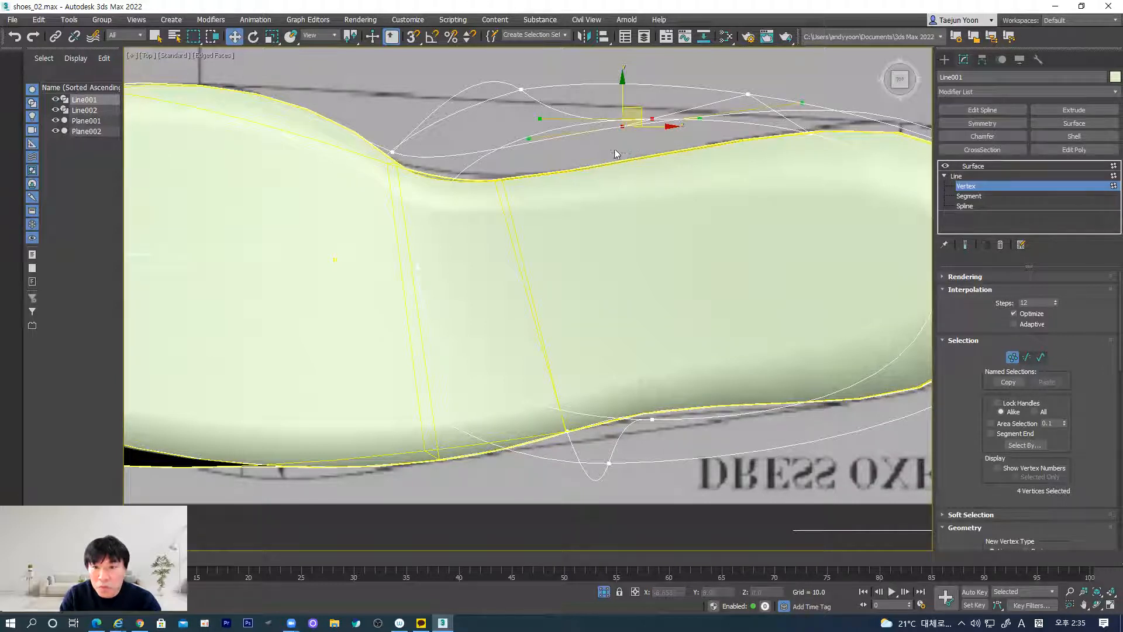
drag(644, 111, 649, 142)
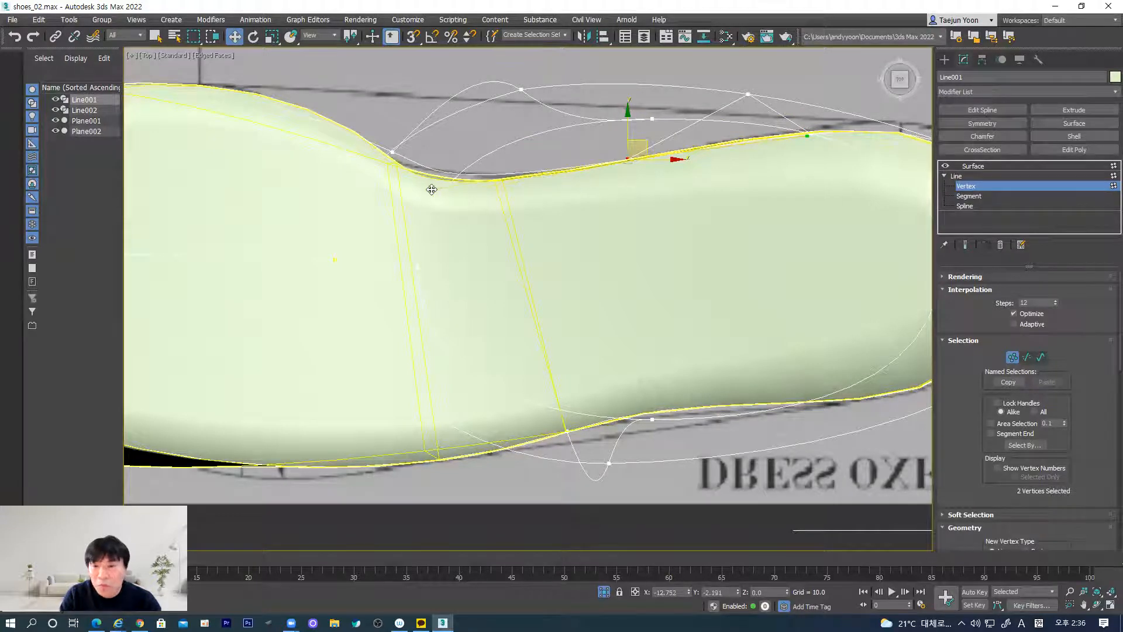
Step: Select the boot's lower-edge vertices at the inner arch, adjust their tangent handle along the sole edge, and return to the Surface modifier
alt+middle_drag(778, 175, 611, 159)
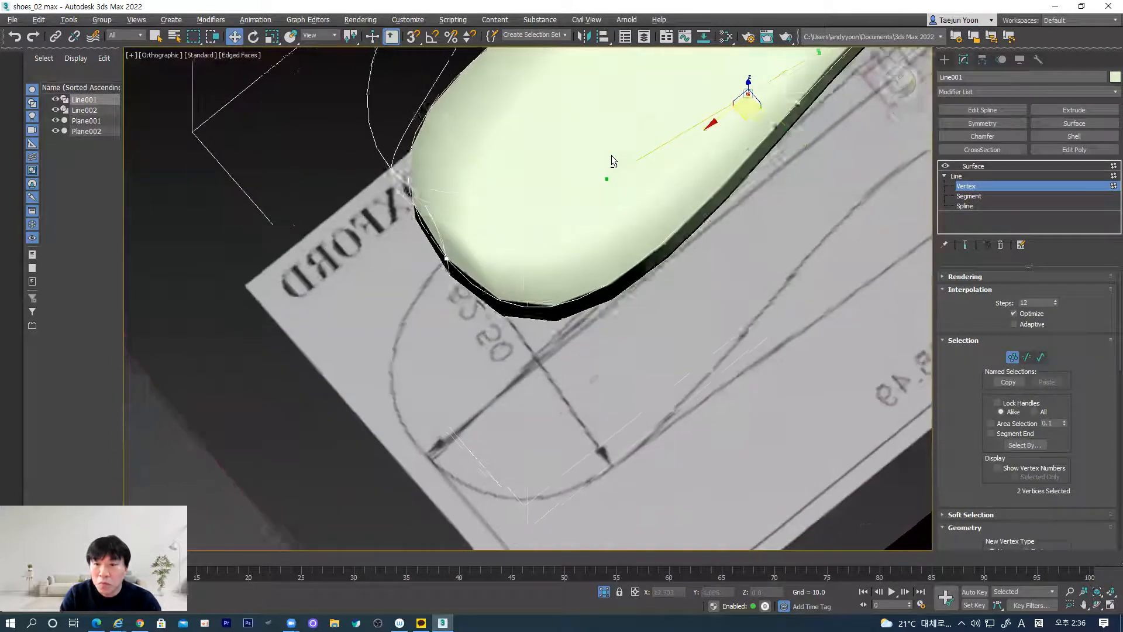
scroll(612, 164, down, 3)
key(p)
alt+middle_drag(704, 228, 523, 387)
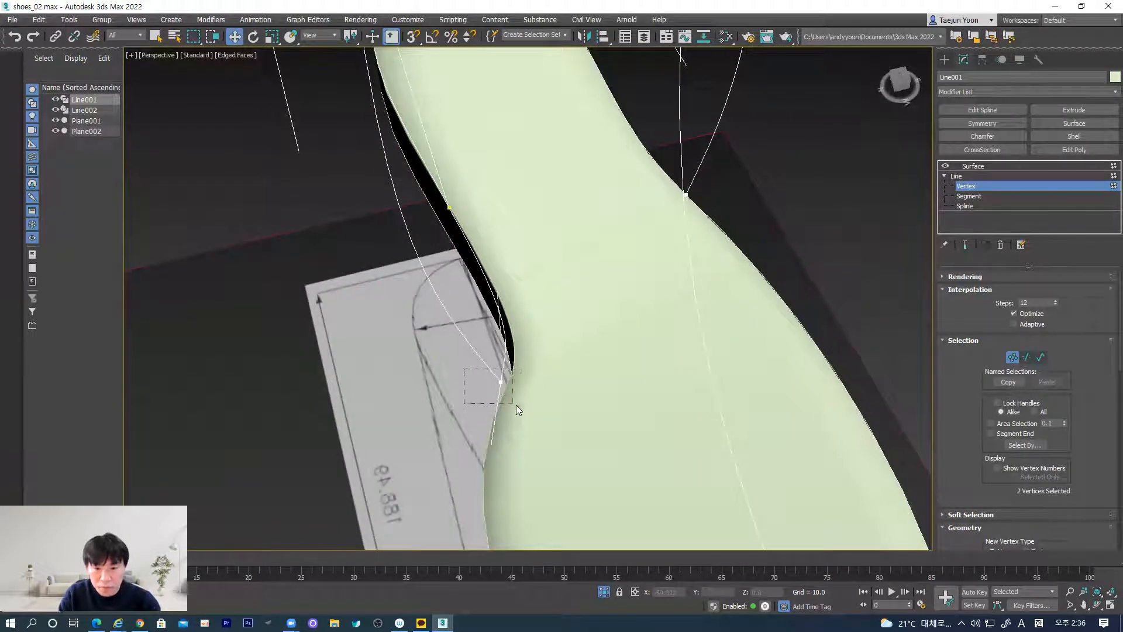
drag(470, 392, 470, 391)
alt+middle_drag(470, 391, 528, 398)
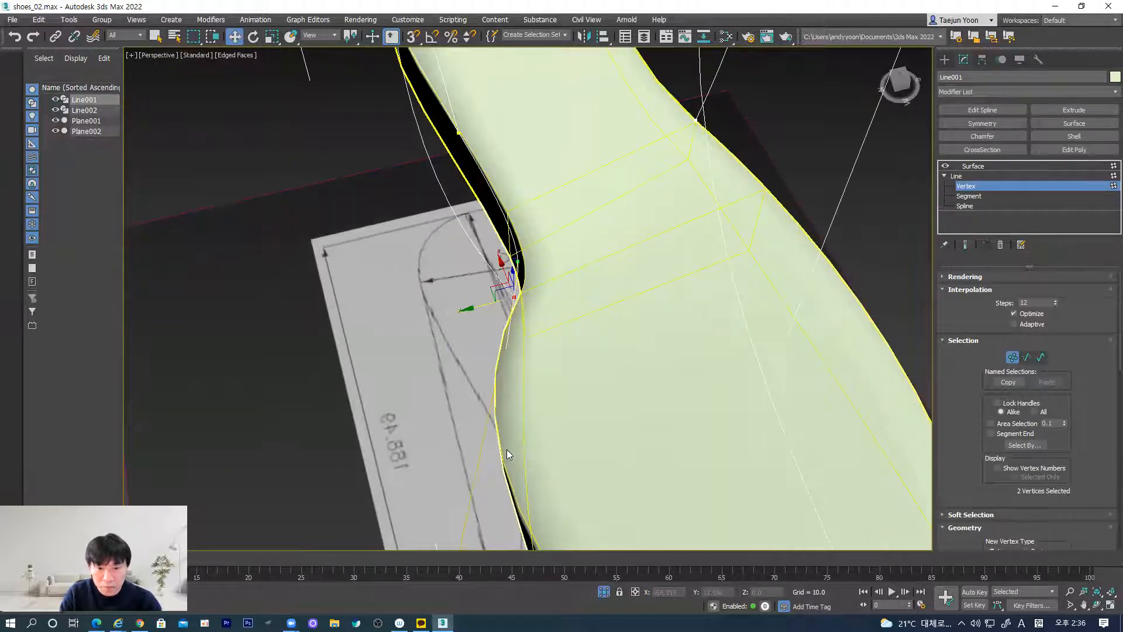
alt+middle_drag(462, 537, 482, 412)
drag(474, 363, 450, 336)
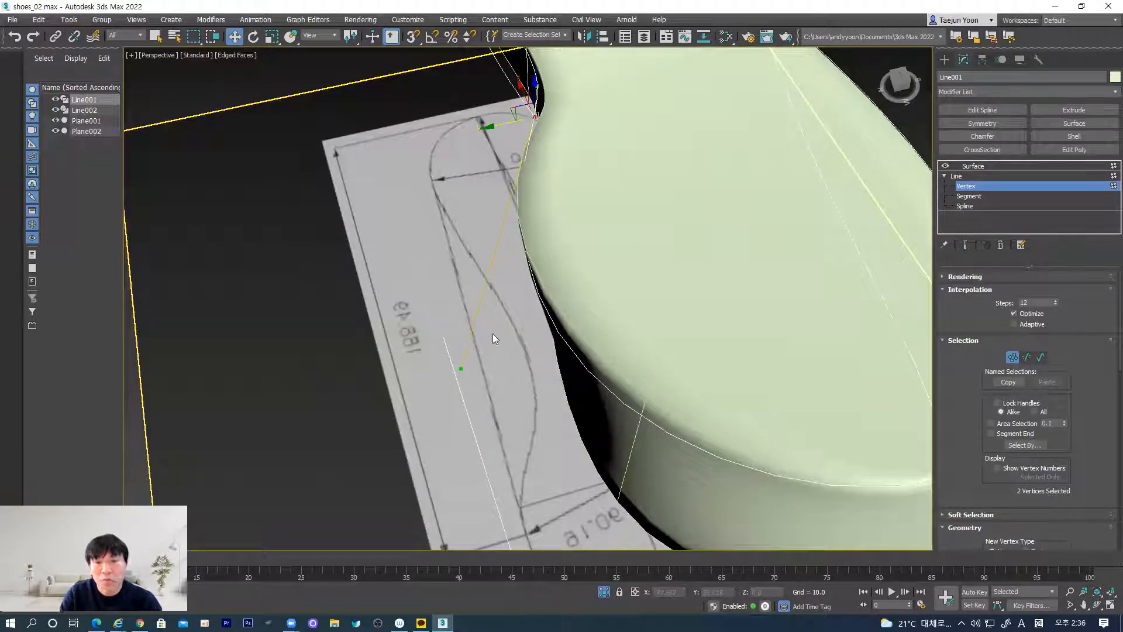
scroll(493, 334, down, 4)
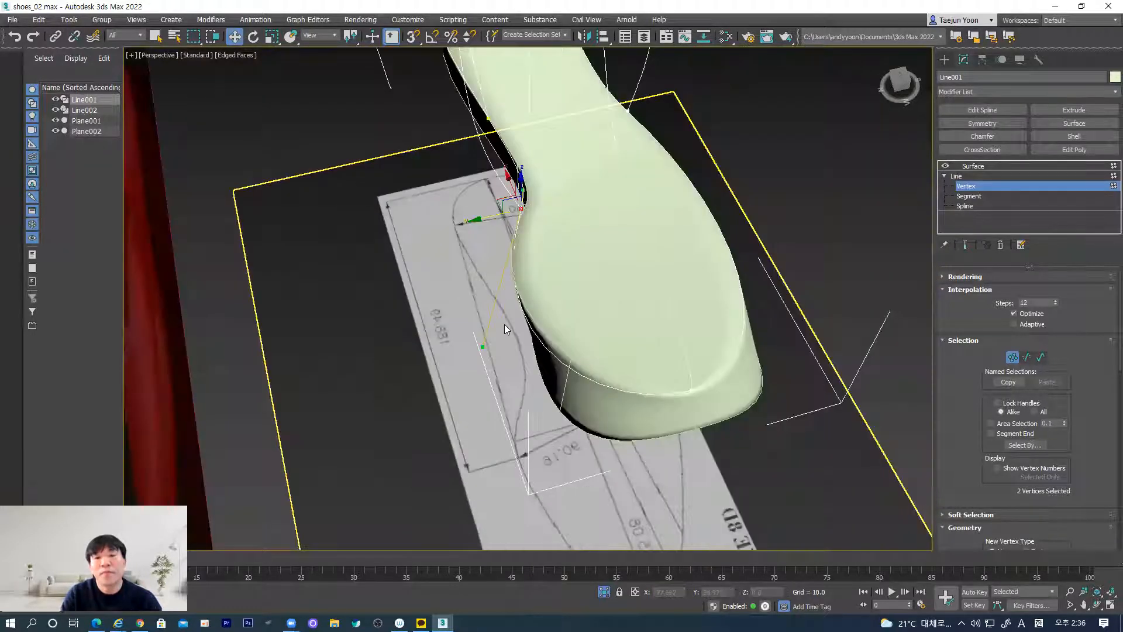
click(1012, 358)
click(975, 166)
Step: Examine the seam between the boot body and the sole up close and in the Left and Front views
scroll(585, 185, up, 6)
alt+middle_drag(585, 185, 591, 117)
middle_drag(564, 161, 495, 319)
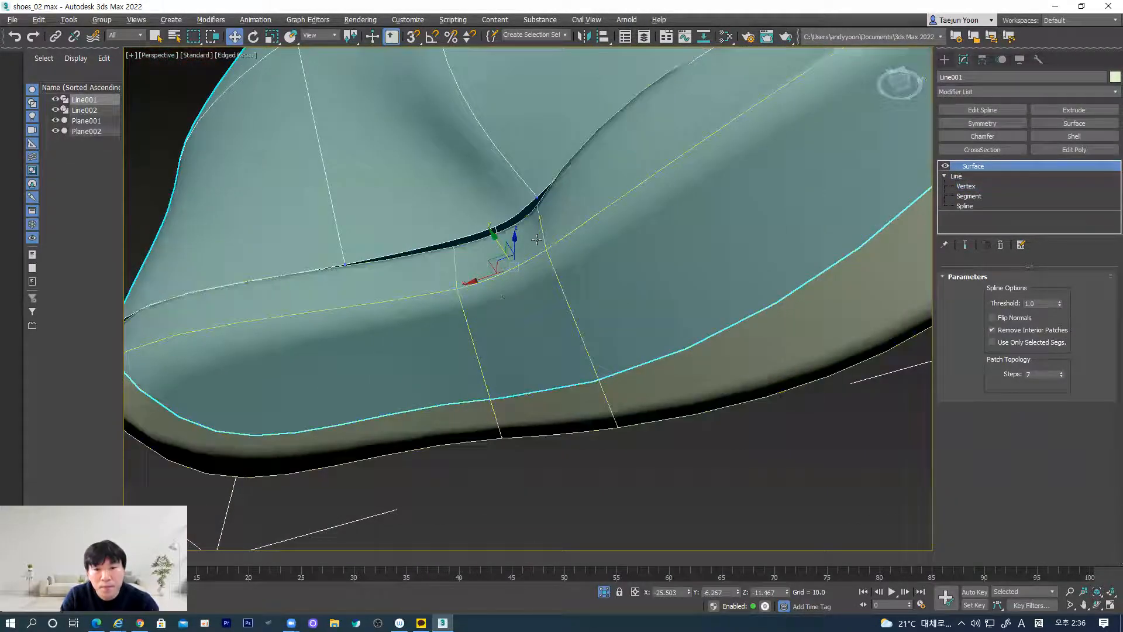
alt+middle_drag(536, 239, 521, 131)
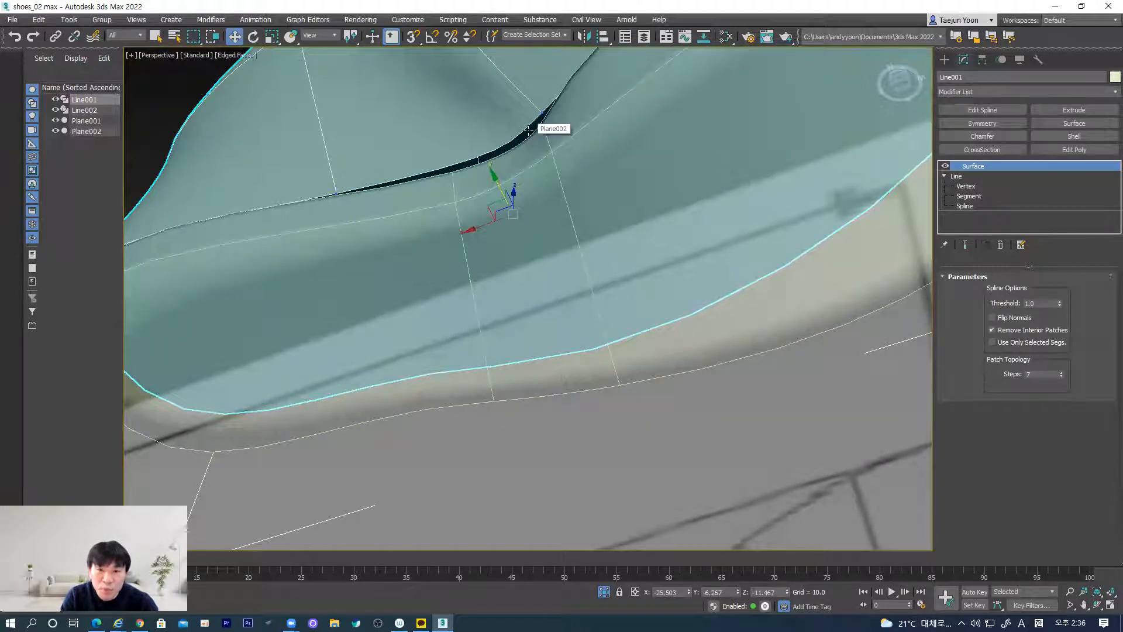
alt+middle_drag(521, 168, 767, 242)
scroll(772, 245, down, 4)
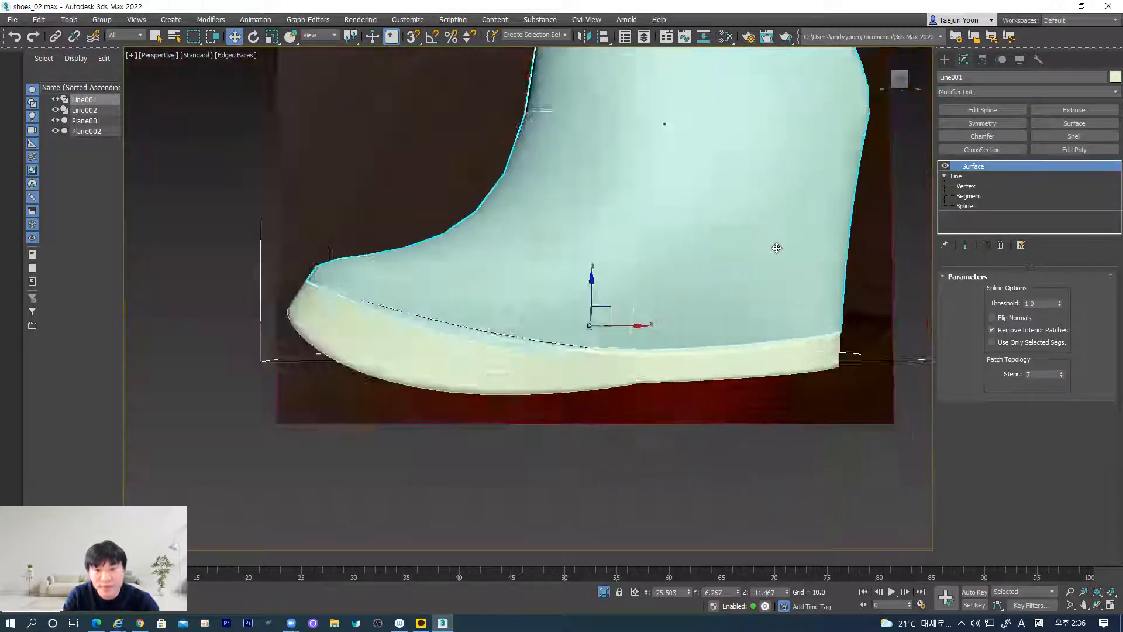
middle_drag(694, 324, 655, 354)
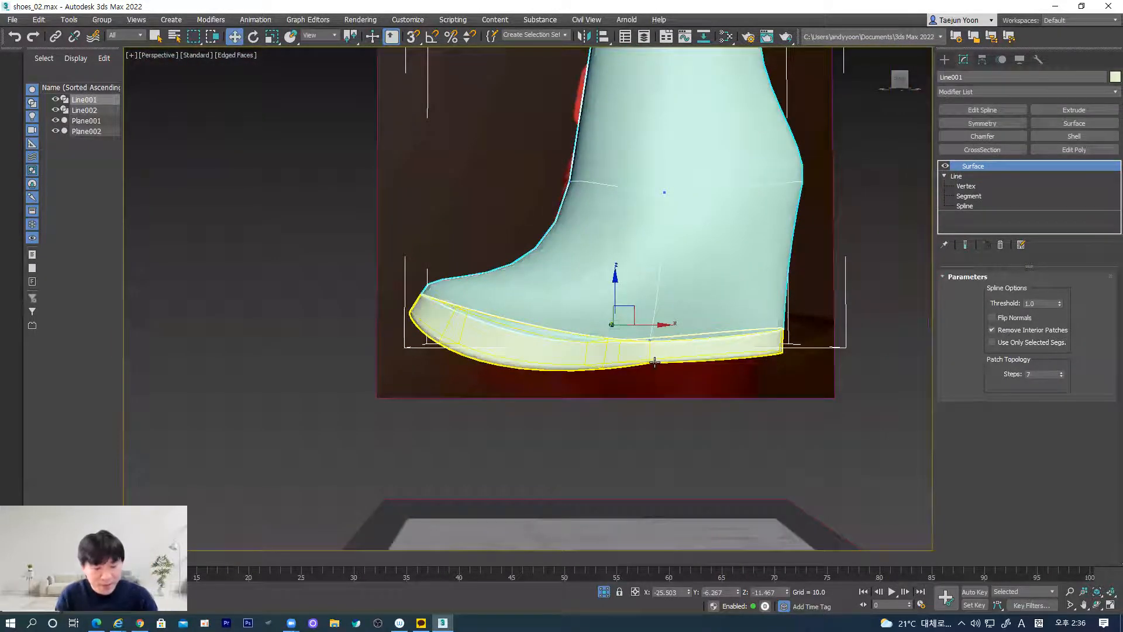
key(l)
middle_drag(518, 332, 520, 372)
scroll(521, 369, up, 4)
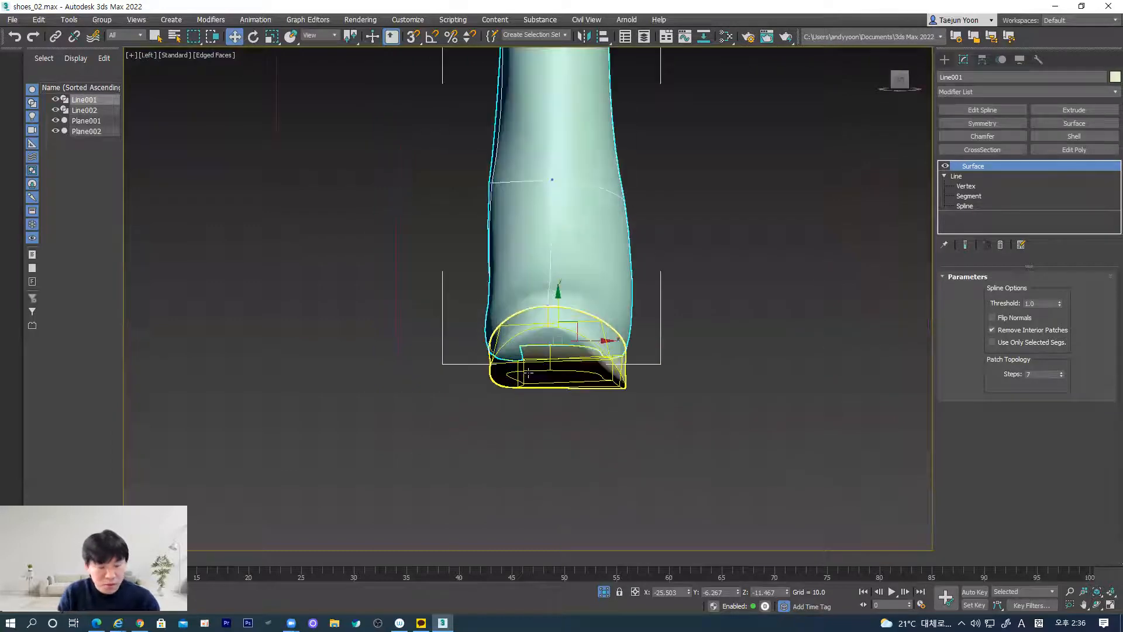
key(f)
scroll(502, 407, up, 4)
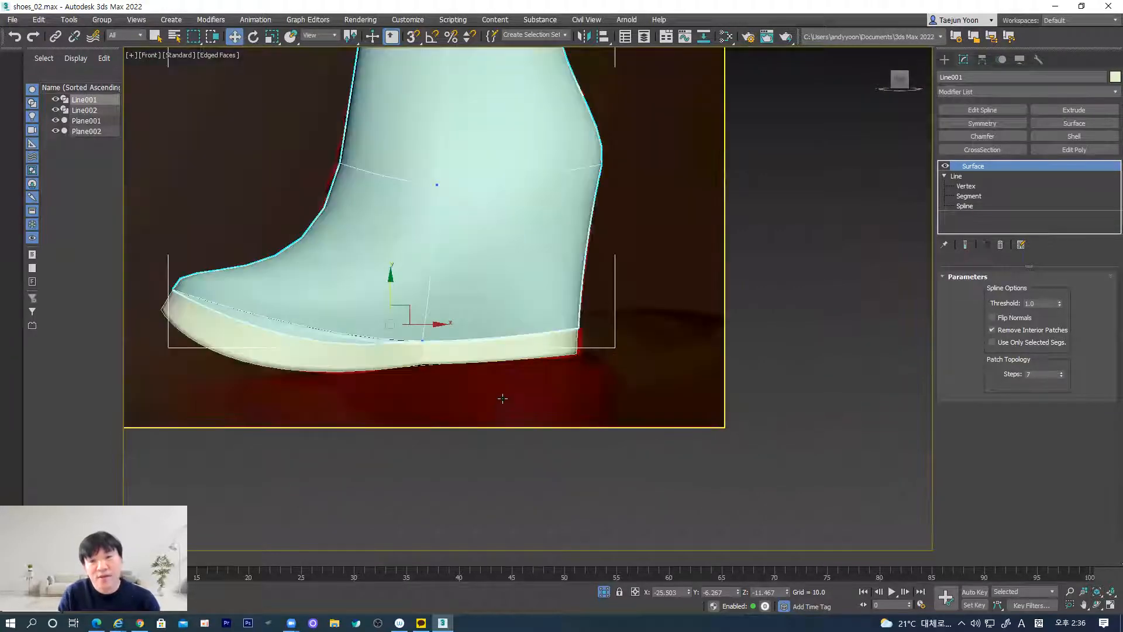
middle_drag(458, 406, 576, 498)
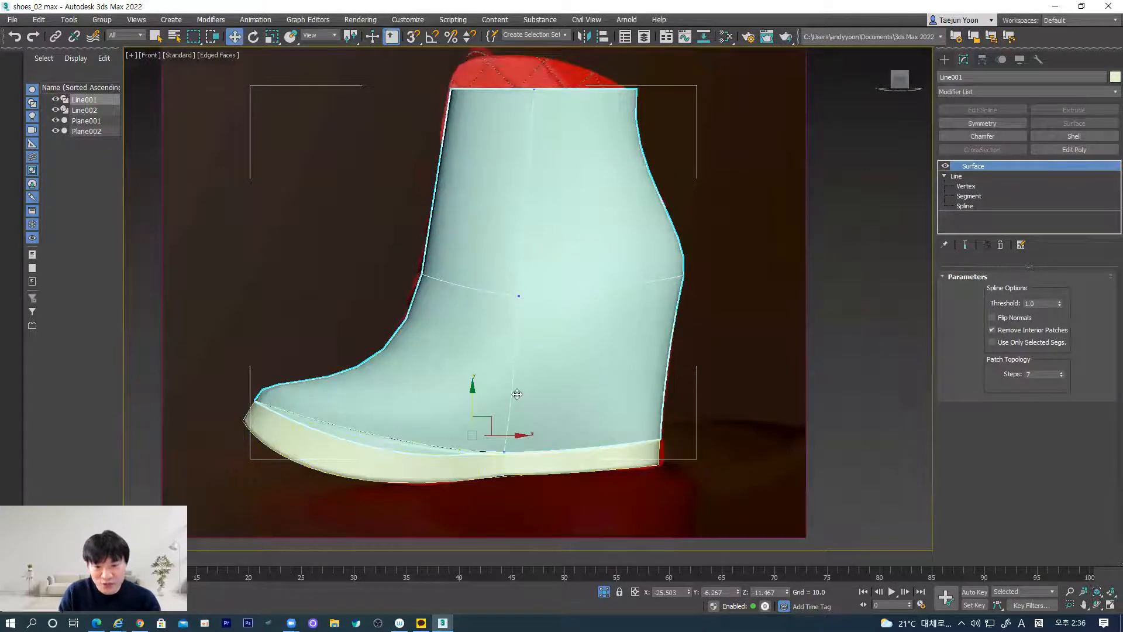
mouse_move(486, 415)
mouse_down()
mouse_move(804, 265)
mouse_move(794, 266)
mouse_move(704, 341)
mouse_move(886, 363)
mouse_move(541, 356)
mouse_move(487, 414)
mouse_up()
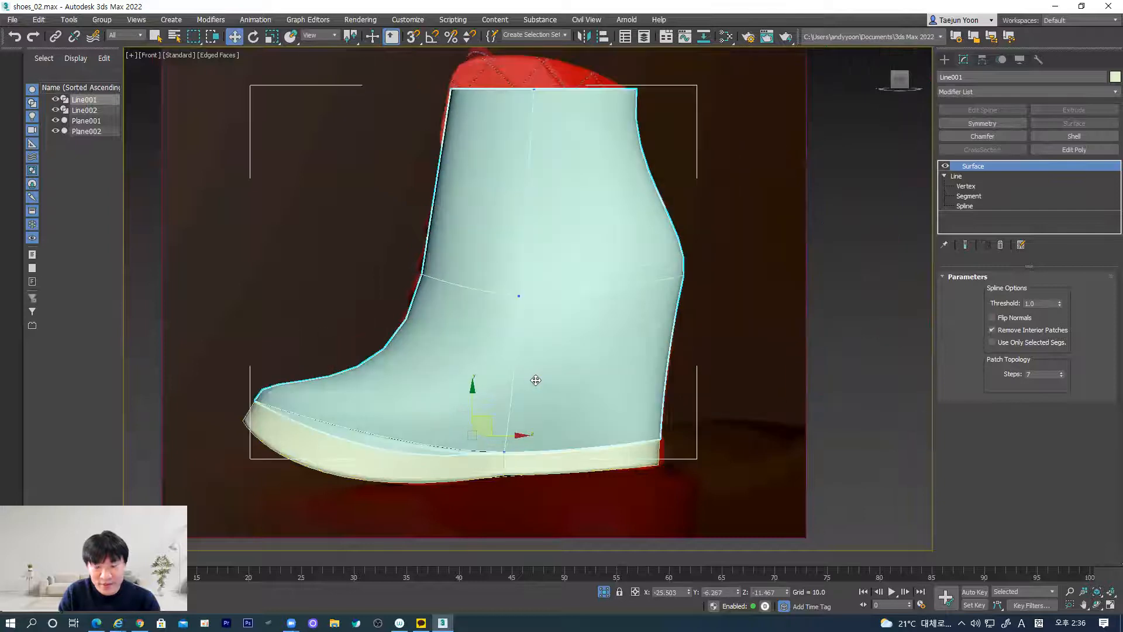
click(599, 455)
middle_drag(518, 475, 557, 436)
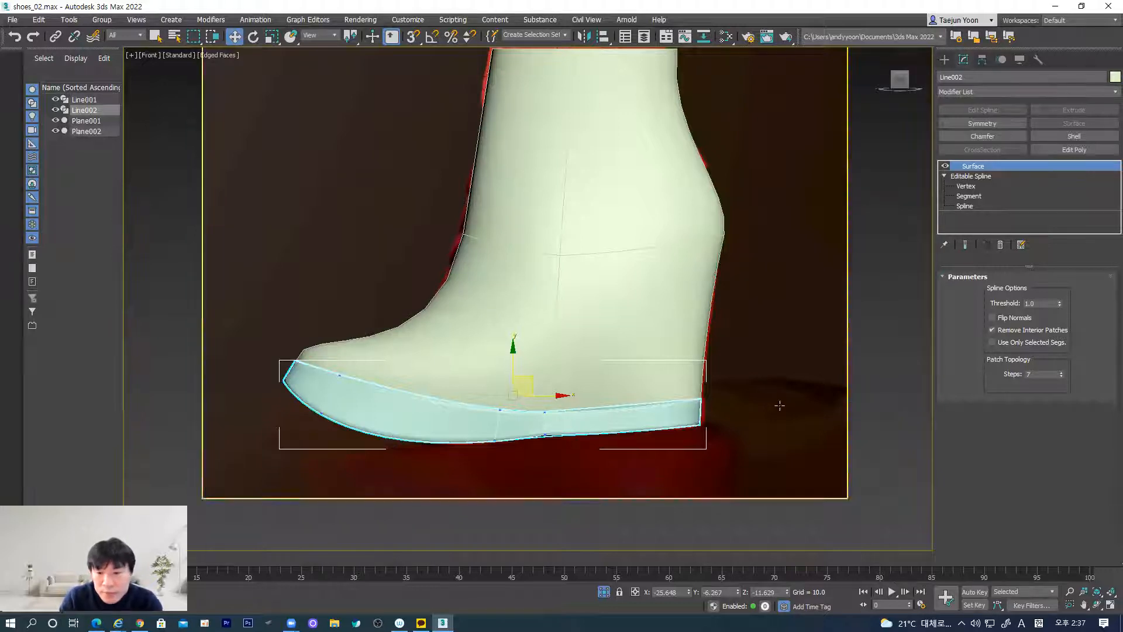
click(889, 387)
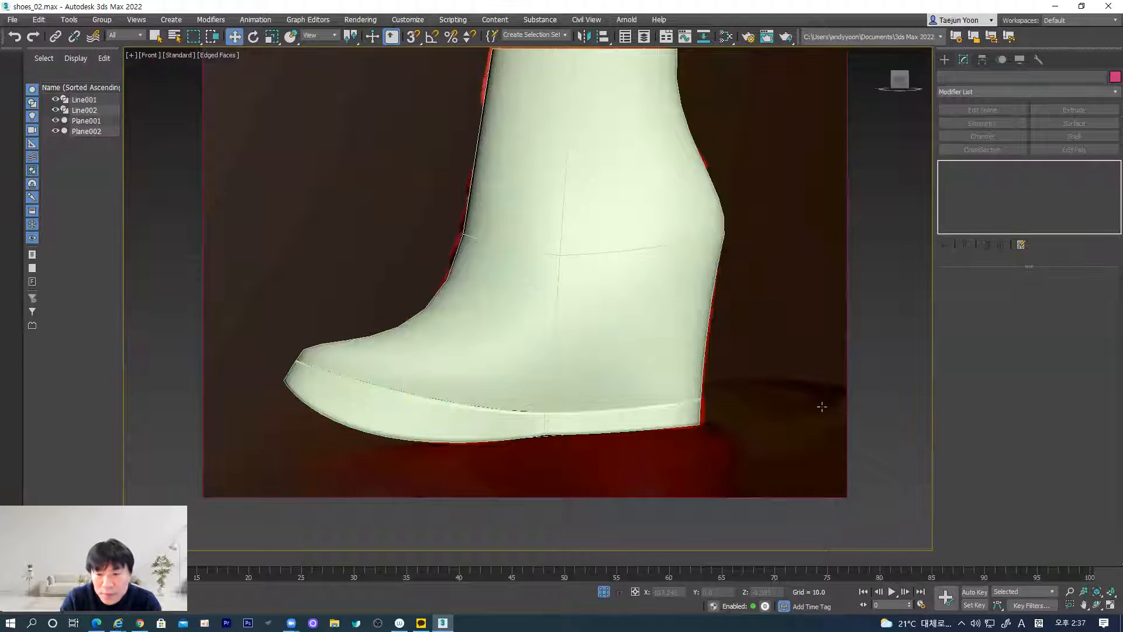
Step: Add an Edit Poly modifier to the boot body above its Surface modifier
click(620, 347)
middle_drag(688, 346, 633, 369)
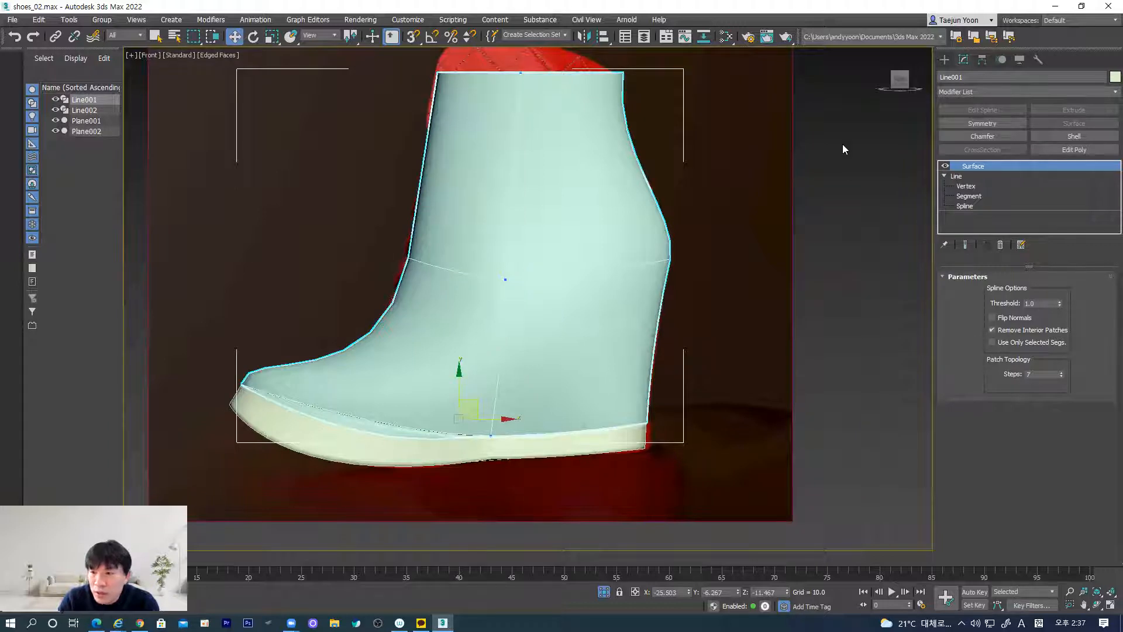
right_click(605, 264)
click(832, 255)
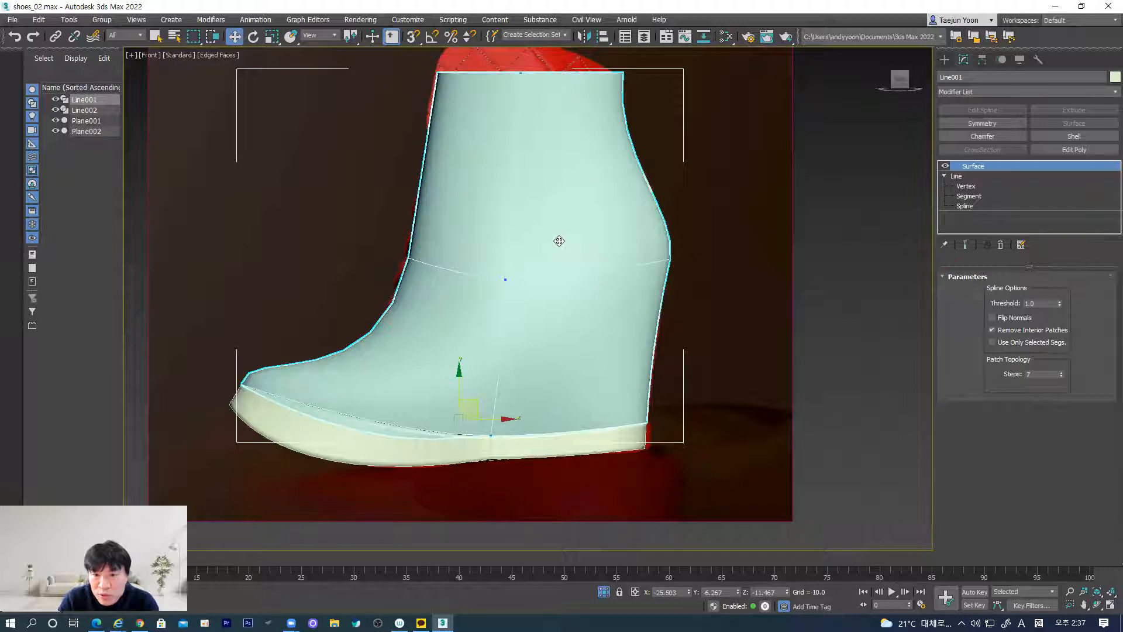
click(1074, 150)
alt+middle_drag(557, 395, 533, 396)
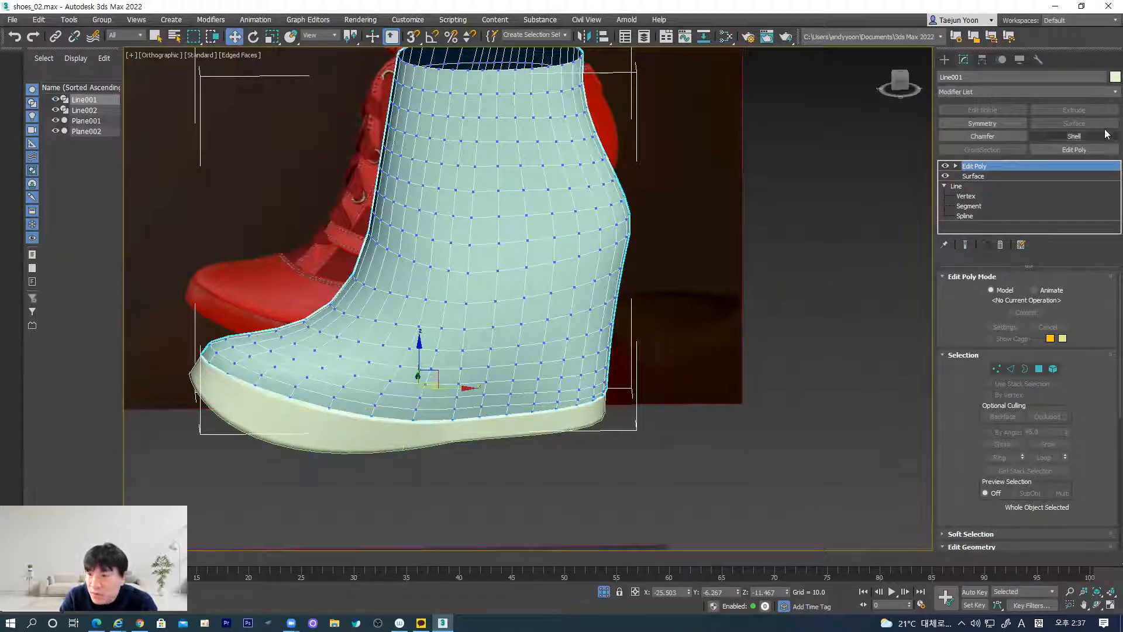
Step: Add an Edit Poly modifier to the sole object Line002
alt+middle_drag(601, 340, 596, 394)
click(595, 405)
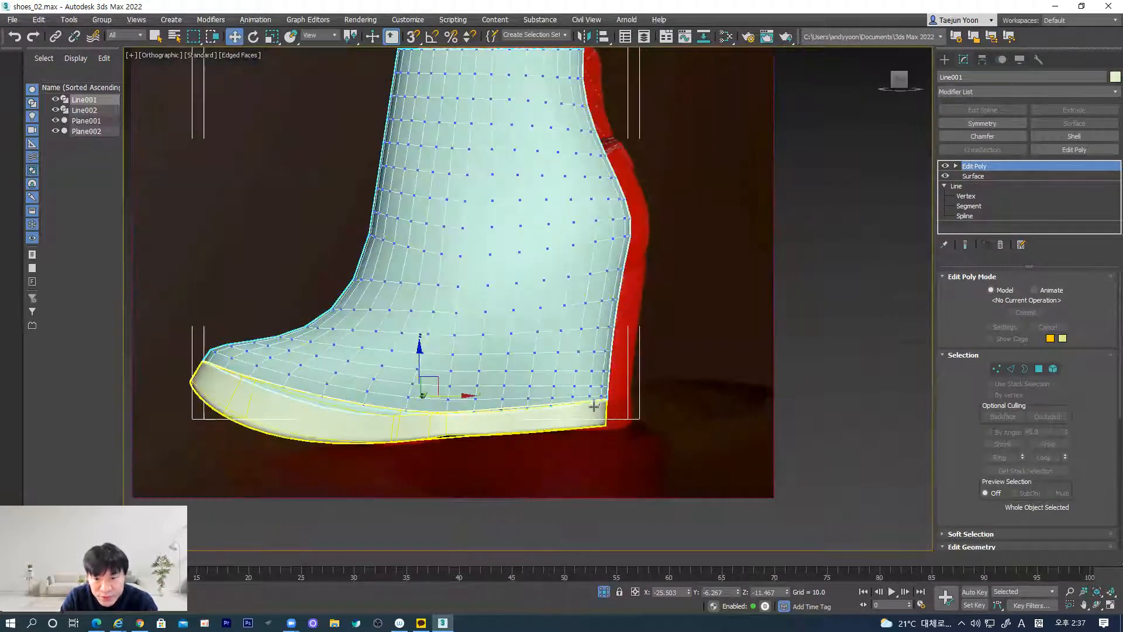
click(1074, 150)
alt+middle_drag(562, 362, 673, 421)
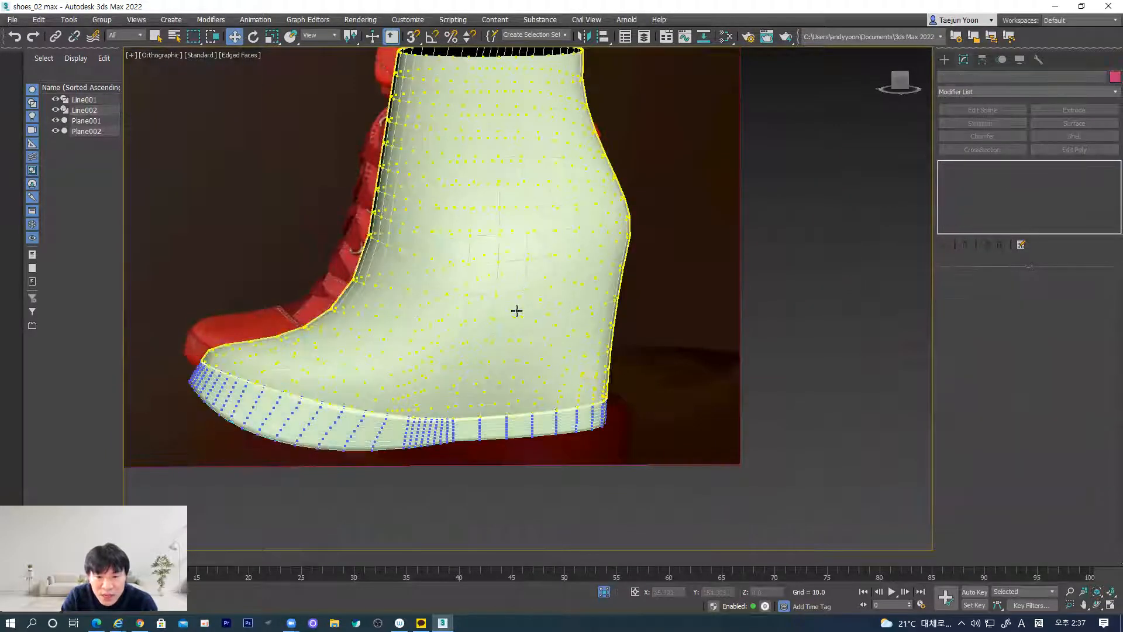
Step: Add a Retopology modifier to the boot body Line001 above its Edit Poly modifier
click(517, 312)
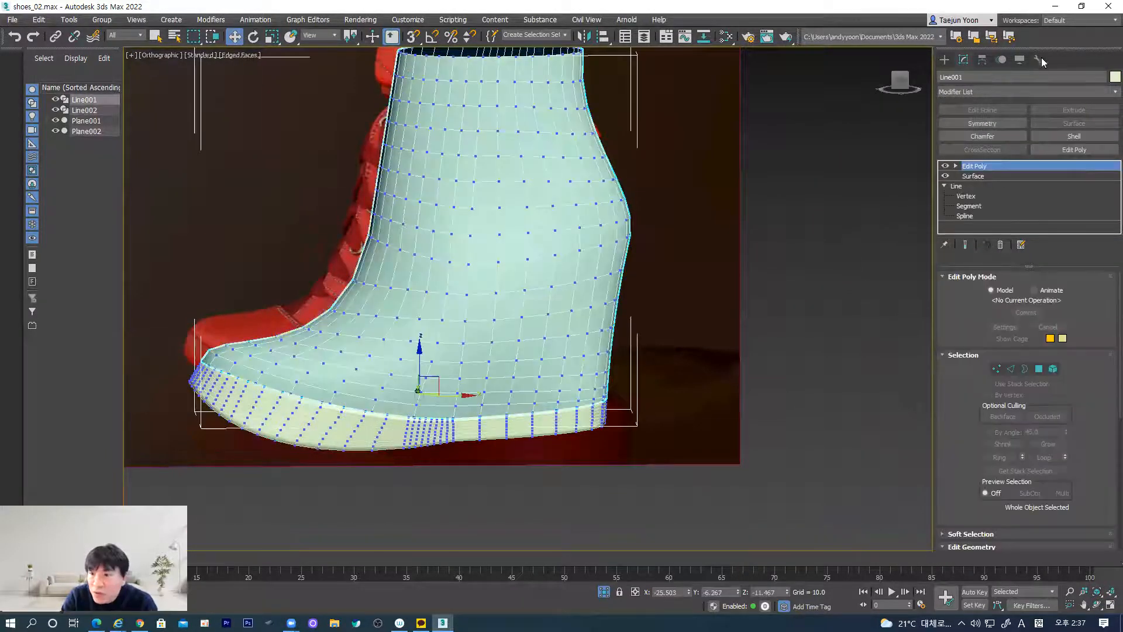
click(1109, 91)
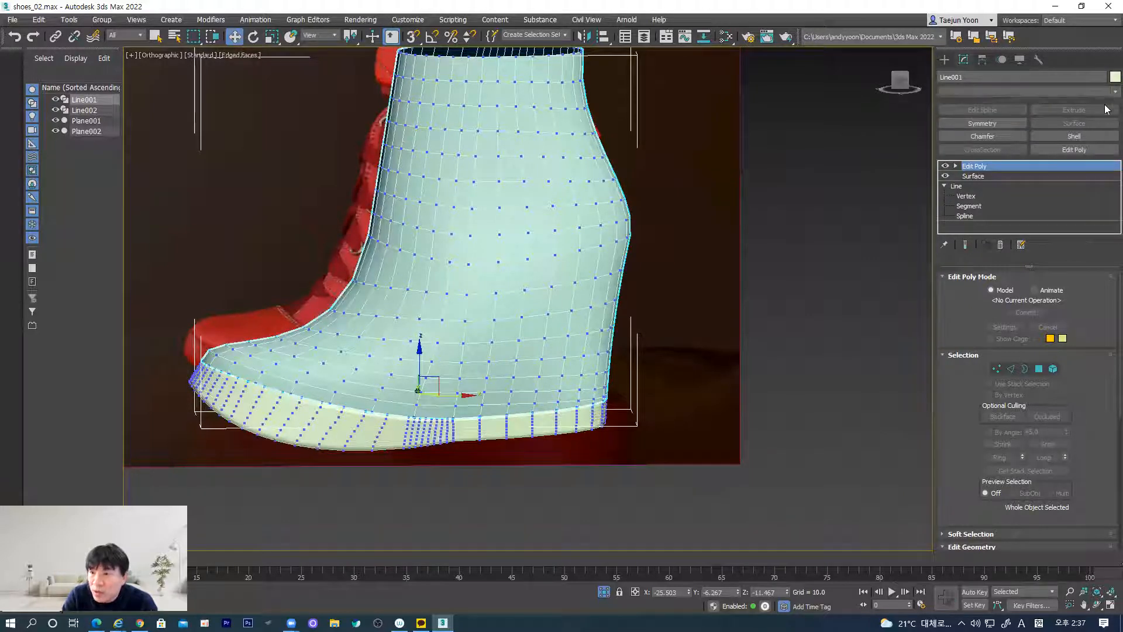
drag(1106, 120, 1106, 451)
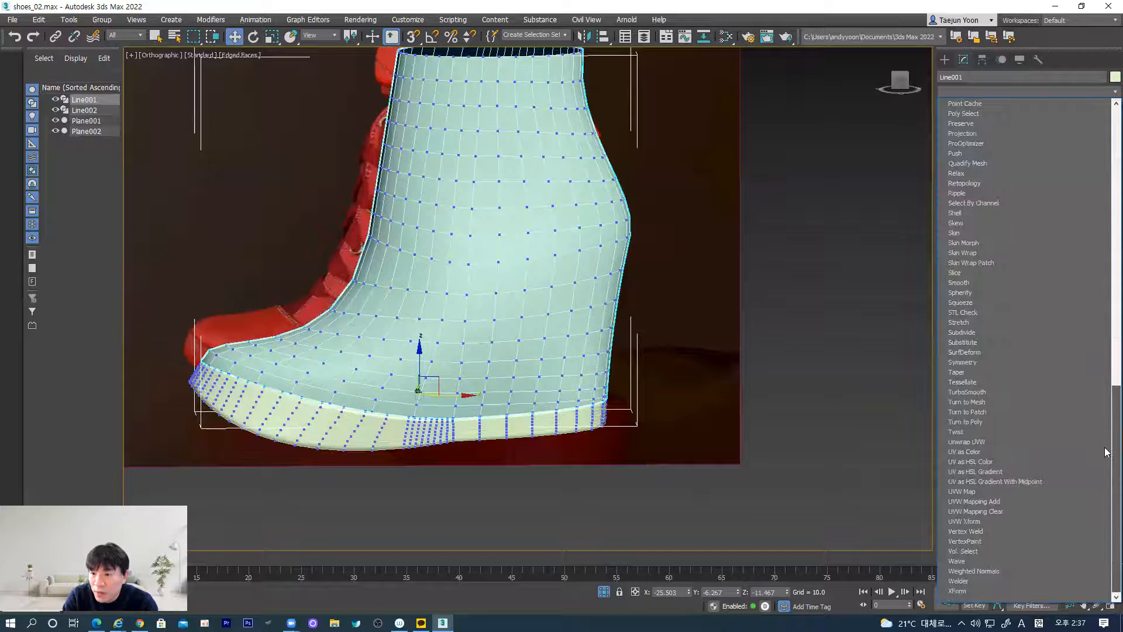
click(952, 185)
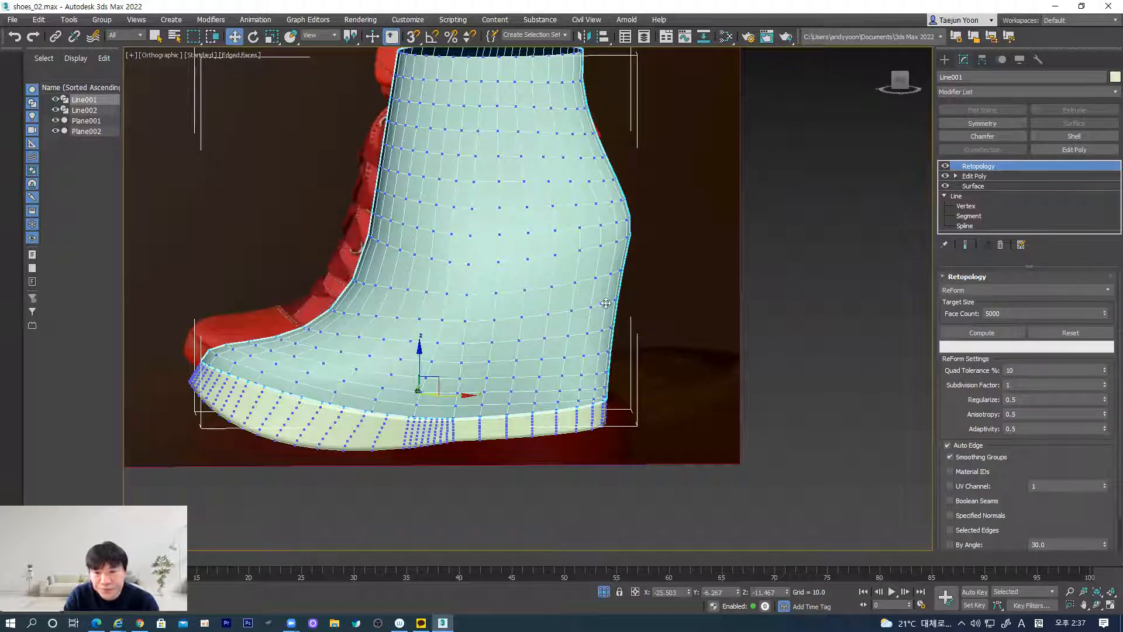
middle_drag(541, 347, 572, 385)
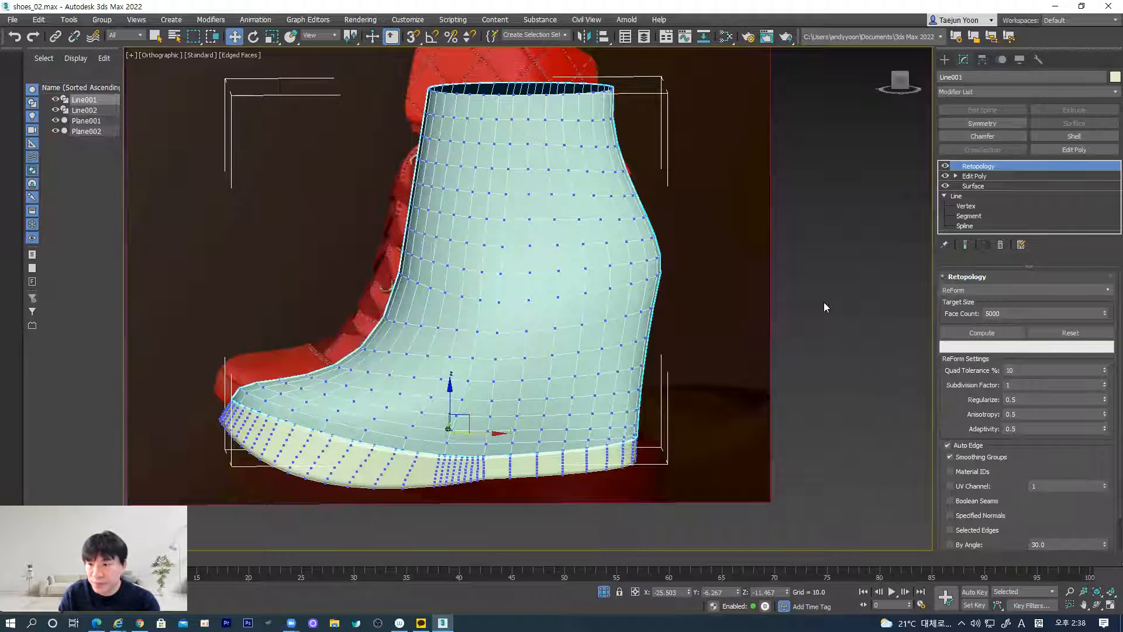
Step: Show the polygon and vertex statistics in the viewport, keeping the boot body selected
key(7)
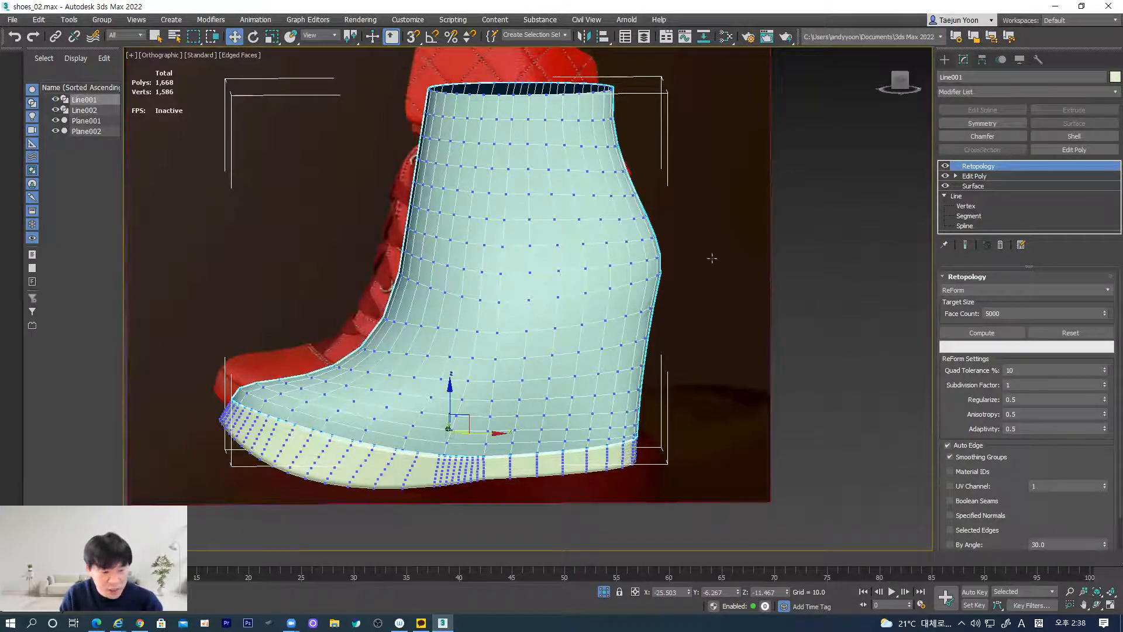
click(825, 251)
click(584, 271)
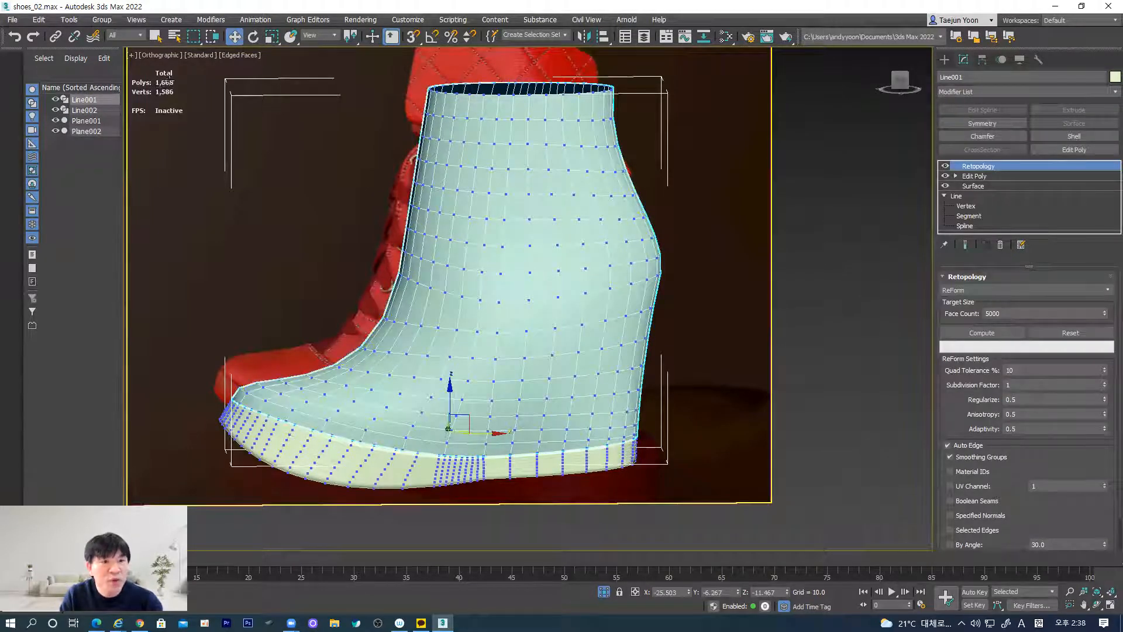
click(593, 259)
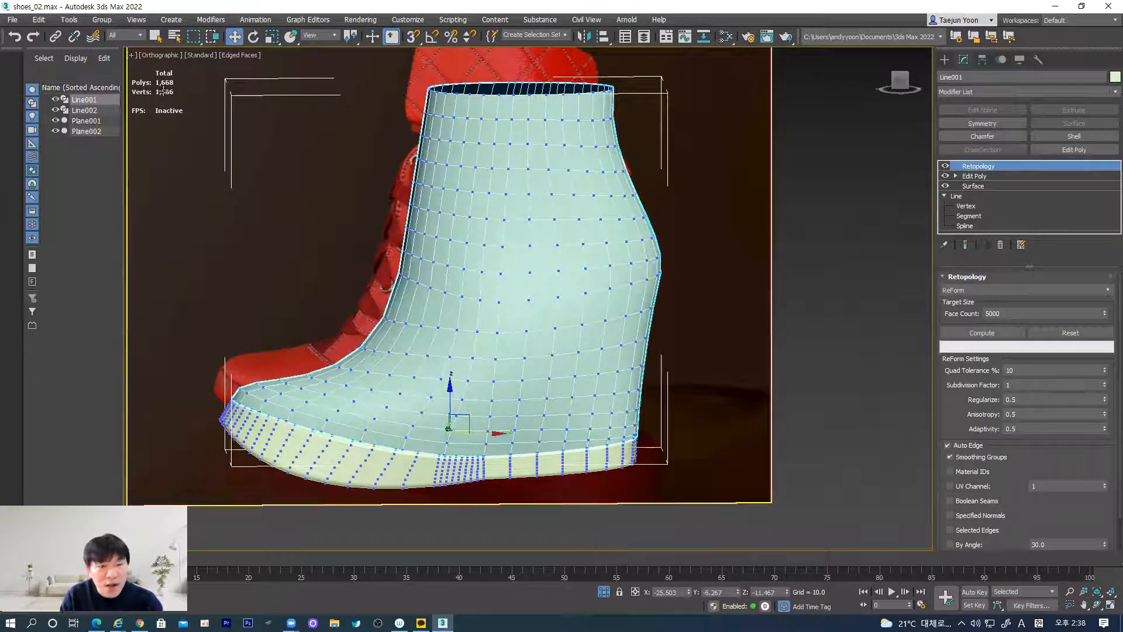
click(156, 53)
click(199, 56)
click(199, 56)
click(227, 55)
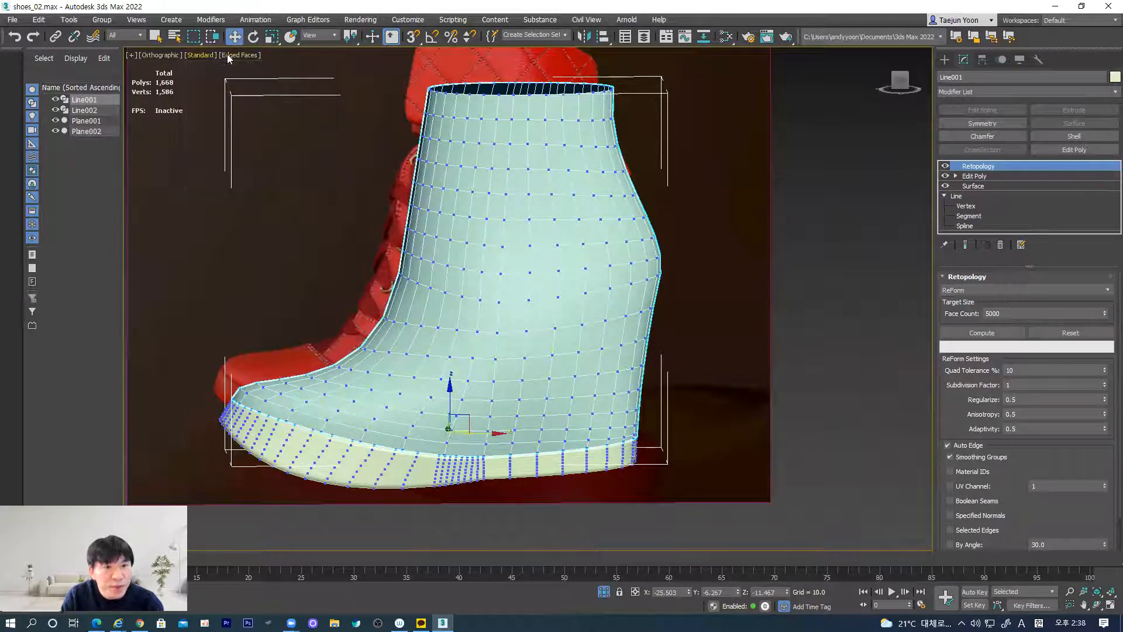
click(228, 55)
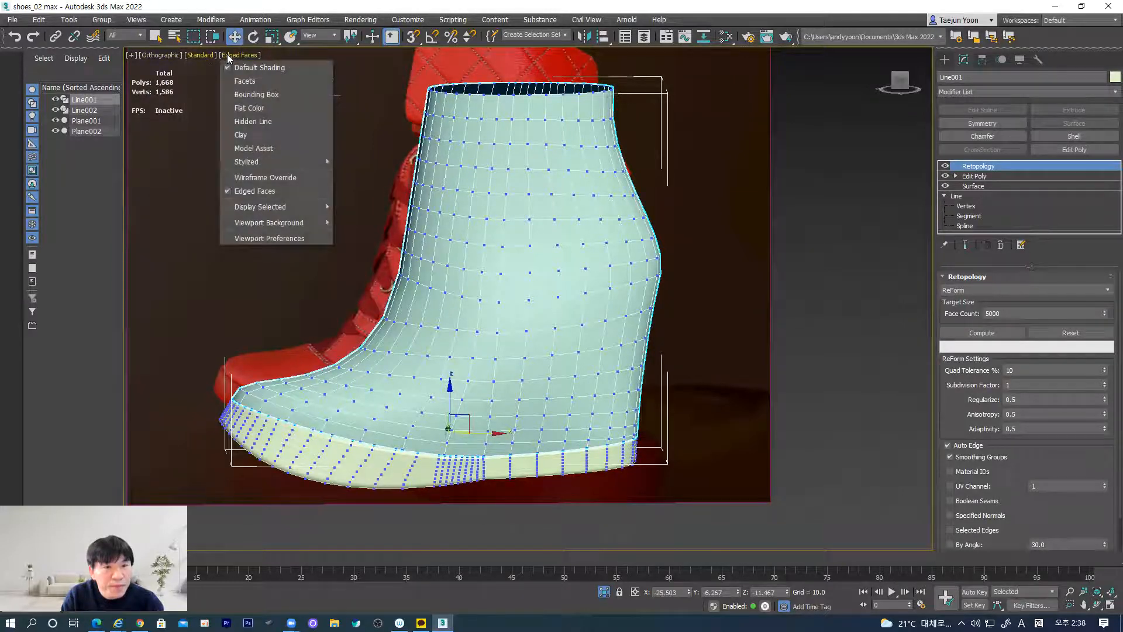
click(259, 237)
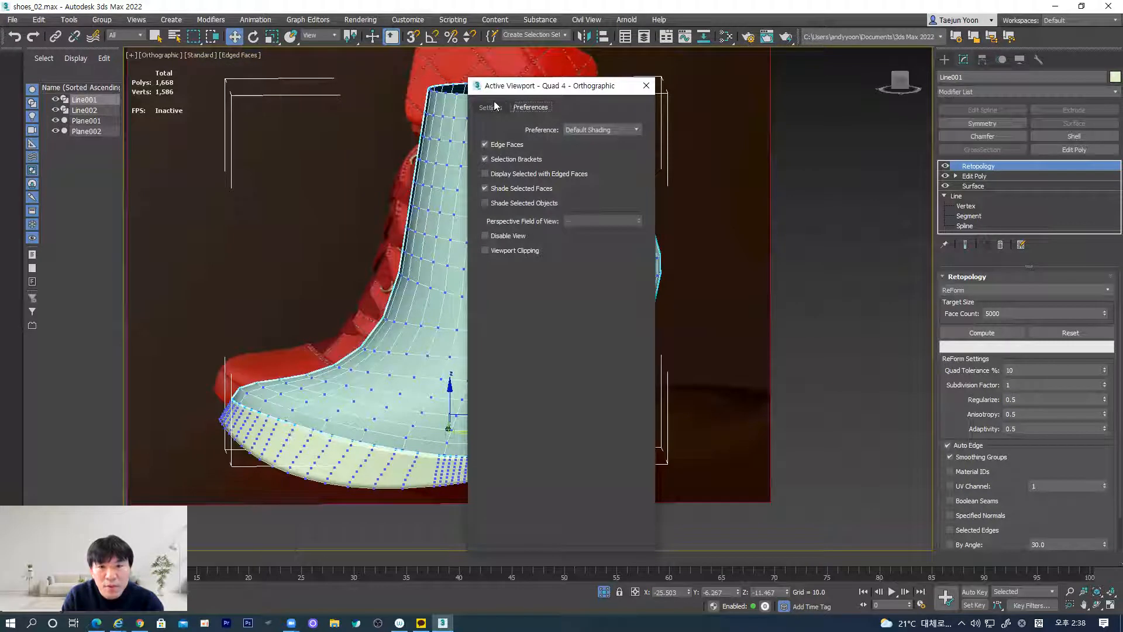
click(495, 106)
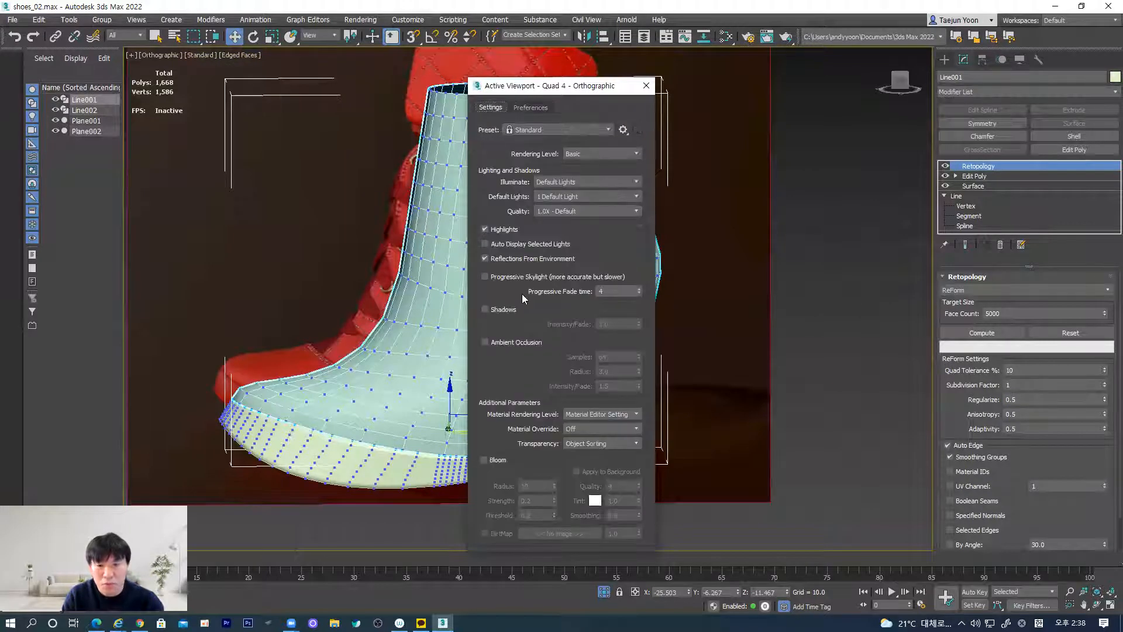
click(646, 85)
Step: Configure the viewport statistics to include the triangle count and to report Total + Selection
click(200, 55)
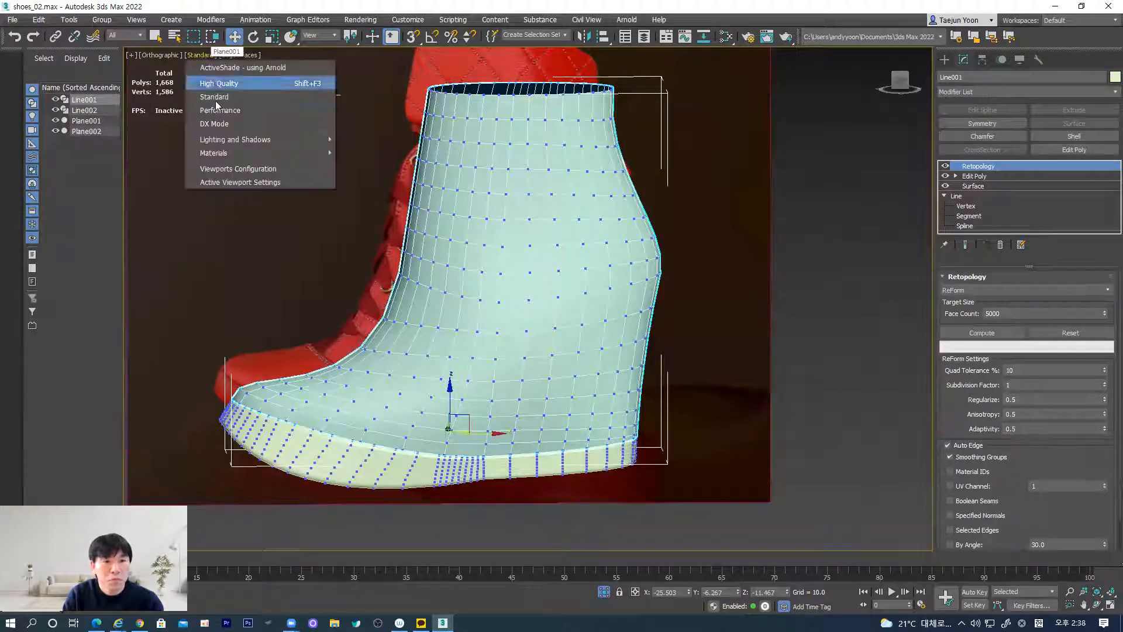
mouse_move(226, 154)
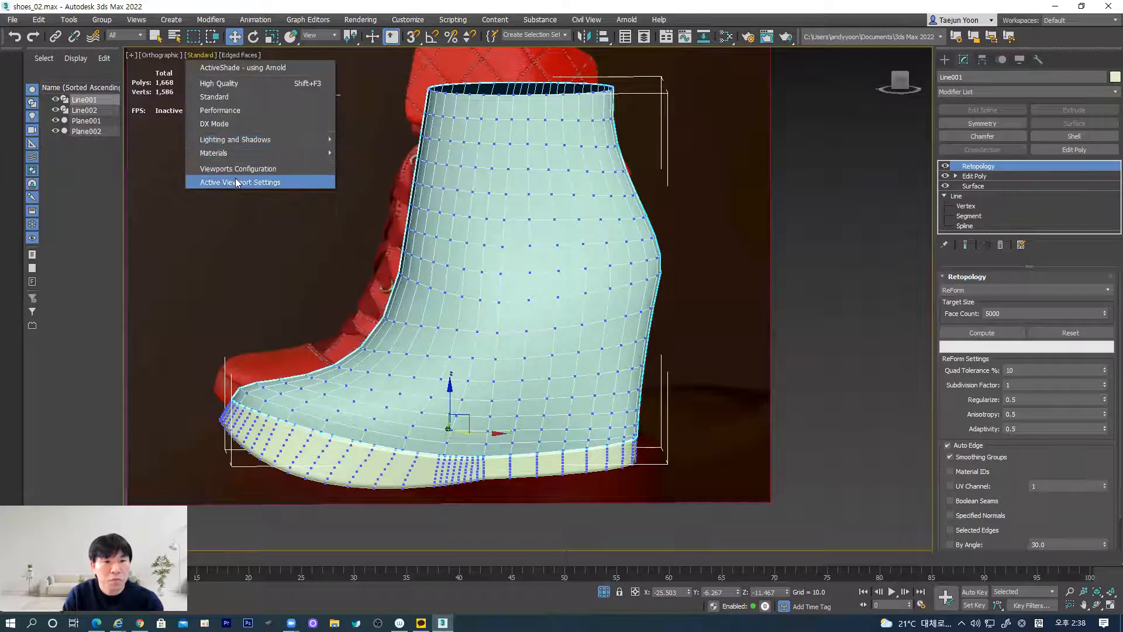
click(238, 169)
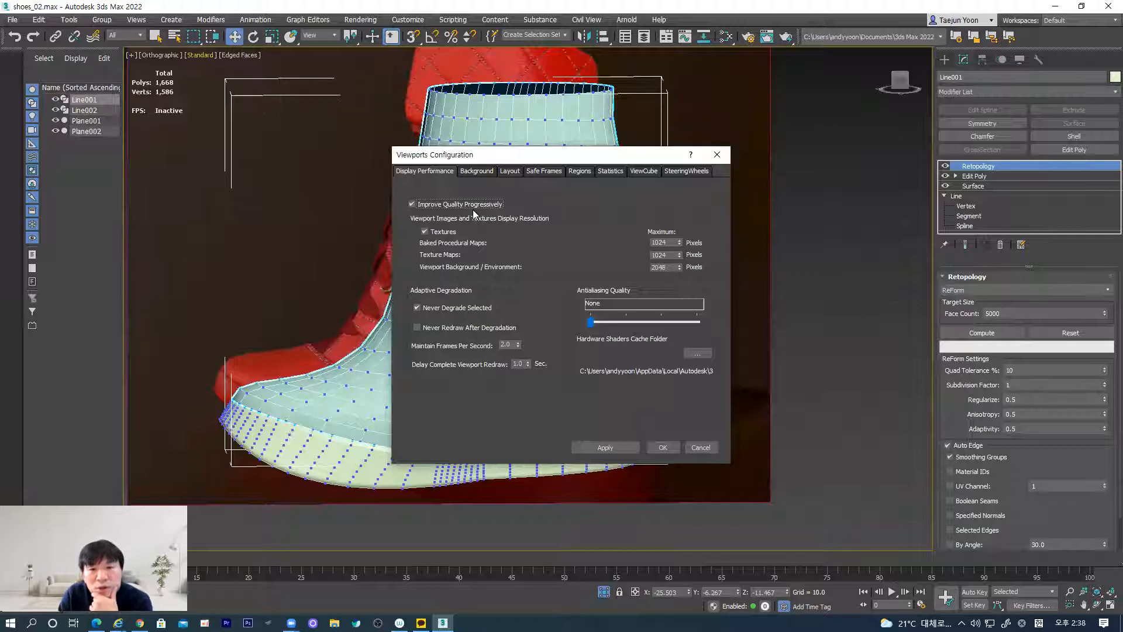
click(475, 172)
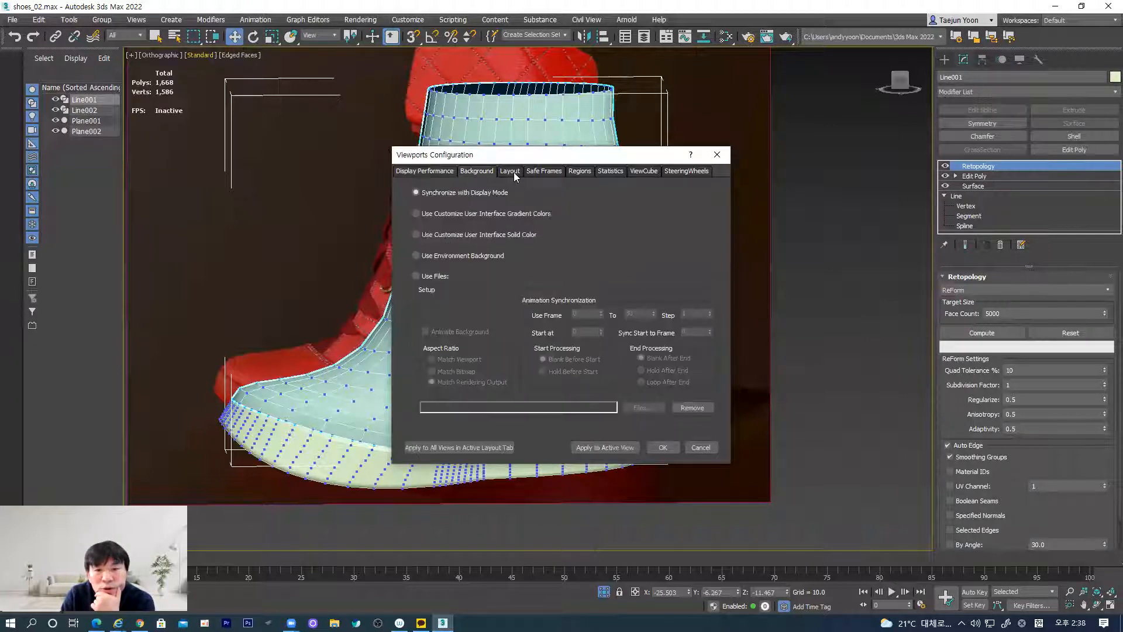
click(514, 172)
click(542, 171)
click(475, 172)
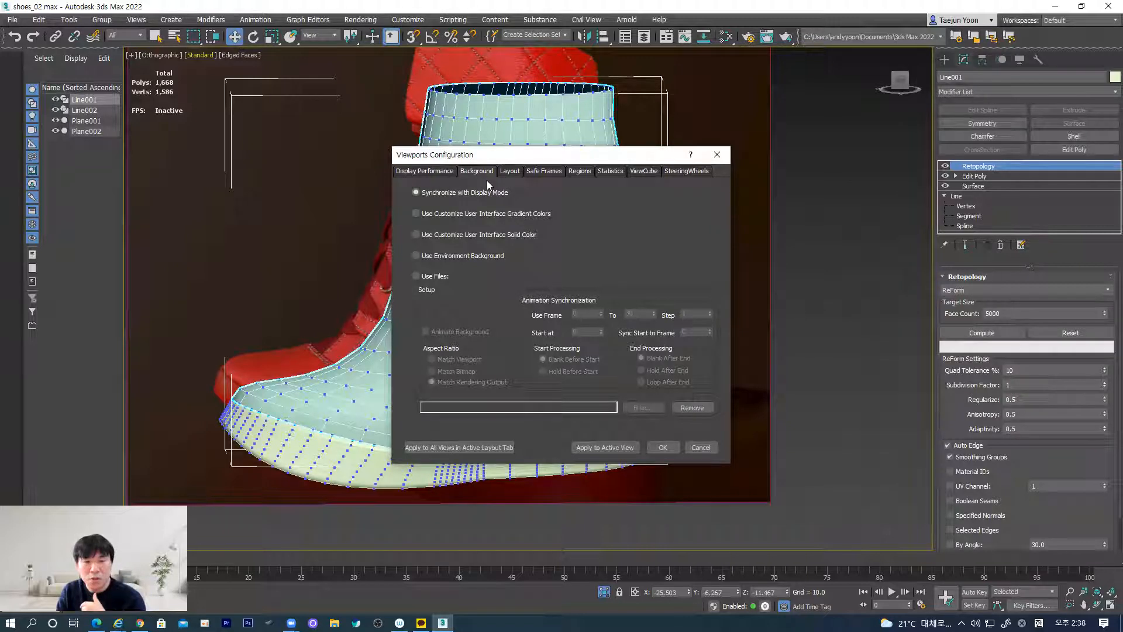
click(618, 170)
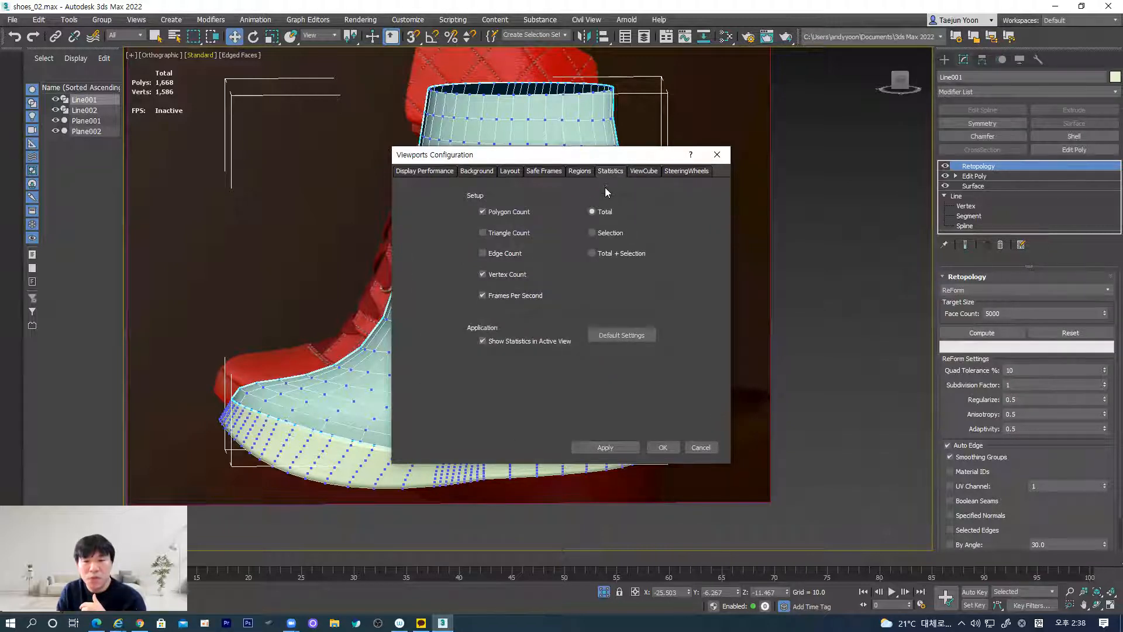
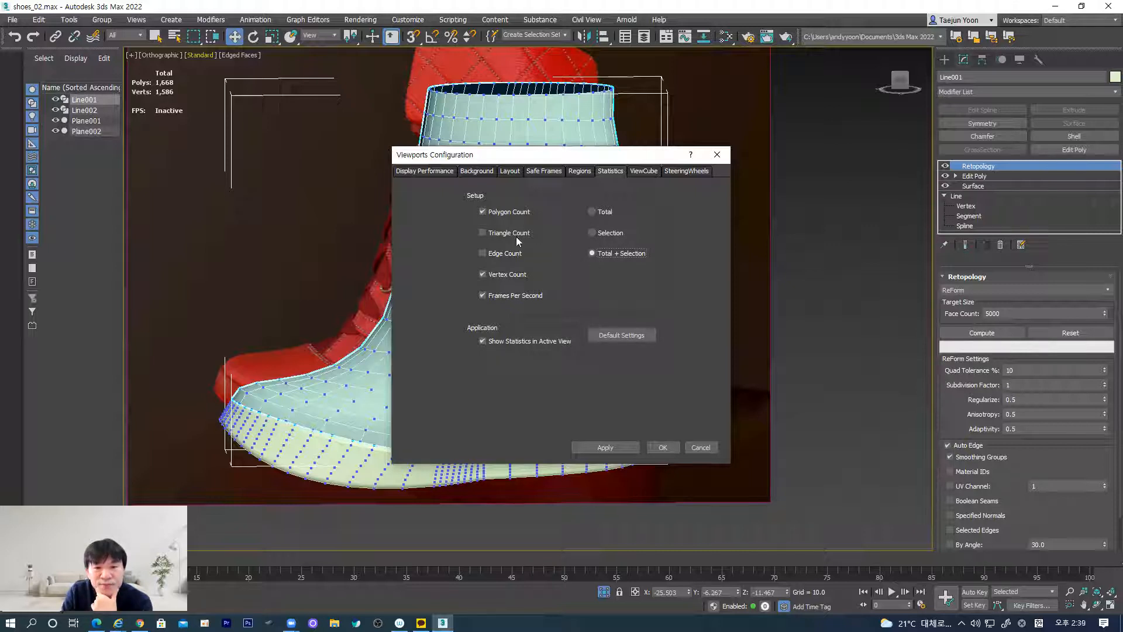
click(484, 233)
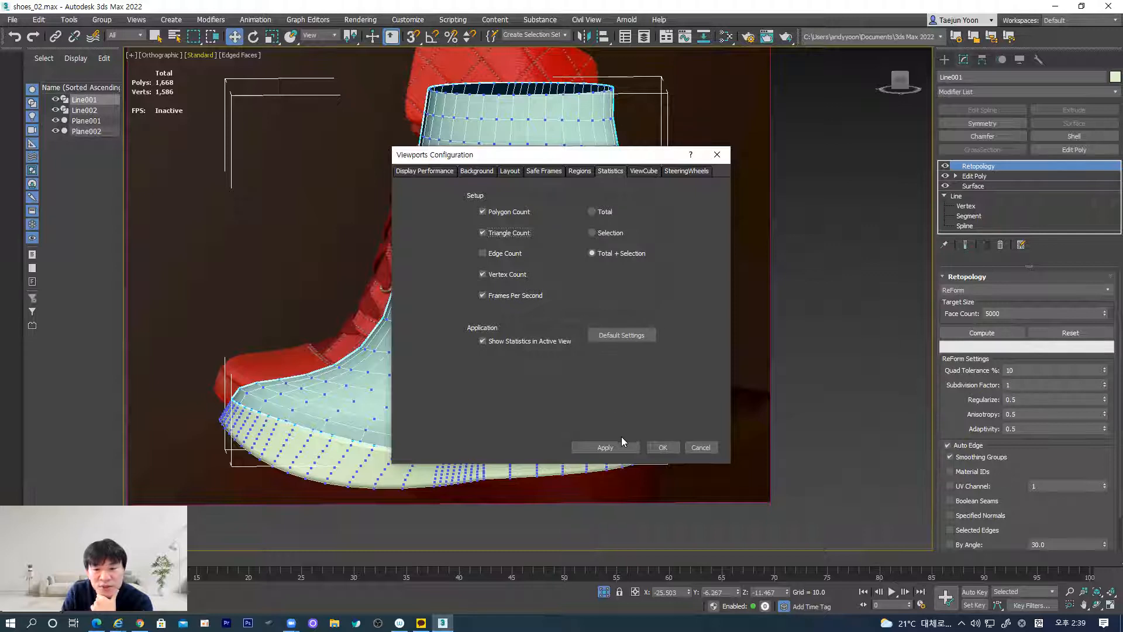
click(606, 447)
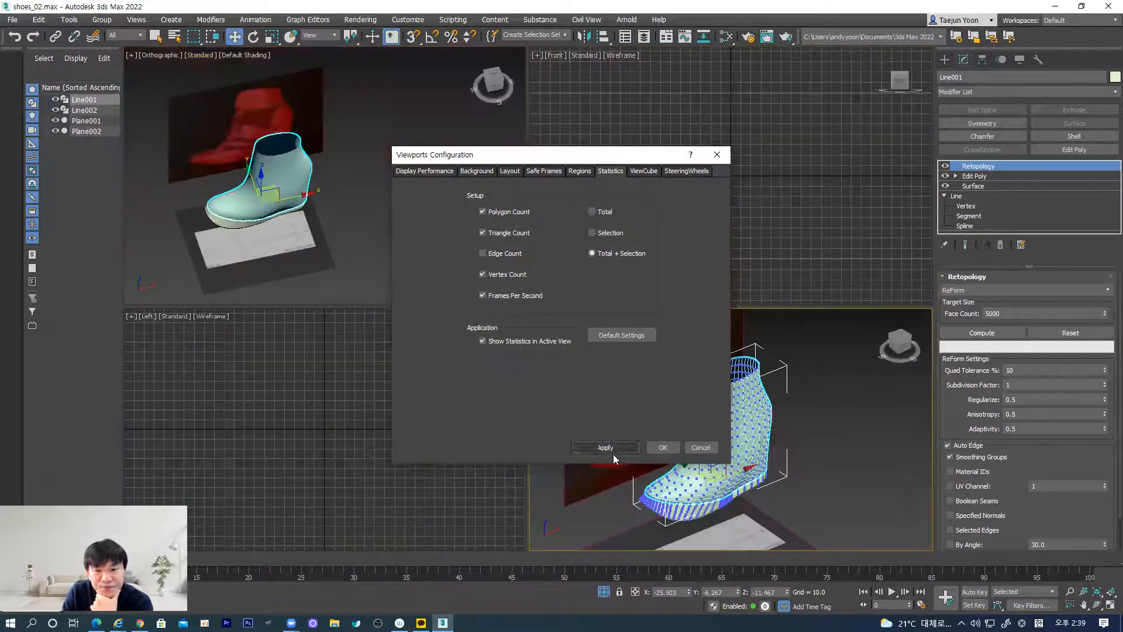
click(662, 448)
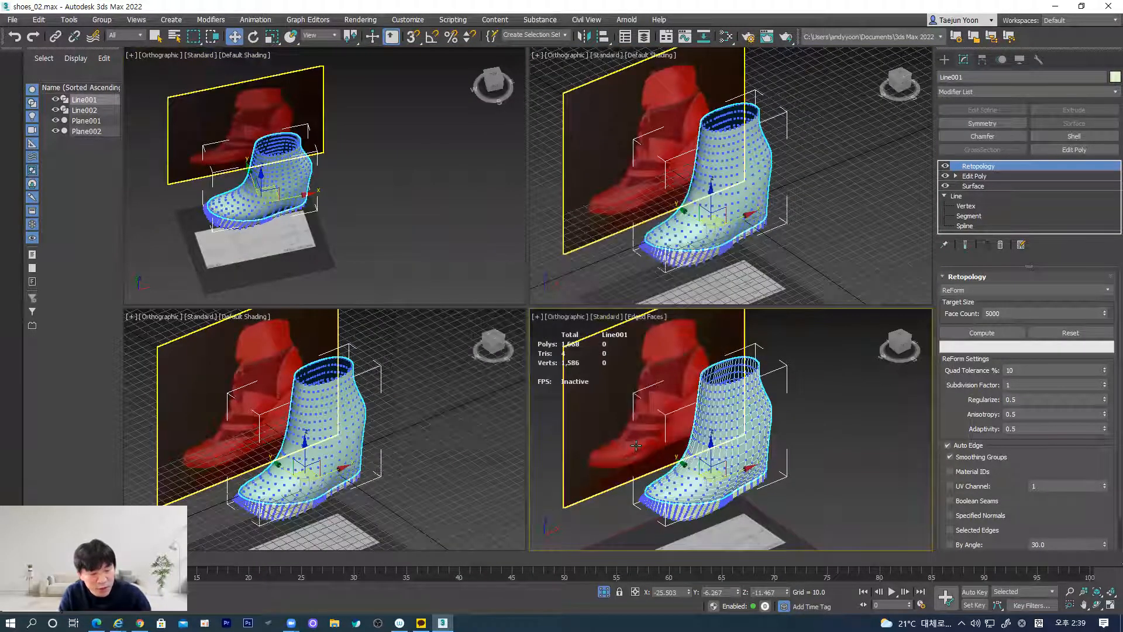
Step: Maximize the orthographic viewport with the statistics and switch it to the Front view
key(alt+w)
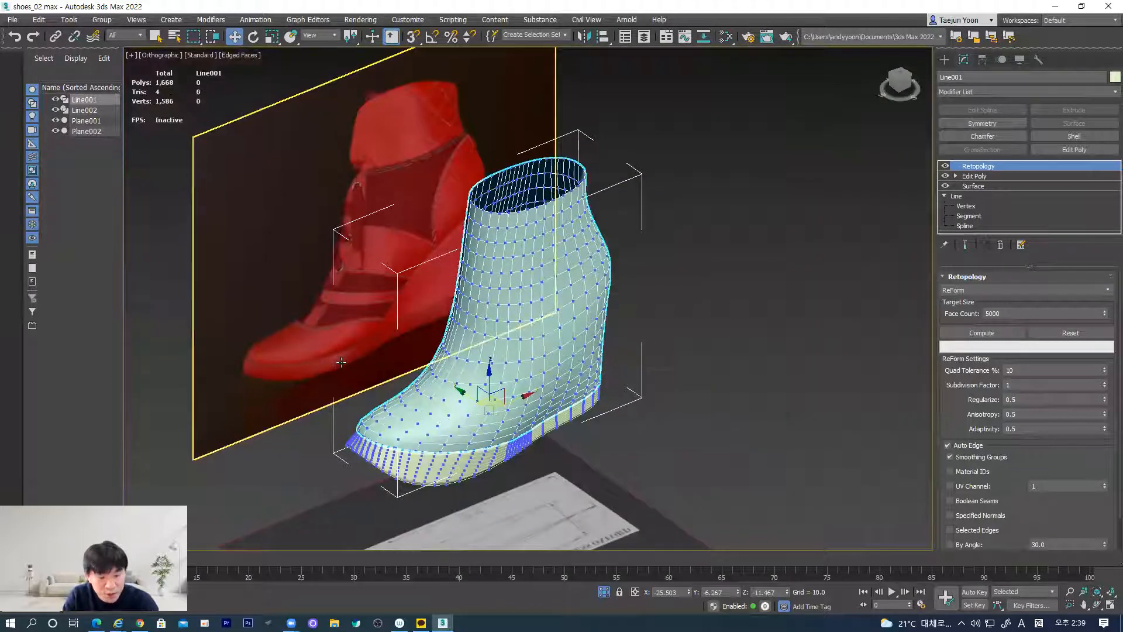
key(l)
middle_drag(365, 279, 348, 393)
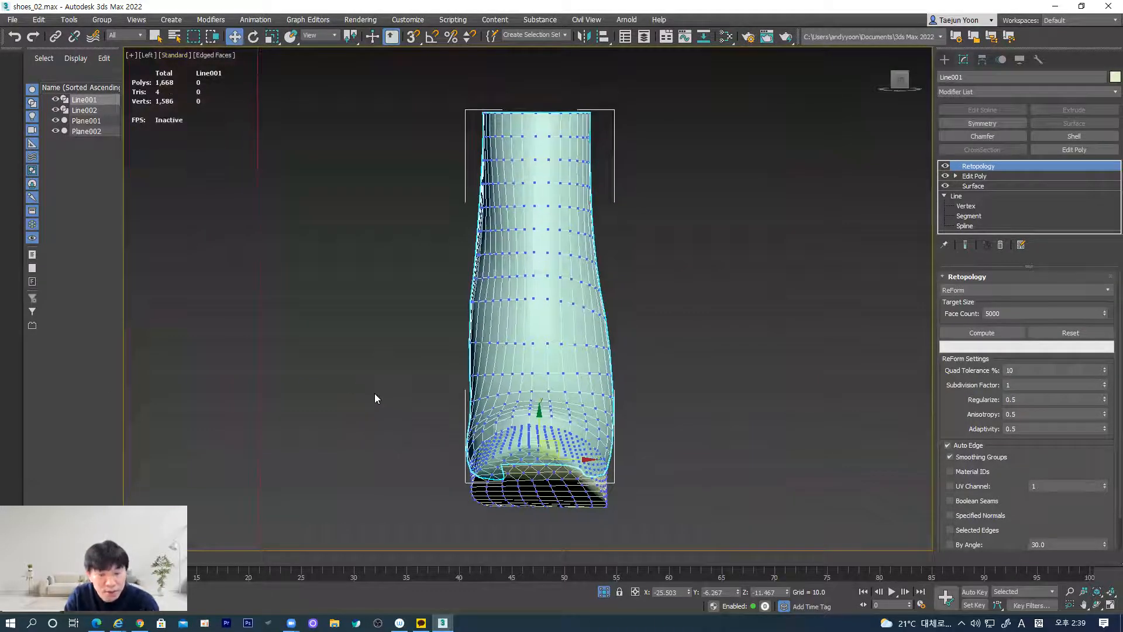
middle_drag(375, 311, 393, 407)
click(380, 377)
key(f)
scroll(376, 347, up, 4)
scroll(203, 226, down, 4)
Step: Compare the polygon statistics of the boot body and the sole by selecting each, ending with the boot body selected
click(503, 230)
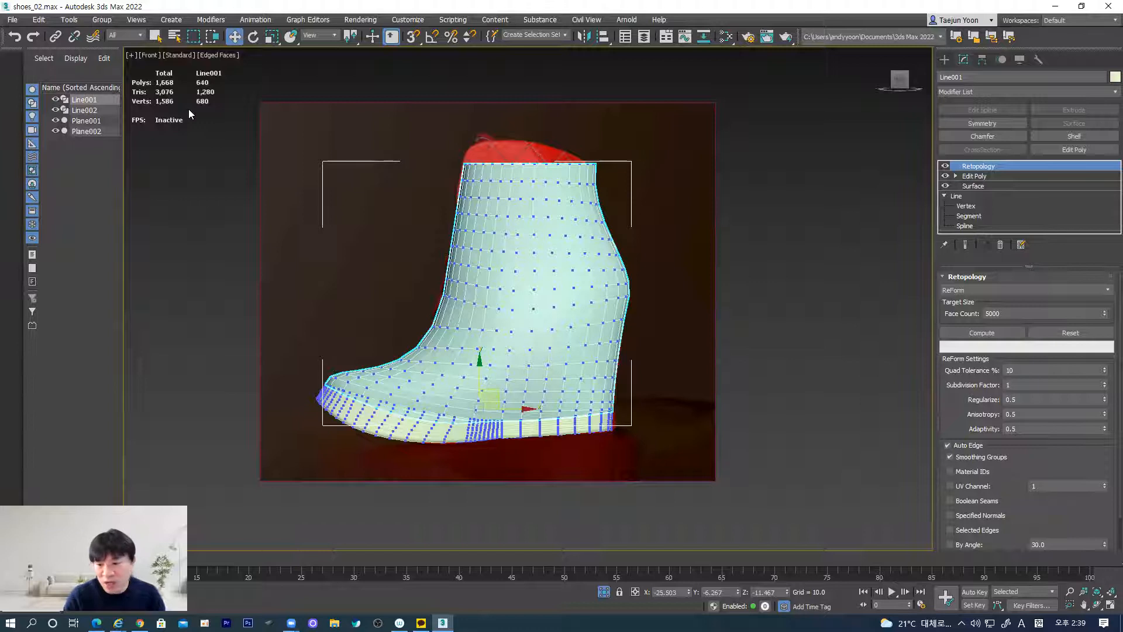
click(415, 431)
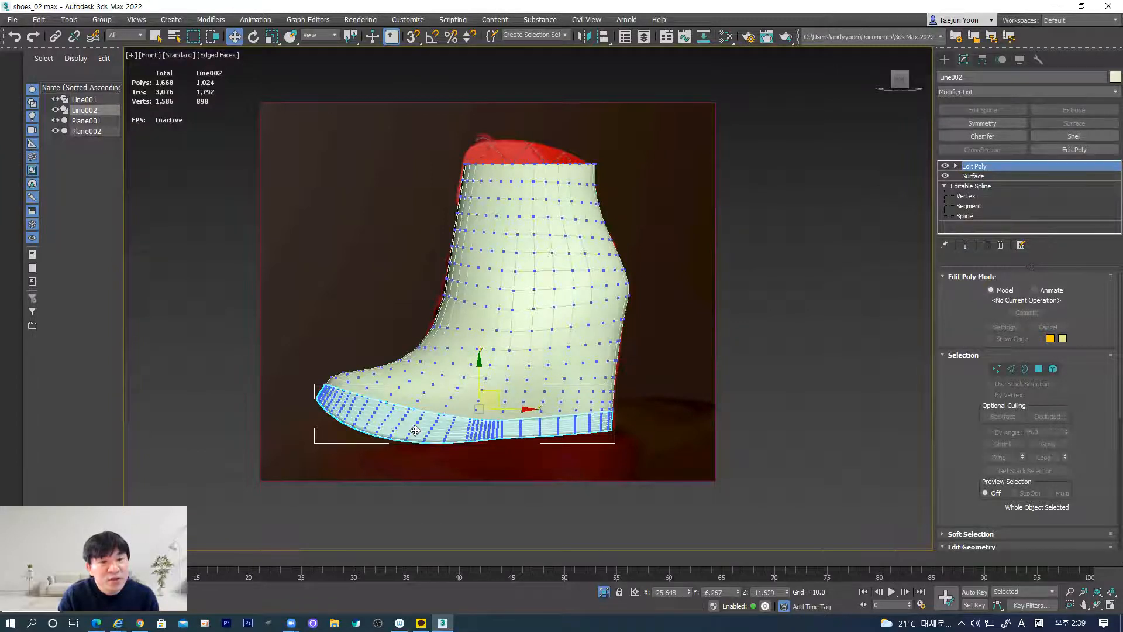
click(468, 336)
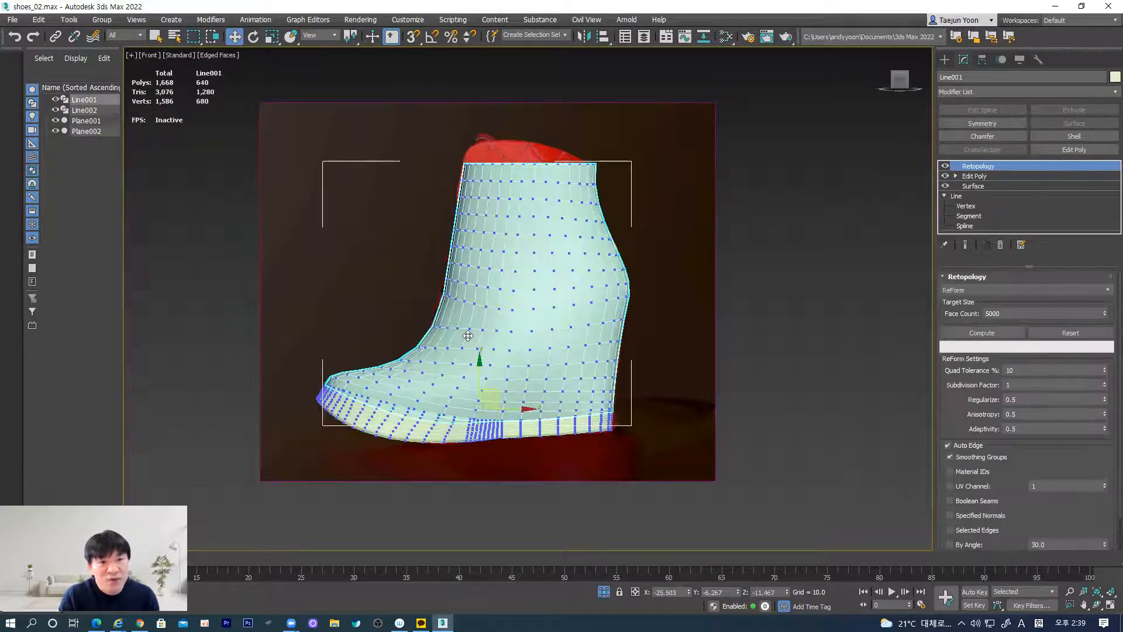
click(824, 355)
click(558, 351)
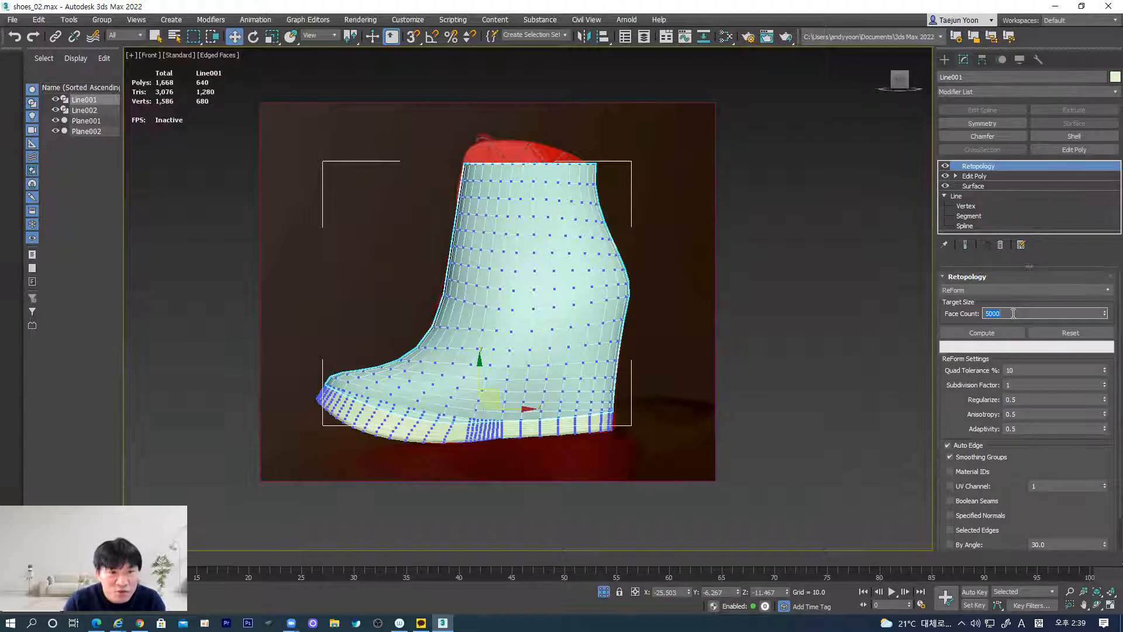
click(794, 266)
click(539, 302)
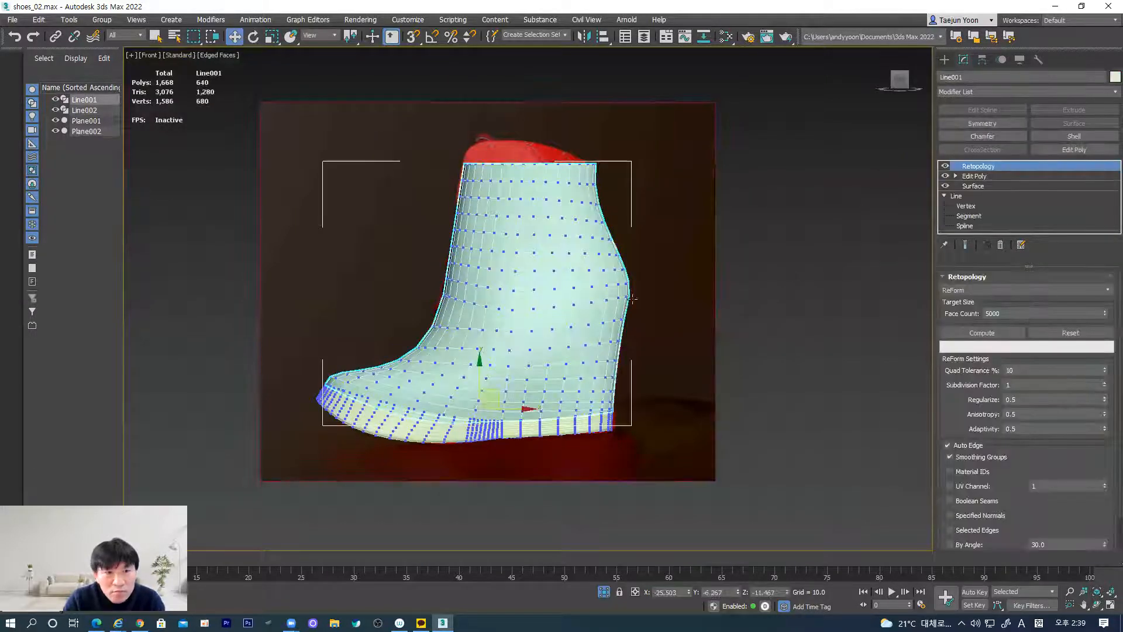
Step: Set the boot body's Retopology face count to 1000 and compute it with the ReForm method
click(995, 314)
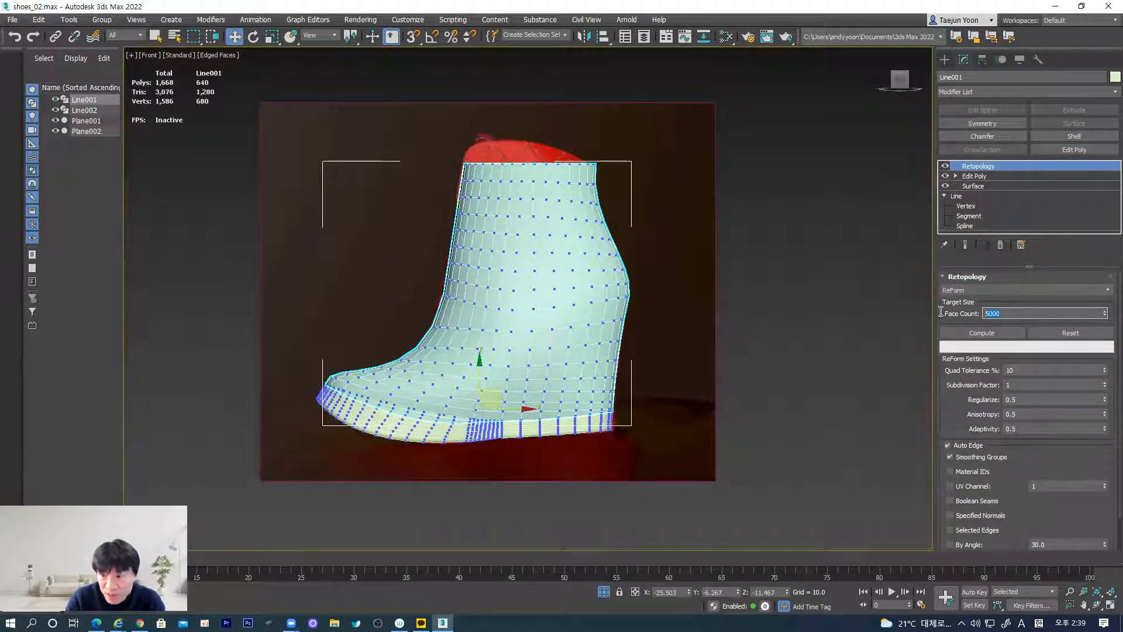
text(1)
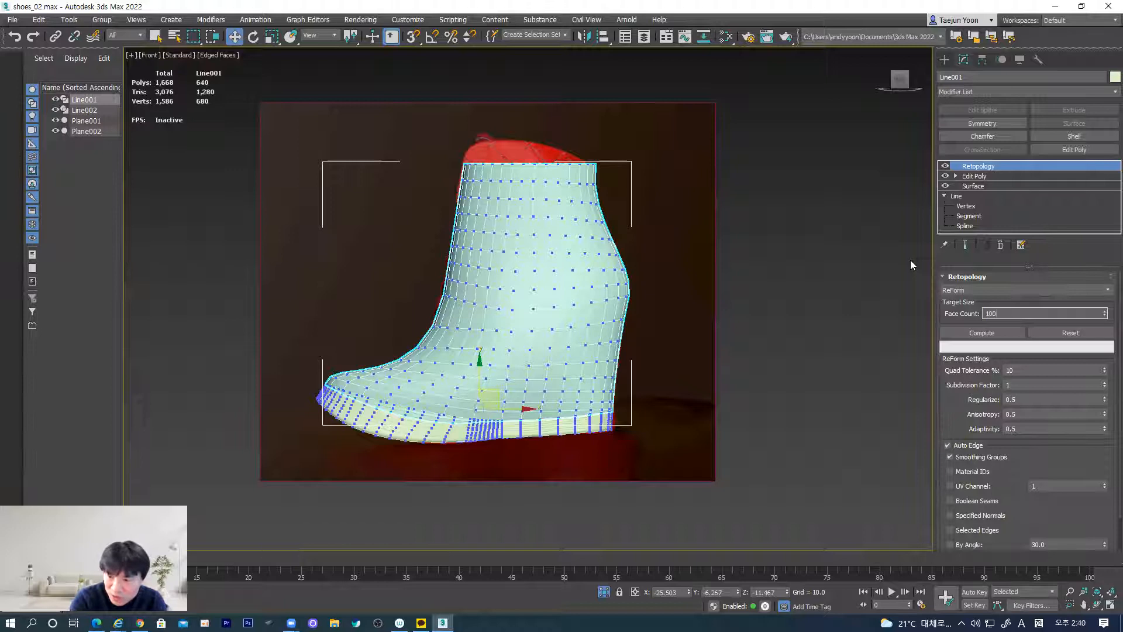
text(000)
key(Return)
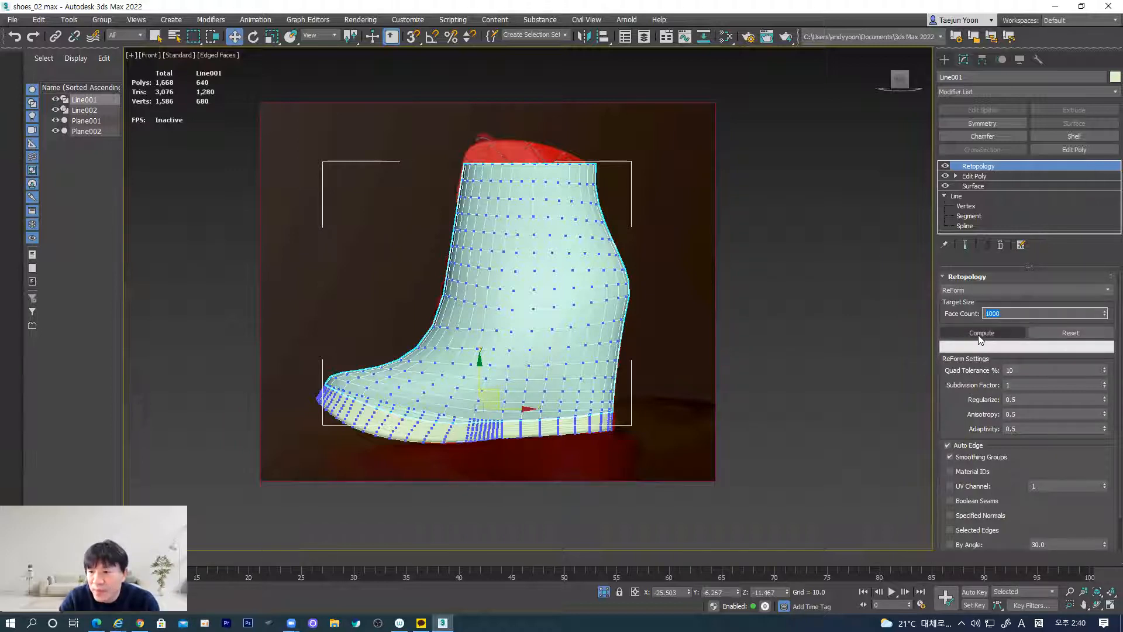
click(969, 290)
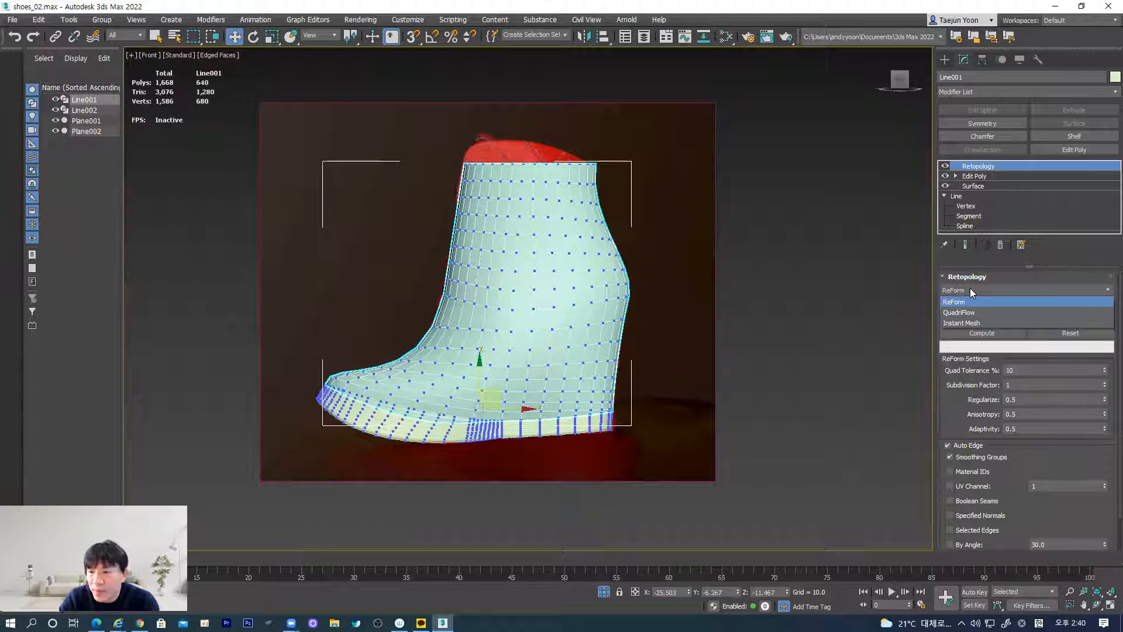
click(970, 289)
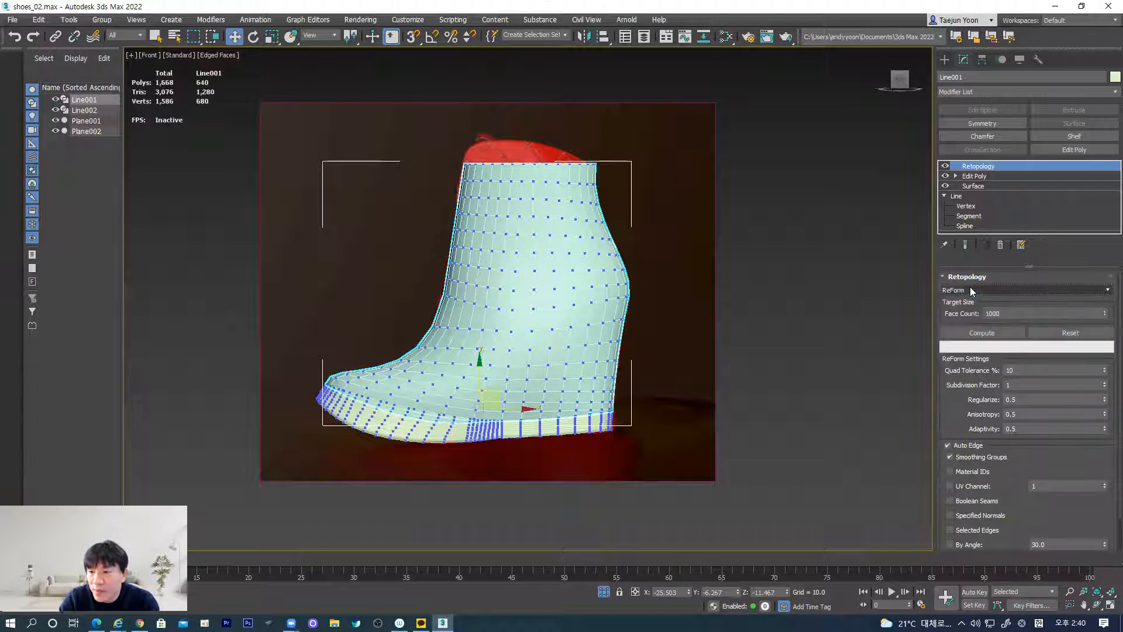
click(976, 333)
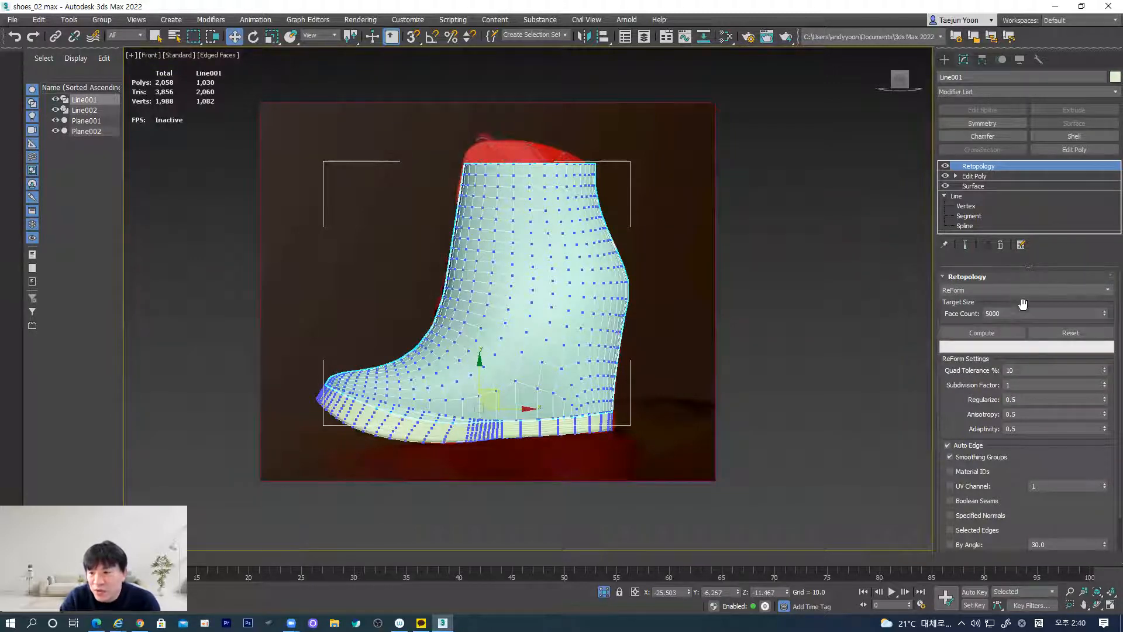
Step: Set the boot body's Retopology face count to 500 and compute the mesh again
double_click(1017, 317)
text(5000)
key(Return)
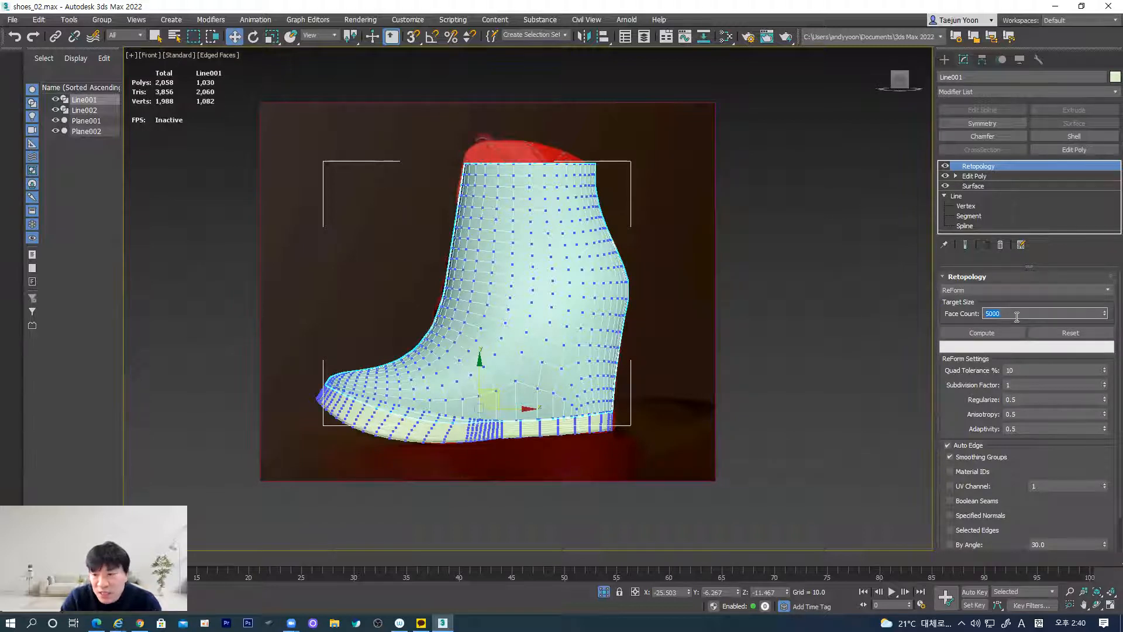
text(500)
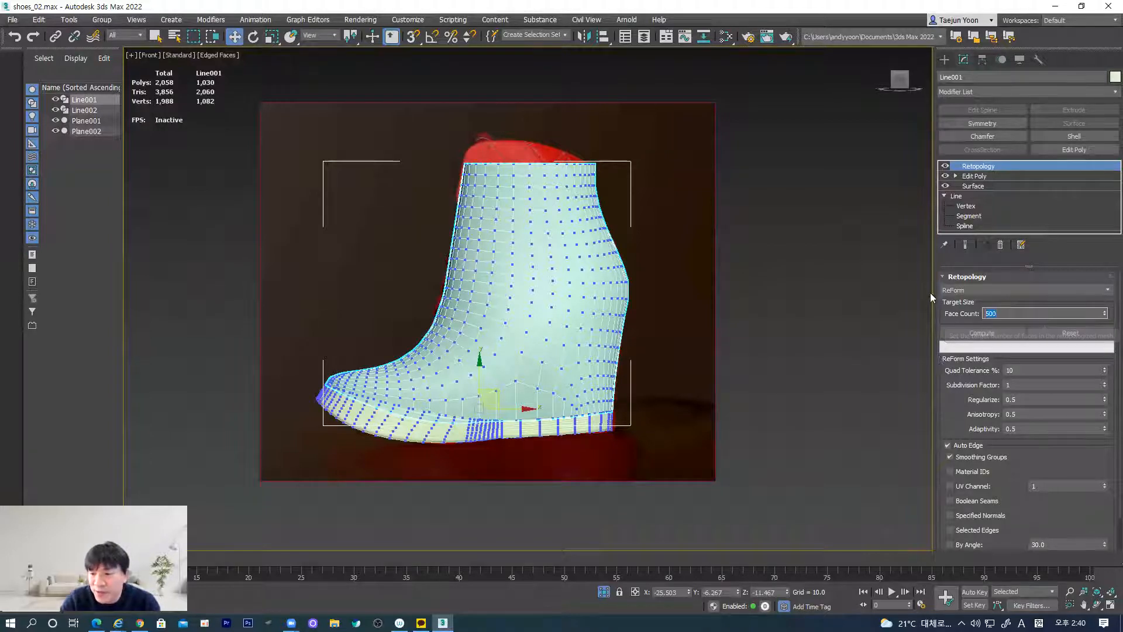
click(983, 333)
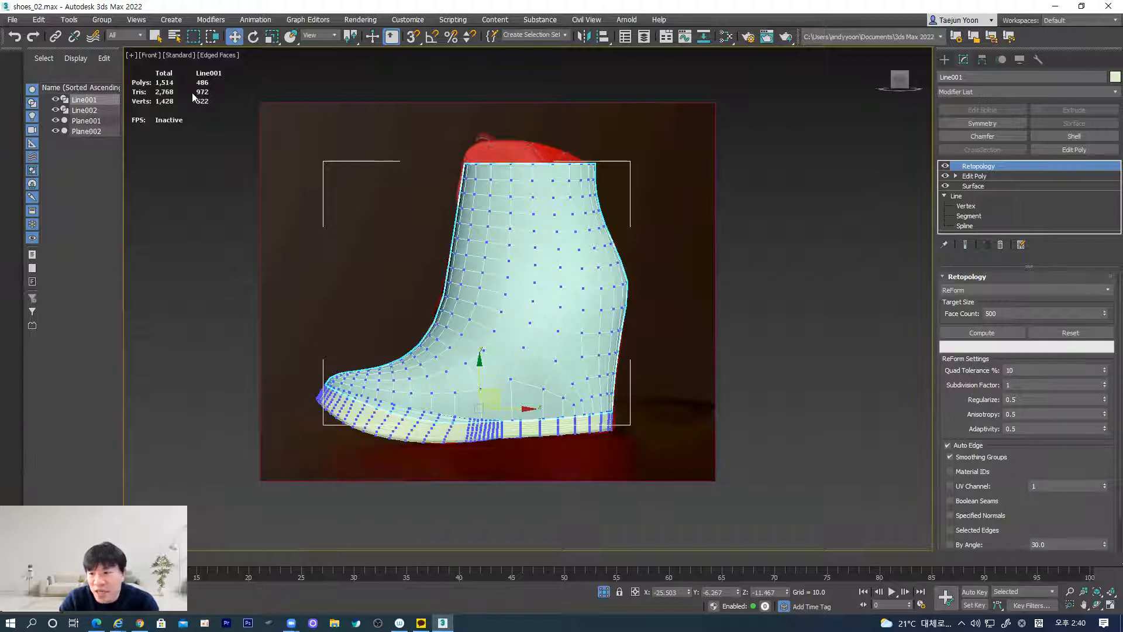
Step: Add a Retopology modifier to the sole object Line002 above its Edit Poly modifier
alt+middle_drag(538, 375, 529, 413)
click(541, 426)
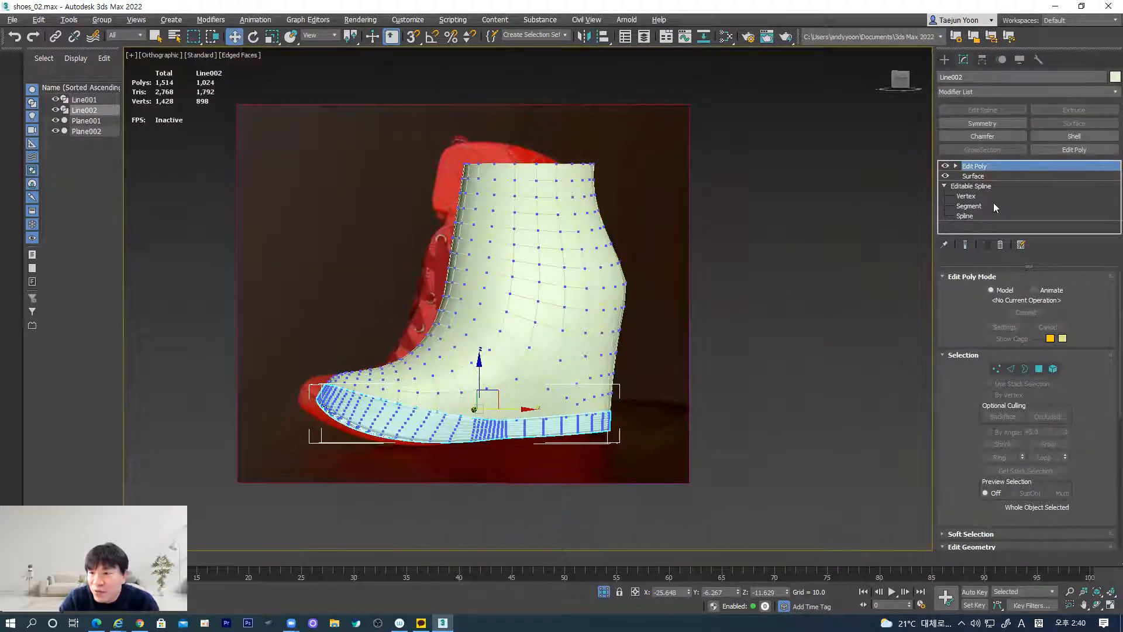
click(1105, 94)
scroll(1106, 193, down, 4)
scroll(1106, 187, up, 3)
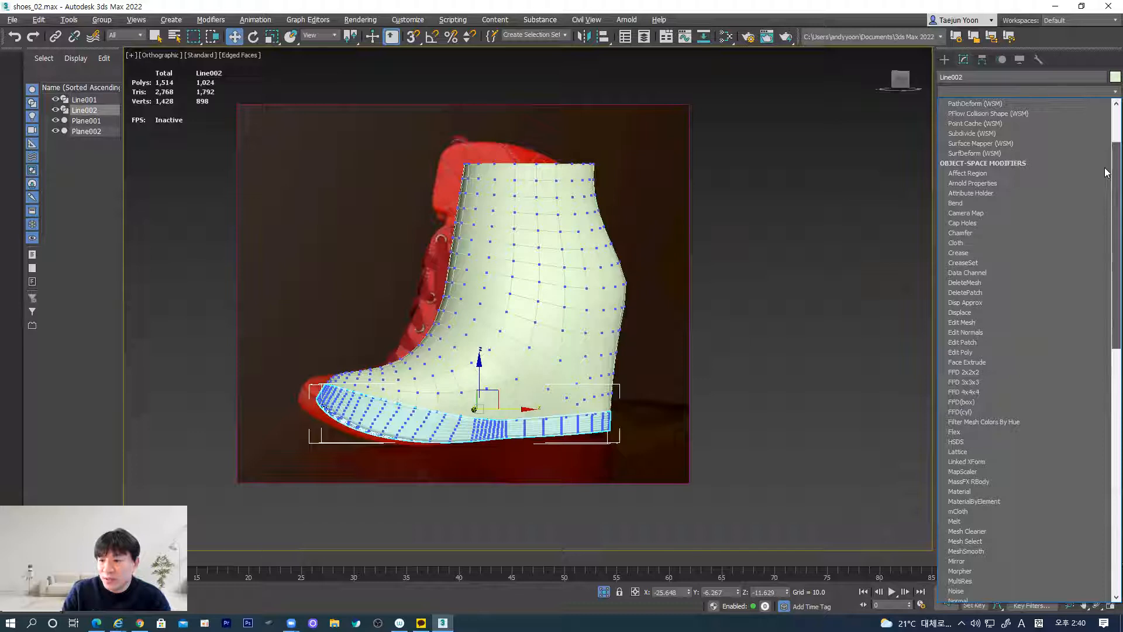
scroll(1106, 204, down, 5)
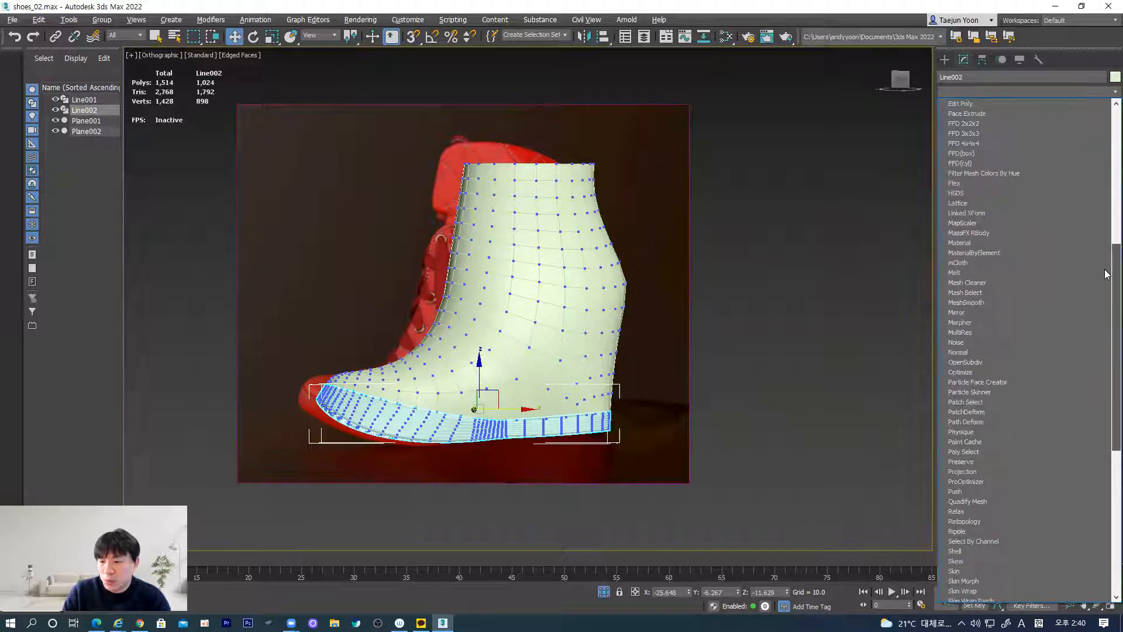
scroll(1034, 461, down, 6)
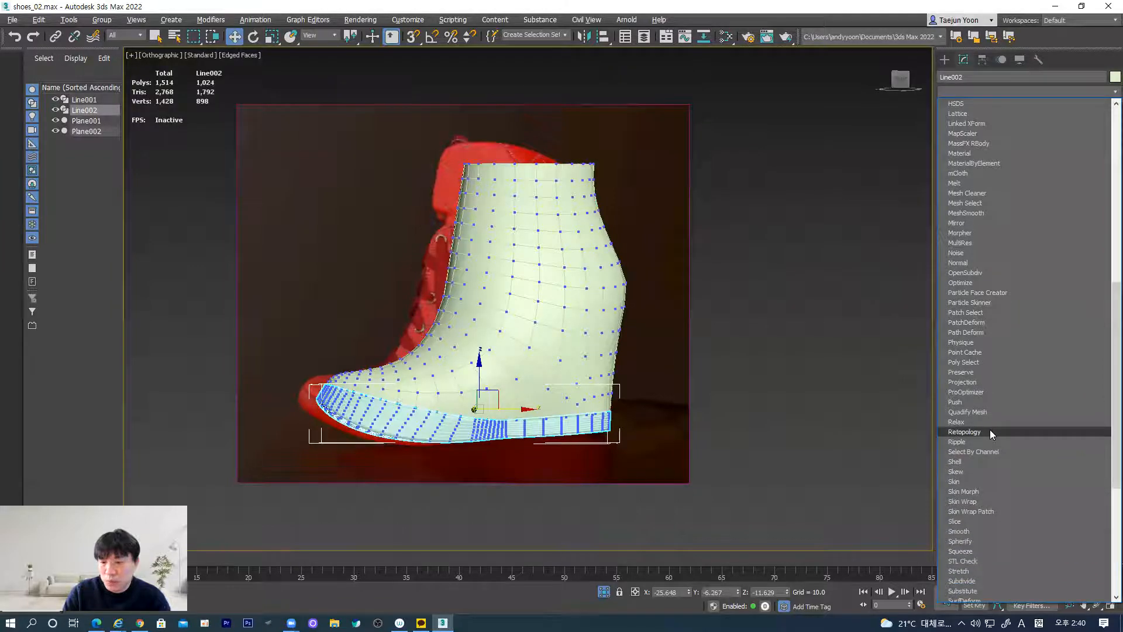
click(991, 432)
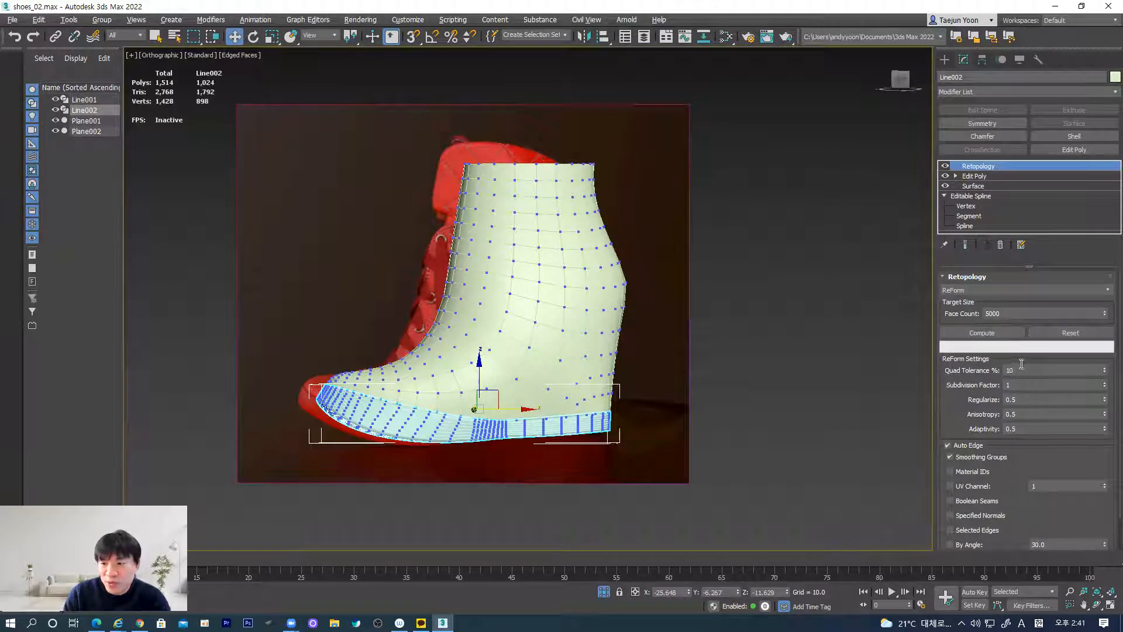
Step: Set the sole's Retopology face count to 500, compute the mesh, and inspect the toe and underside
double_click(1011, 314)
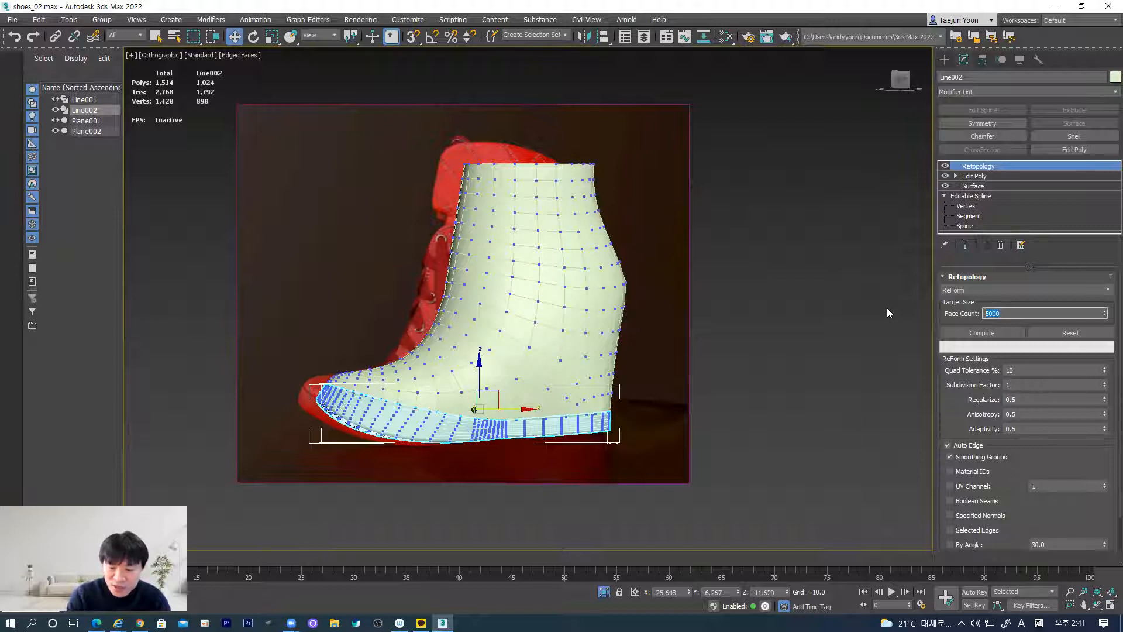
text(500)
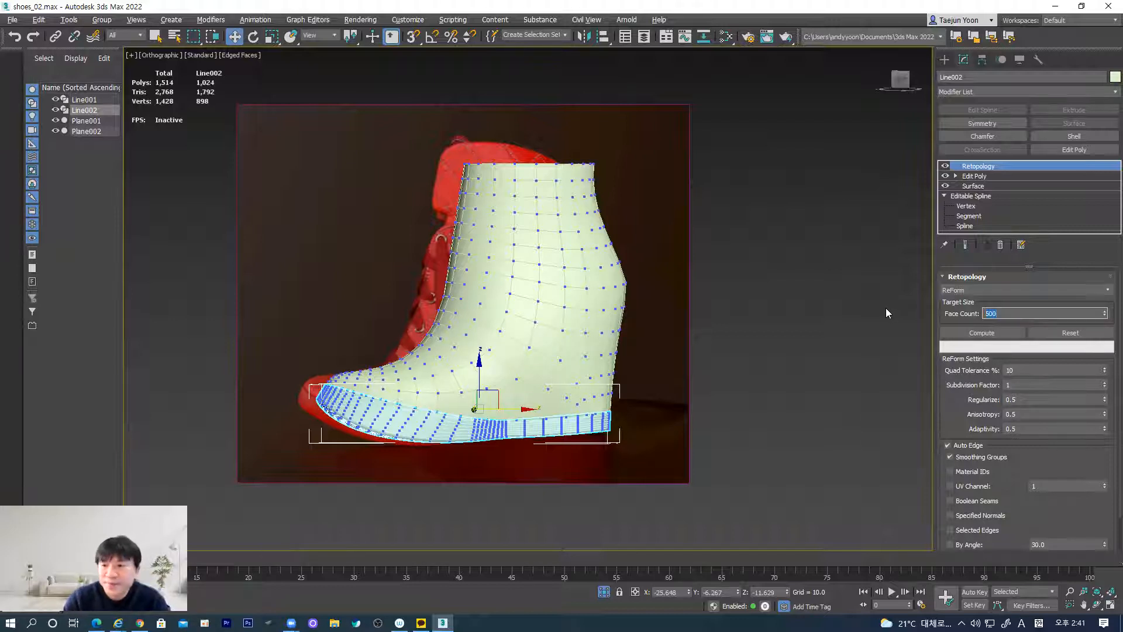
click(971, 331)
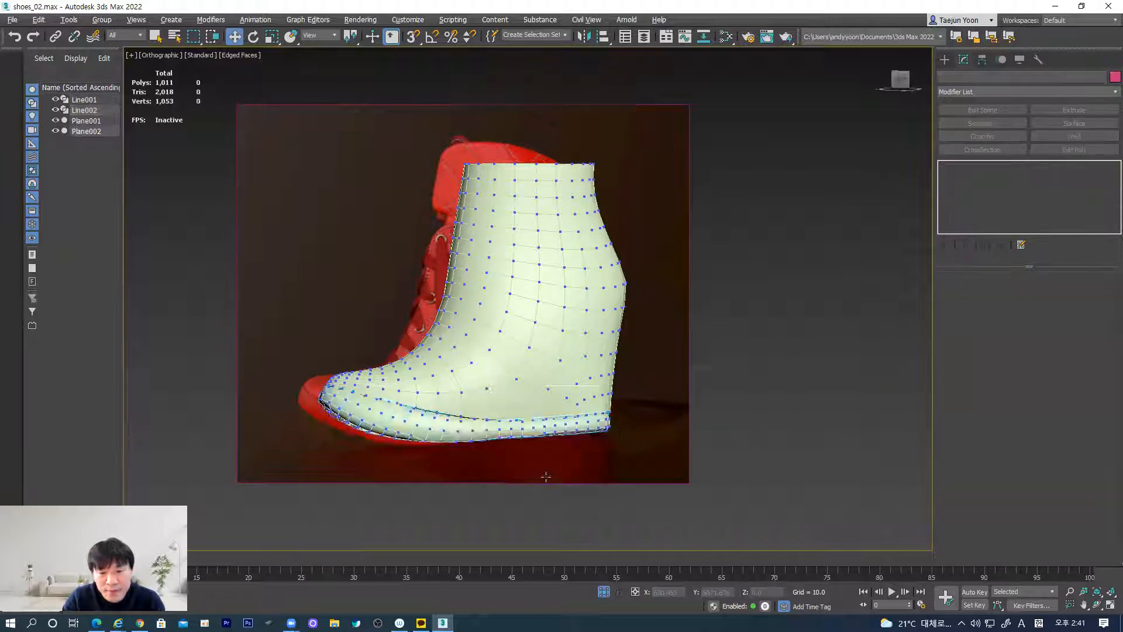
mouse_move(450, 485)
alt+middle_down()
mouse_move(477, 383)
mouse_move(497, 398)
mouse_move(518, 472)
mouse_move(454, 479)
alt+middle_up()
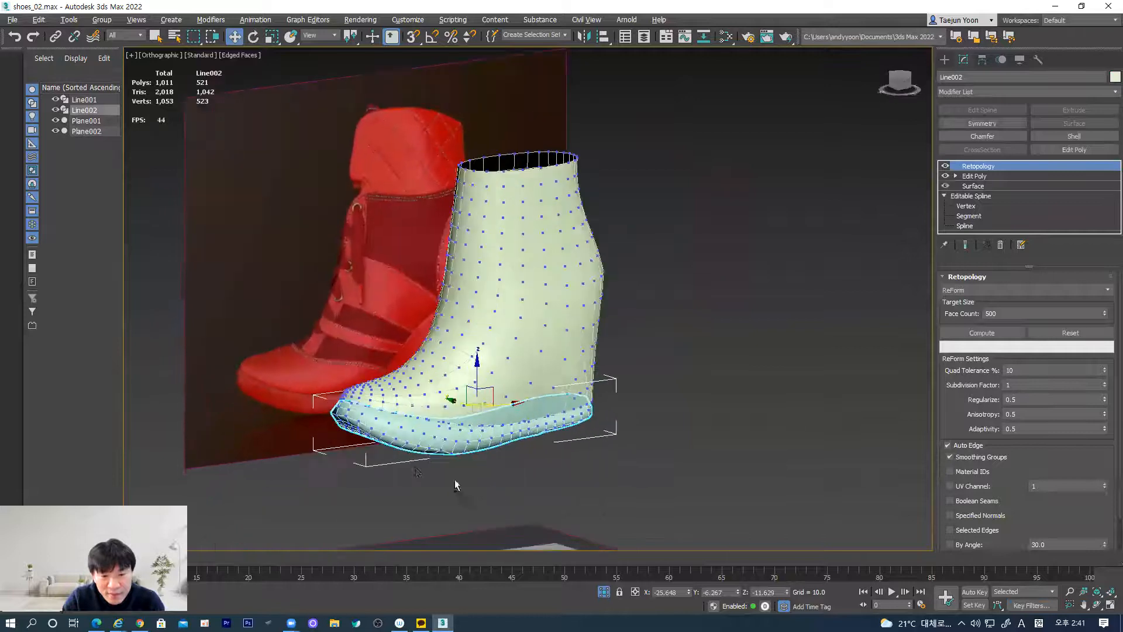
scroll(411, 467, up, 6)
alt+middle_drag(366, 448, 518, 437)
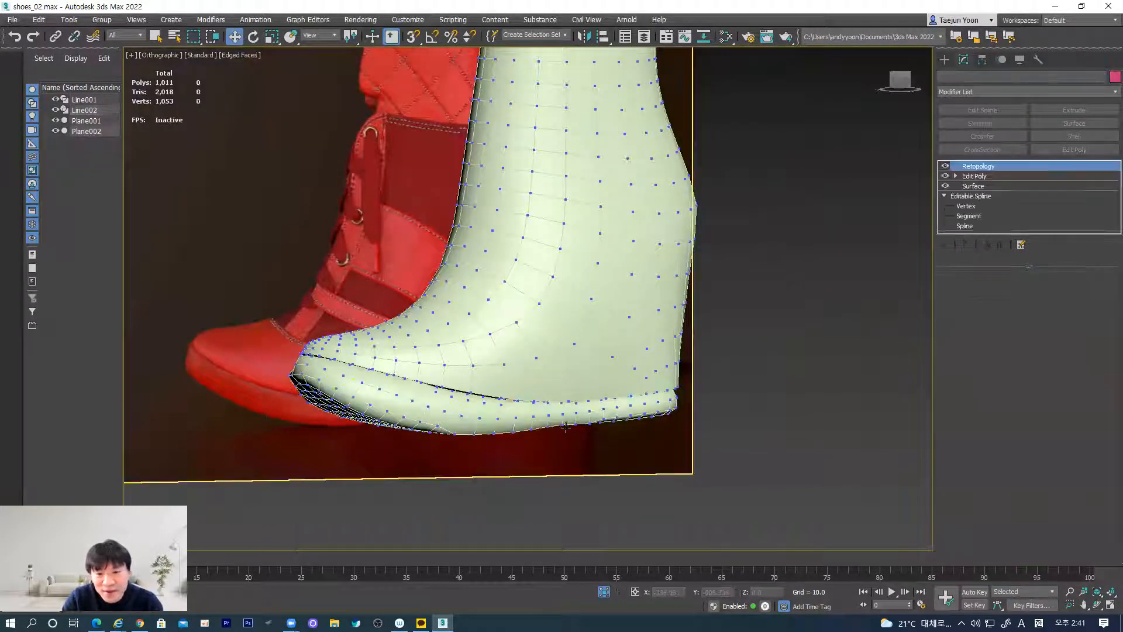
Step: Undo the sole's retopology together with its modifier, and reselect the sole
key(ctrl+z)
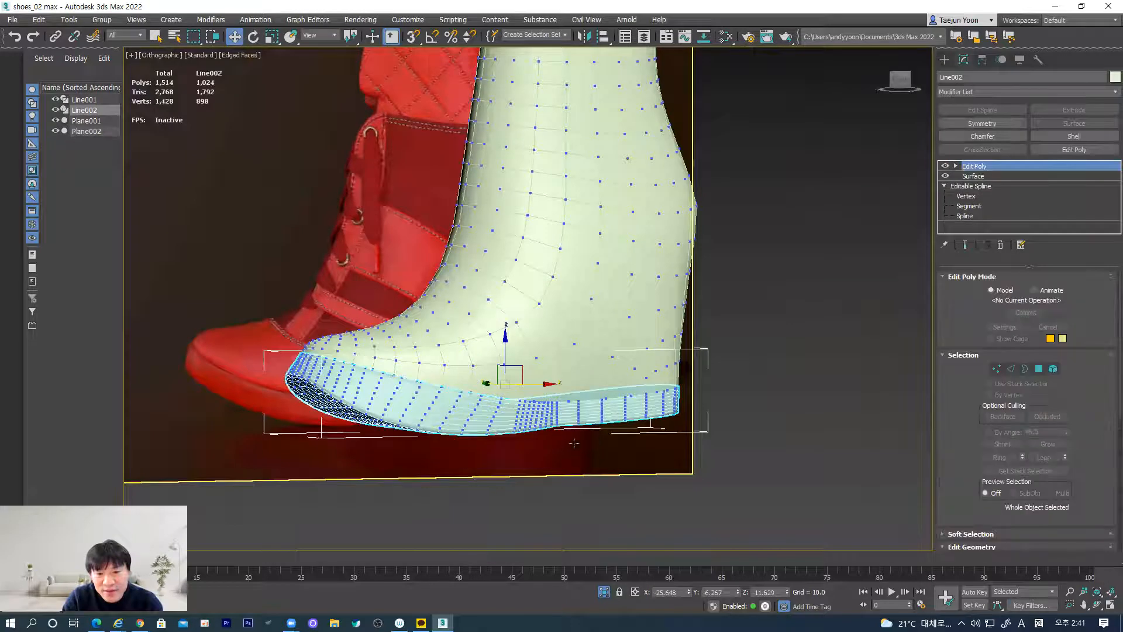
click(811, 398)
click(647, 408)
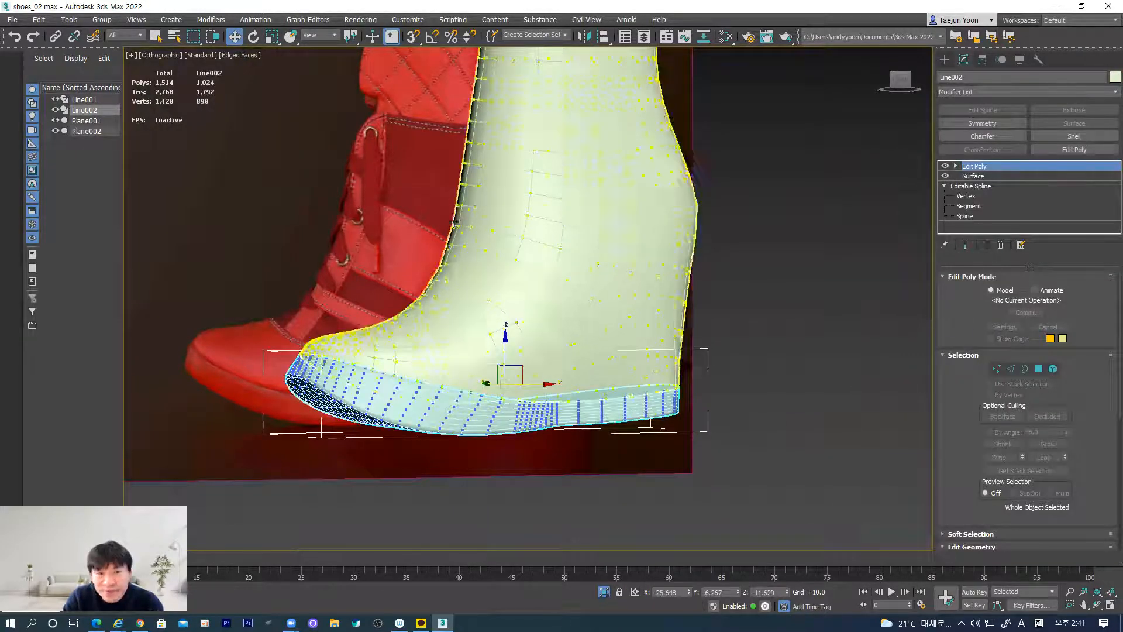
alt+middle_drag(428, 366, 409, 351)
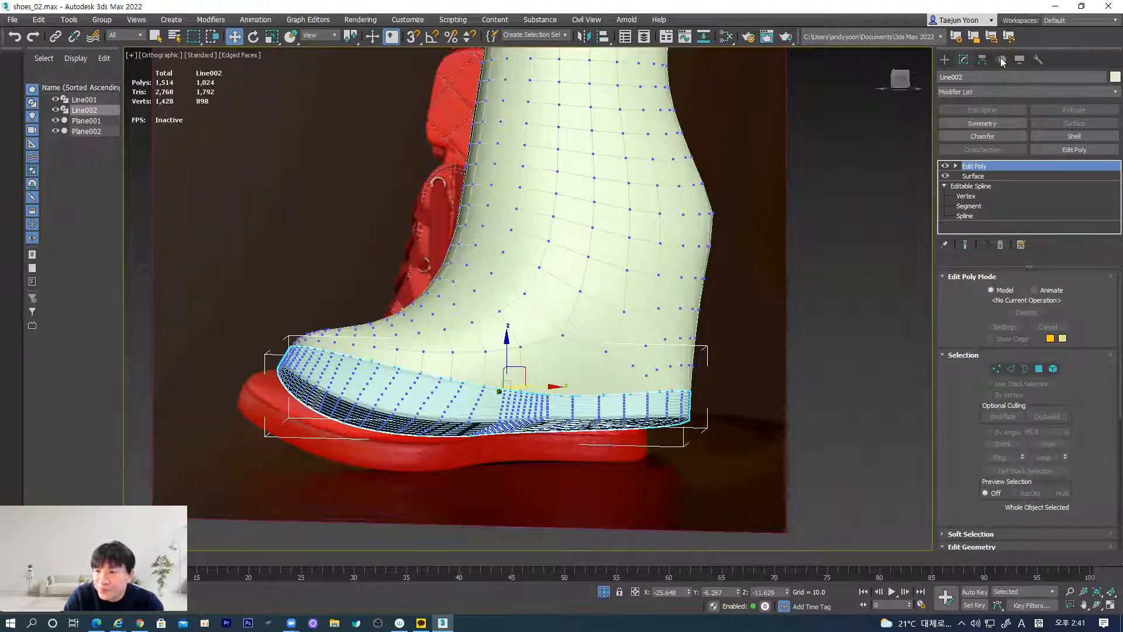
click(1105, 92)
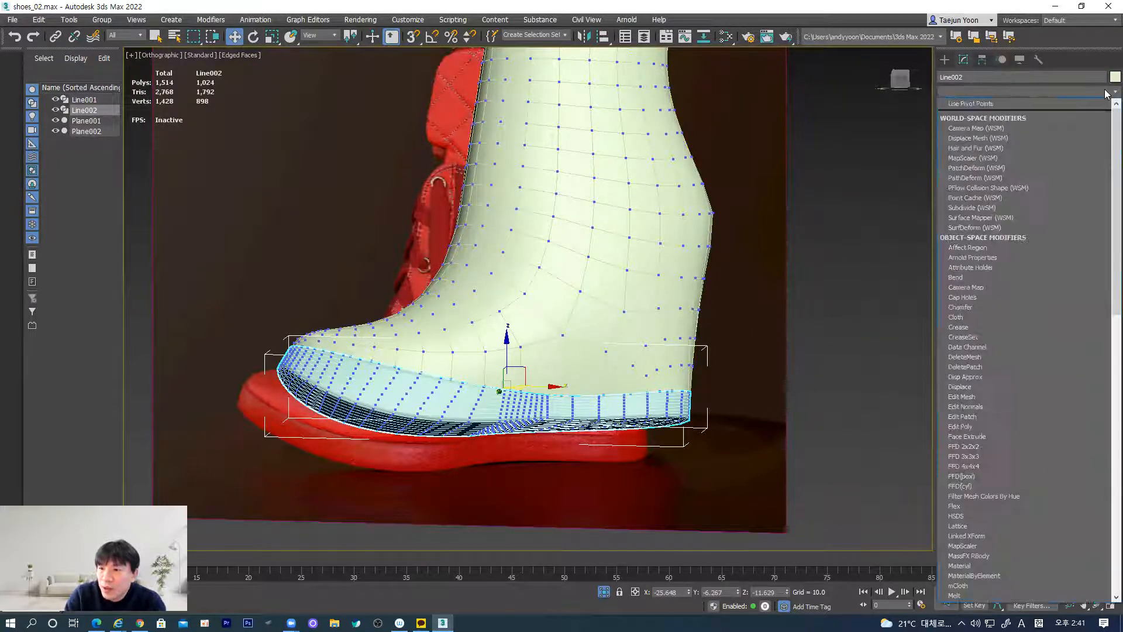
scroll(1106, 294, down, 10)
scroll(1106, 294, down, 5)
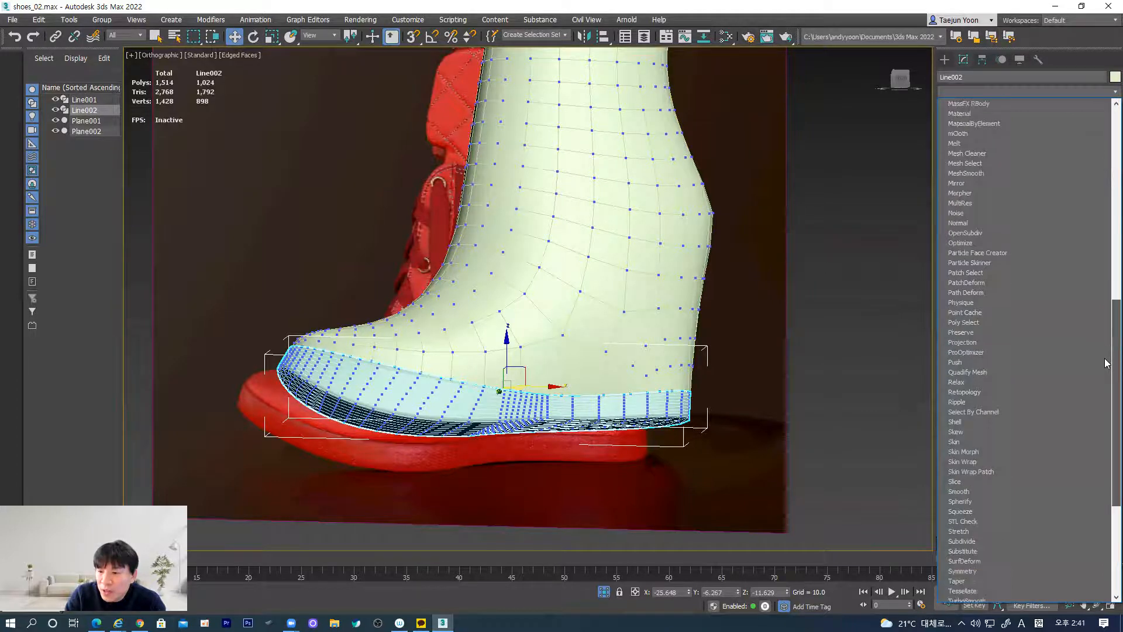
click(882, 220)
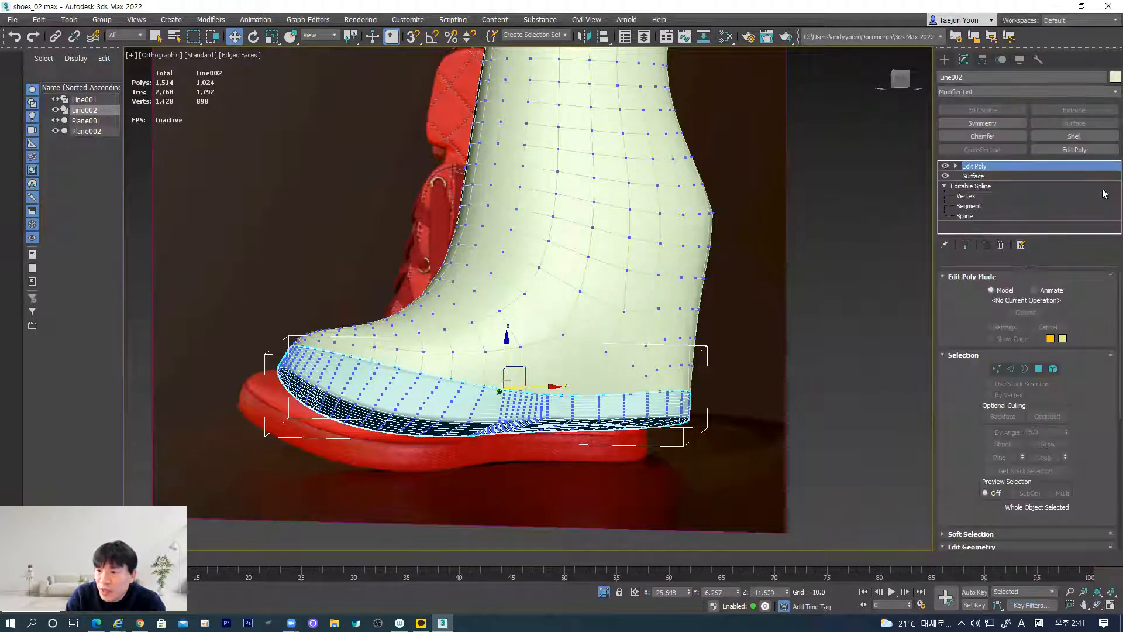
Step: Configure the modifier button set with 12 buttons and assign Retopology to the first empty one
click(1022, 245)
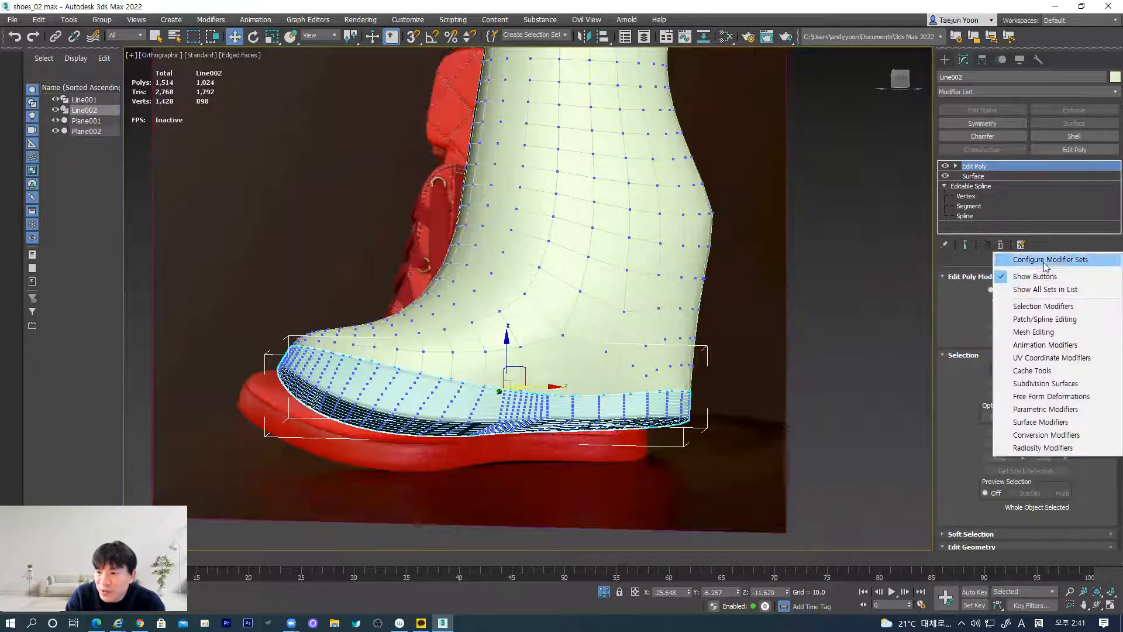
click(646, 343)
click(489, 318)
key(r)
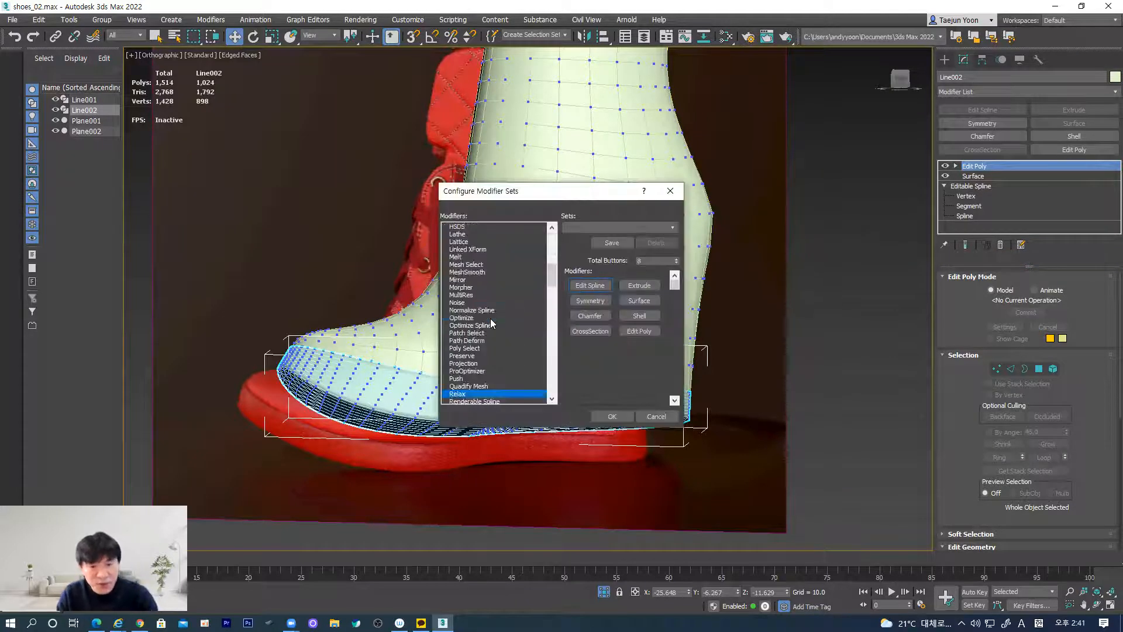
scroll(509, 379, down, 20)
click(513, 393)
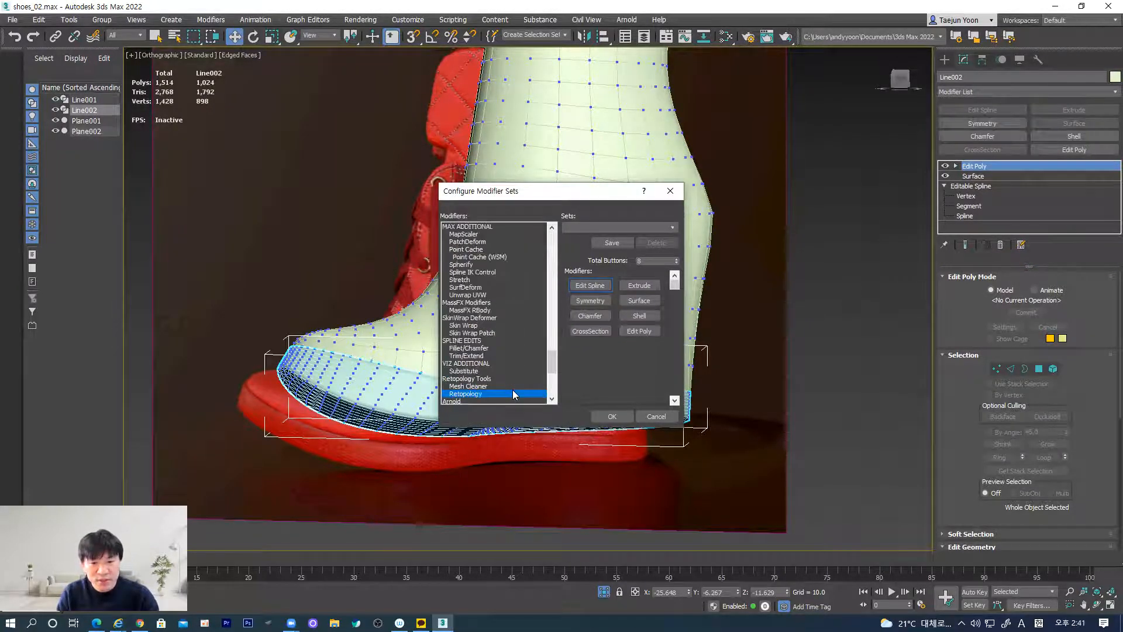
drag(471, 403, 523, 403)
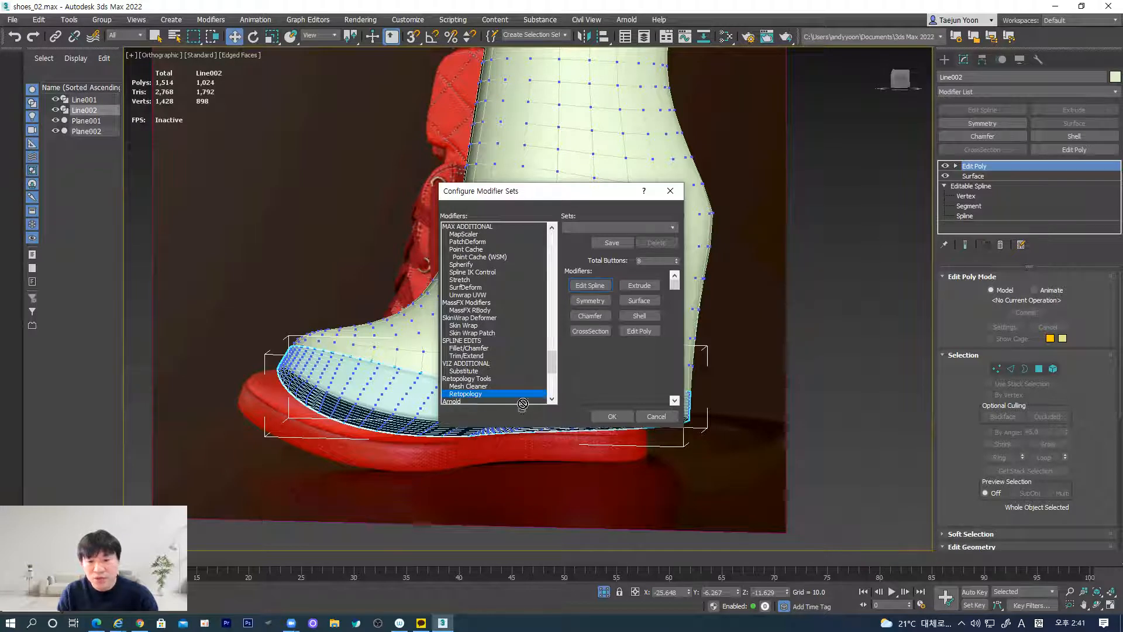
click(678, 258)
click(677, 258)
click(677, 258)
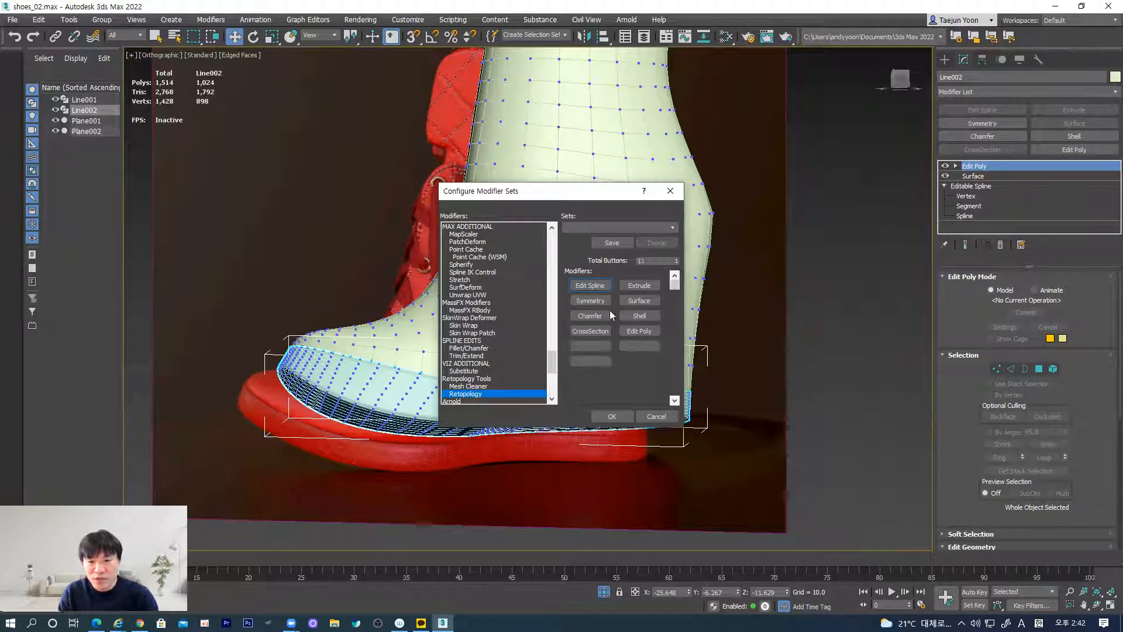
click(678, 259)
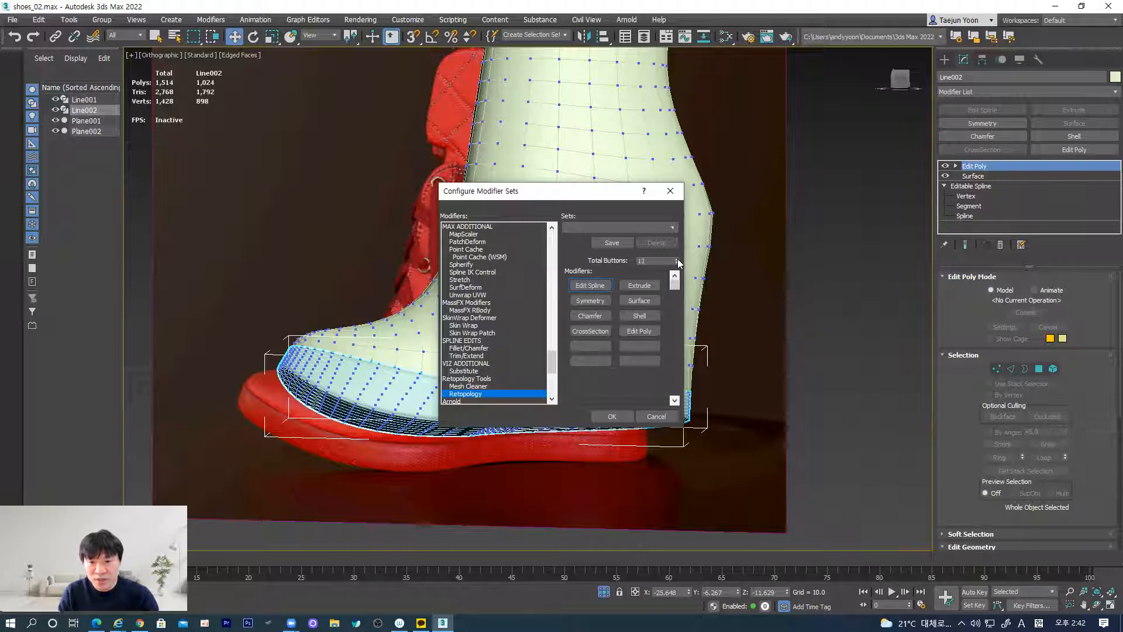
drag(472, 401, 581, 345)
click(613, 416)
Step: Add a Retopology modifier to the sole, set its face count to 2000, compute it, and inspect the mesh
click(1014, 163)
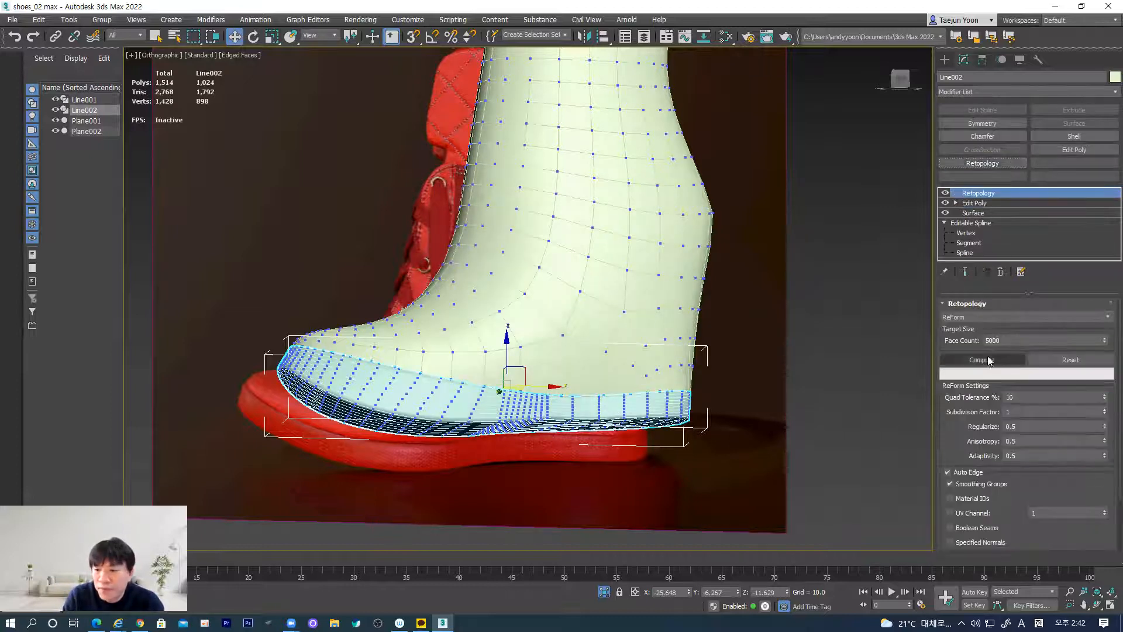
click(1008, 341)
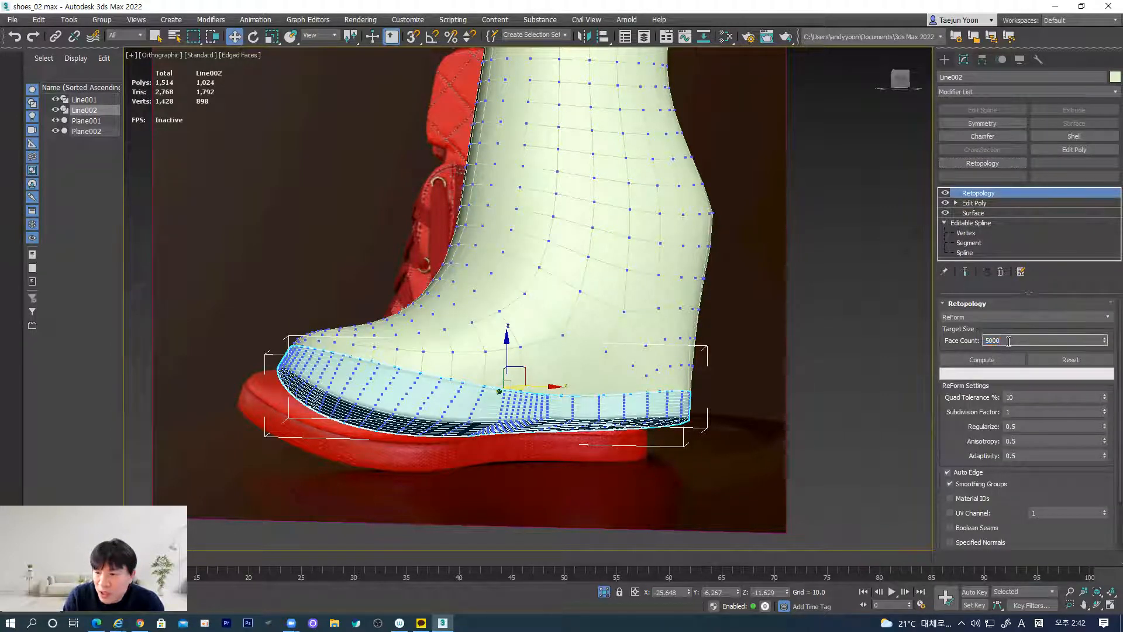
text(2)
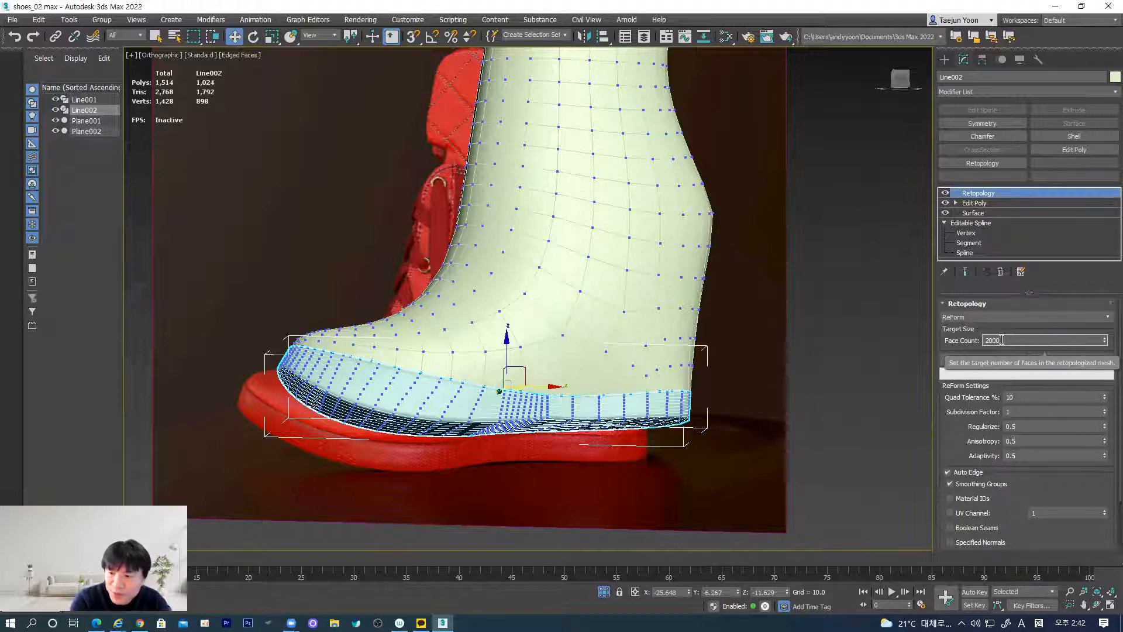
click(982, 360)
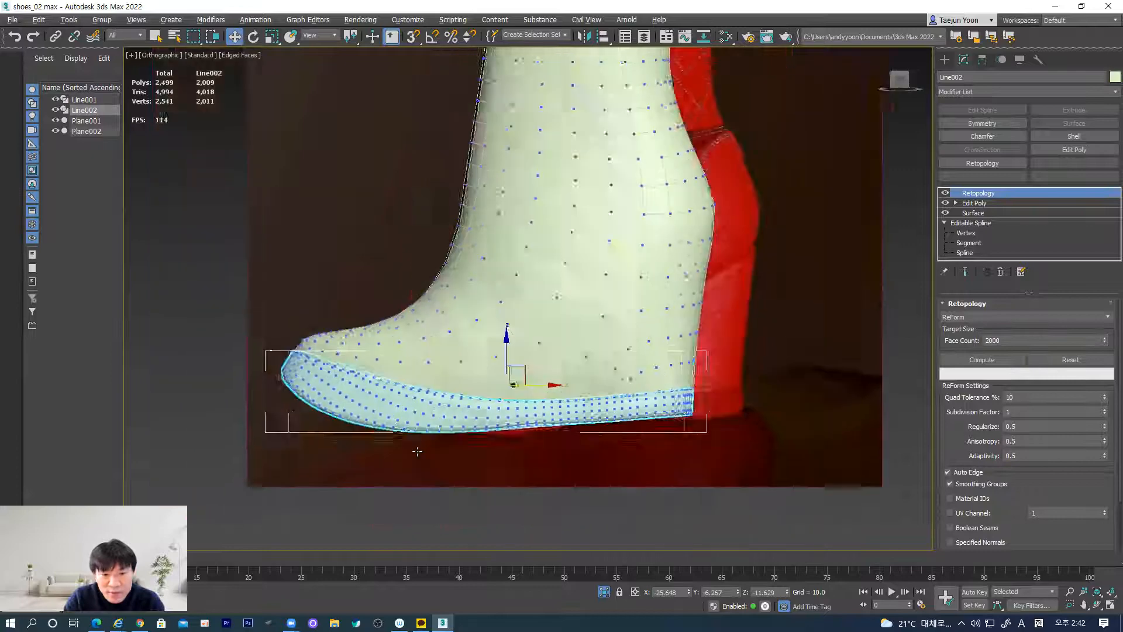
alt+middle_drag(417, 451, 418, 400)
scroll(424, 441, up, 3)
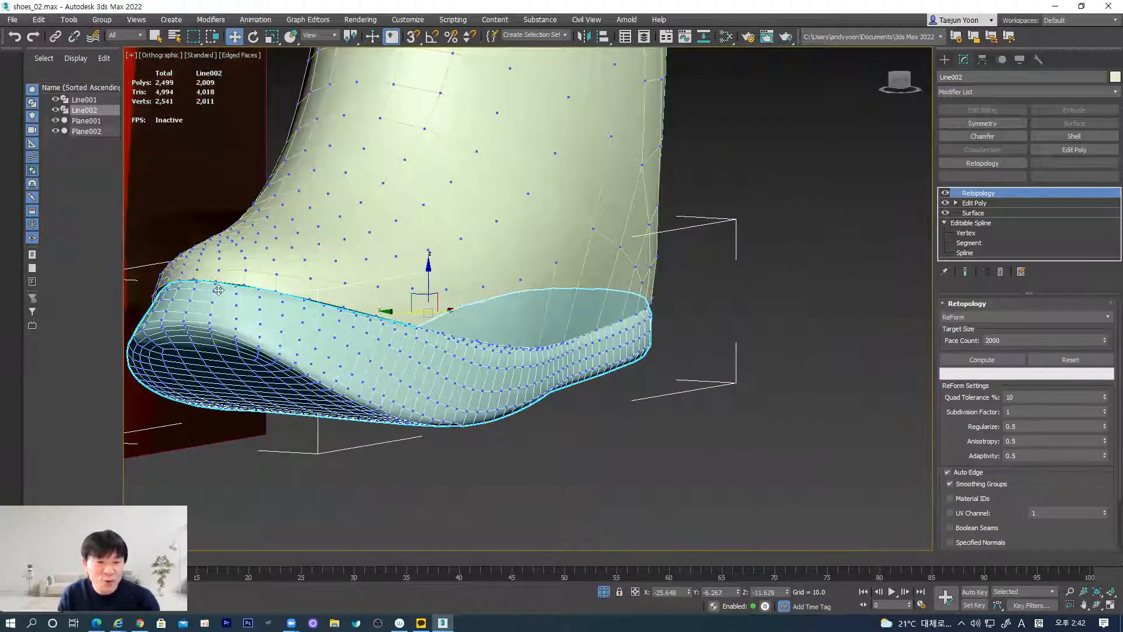
alt+middle_drag(635, 335, 523, 370)
middle_drag(367, 382, 599, 385)
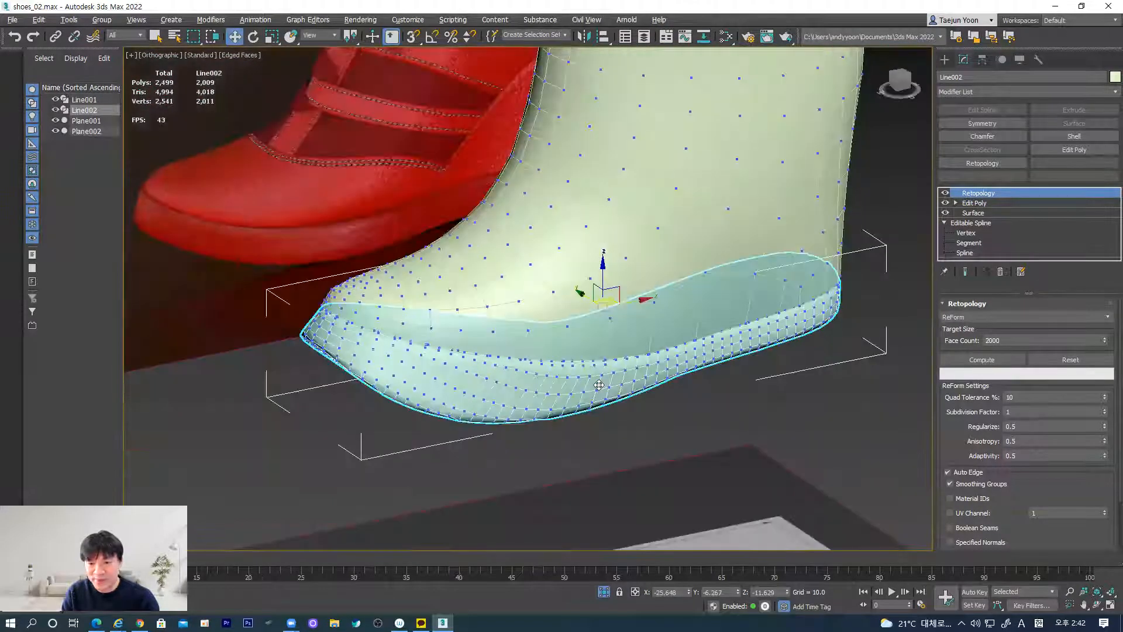
Step: Turn off the viewport's edged faces display and disable Vertex Ticks for the boot body and the sole
click(782, 424)
alt+middle_drag(780, 414, 669, 453)
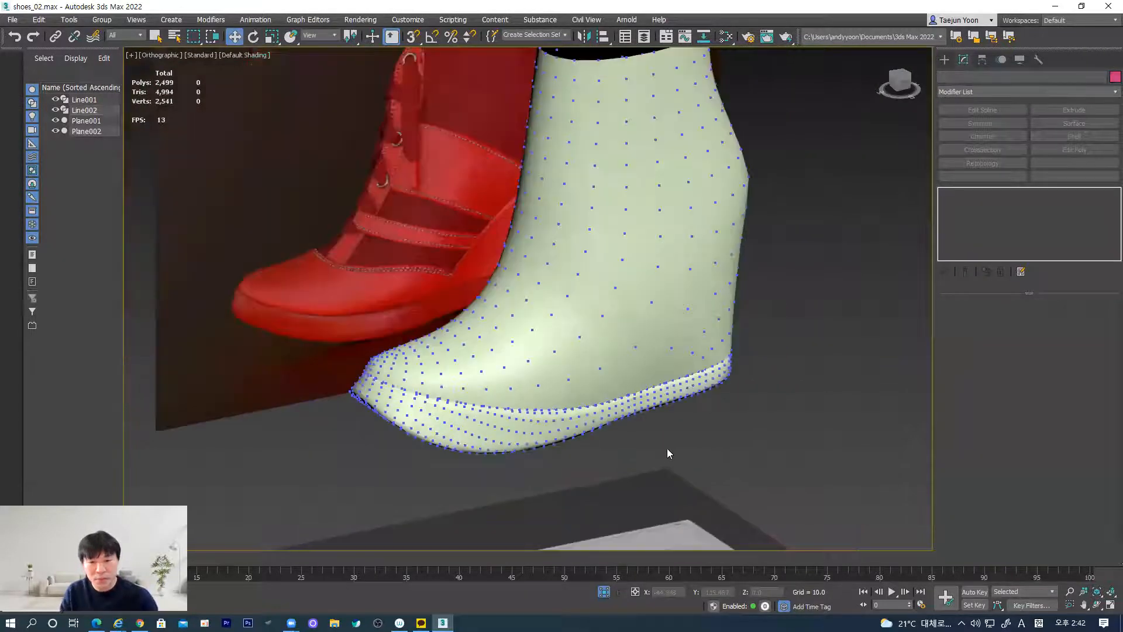
click(1019, 60)
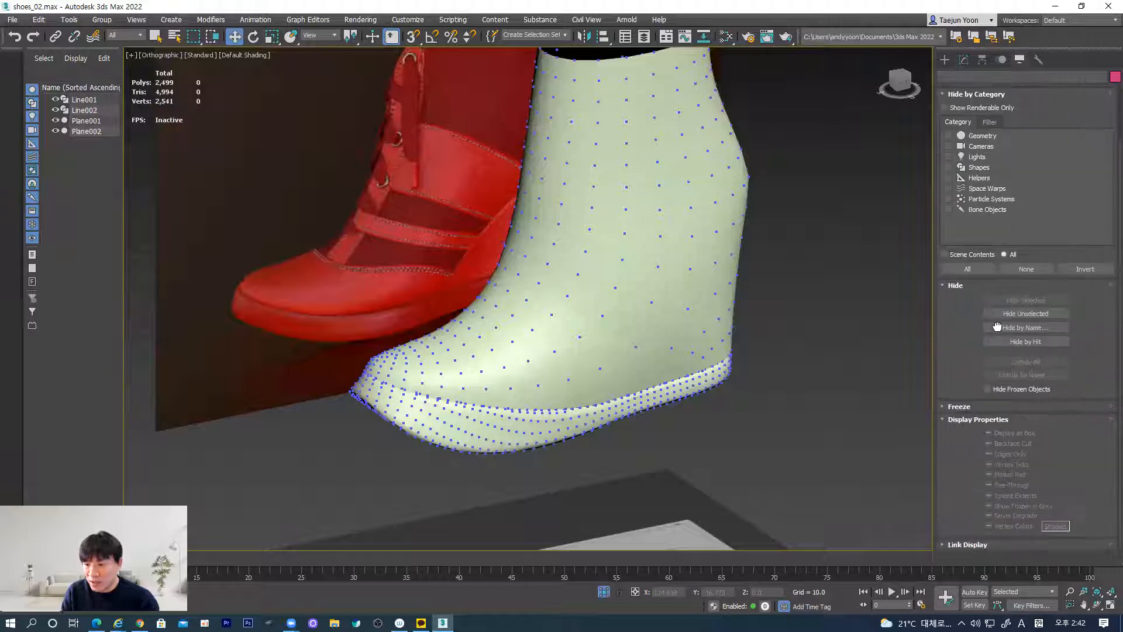
click(727, 255)
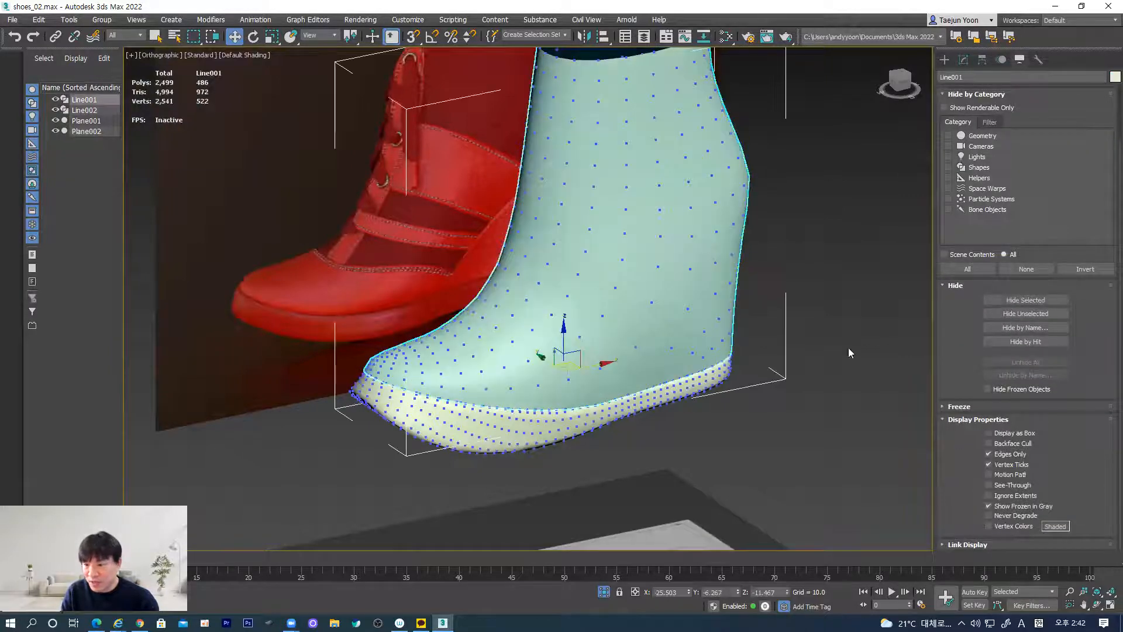
click(987, 465)
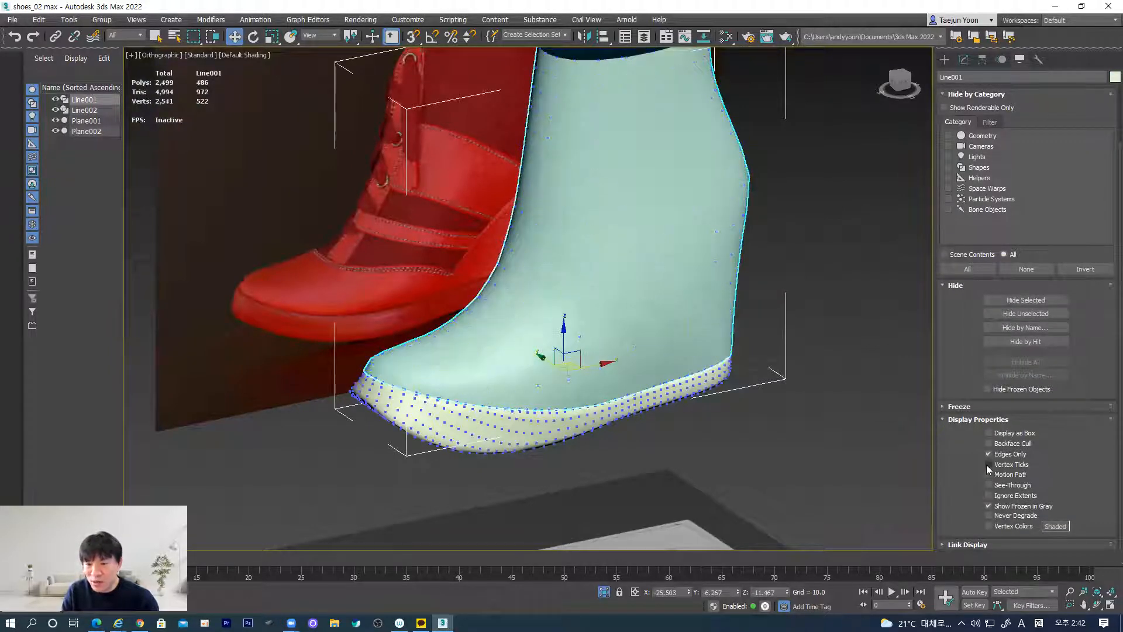
click(715, 383)
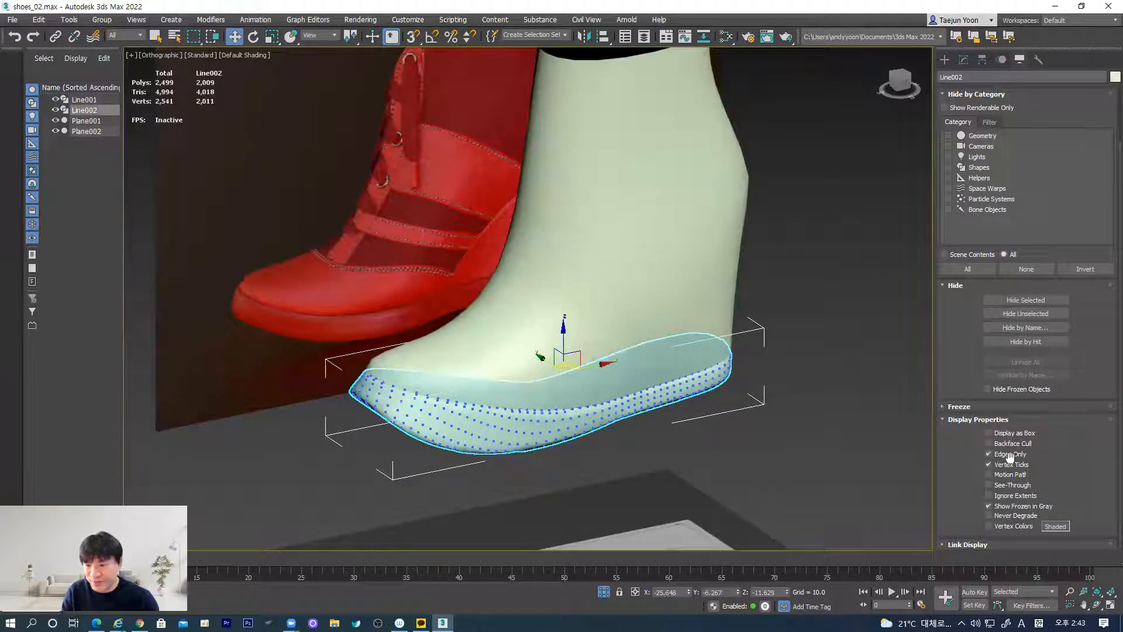
click(992, 465)
click(854, 437)
Step: Examine the smooth-shaded boot body and sole from several sides in a perspective view
alt+middle_drag(496, 422, 379, 386)
key(p)
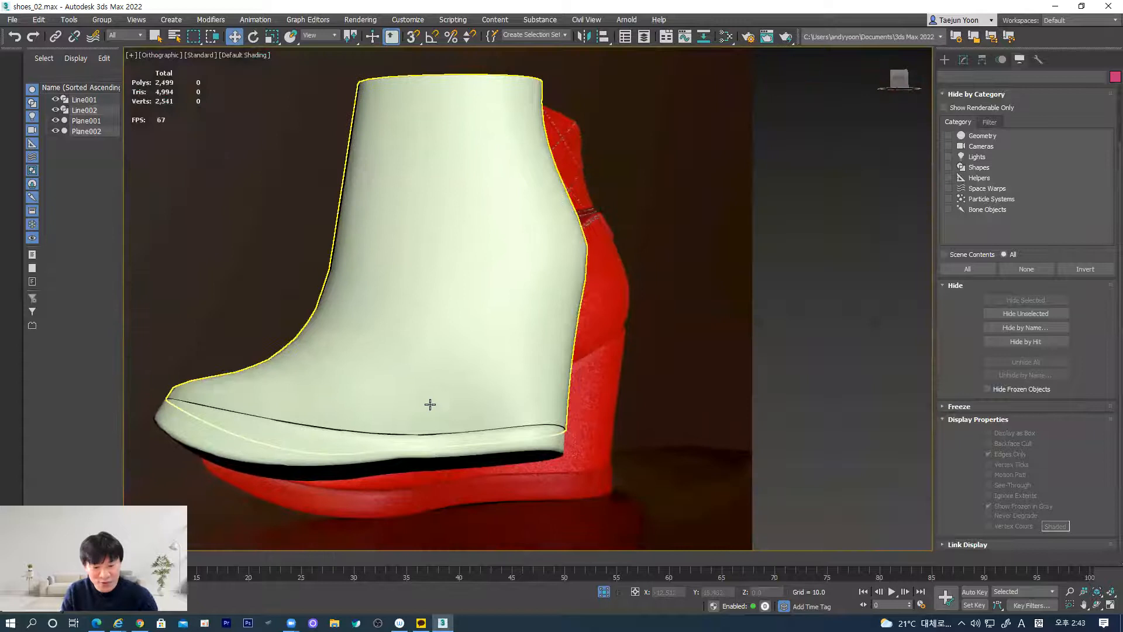
scroll(438, 406, up, 2)
middle_drag(542, 404, 655, 406)
scroll(563, 402, down, 5)
click(487, 324)
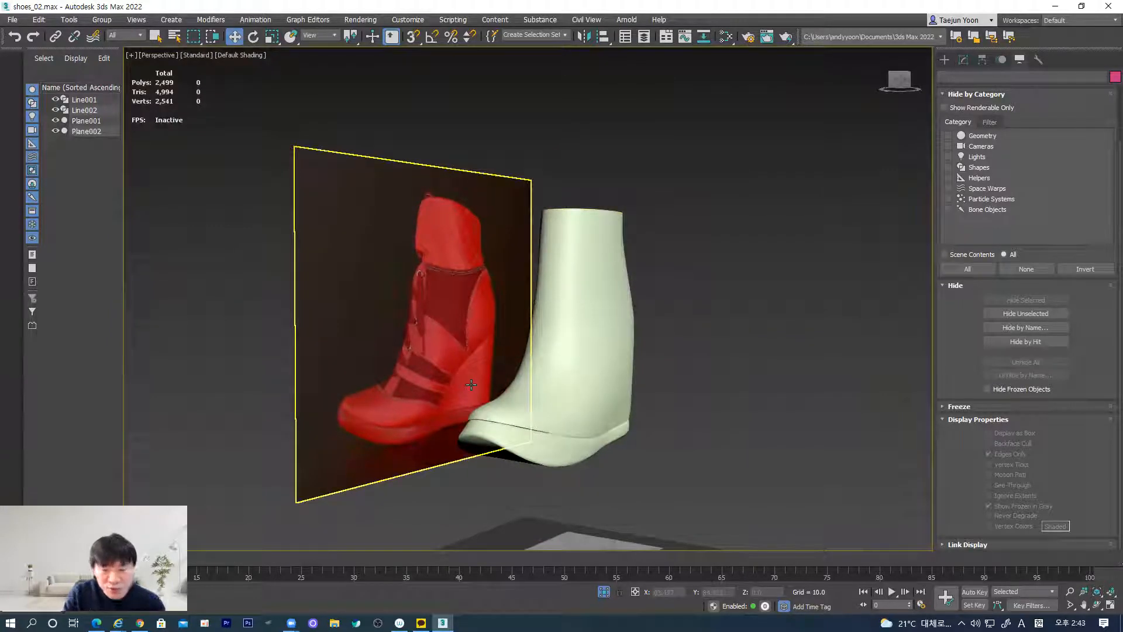
click(571, 404)
alt+middle_drag(572, 404, 474, 439)
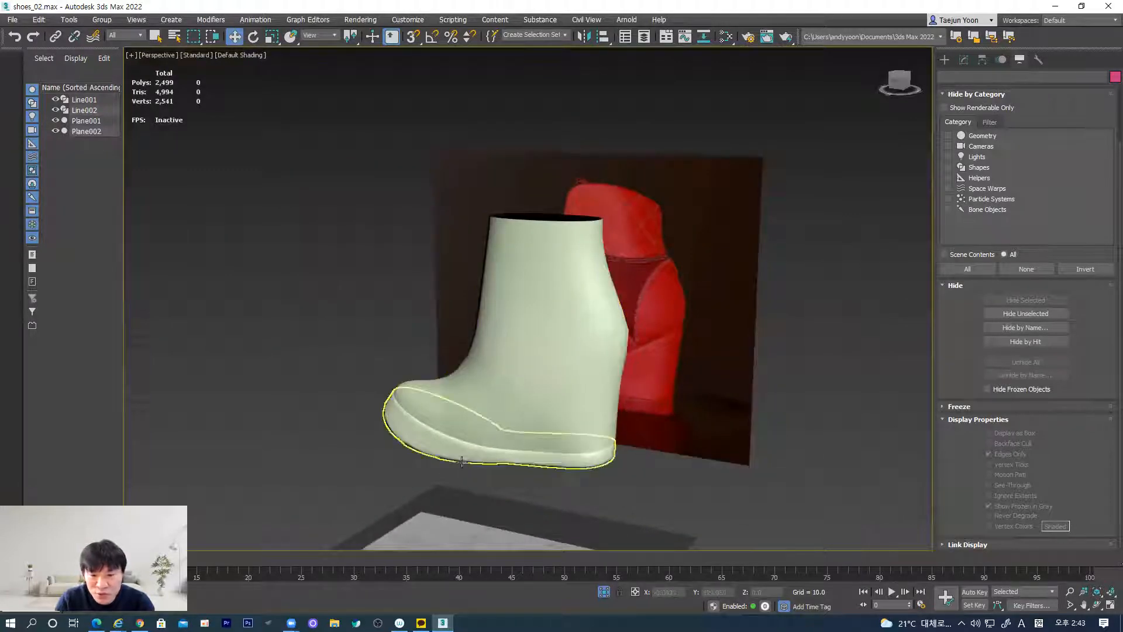
alt+middle_drag(504, 439, 524, 421)
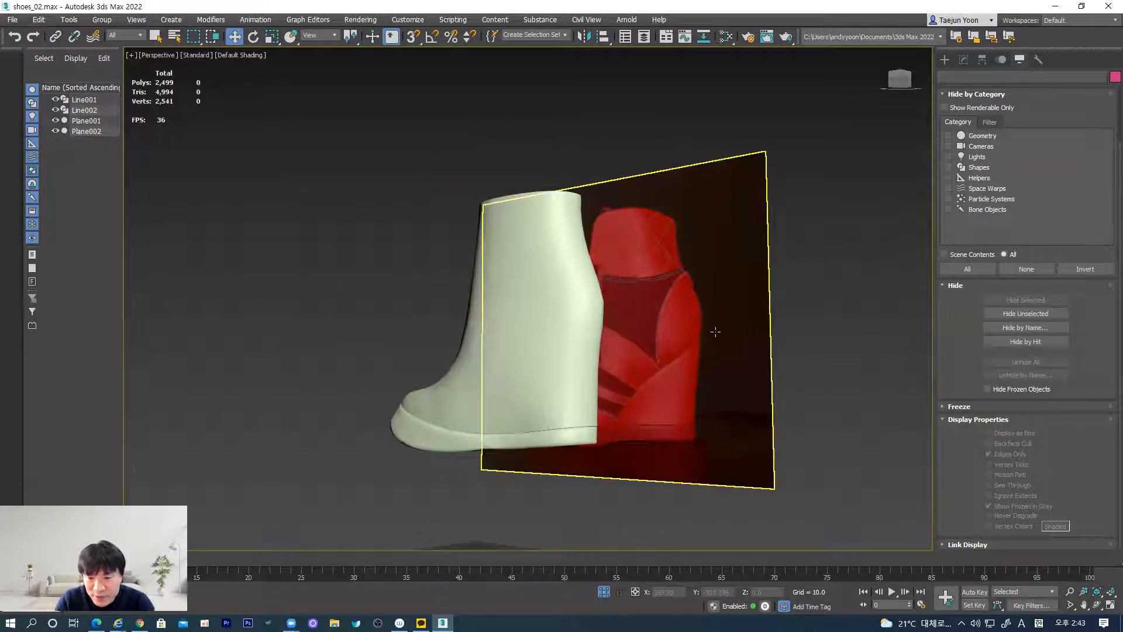
alt+middle_drag(477, 456, 461, 458)
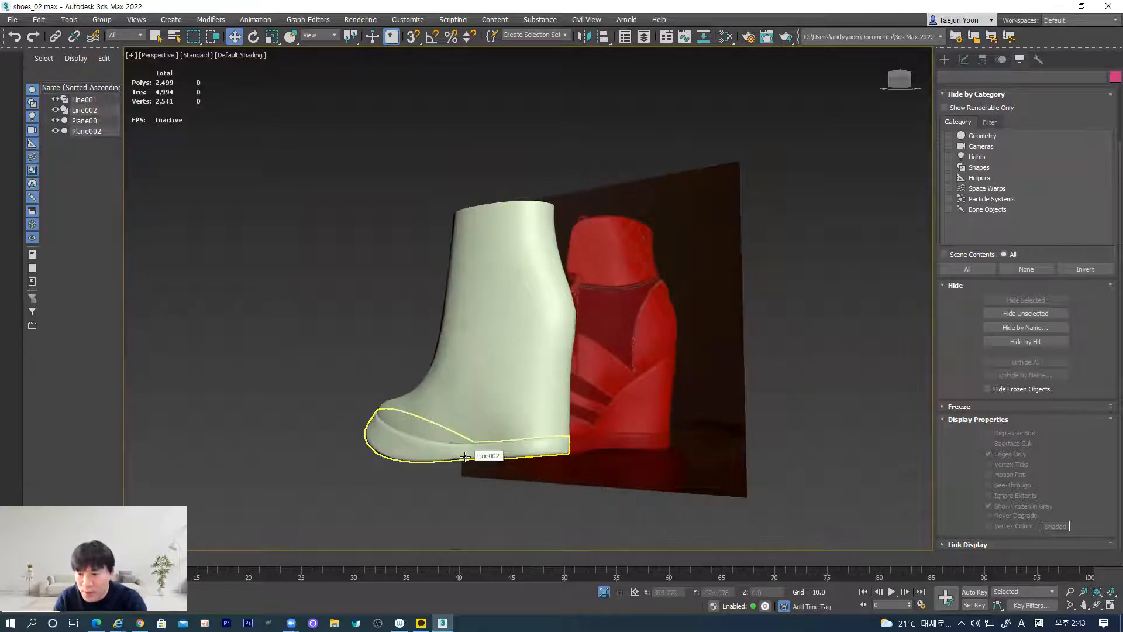
Step: Switch to the Front view framed on the boot and select the boot body
key(l)
key(f)
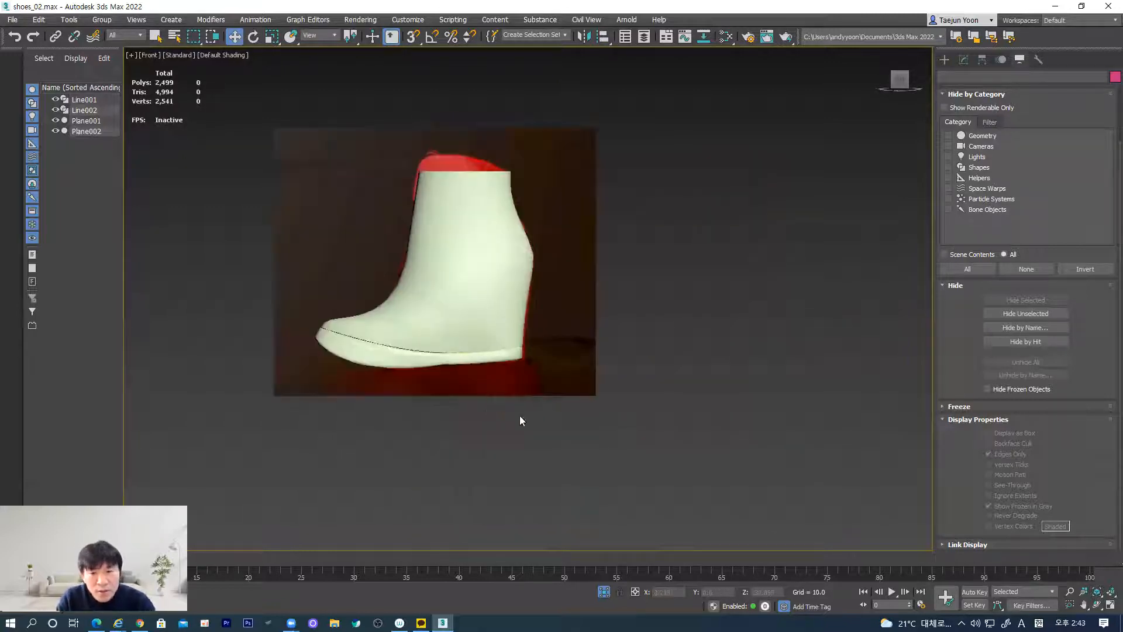
middle_drag(480, 358, 507, 416)
scroll(509, 415, up, 3)
click(547, 344)
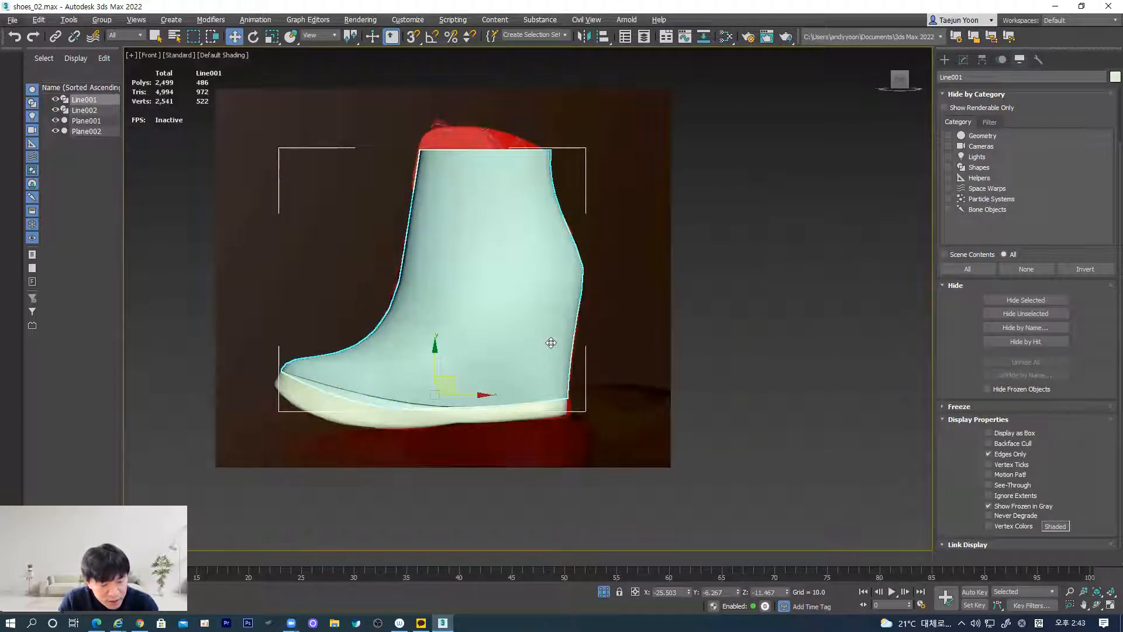
Step: Make the boot body see-through and frame its heel area over the reference image
click(704, 344)
click(456, 353)
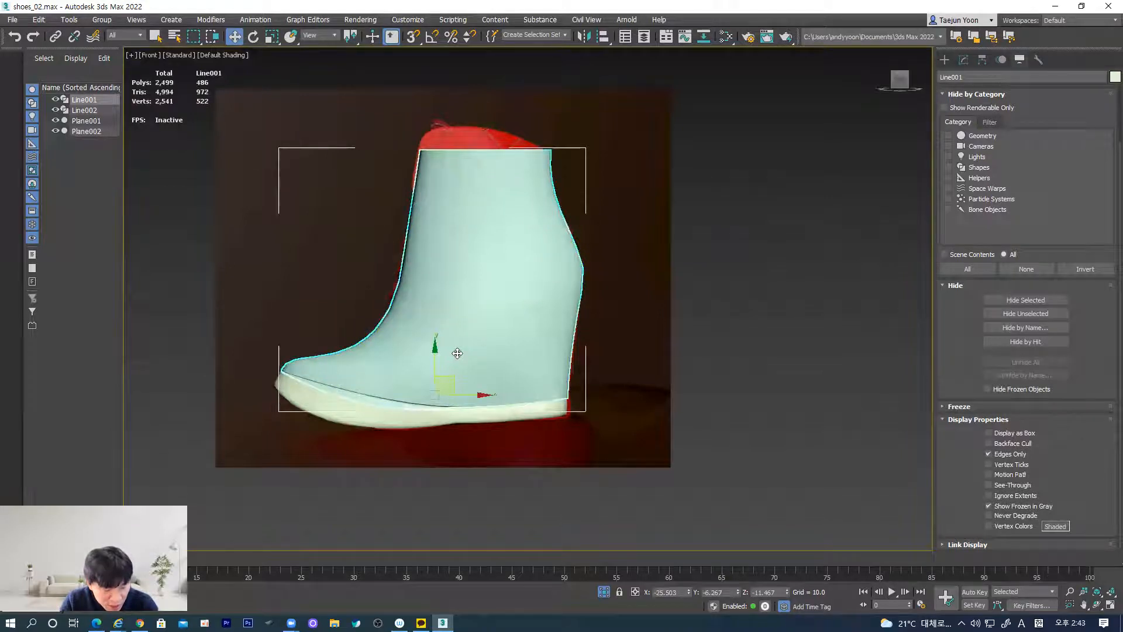
middle_drag(480, 385, 477, 399)
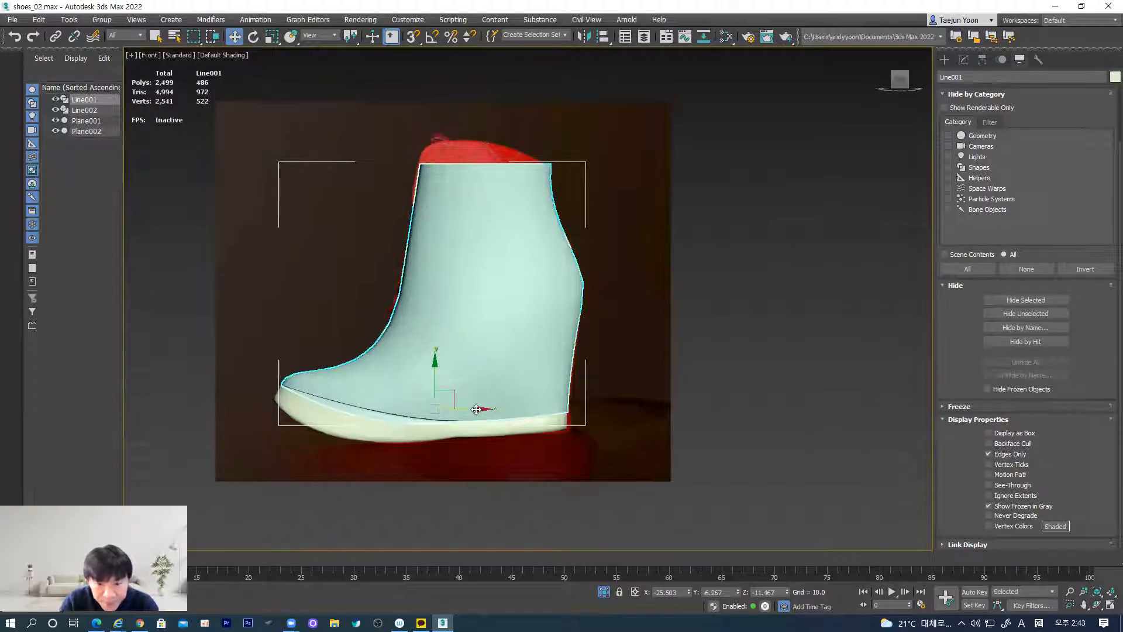
scroll(476, 408, up, 2)
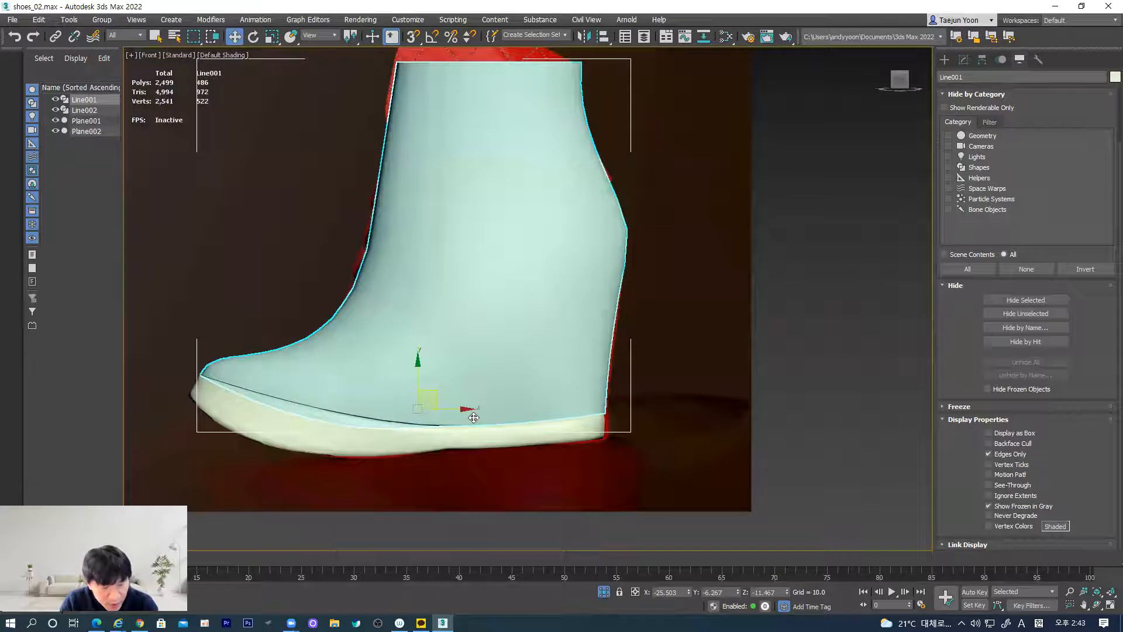
key(alt+x)
middle_drag(557, 434, 557, 443)
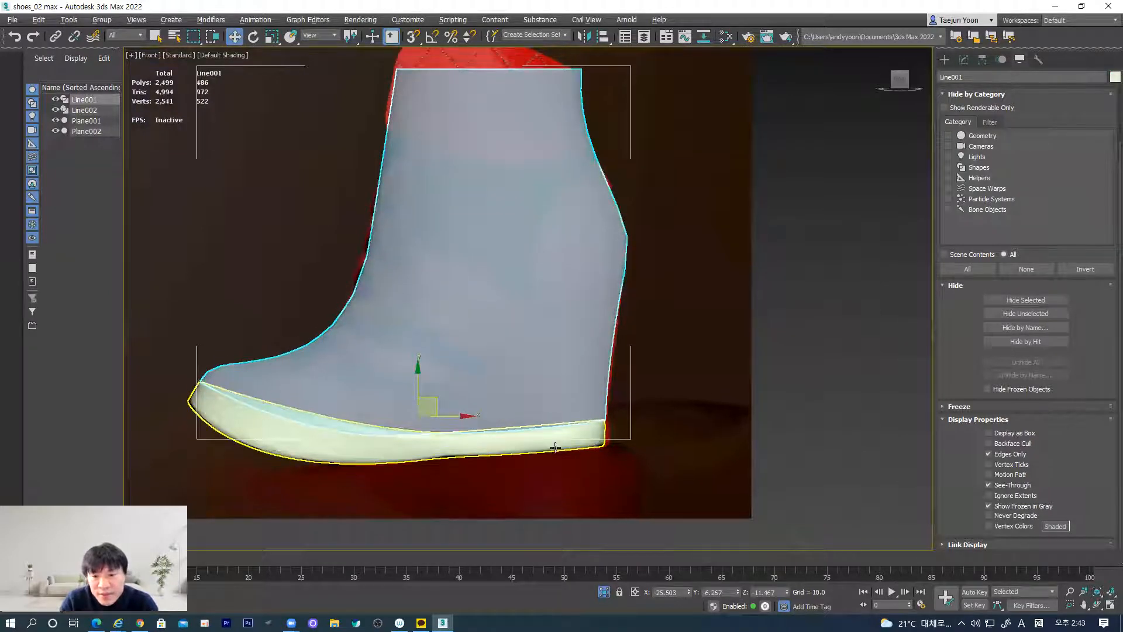
scroll(556, 443, up, 2)
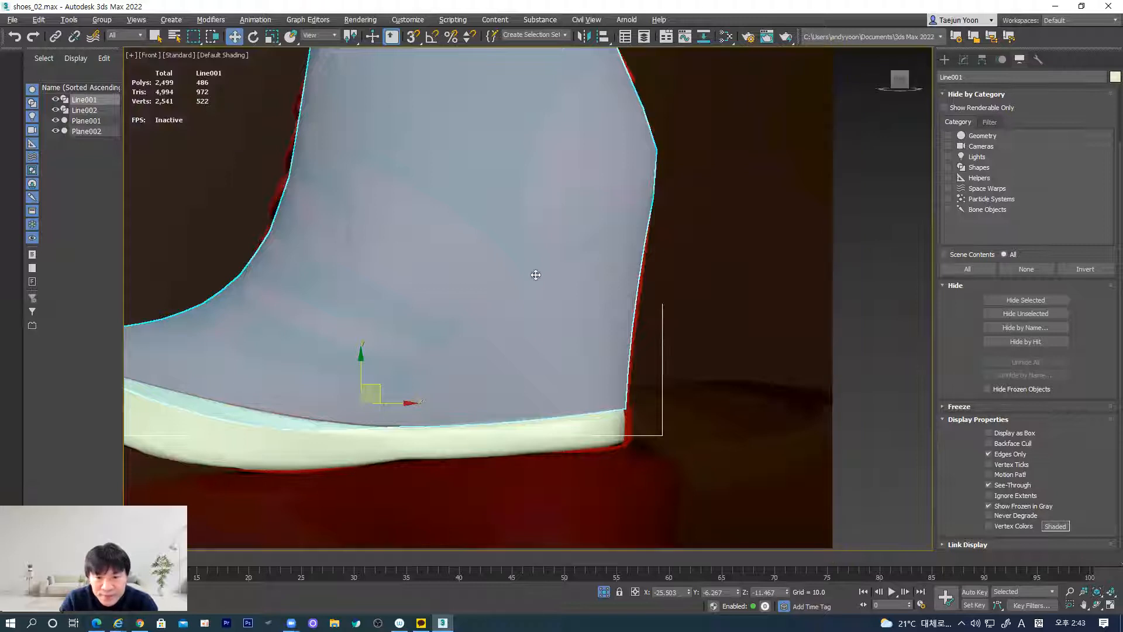
Step: Draw a closed five-point line around the heel, with its upper edge running diagonally across the boot body from the back down past the sole
click(948, 60)
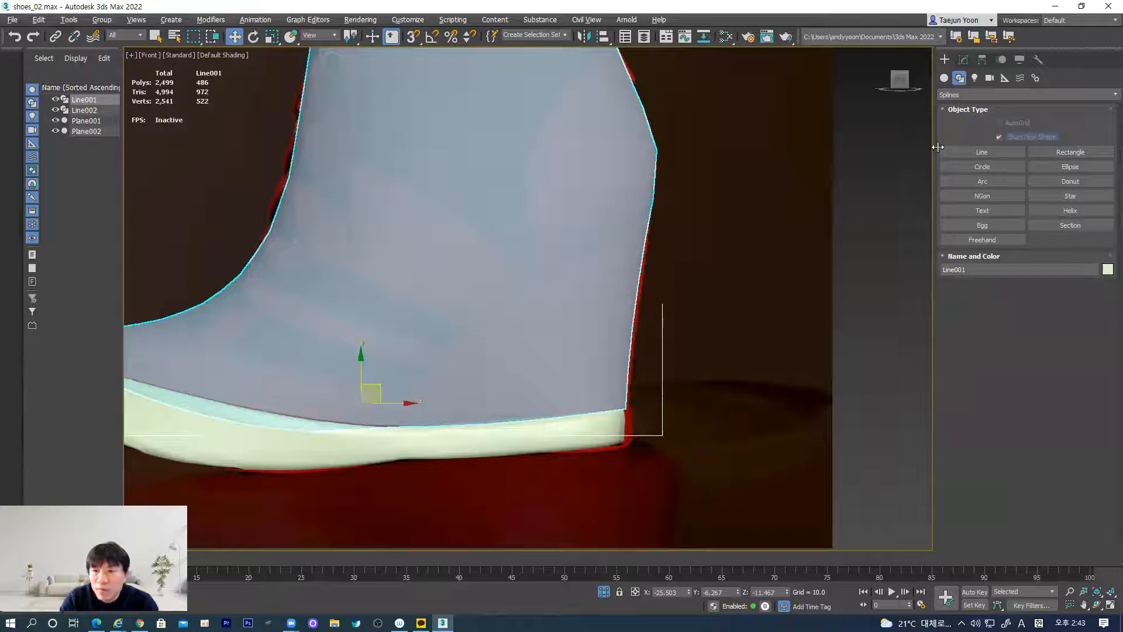
click(977, 151)
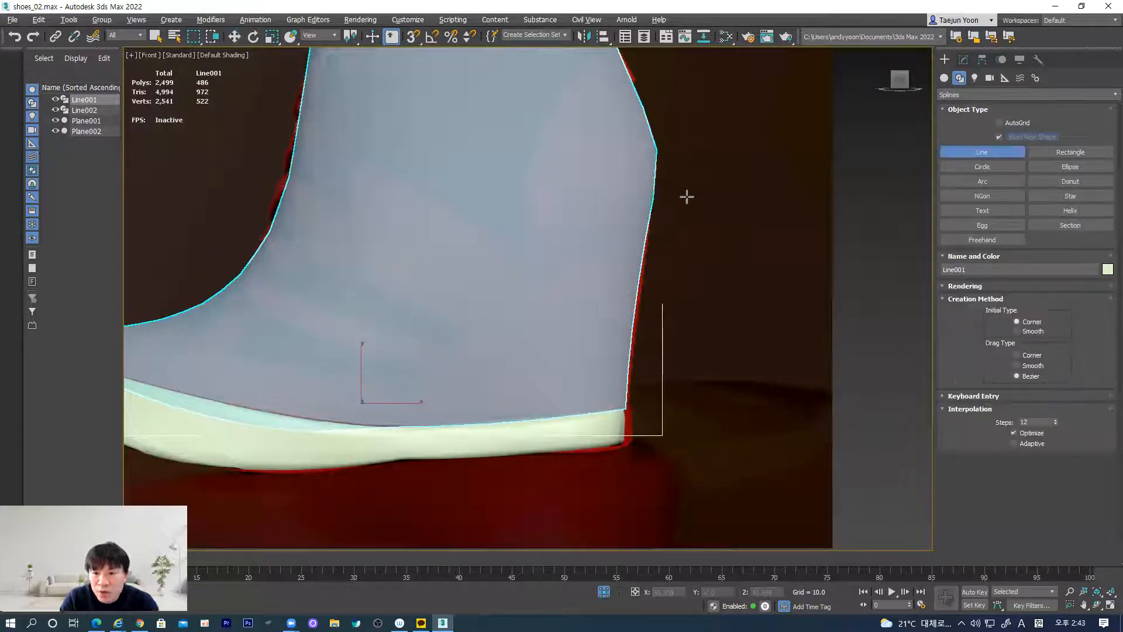
click(680, 186)
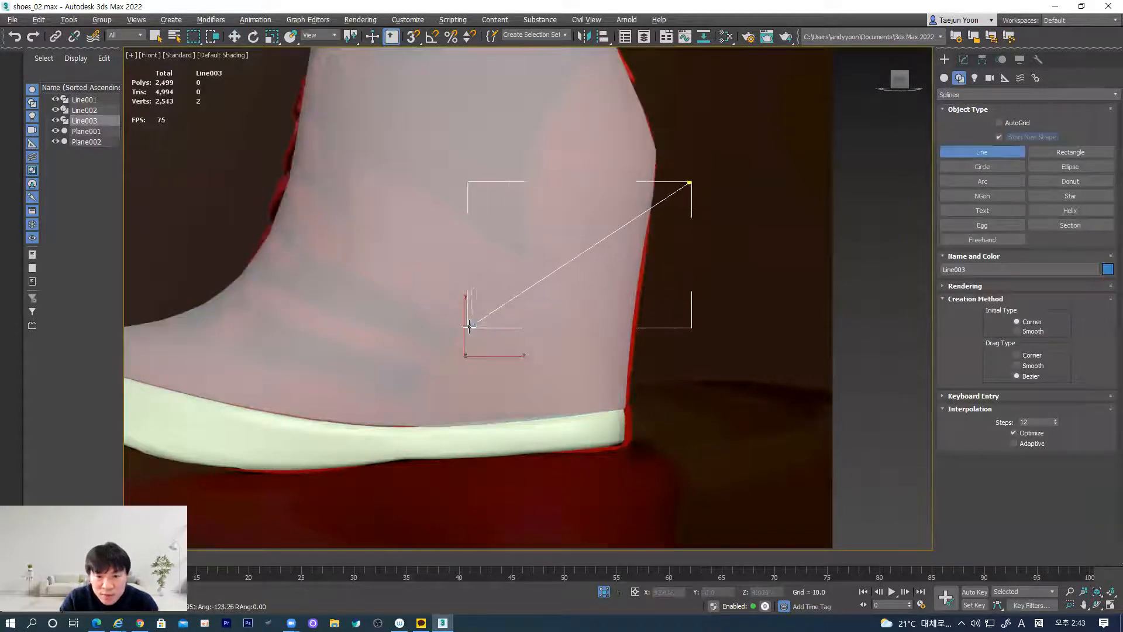
click(485, 312)
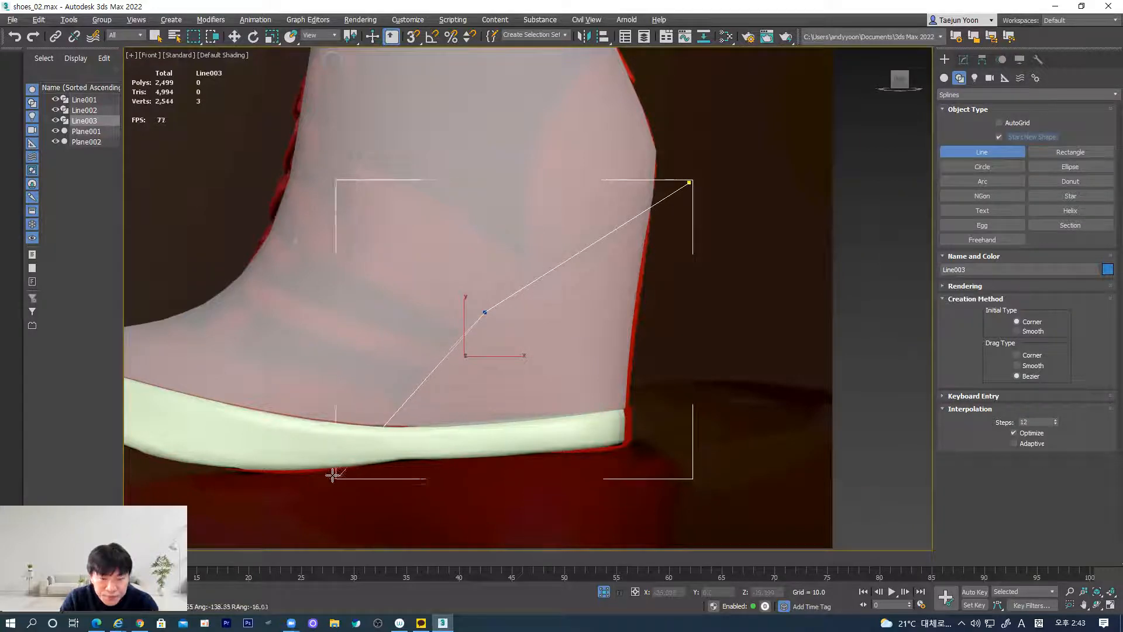
click(319, 476)
click(417, 534)
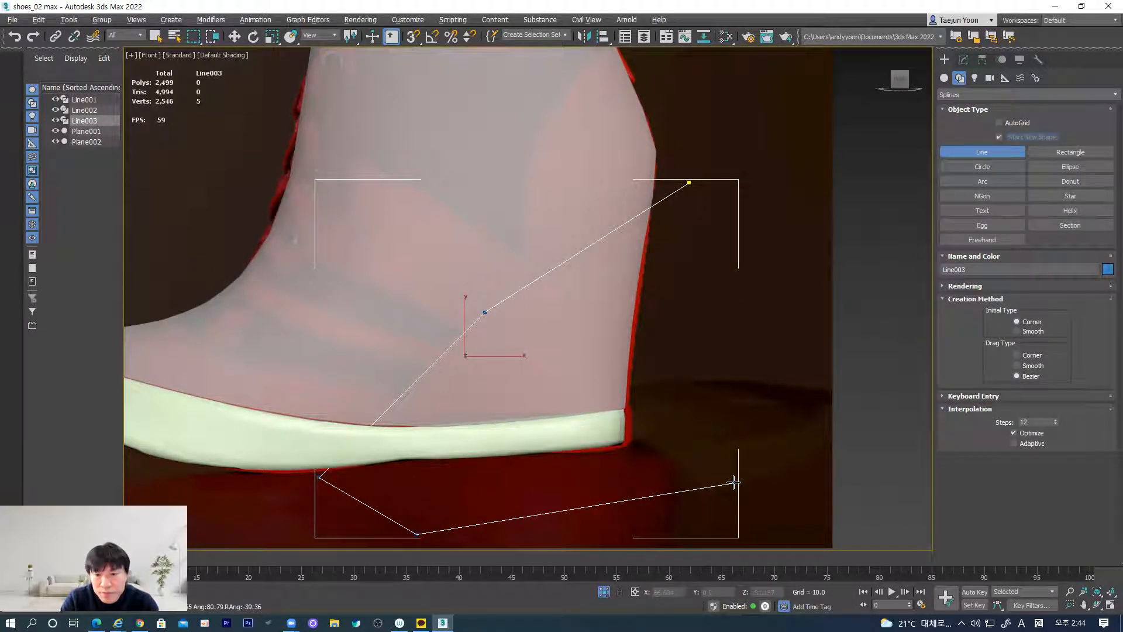
click(734, 483)
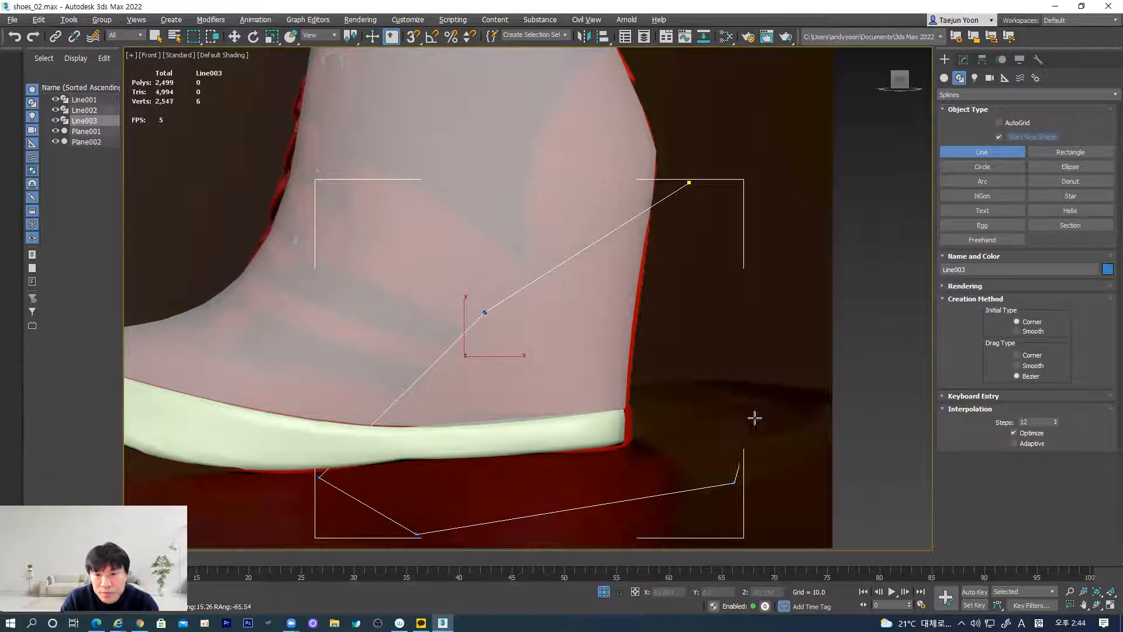
click(690, 186)
click(534, 321)
click(234, 37)
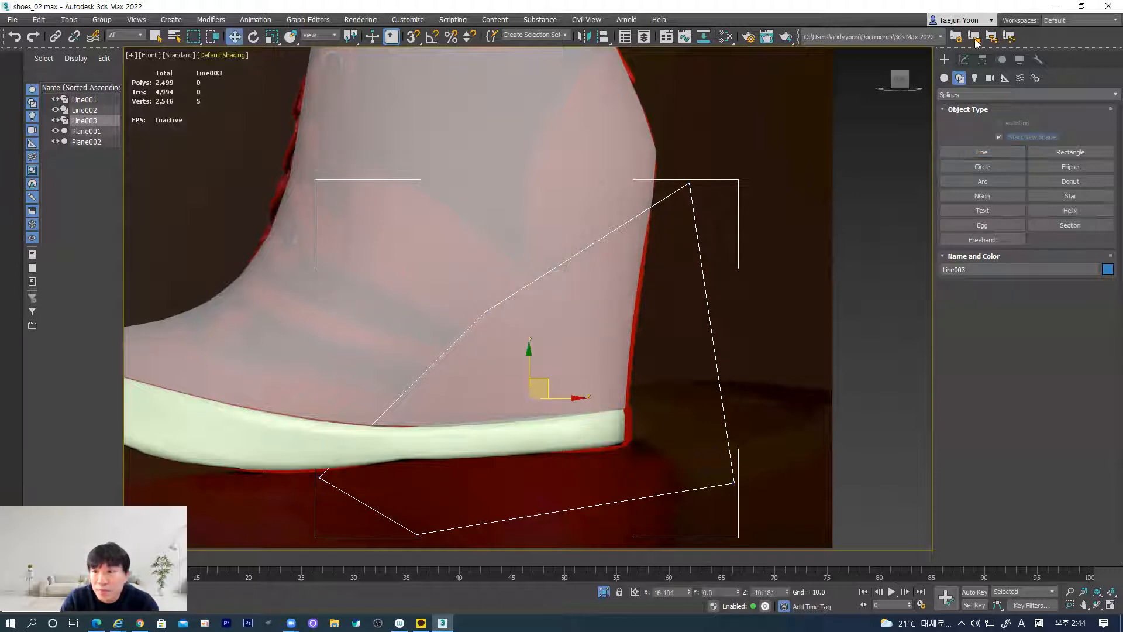
Step: Convert the middle vertex of the heel line's diagonal edge to Bezier and adjust its handle and position into a gentle upward curve
click(963, 59)
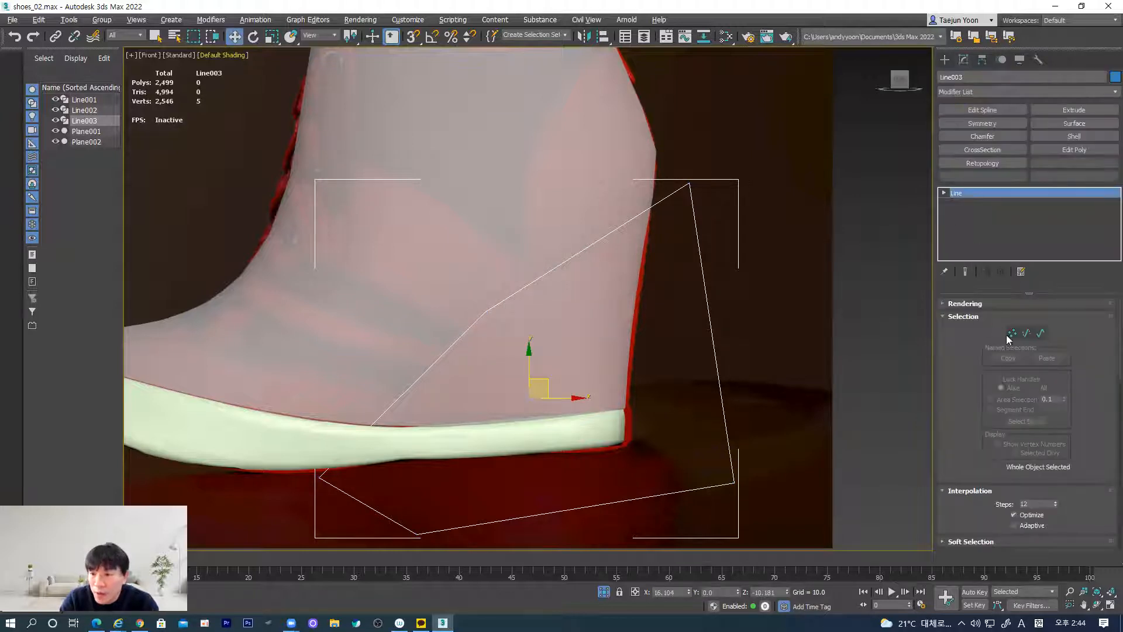
click(1011, 334)
drag(522, 355, 519, 325)
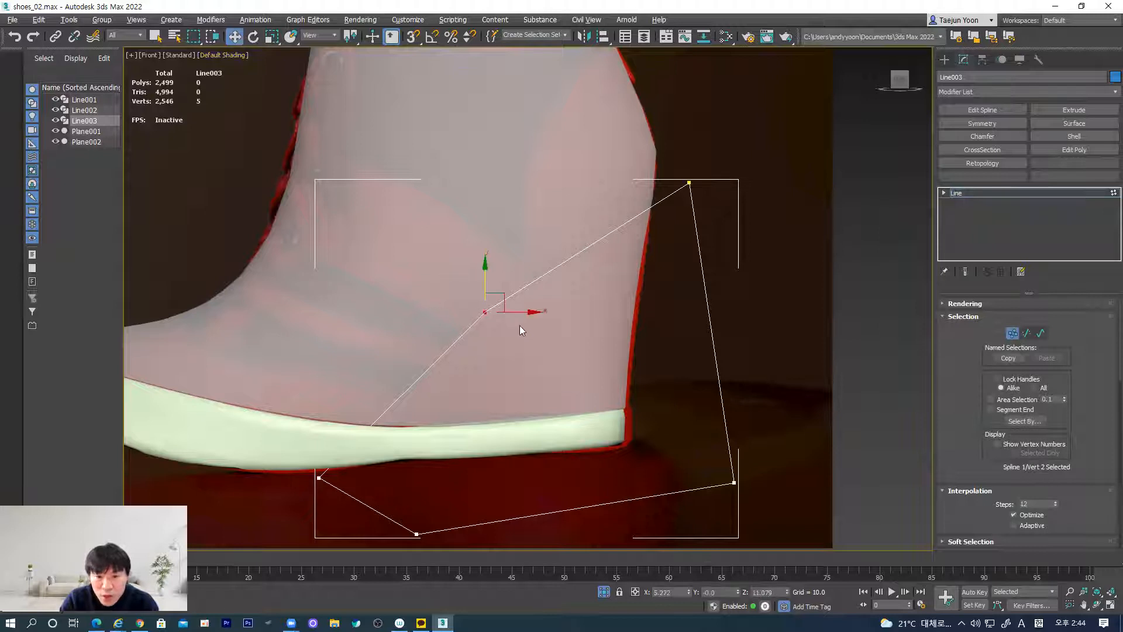
right_click(490, 314)
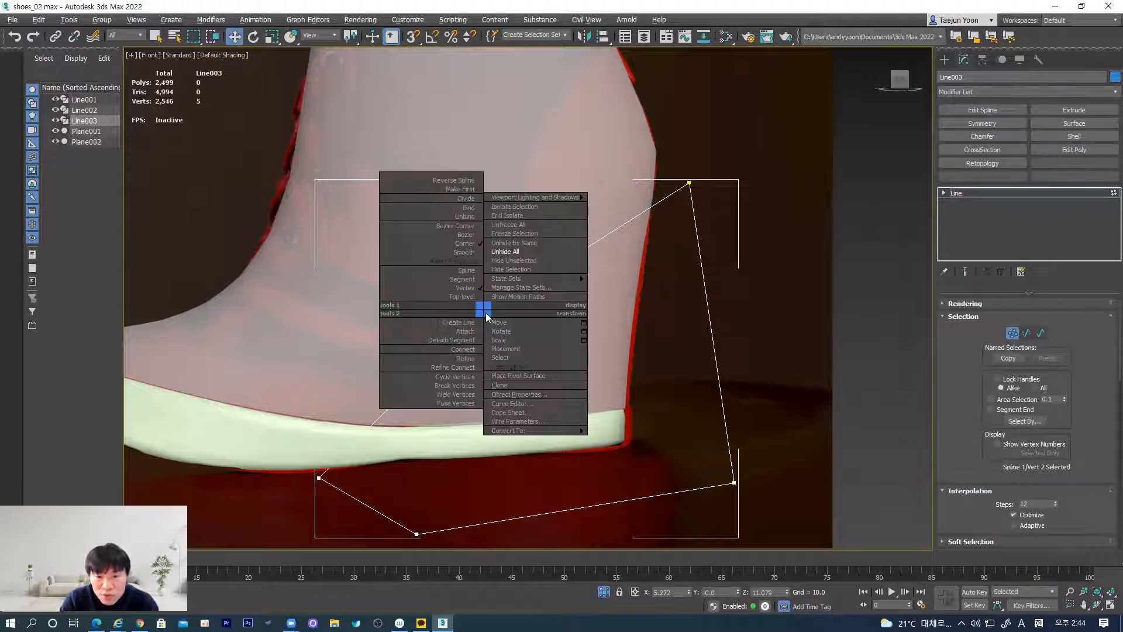
click(466, 235)
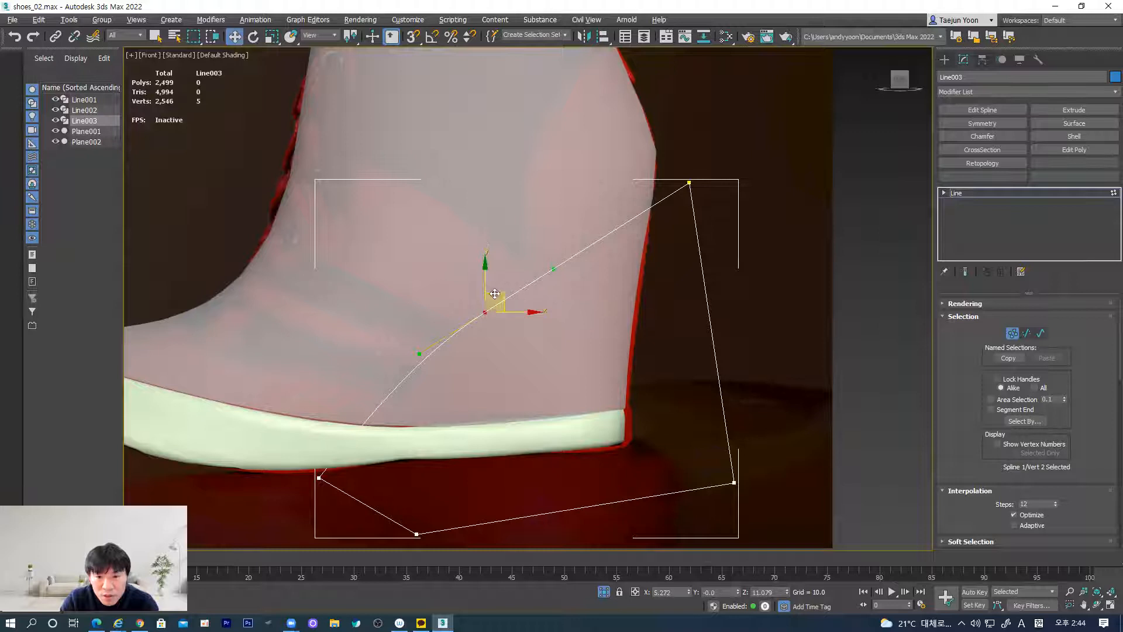
drag(555, 268, 549, 259)
drag(504, 292, 506, 296)
Step: Nudge the heel line's upper back vertex slightly down and fine-tune its lower front vertex, finishing the vertex editing
drag(688, 191, 689, 193)
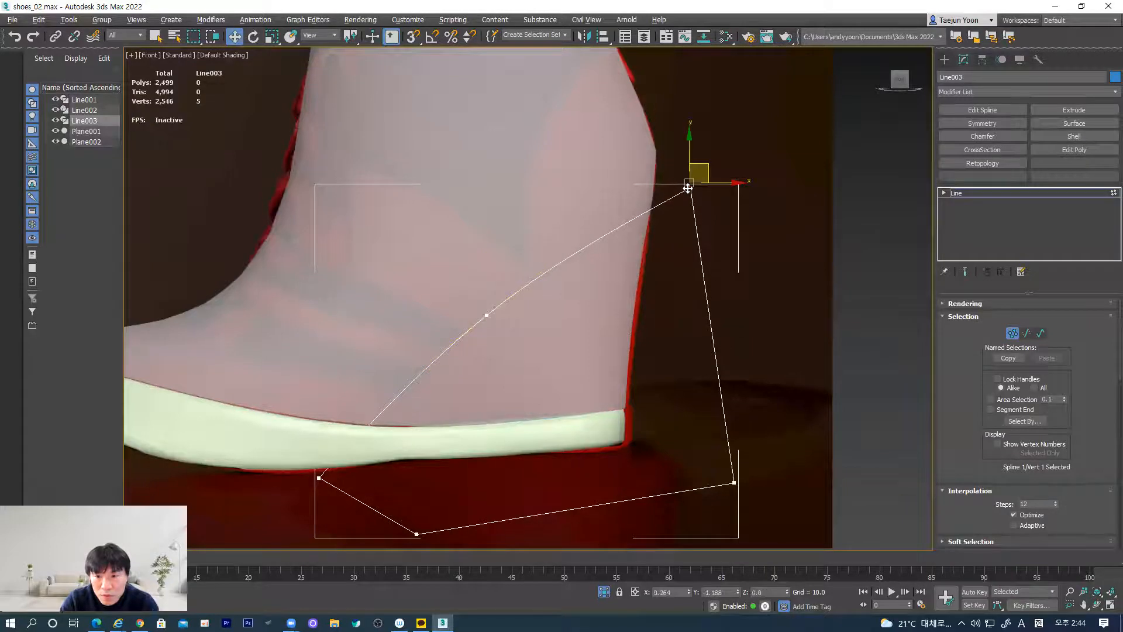
drag(318, 479, 320, 479)
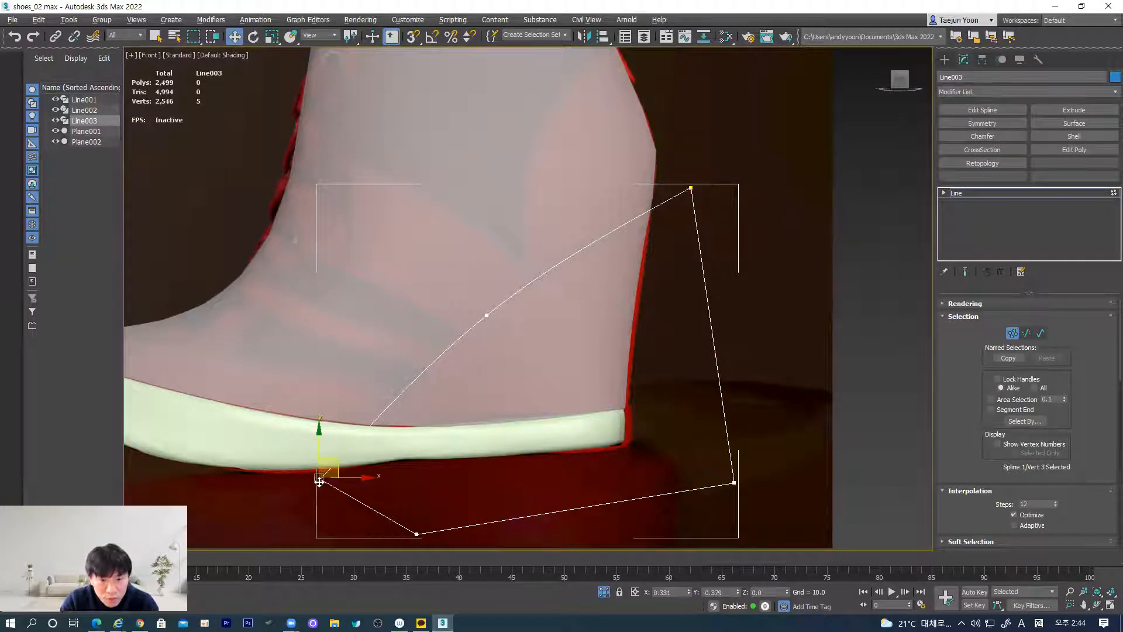
click(697, 189)
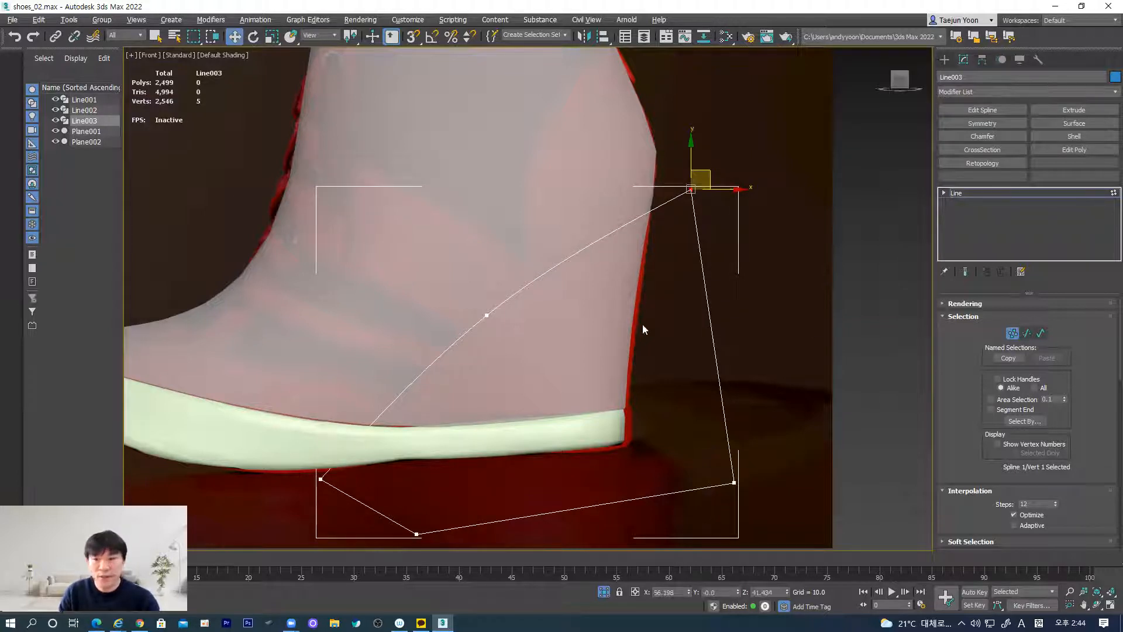
click(1012, 333)
Step: Select the boot body in the Front view and turn off its see-through display
middle_drag(887, 399, 807, 394)
scroll(806, 398, down, 5)
click(540, 241)
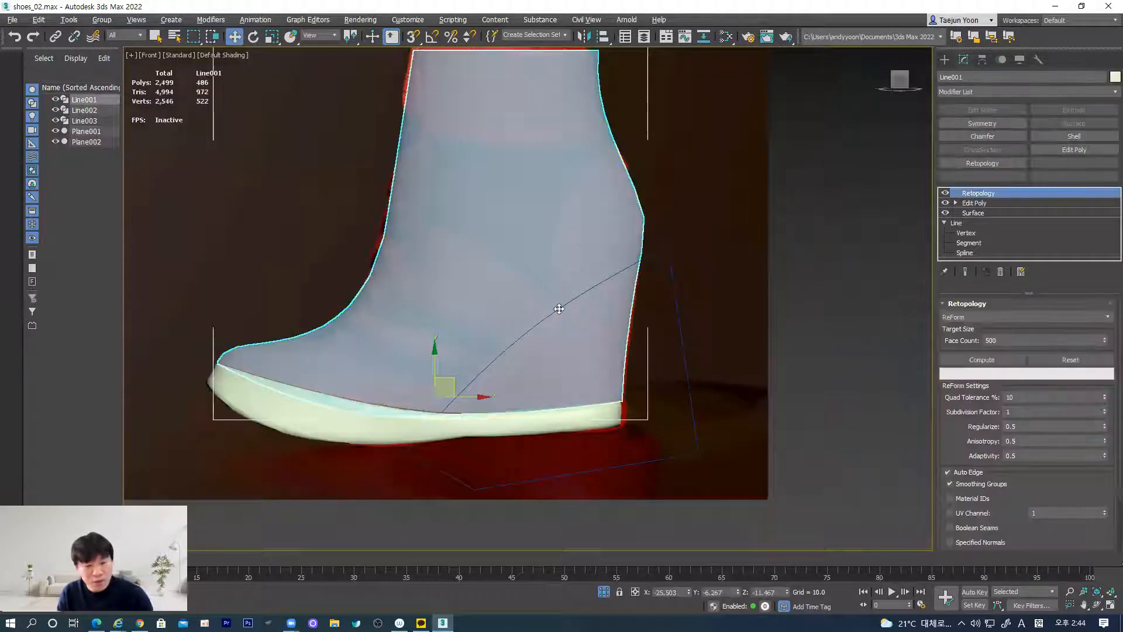
key(alt+x)
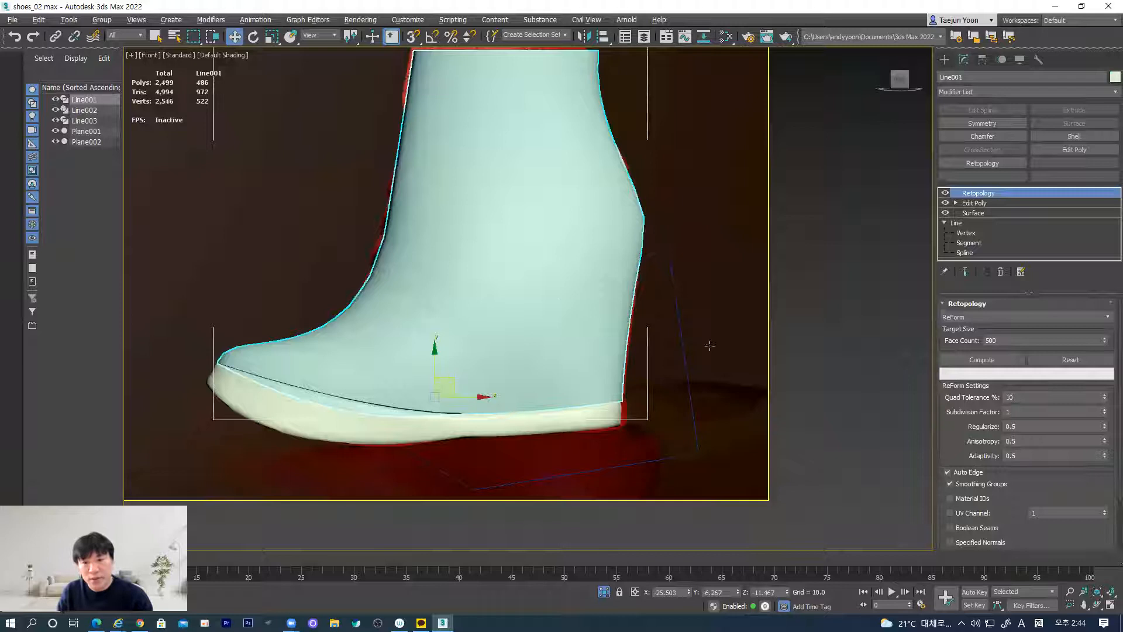
Step: Move the heel line sideways along Y to about -47.7, clear of the boot, and return to the Front view
click(680, 319)
mouse_move(602, 402)
alt+middle_down()
mouse_move(579, 406)
mouse_move(586, 399)
alt+middle_up()
drag(586, 399, 454, 391)
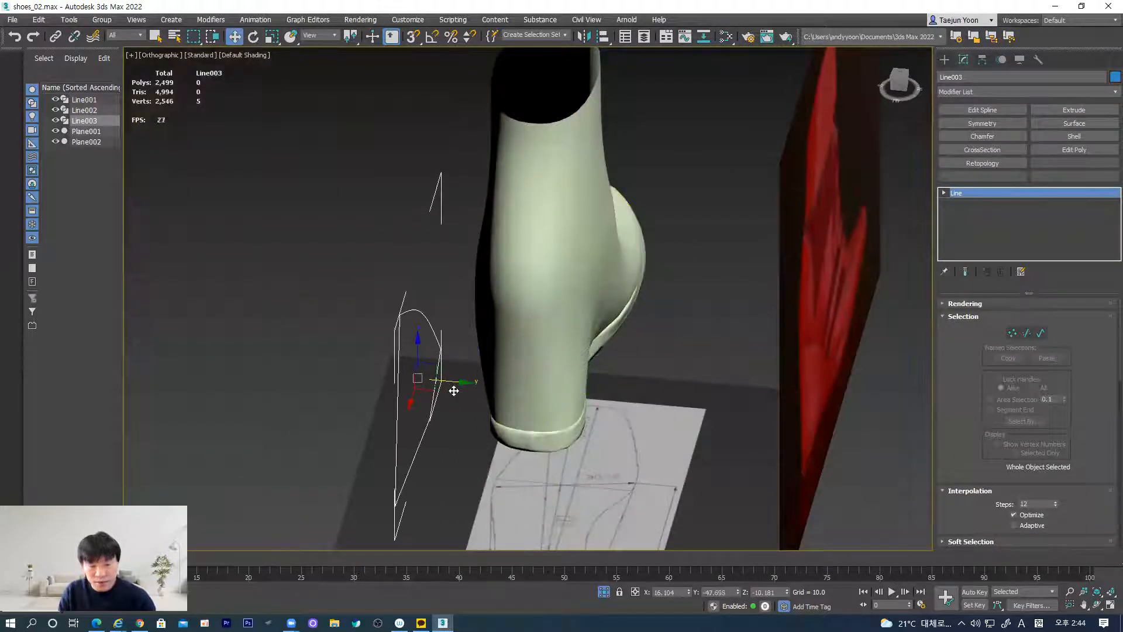
key(f)
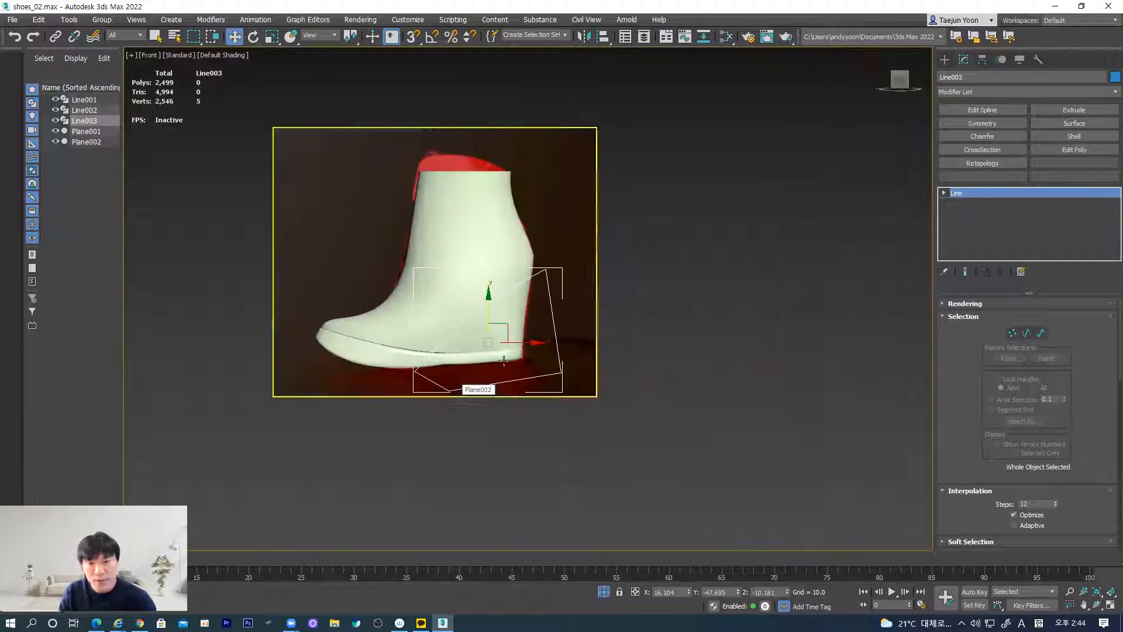
scroll(503, 359, up, 2)
Step: Turn the boot body into a ShapeMerge compound object, picking the heel line as an instanced shape to merge
click(472, 201)
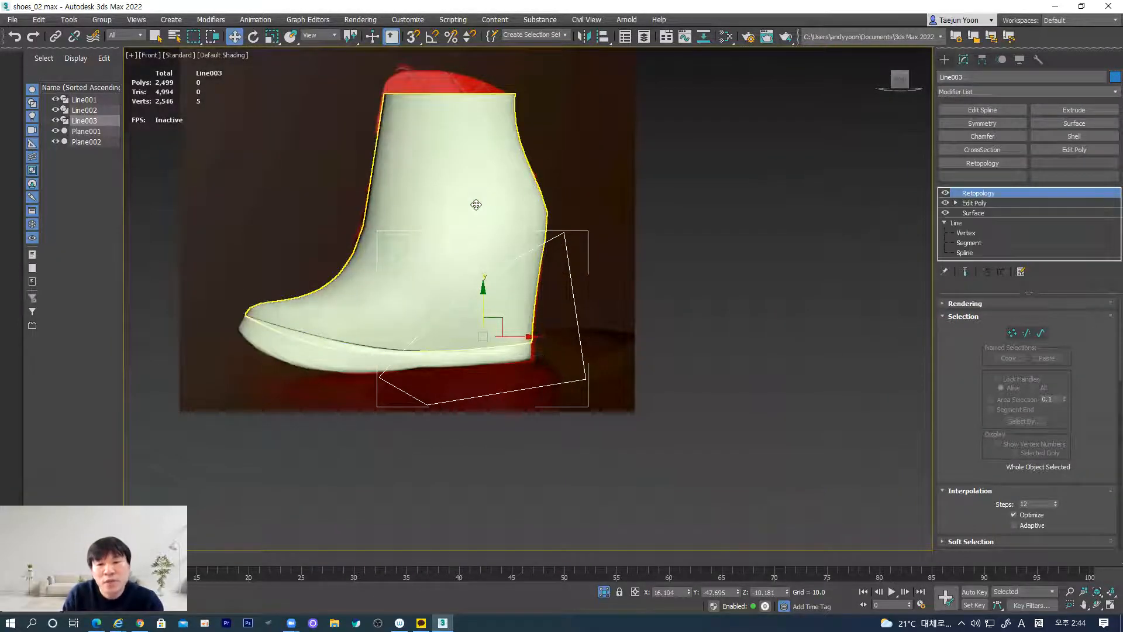
click(943, 60)
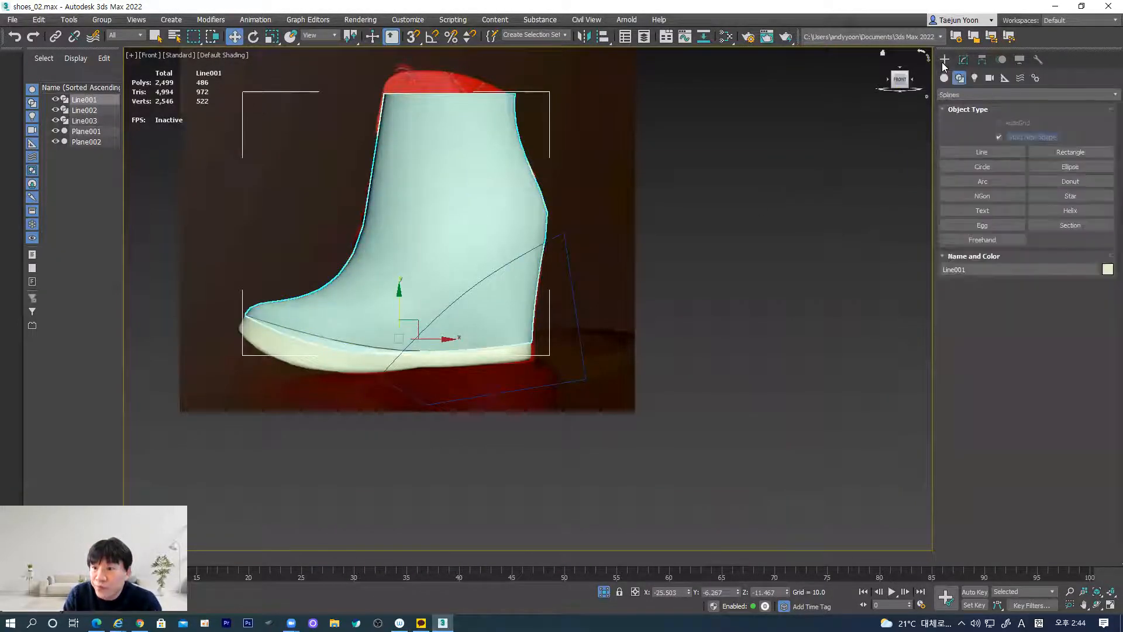
click(965, 95)
click(962, 127)
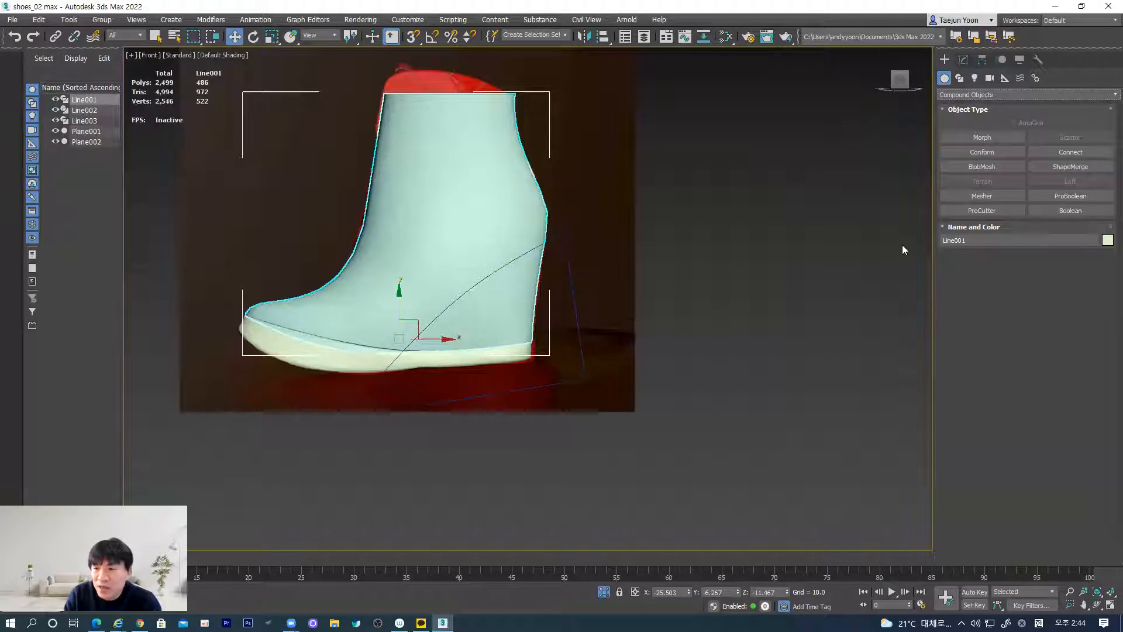
click(1064, 168)
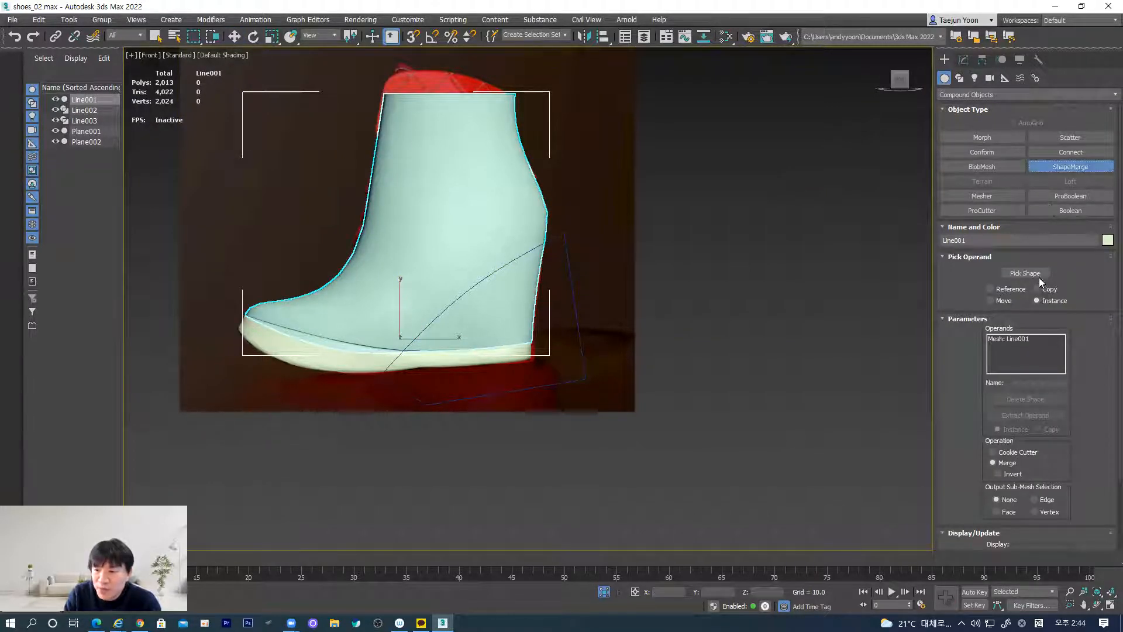
click(1035, 274)
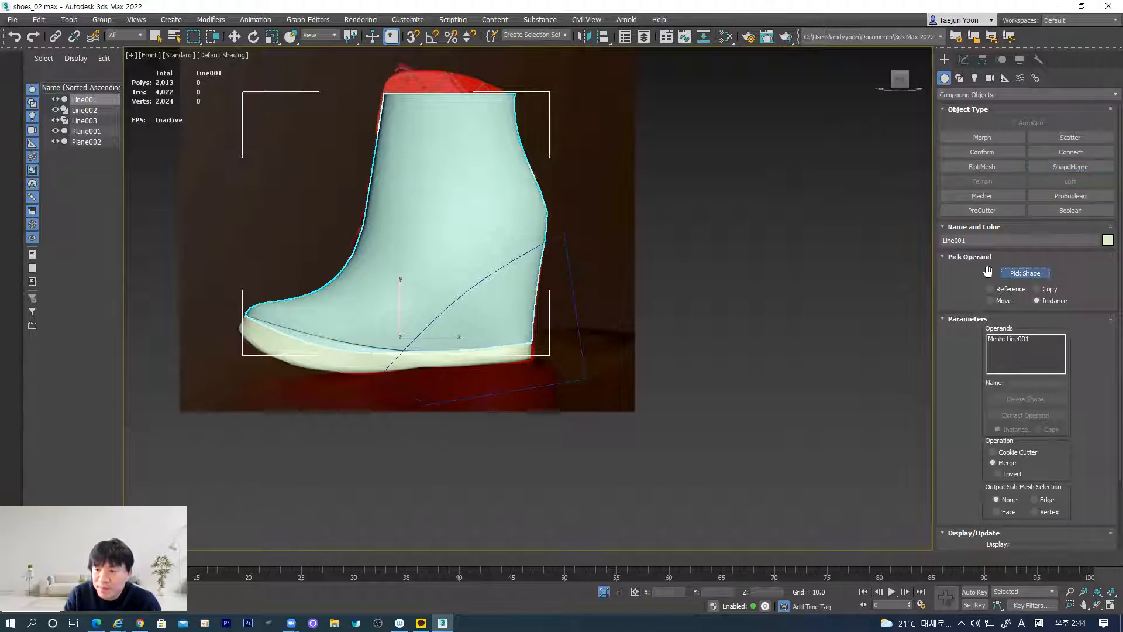
click(580, 358)
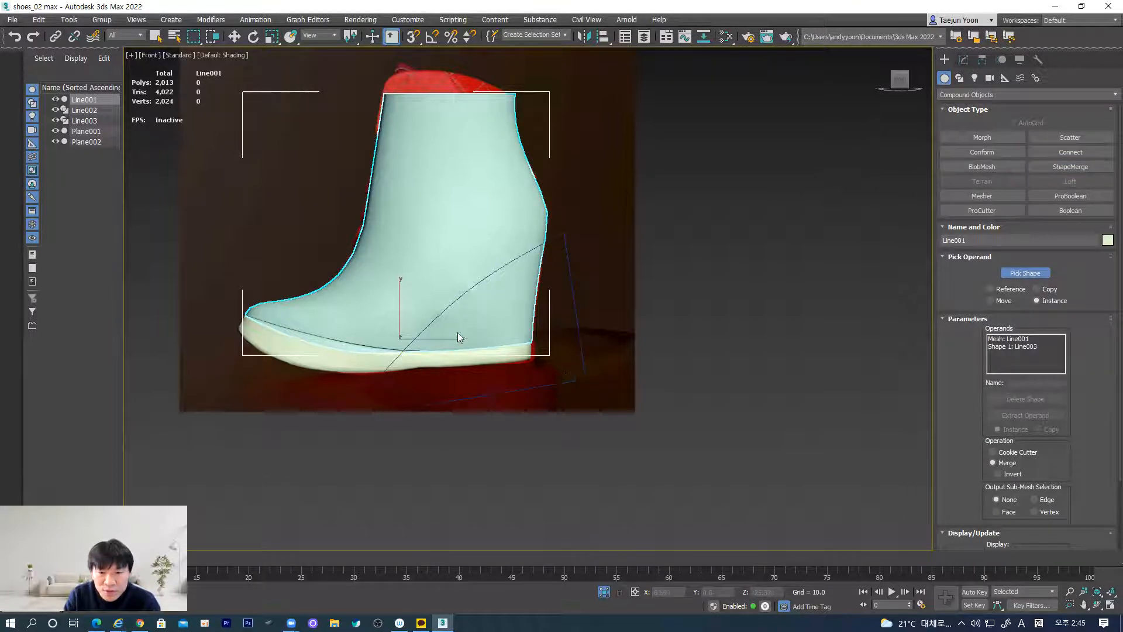
Step: Show edged faces and examine the merged shape on the boot body from several sides, along with the ShapeMerge settings
mouse_move(456, 344)
alt+middle_down()
mouse_move(482, 367)
mouse_move(446, 367)
alt+middle_up()
key(F4)
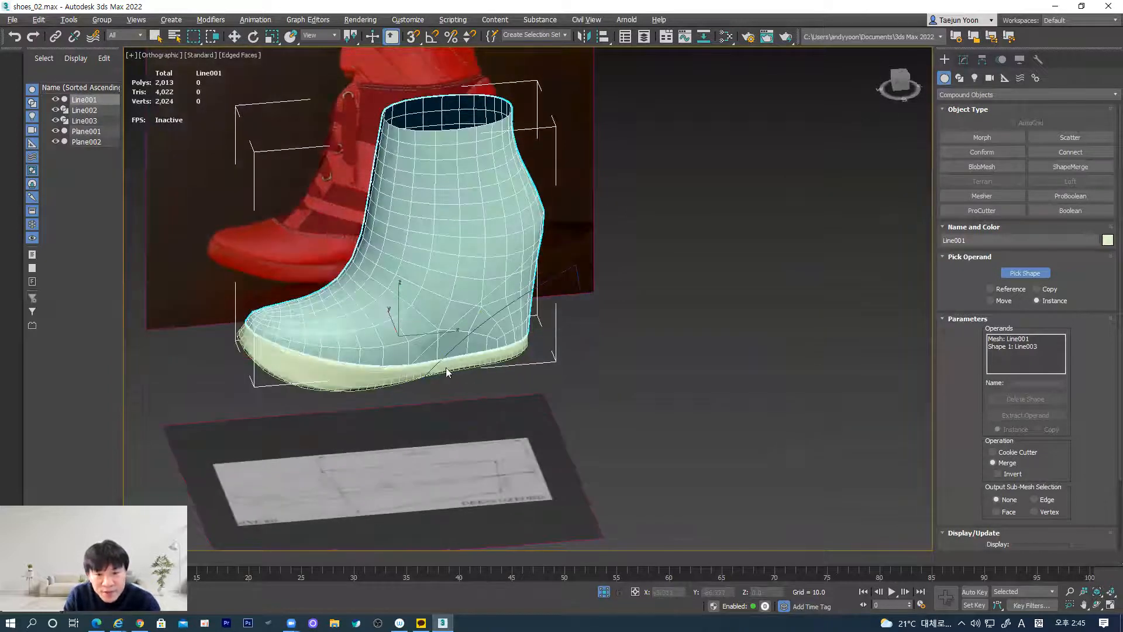
alt+middle_drag(542, 272, 435, 292)
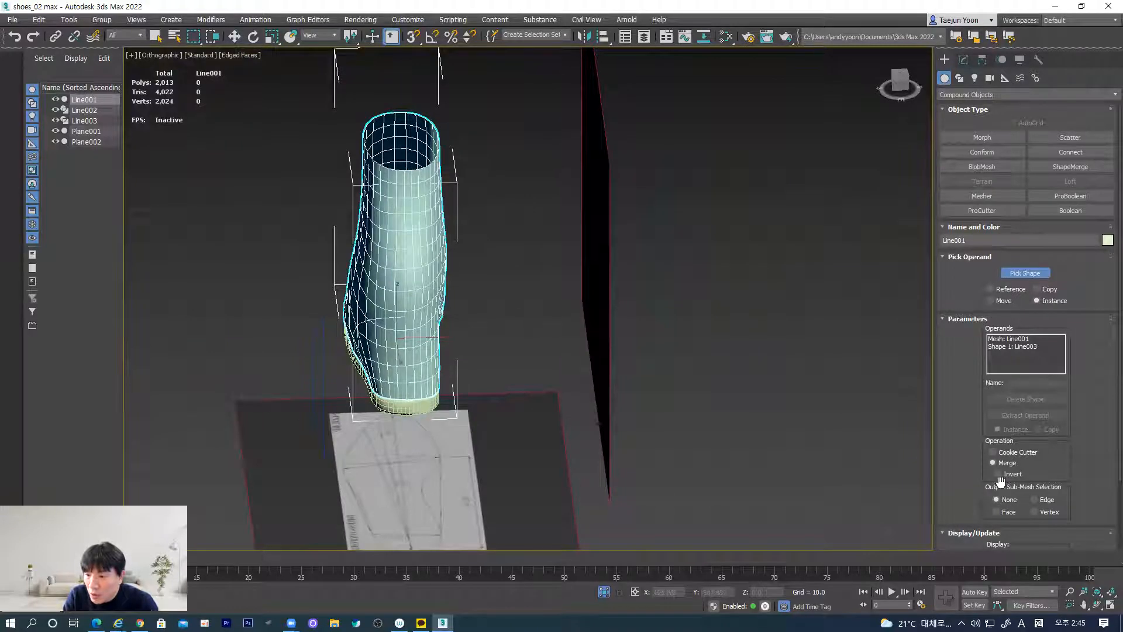
drag(1079, 479, 1091, 368)
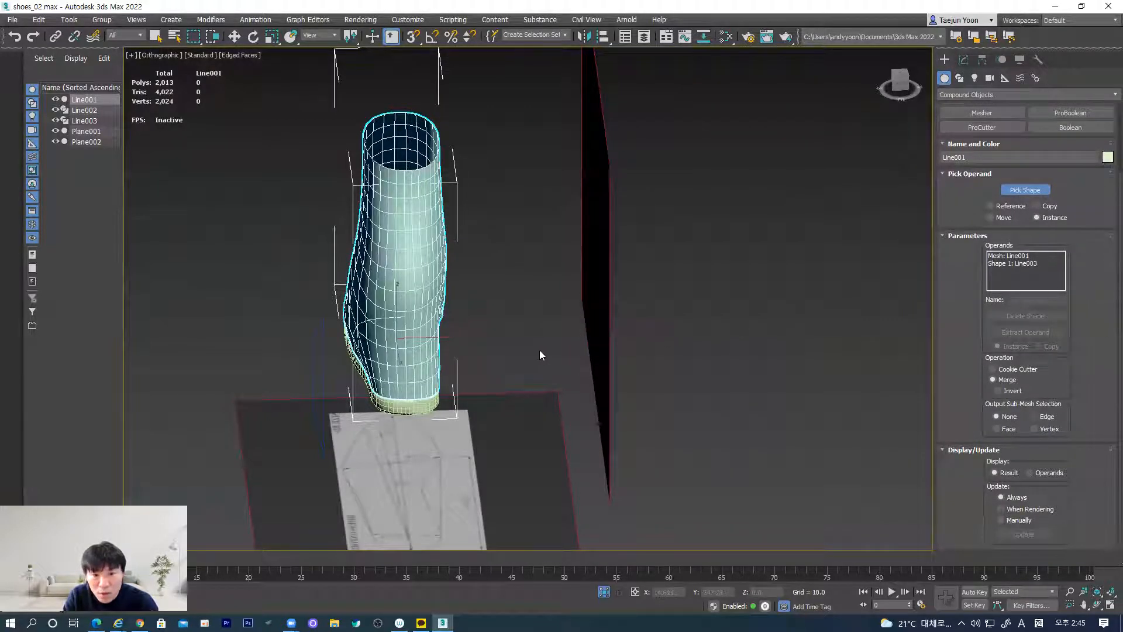
alt+middle_drag(503, 389, 595, 383)
Step: Undo picking the shape for the ShapeMerge and select the heel line
key(ctrl+z)
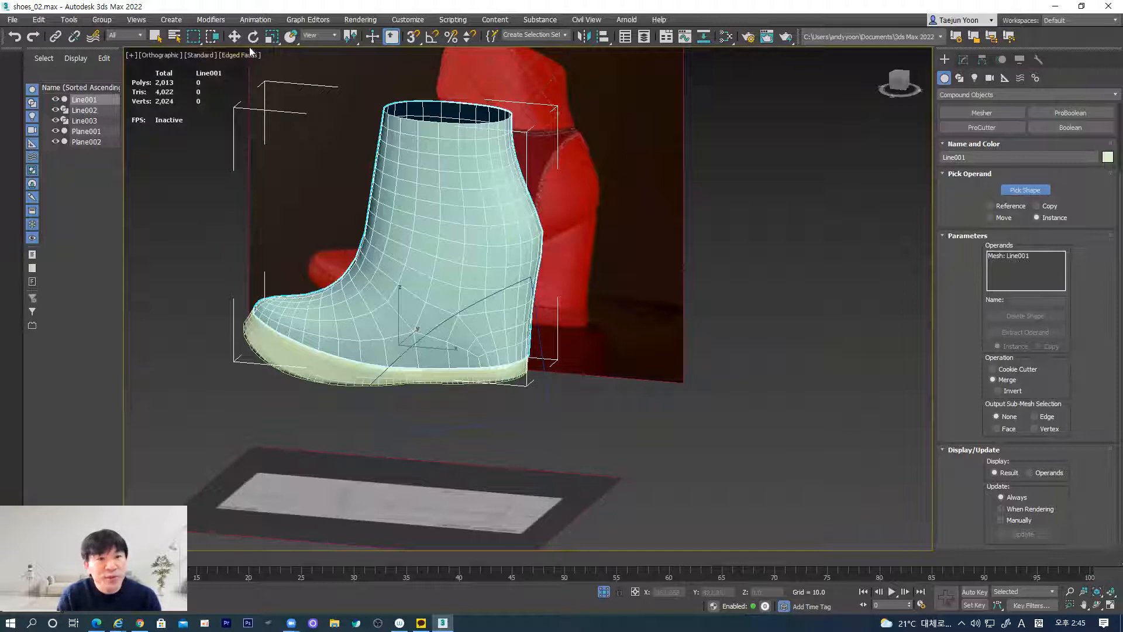
click(235, 36)
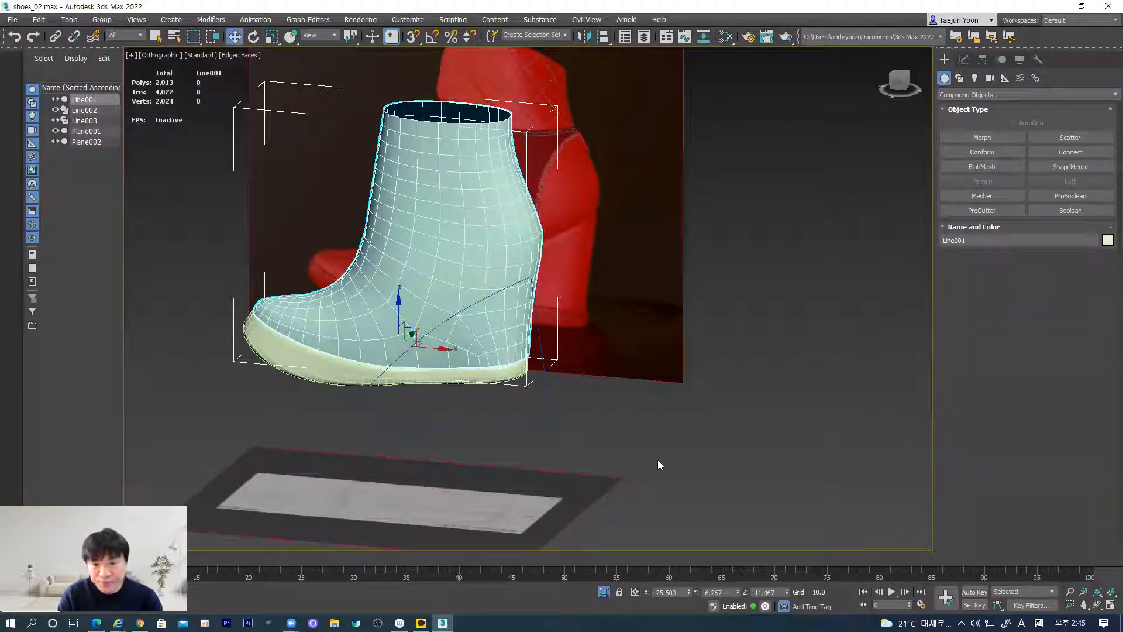
click(544, 403)
click(544, 403)
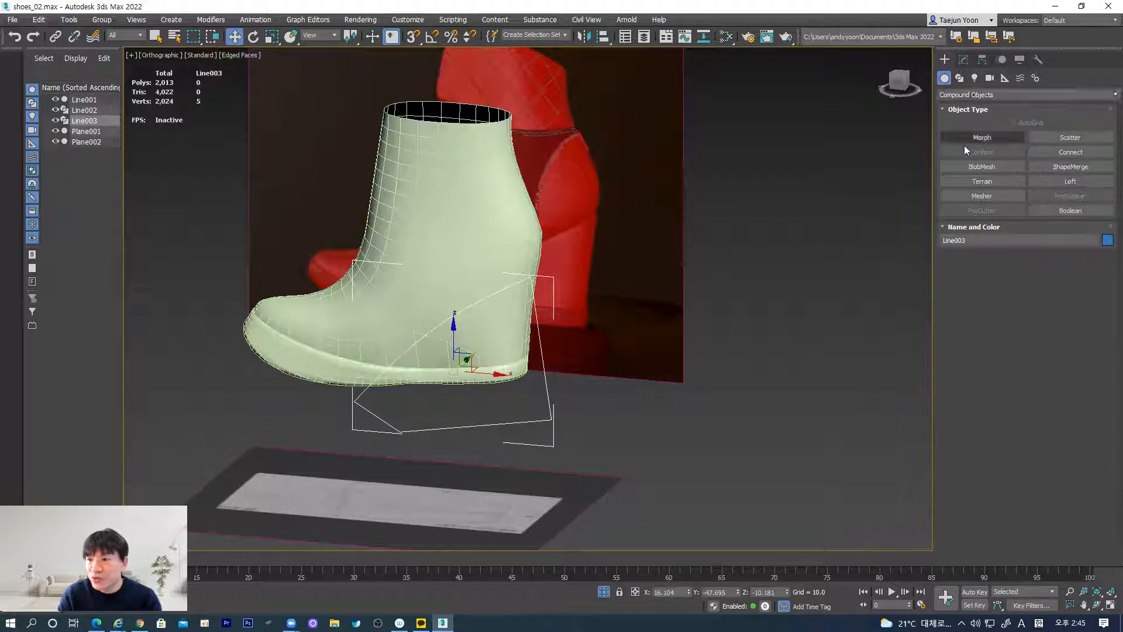
Step: Extrude the closed heel line by 90 so the solid block passes across the boot's width
click(963, 60)
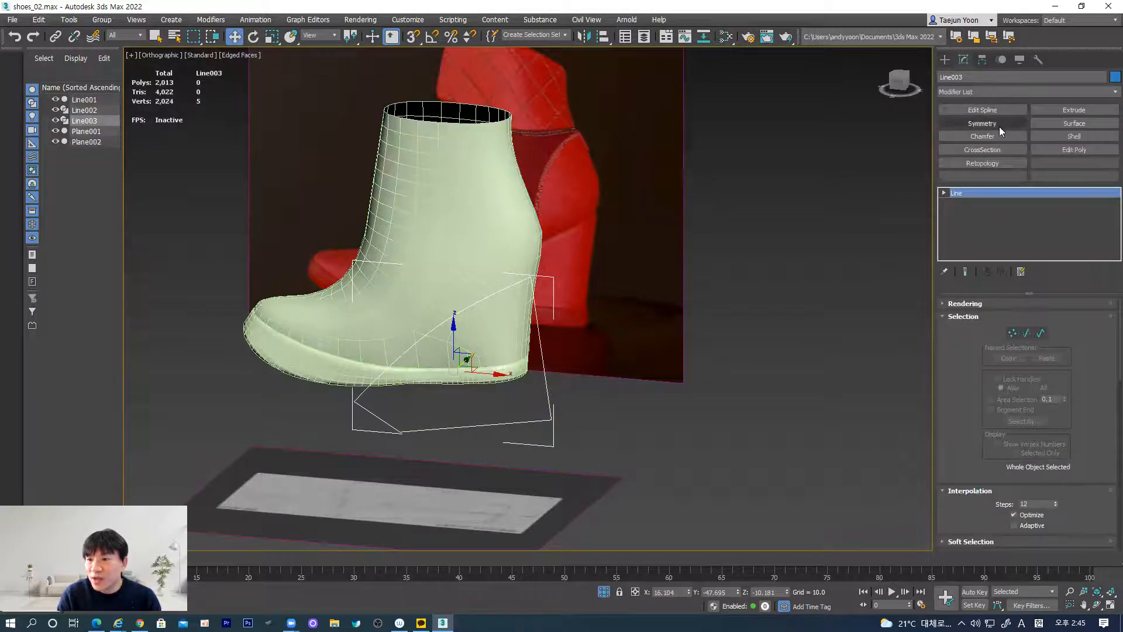
click(1092, 109)
alt+middle_drag(585, 381, 663, 400)
drag(1060, 320, 1060, 258)
alt+middle_drag(487, 381, 542, 309)
Step: Copy the boot body together with the heel block about 287 units along negative X, beside the original boot
ctrl+click(542, 309)
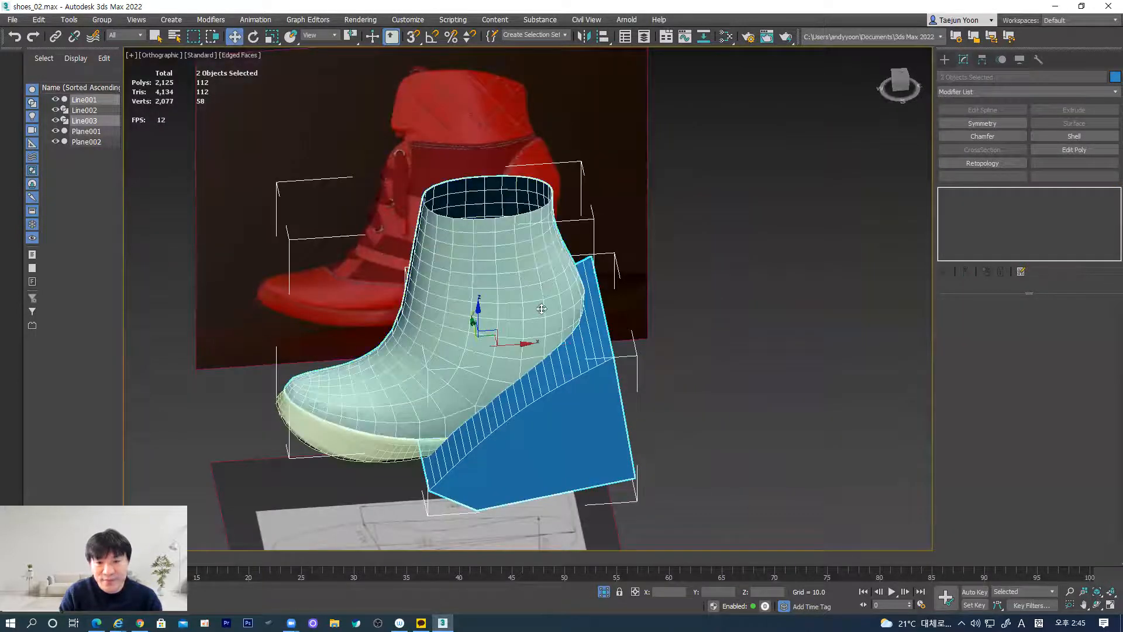
scroll(542, 309, down, 4)
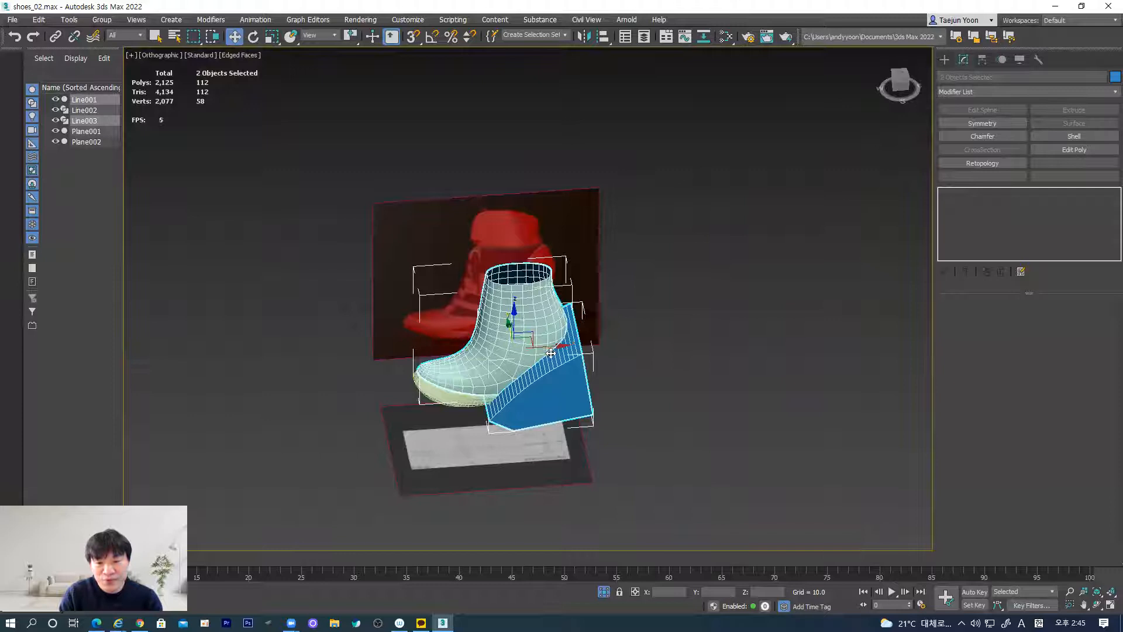
shift+drag(554, 345, 268, 363)
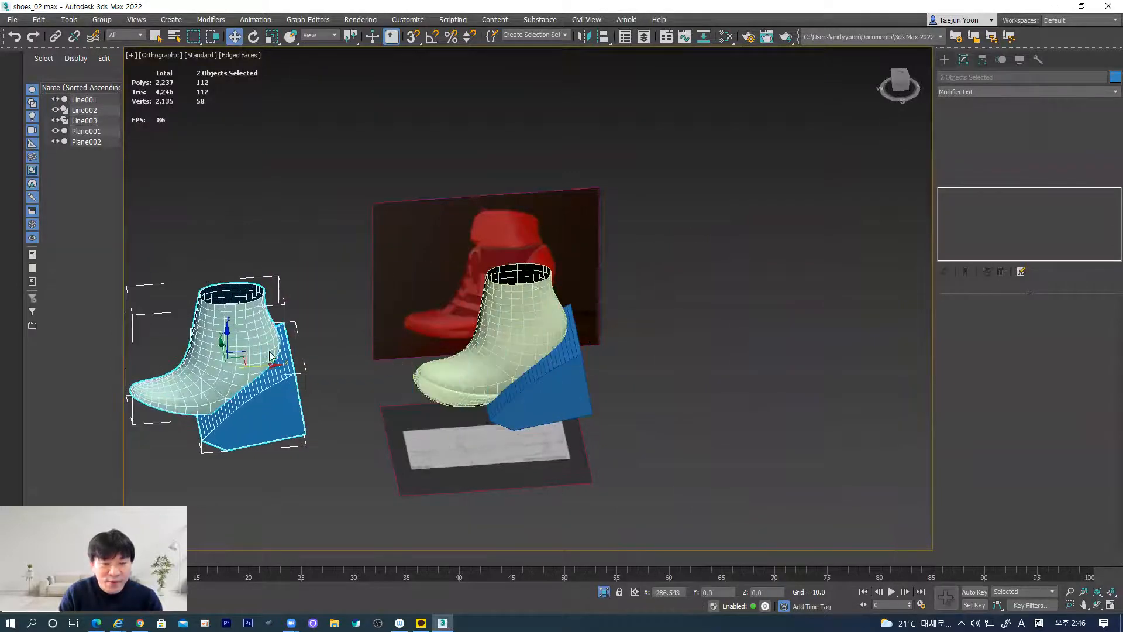
click(563, 363)
scroll(531, 320, up, 3)
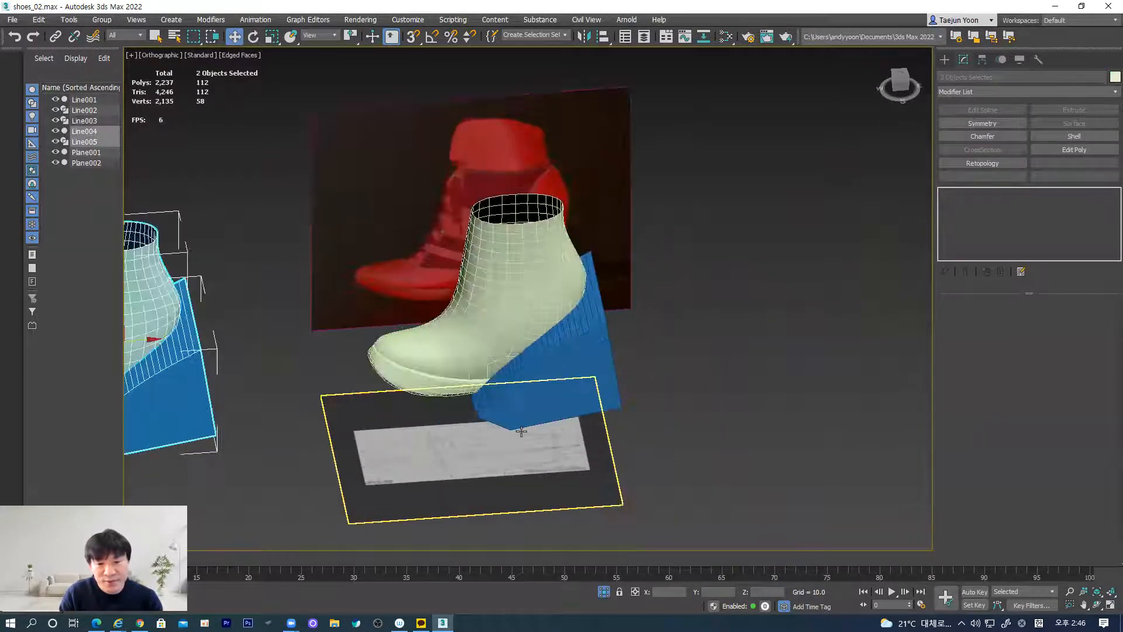
middle_drag(311, 383, 469, 344)
click(469, 343)
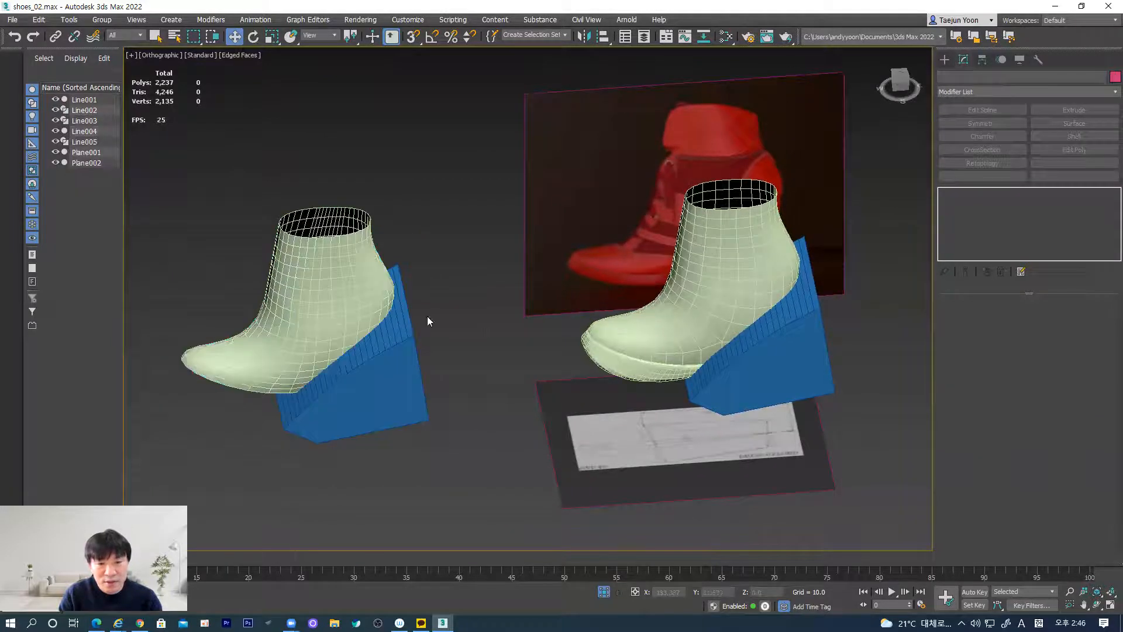
Step: Make the copied boot body a Boolean with the copied heel block as operand, using Intersect to keep only the heel panel
click(339, 315)
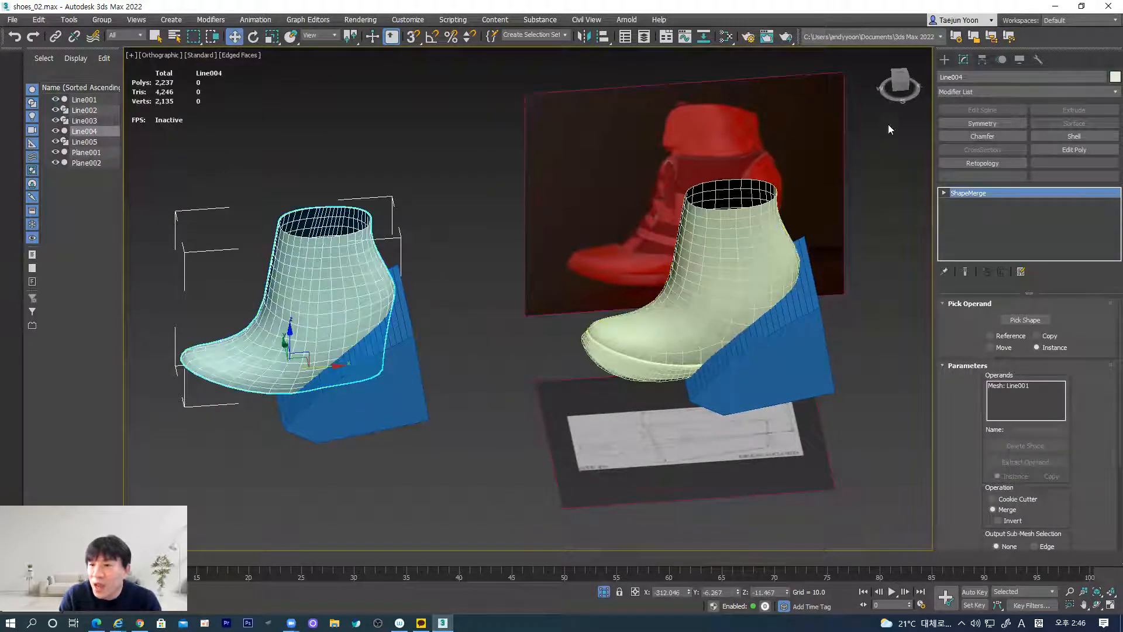
click(945, 60)
click(1064, 211)
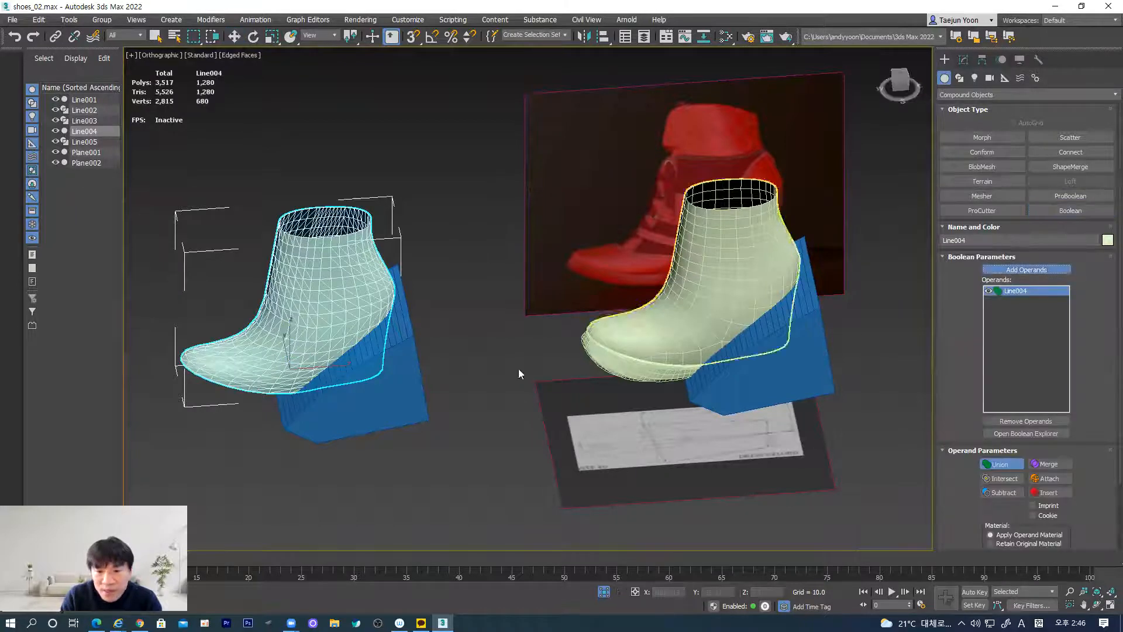
click(376, 390)
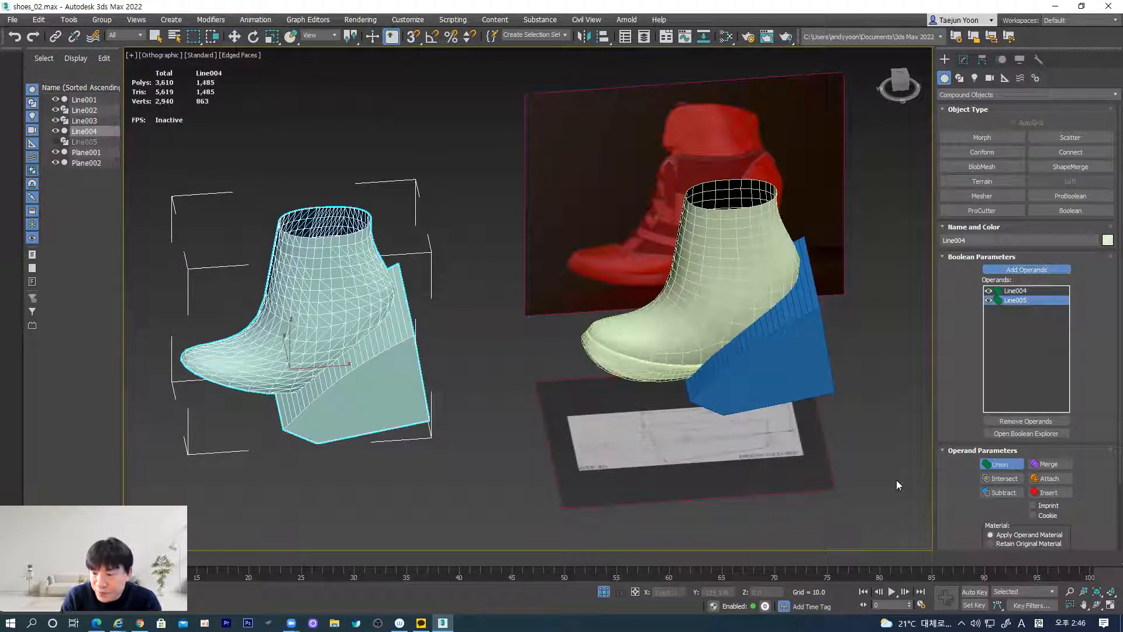
click(1004, 479)
alt+middle_drag(523, 448, 504, 368)
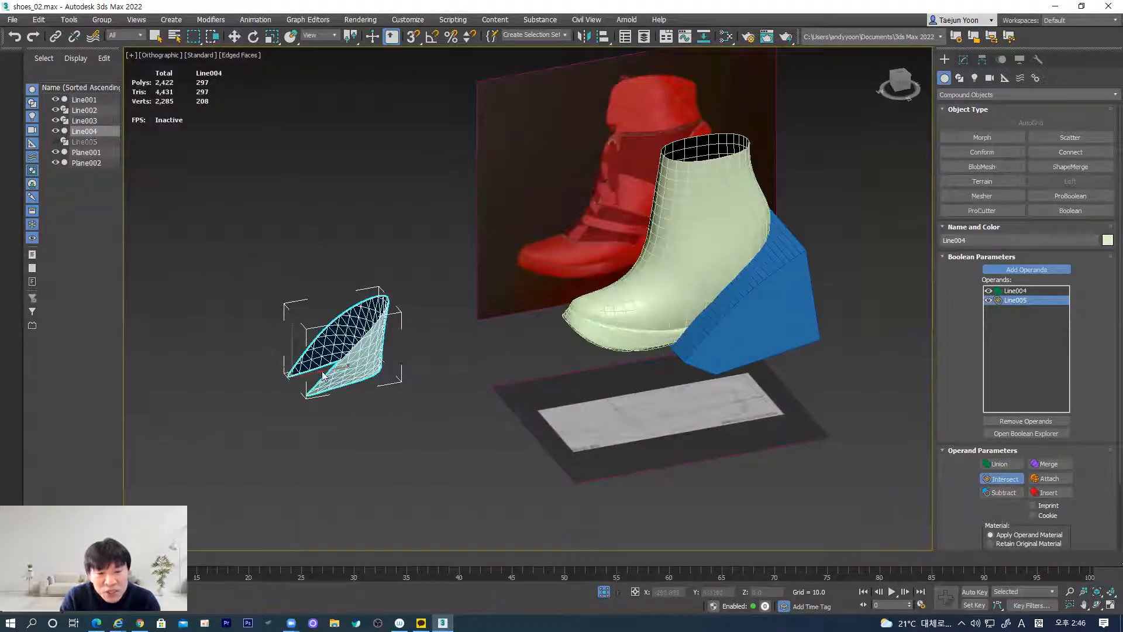
scroll(339, 396, up, 5)
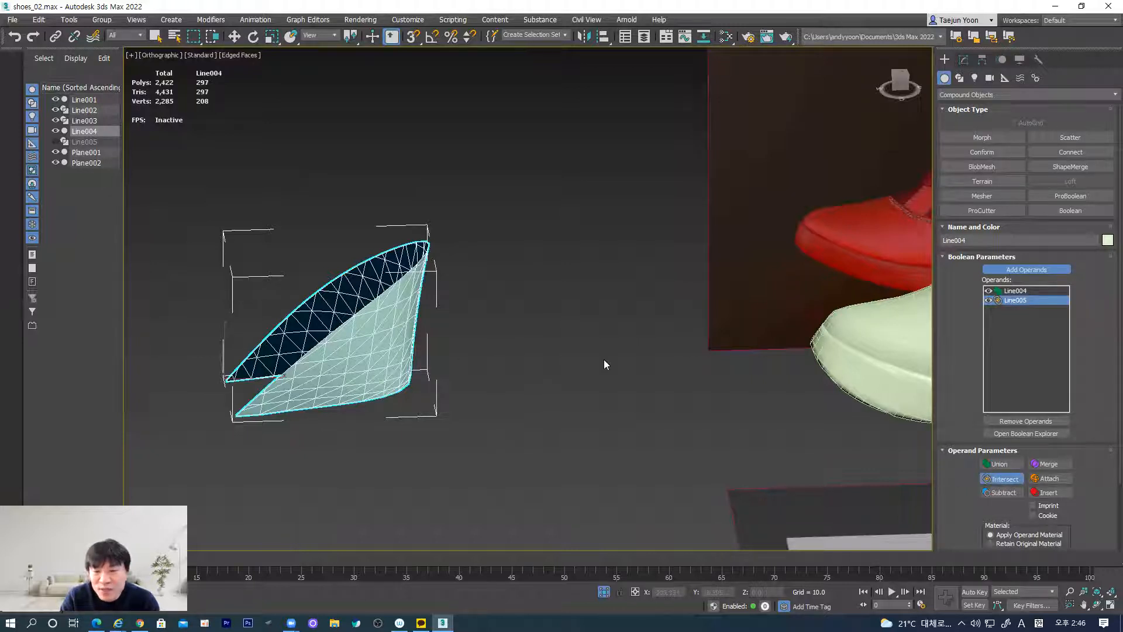
middle_drag(604, 359, 455, 358)
scroll(455, 358, down, 5)
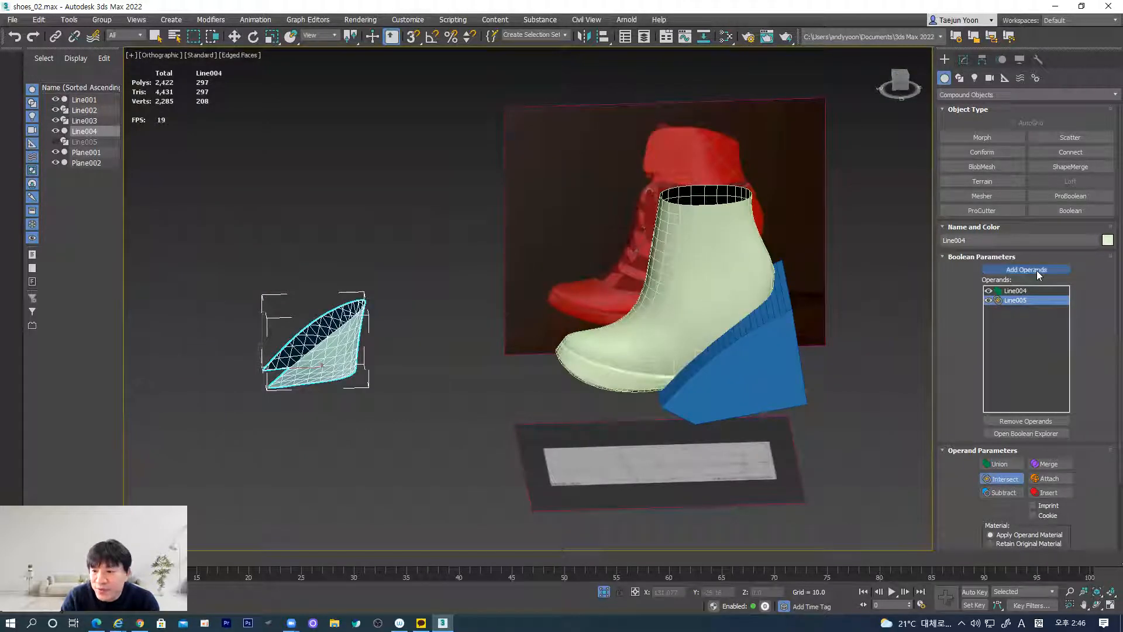
key(w)
Step: Examine the original boot body and heel block, including the body's ShapeMerge settings
click(770, 371)
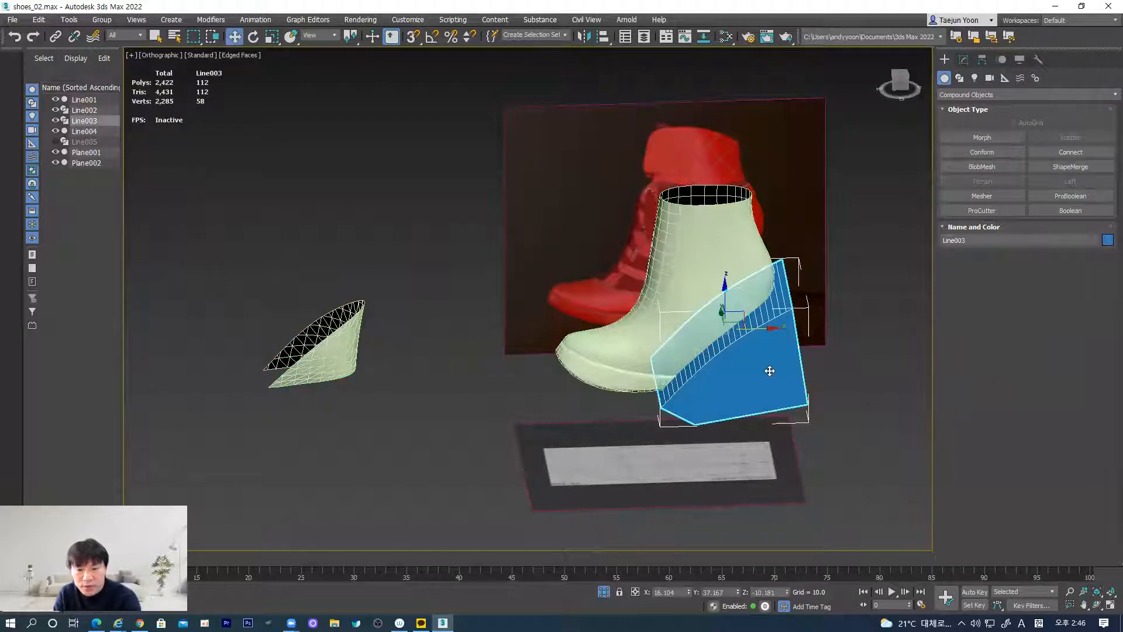
scroll(766, 374, up, 2)
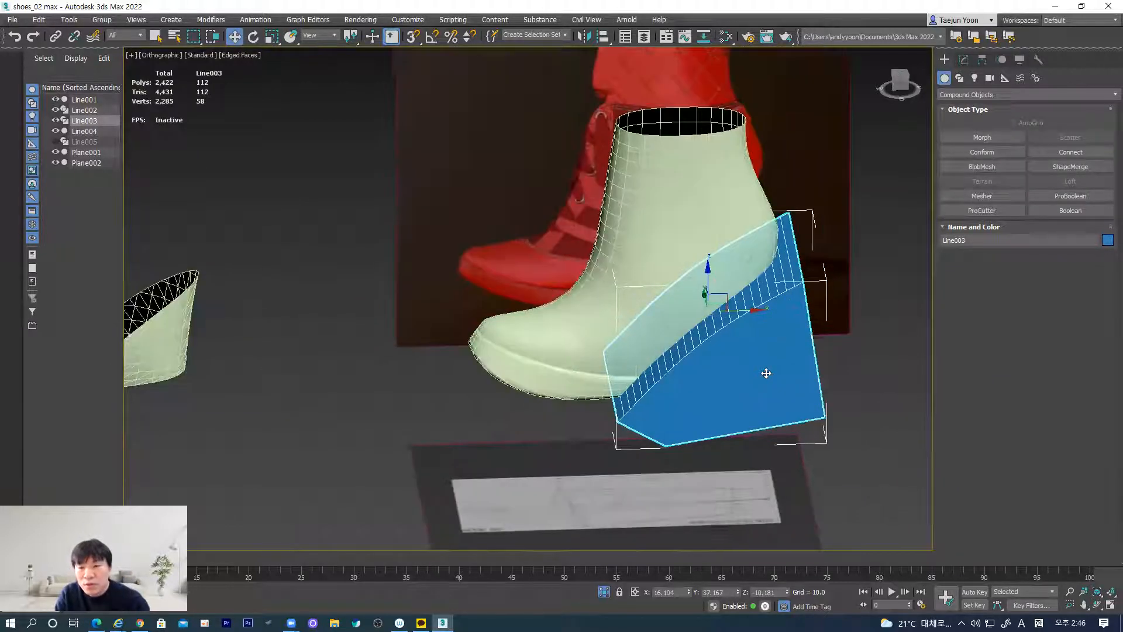
middle_drag(766, 373, 671, 372)
scroll(671, 372, down, 2)
click(840, 404)
click(633, 360)
ctrl+click(629, 282)
click(734, 366)
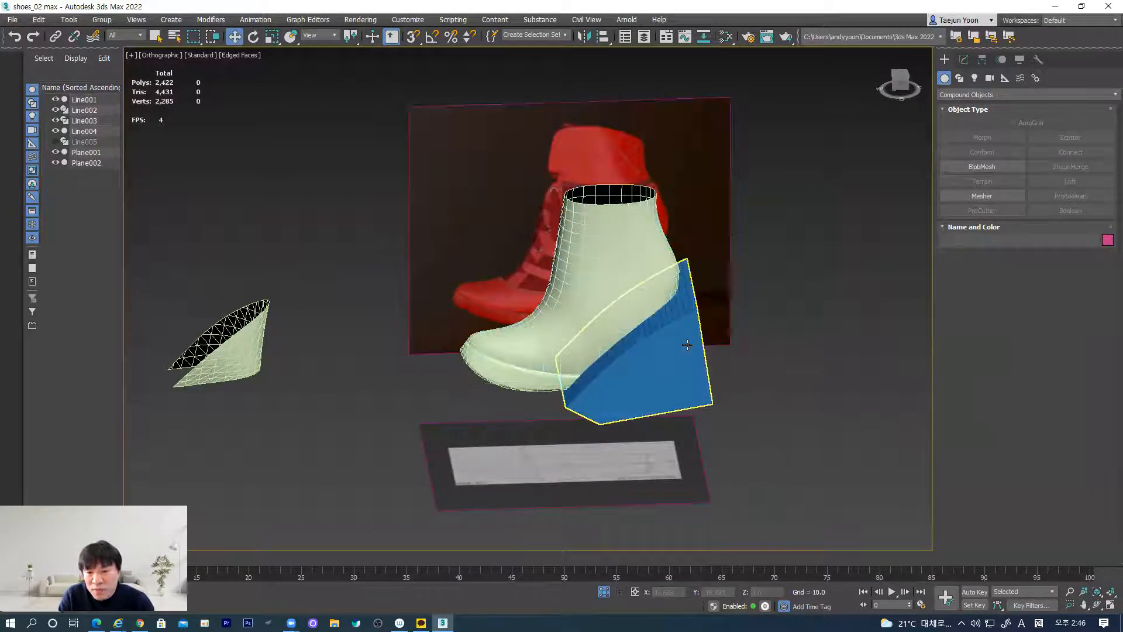
click(631, 276)
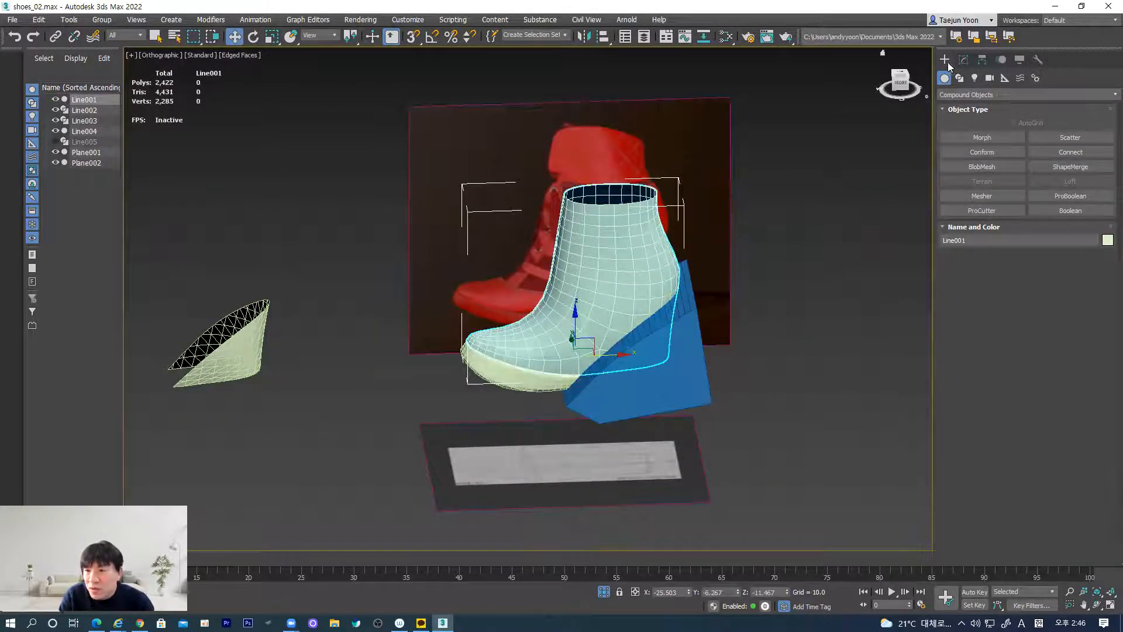
click(965, 58)
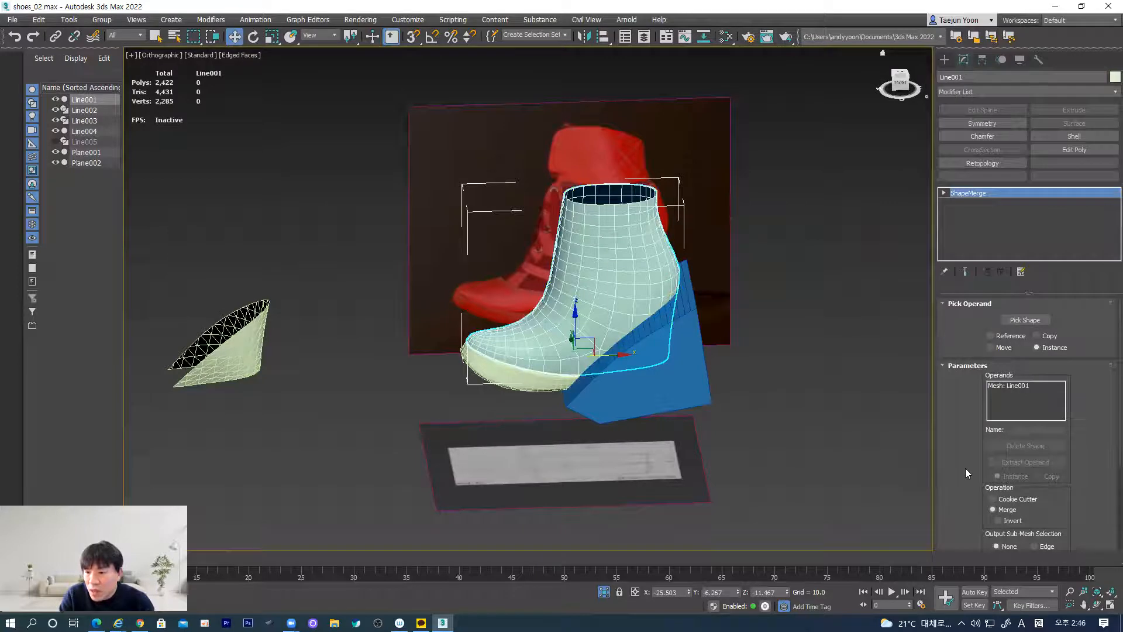
drag(967, 482, 994, 479)
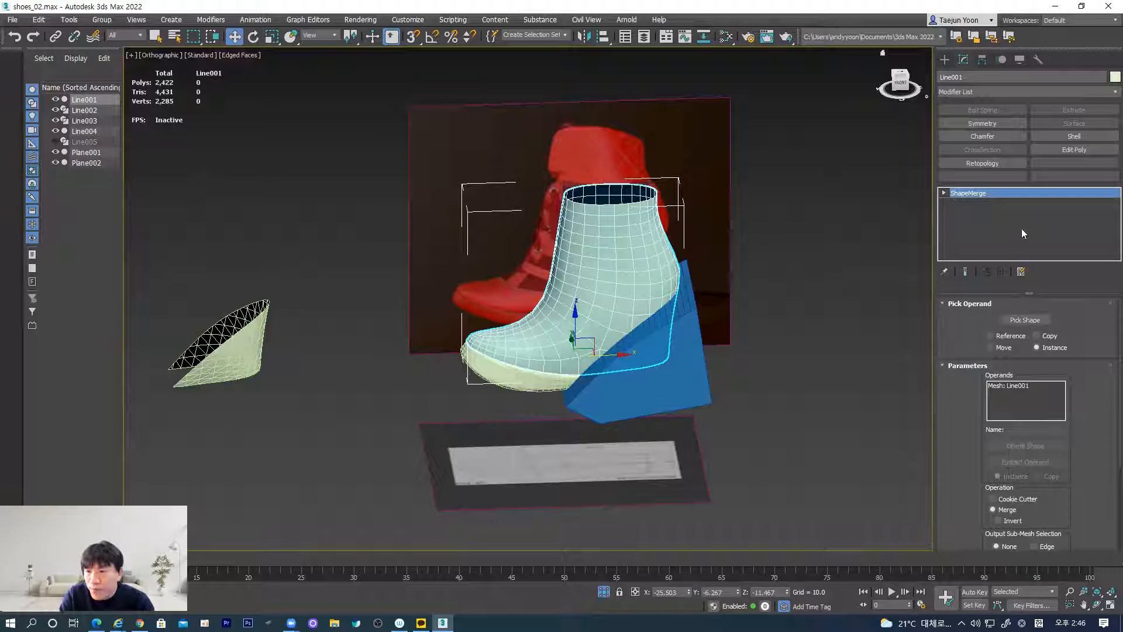
Step: Try to subtract the original boot body from the heel block with a Boolean
click(690, 333)
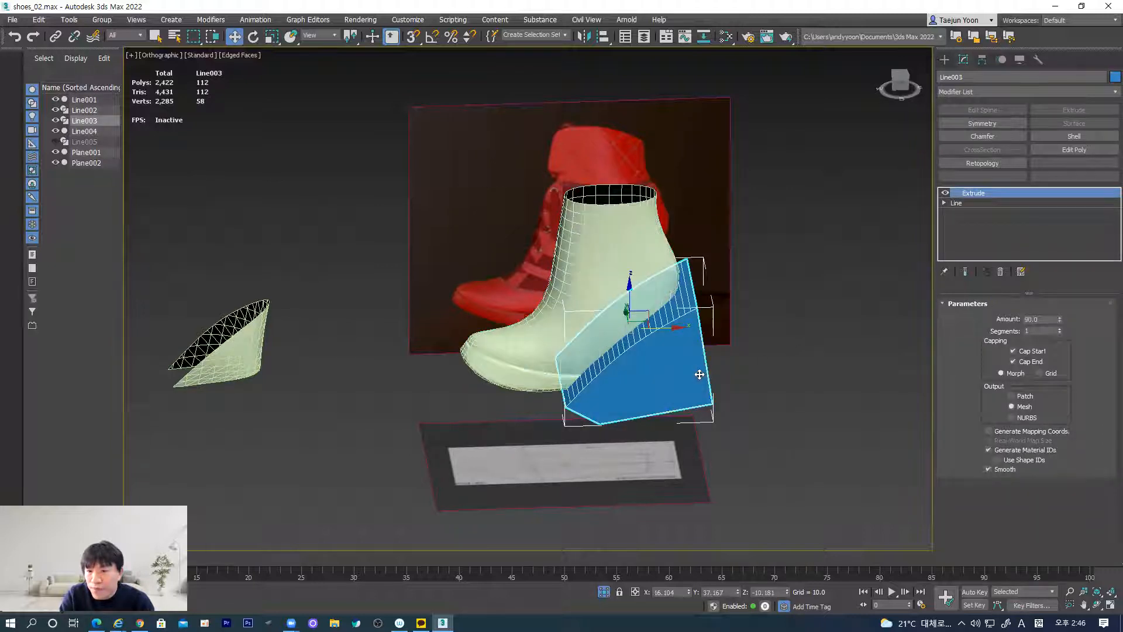
click(644, 260)
key(ctrl+z)
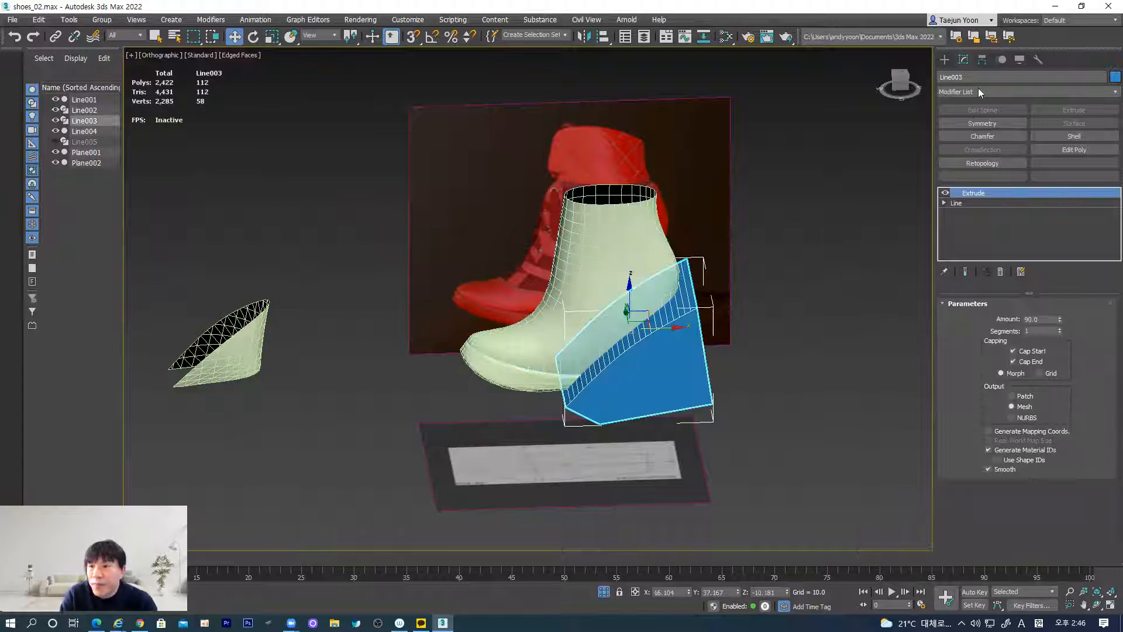
click(944, 59)
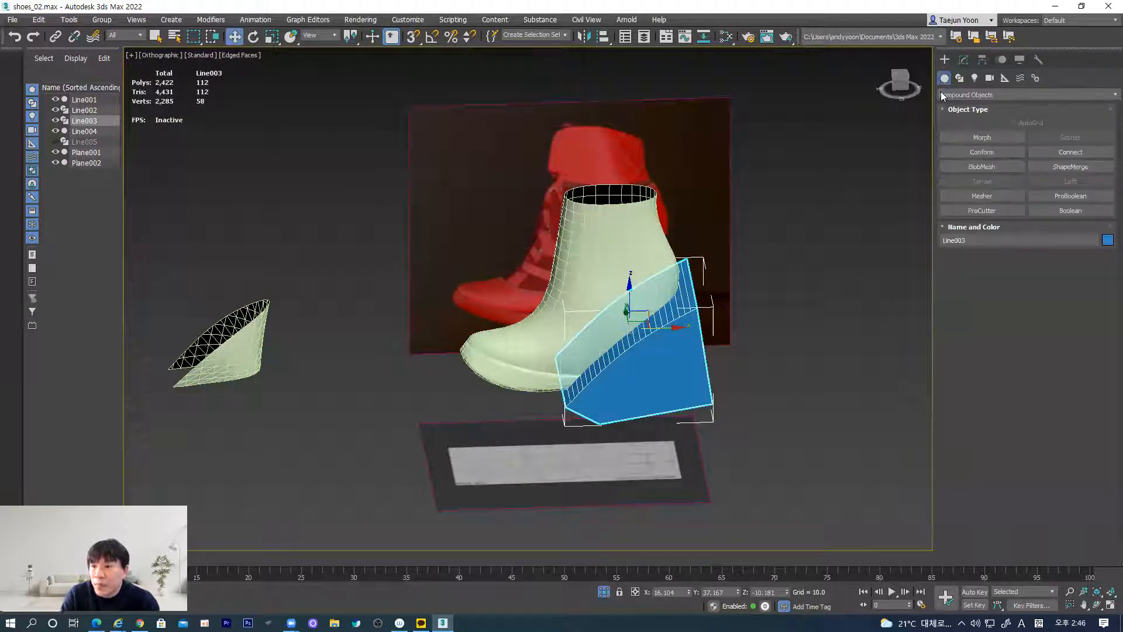
click(1058, 209)
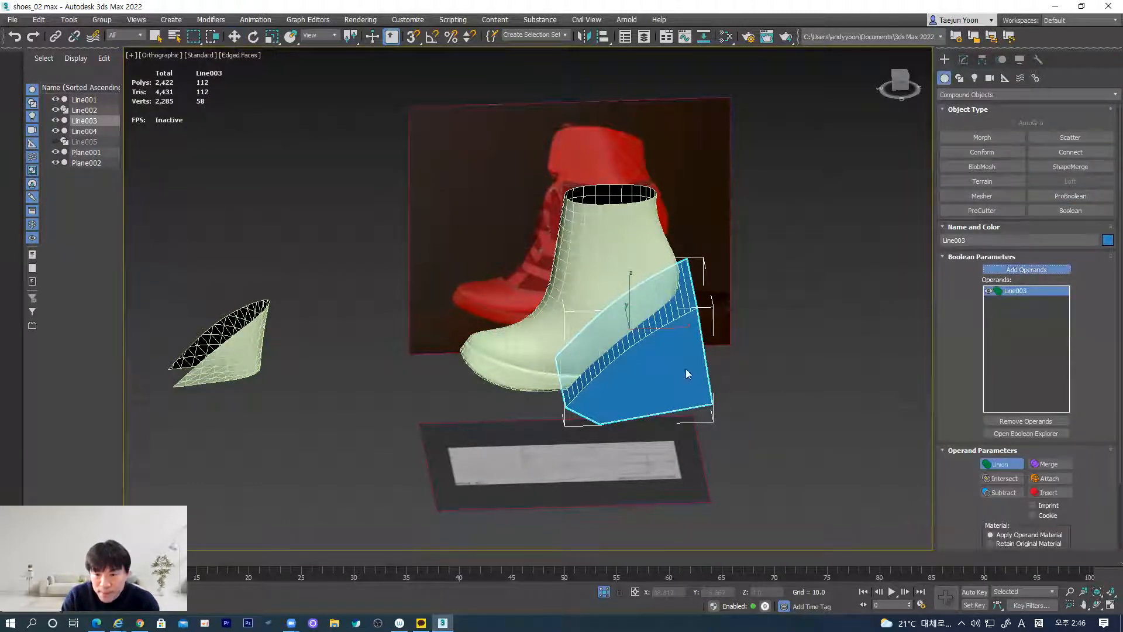
click(618, 258)
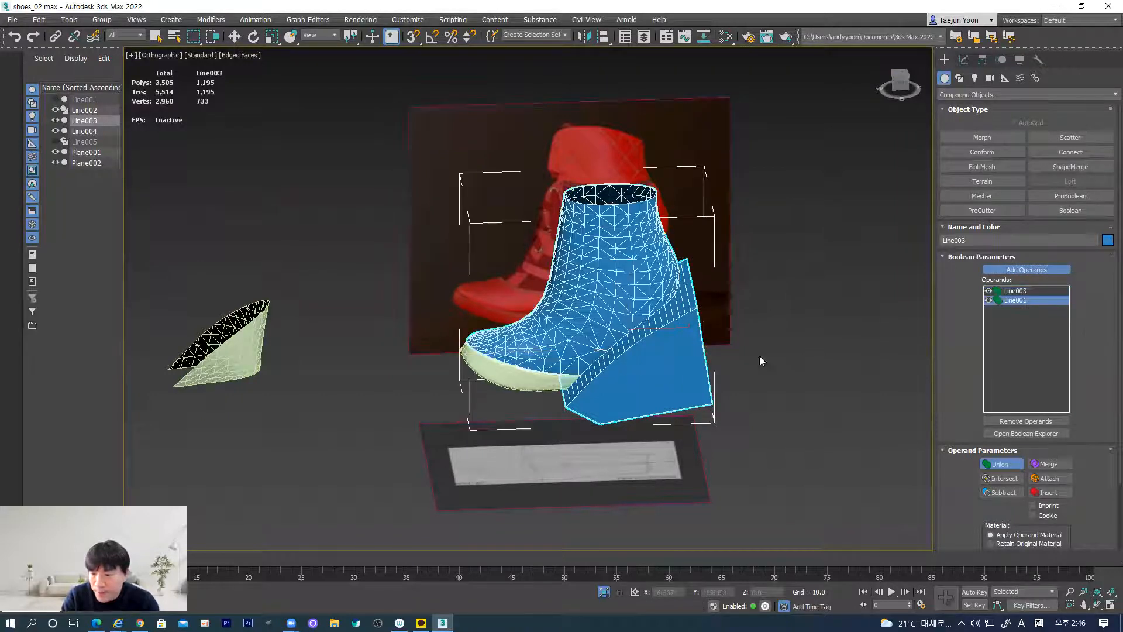
click(1003, 493)
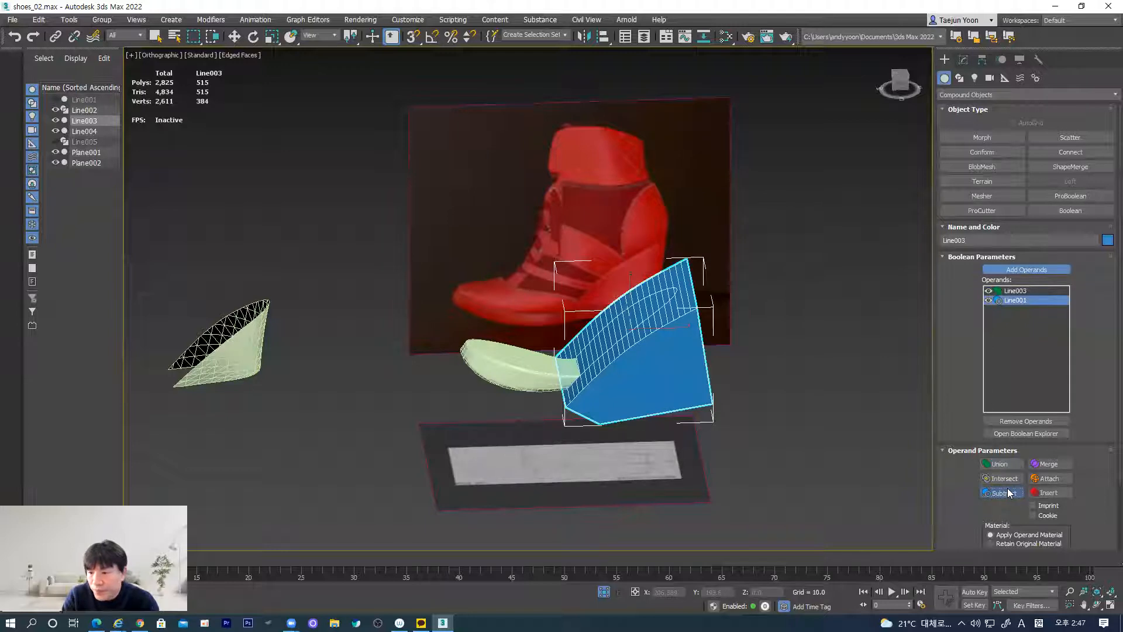
key(ctrl+z)
key(ctrl+z)
key(ctrl+z)
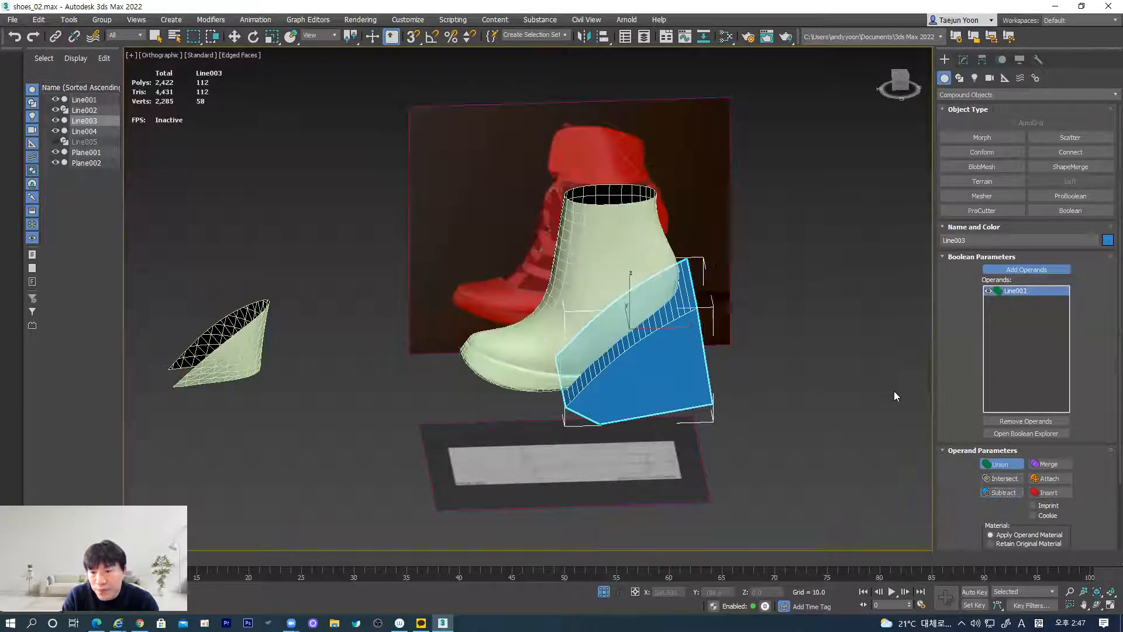
key(ctrl+z)
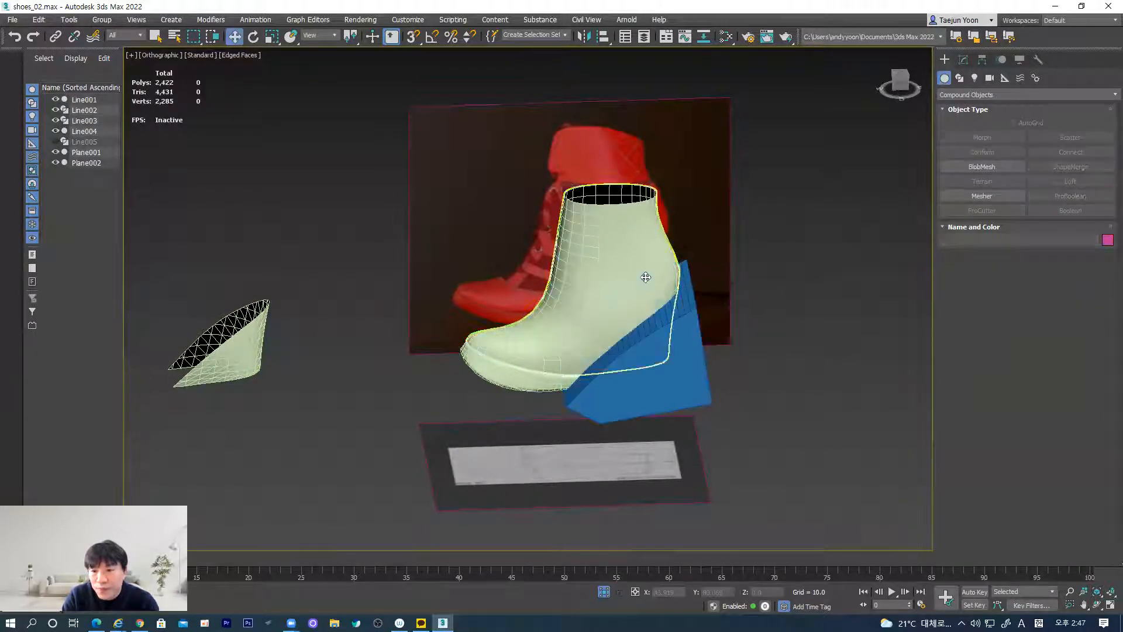
Step: Make the original boot body a Boolean and subtract the heel block from it
click(1067, 210)
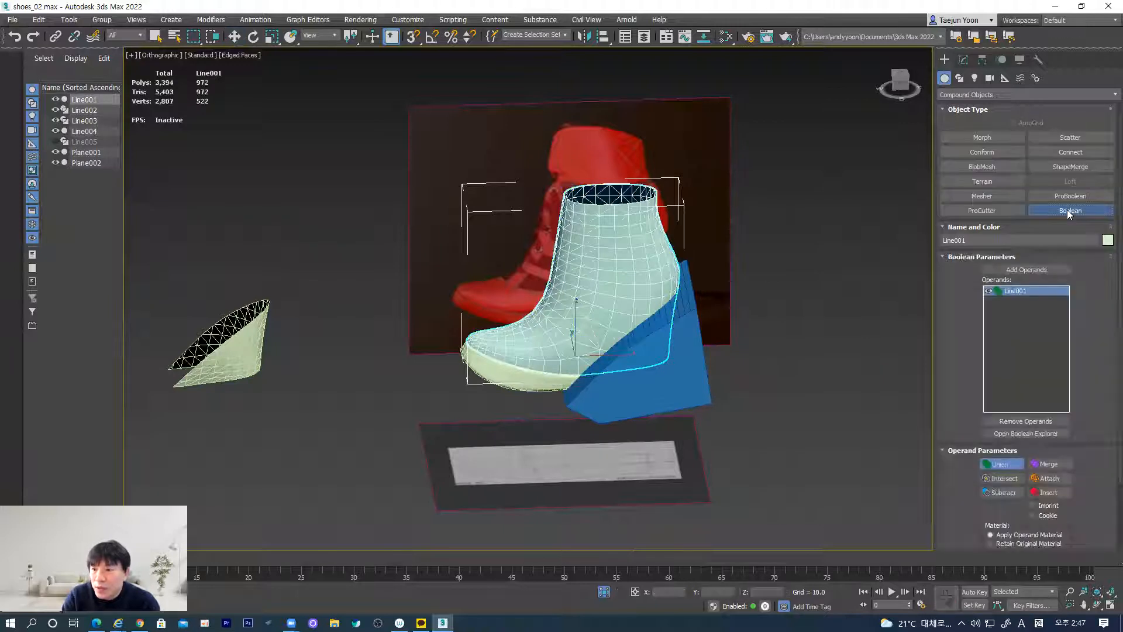
click(1032, 270)
click(696, 360)
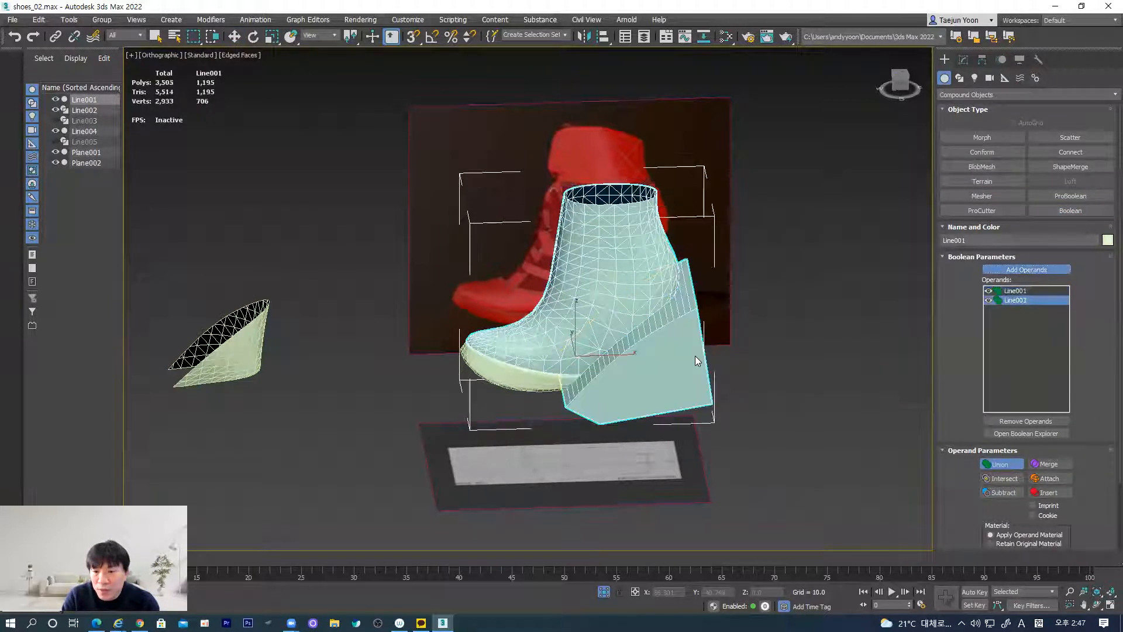
click(1004, 493)
mouse_move(698, 375)
alt+middle_down()
mouse_move(597, 342)
mouse_move(677, 380)
mouse_move(688, 370)
mouse_move(614, 364)
mouse_move(696, 367)
alt+middle_up()
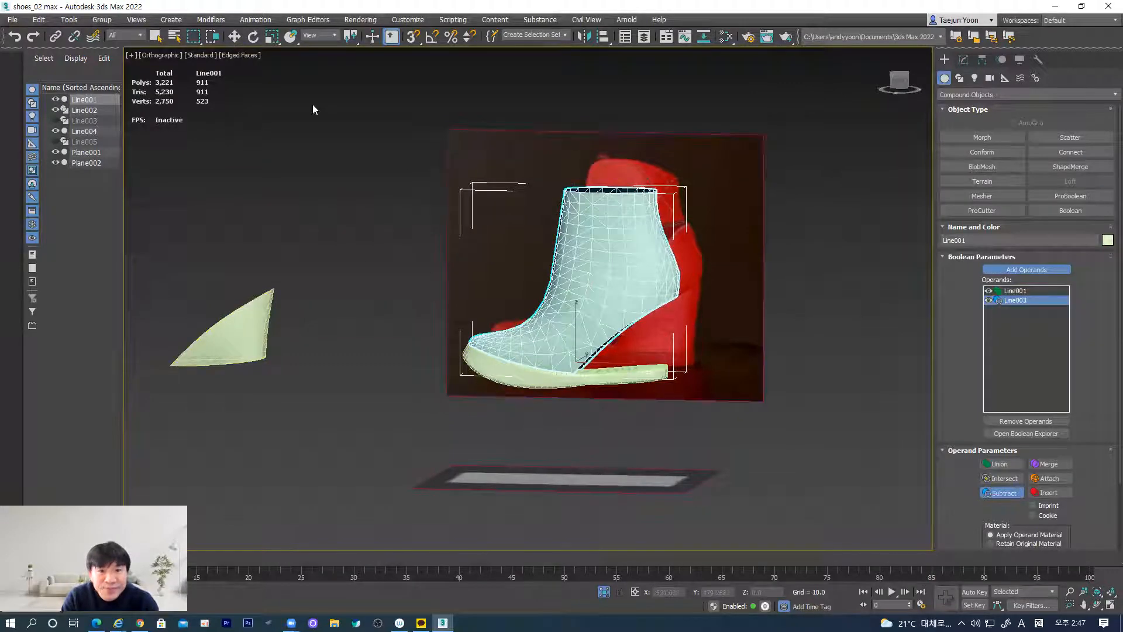
click(234, 36)
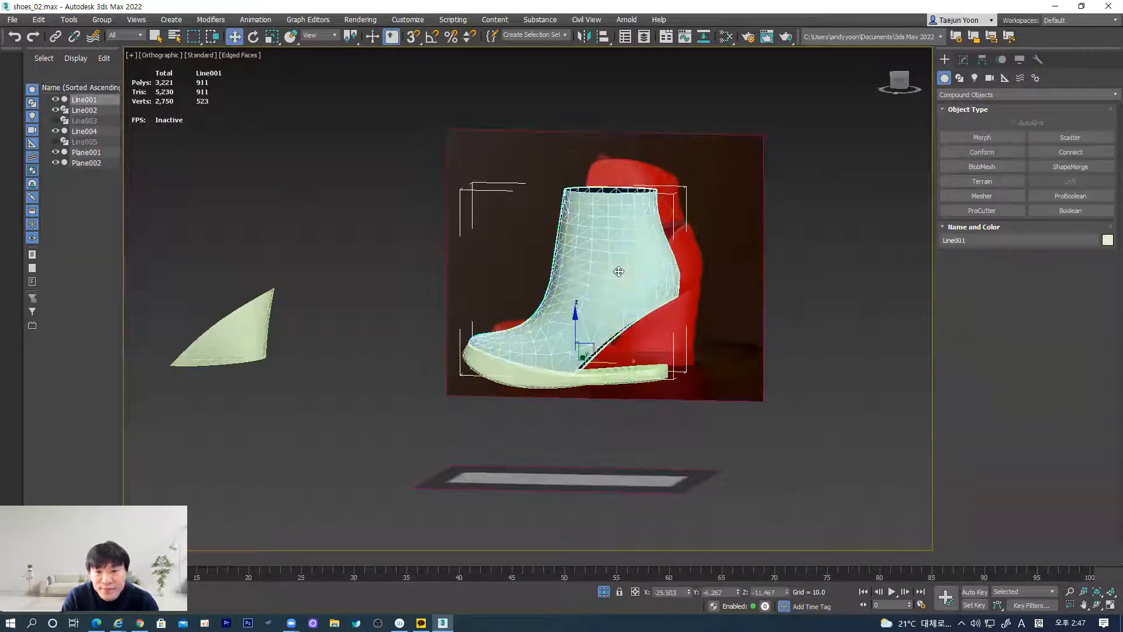
Step: Examine the separated heel panel and the mesh of the cut boot body around the heel opening from several sides
click(242, 327)
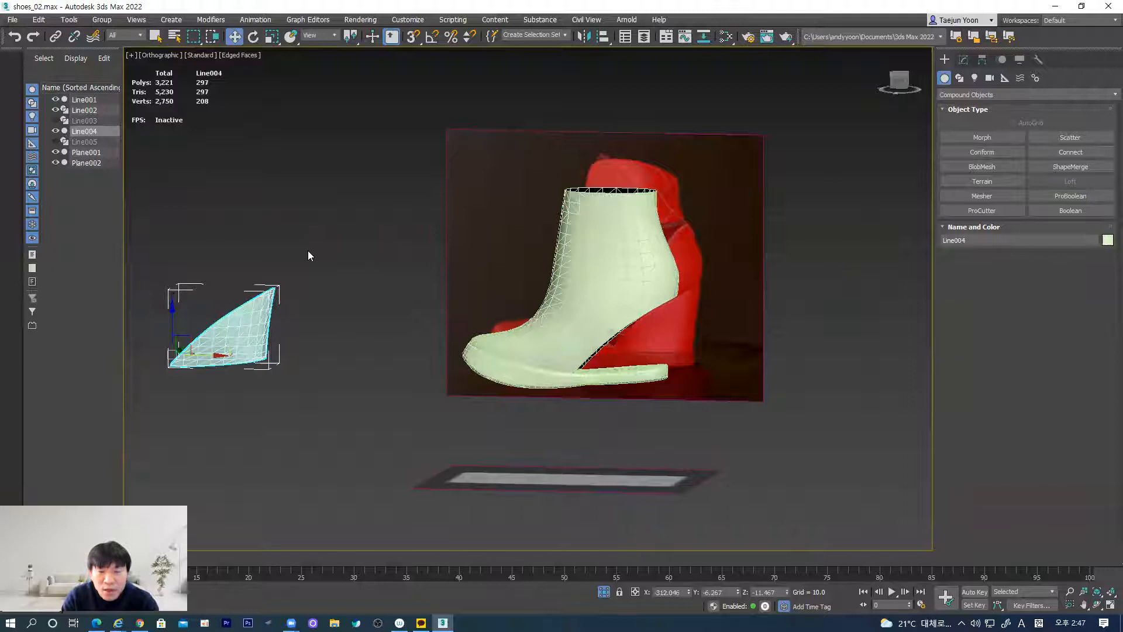
scroll(585, 316, up, 4)
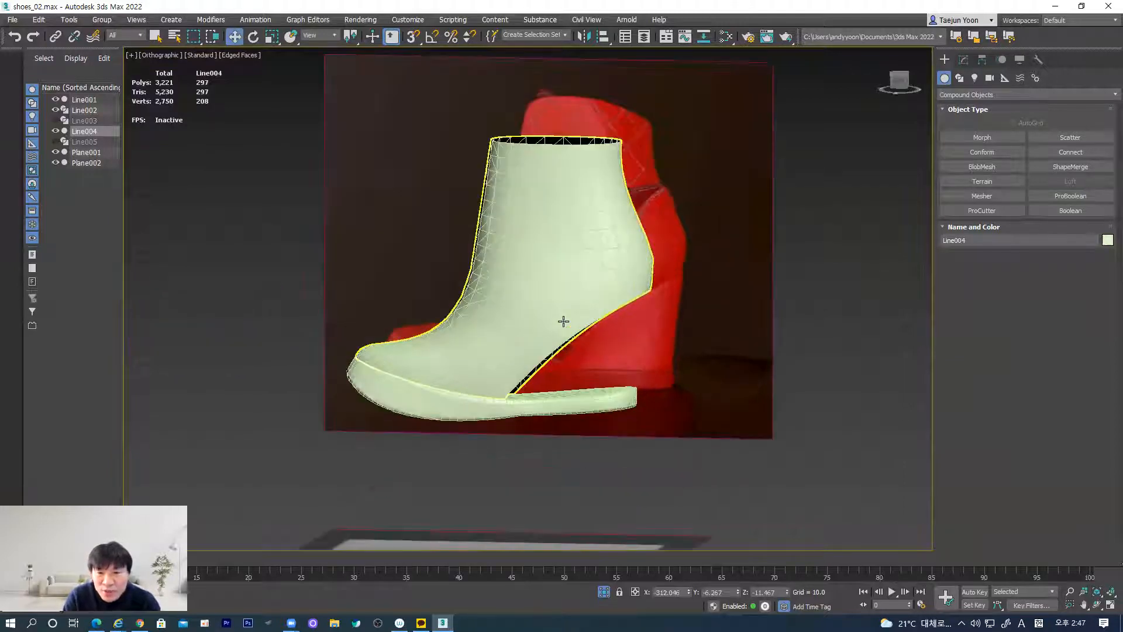
click(563, 321)
scroll(565, 305, up, 2)
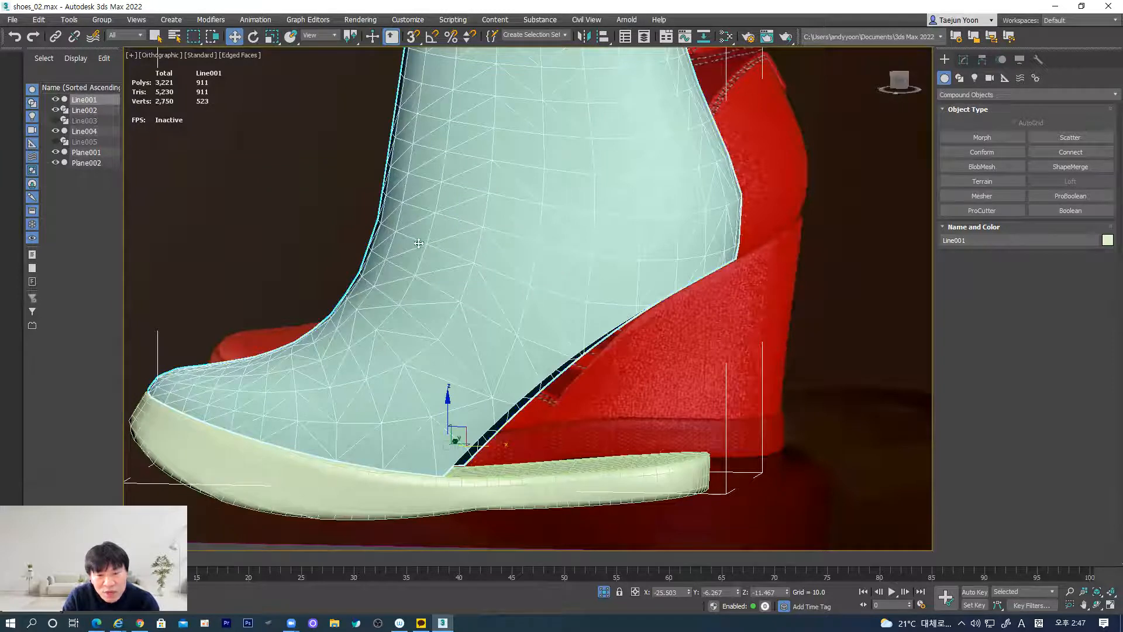
scroll(386, 329, down, 2)
middle_drag(373, 375, 442, 364)
click(751, 287)
click(671, 268)
alt+middle_drag(708, 275, 608, 258)
alt+middle_drag(562, 351, 603, 386)
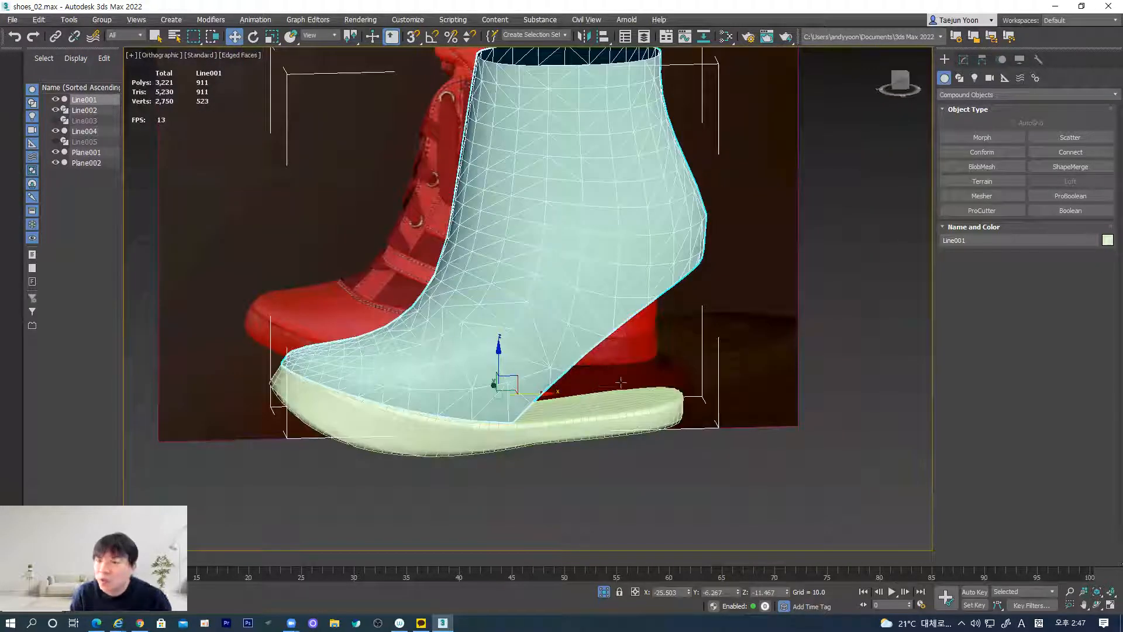
click(969, 60)
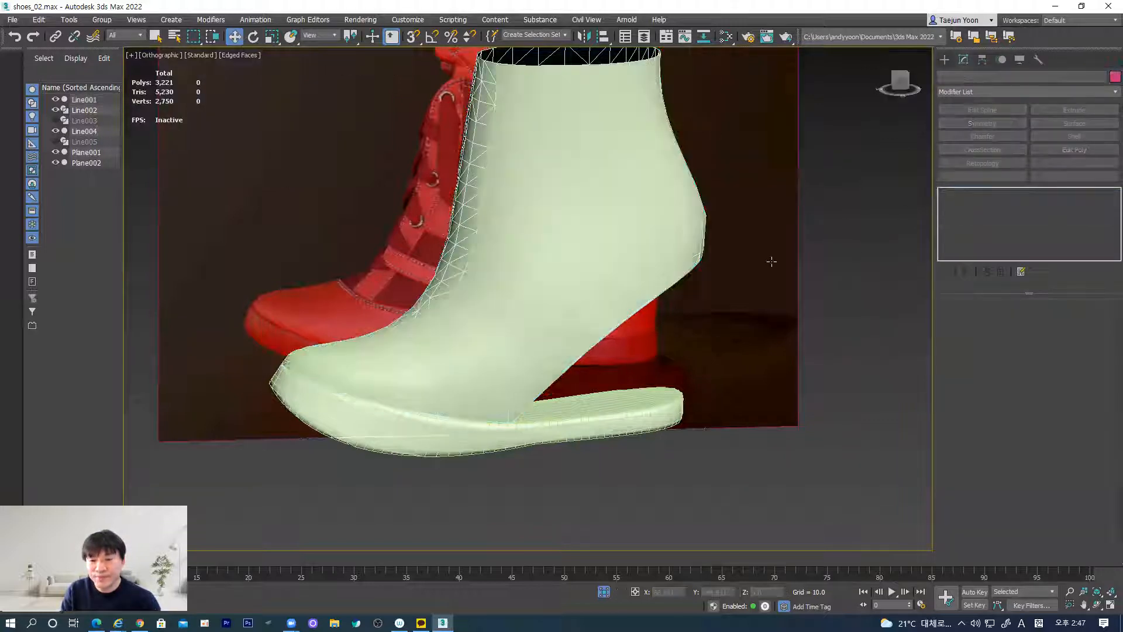
Step: Retopologize the cut boot body with a Retopology modifier at a face count of 1000 and compute the new mesh
scroll(661, 262, down, 2)
alt+middle_drag(649, 272, 665, 284)
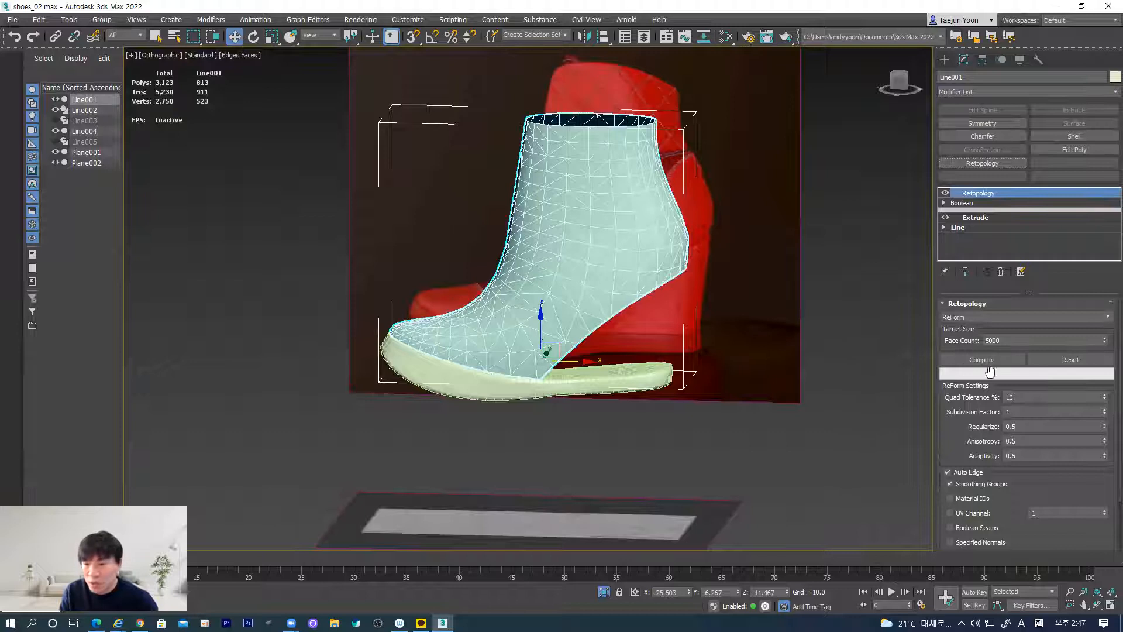
double_click(1015, 343)
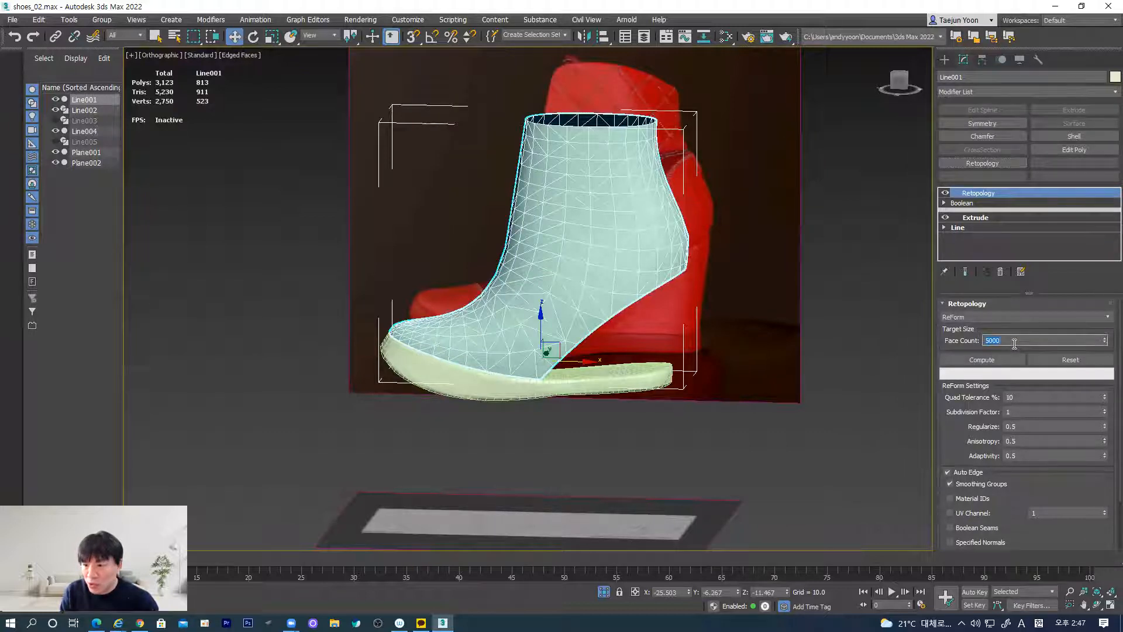
text(10)
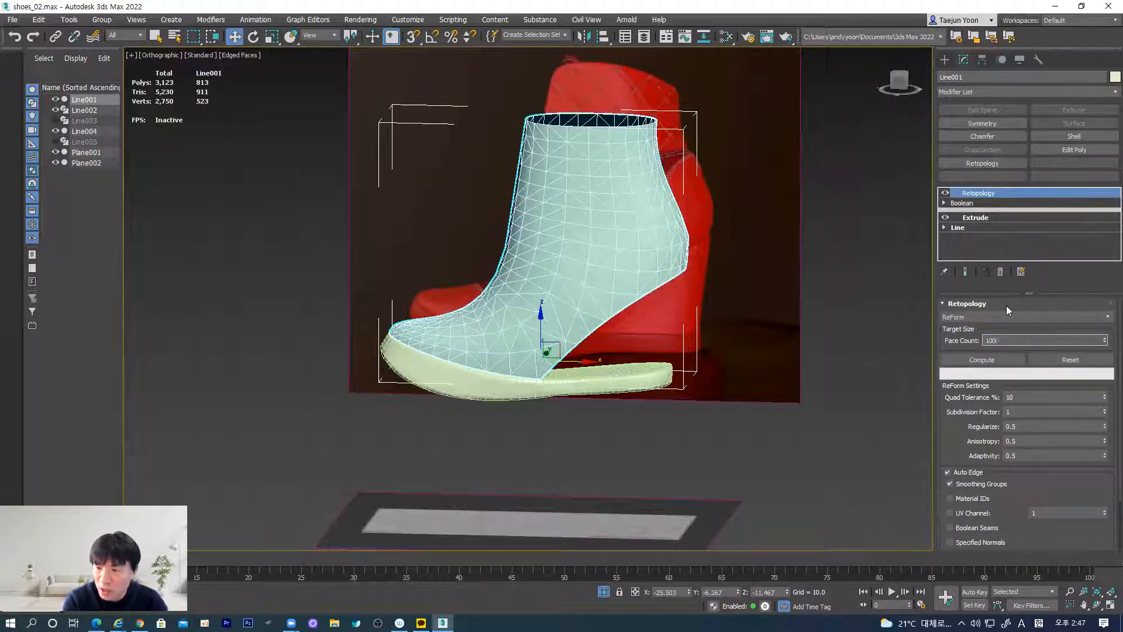
click(998, 363)
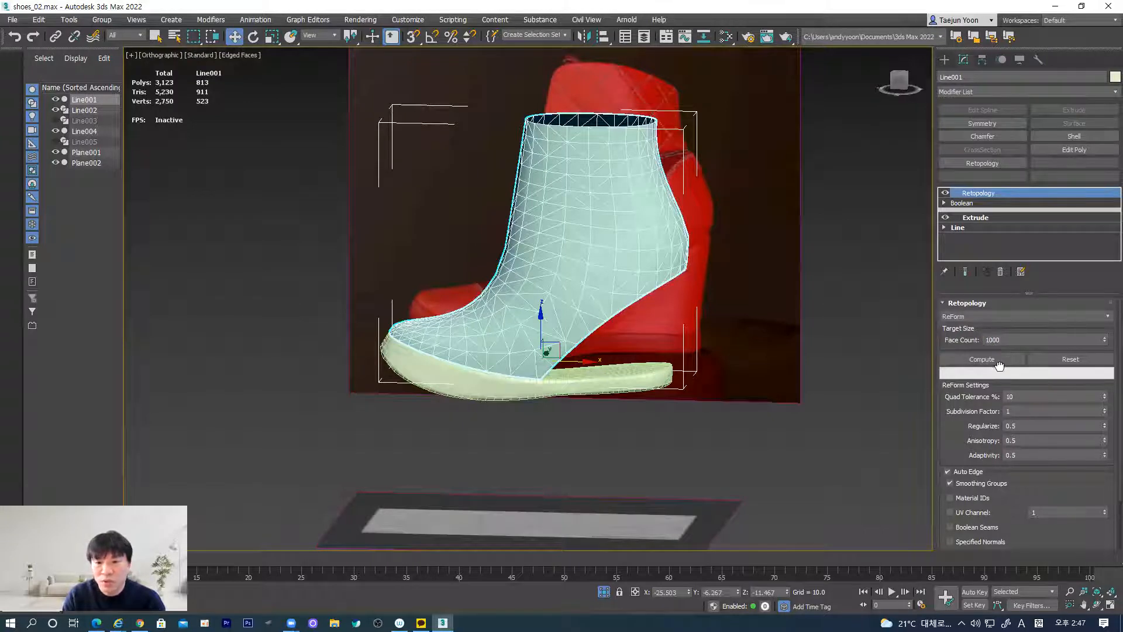
click(998, 363)
alt+middle_drag(917, 398, 497, 310)
scroll(705, 259, up, 4)
scroll(629, 266, down, 6)
Step: Add a Retopology modifier to the separated heel panel and compute it at a face count of 300
click(393, 284)
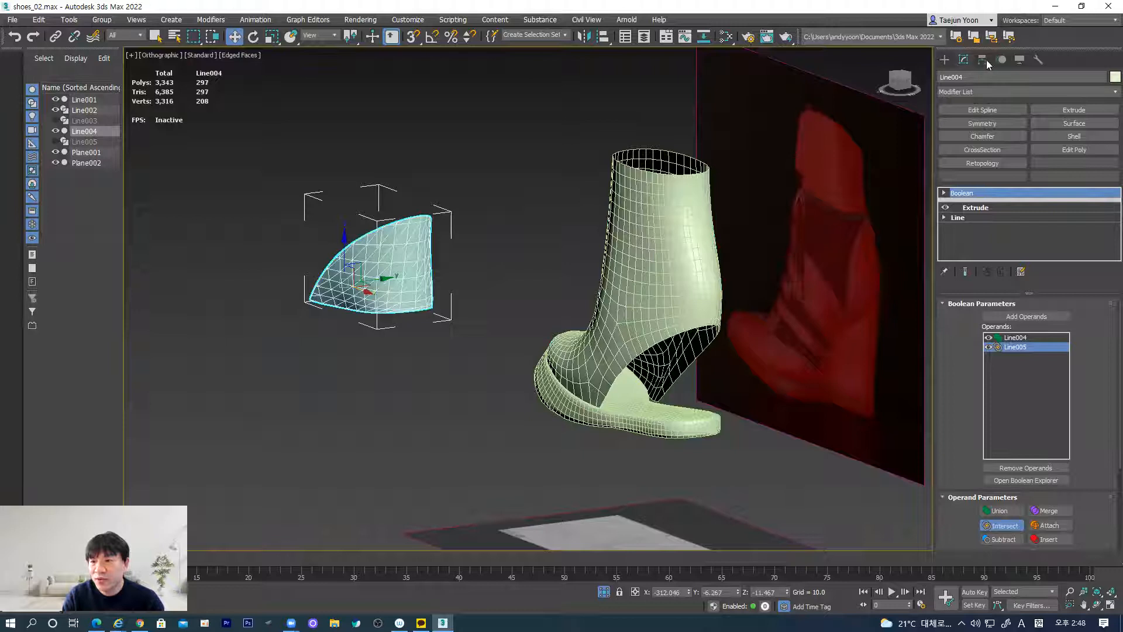
click(447, 295)
click(375, 296)
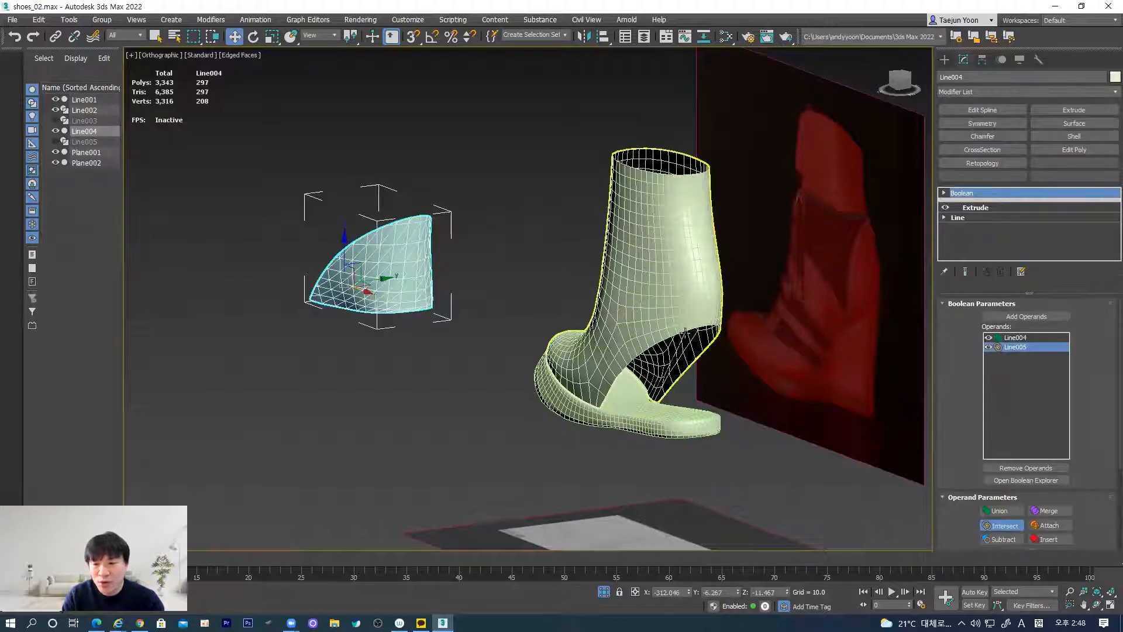
click(453, 258)
click(423, 254)
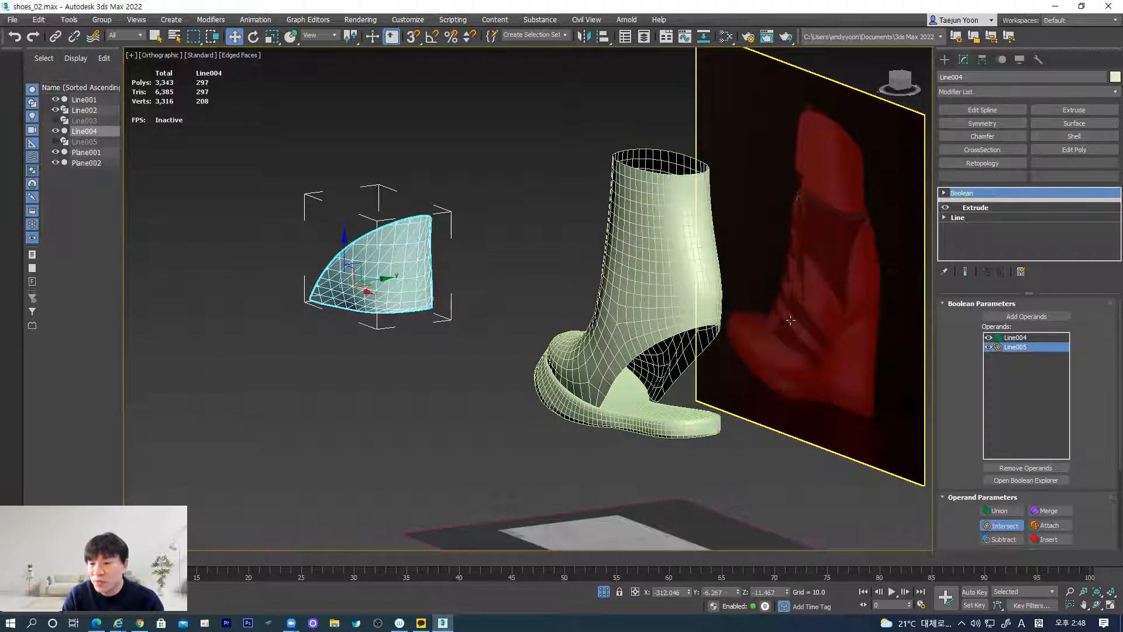
click(475, 246)
click(406, 273)
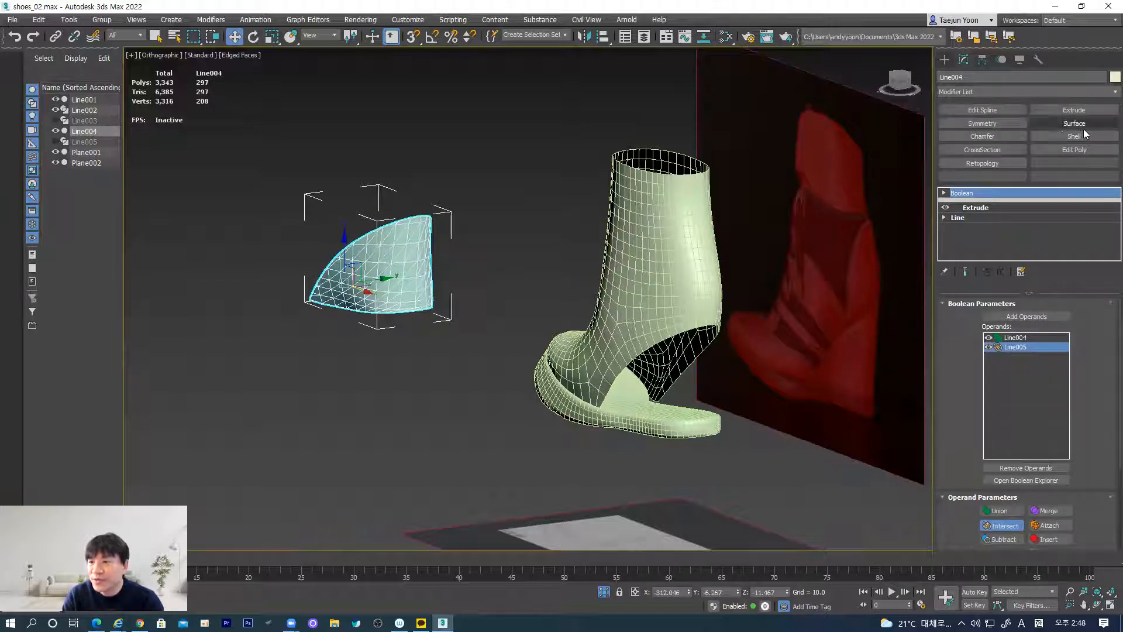
click(998, 163)
double_click(1008, 341)
text(300)
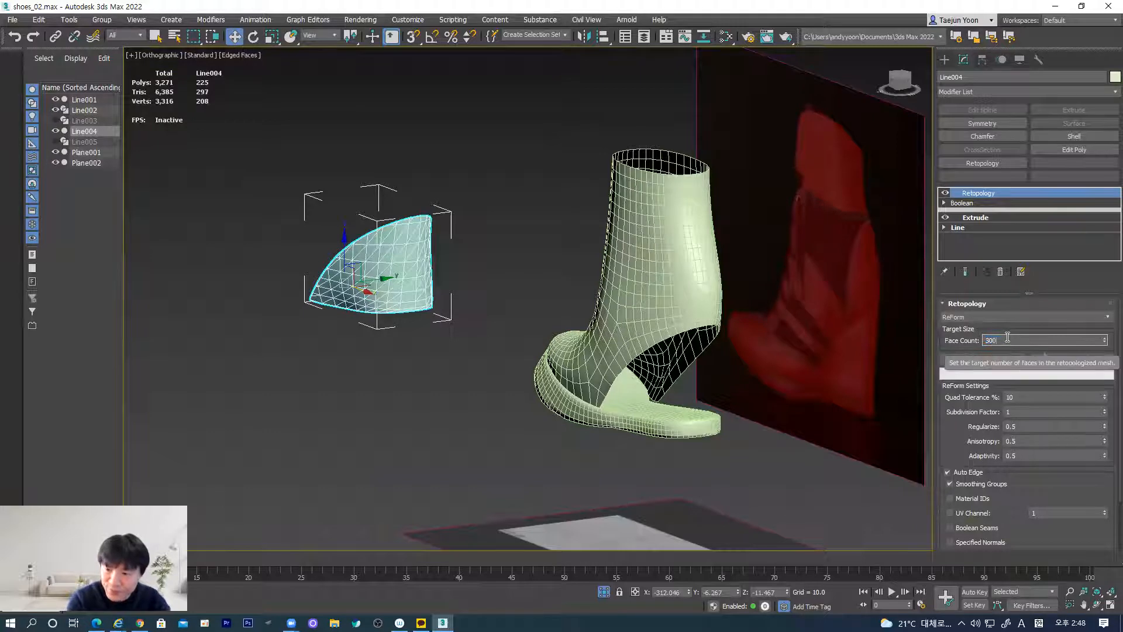
click(982, 360)
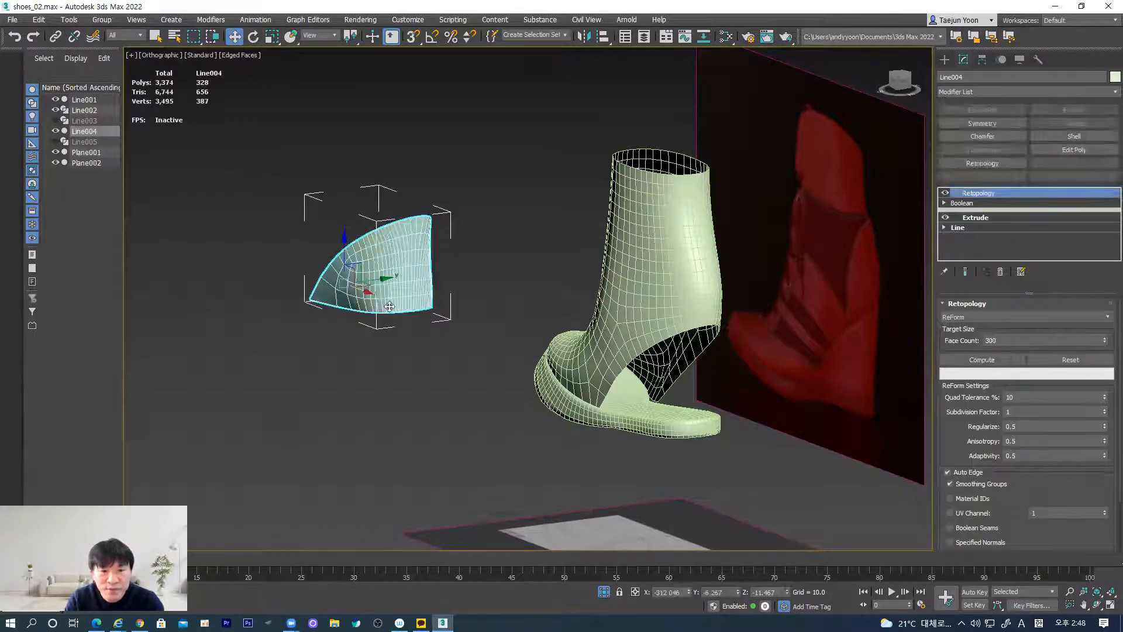
Step: Align the heel panel to the boot body in X, Y and Z position, matching pivot point to pivot point
key(f)
middle_drag(417, 340, 438, 353)
scroll(301, 355, down, 3)
click(425, 318)
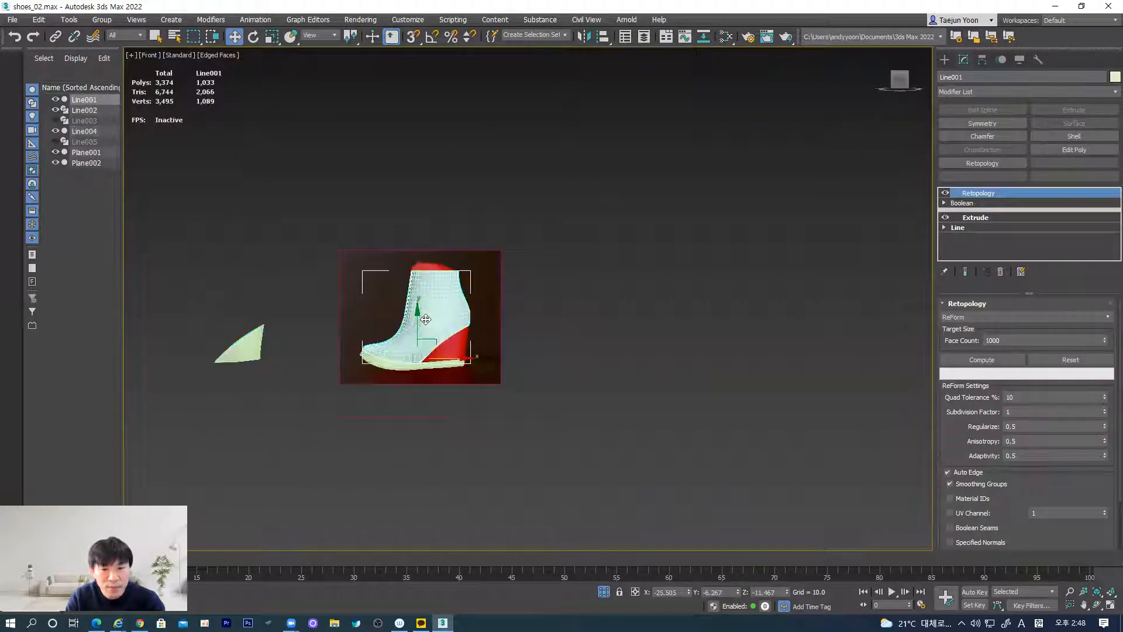
click(243, 342)
click(250, 283)
click(242, 342)
click(603, 36)
click(456, 299)
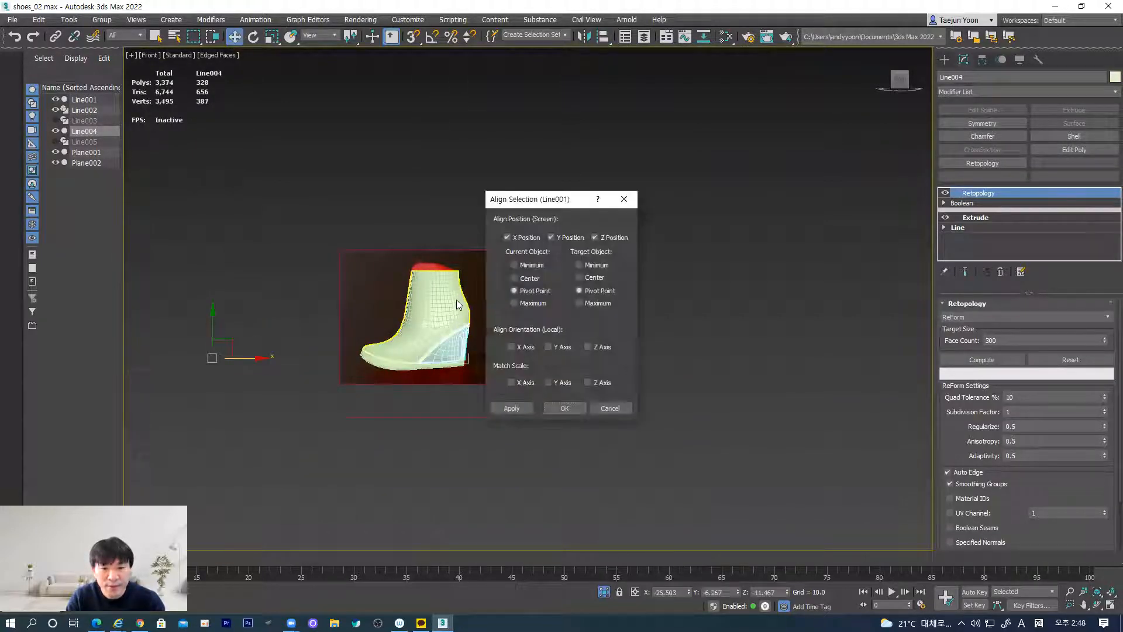
click(569, 407)
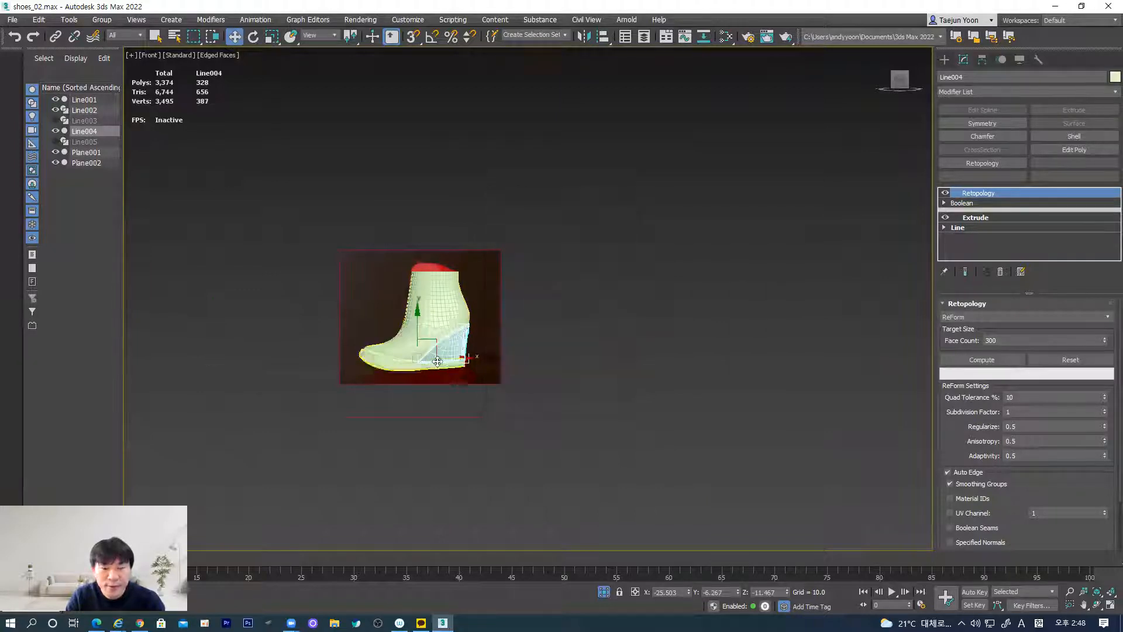
Step: Change the heel panel's object color to orange
scroll(367, 353, up, 4)
alt+middle_drag(328, 351, 517, 372)
key(p)
click(705, 406)
alt+middle_drag(704, 406, 571, 381)
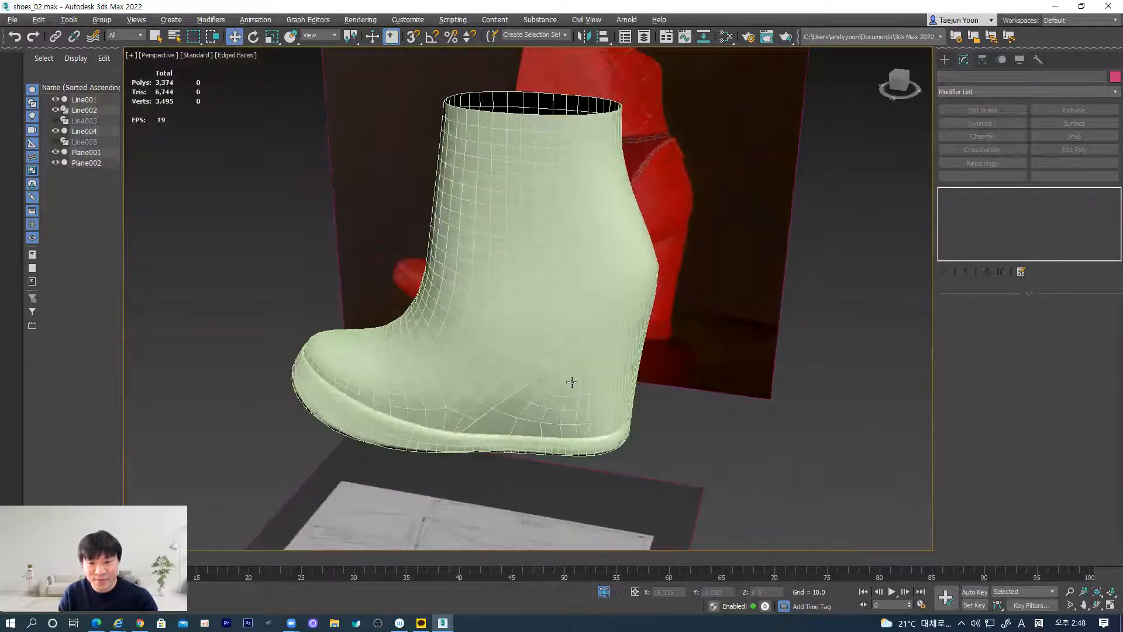
click(572, 381)
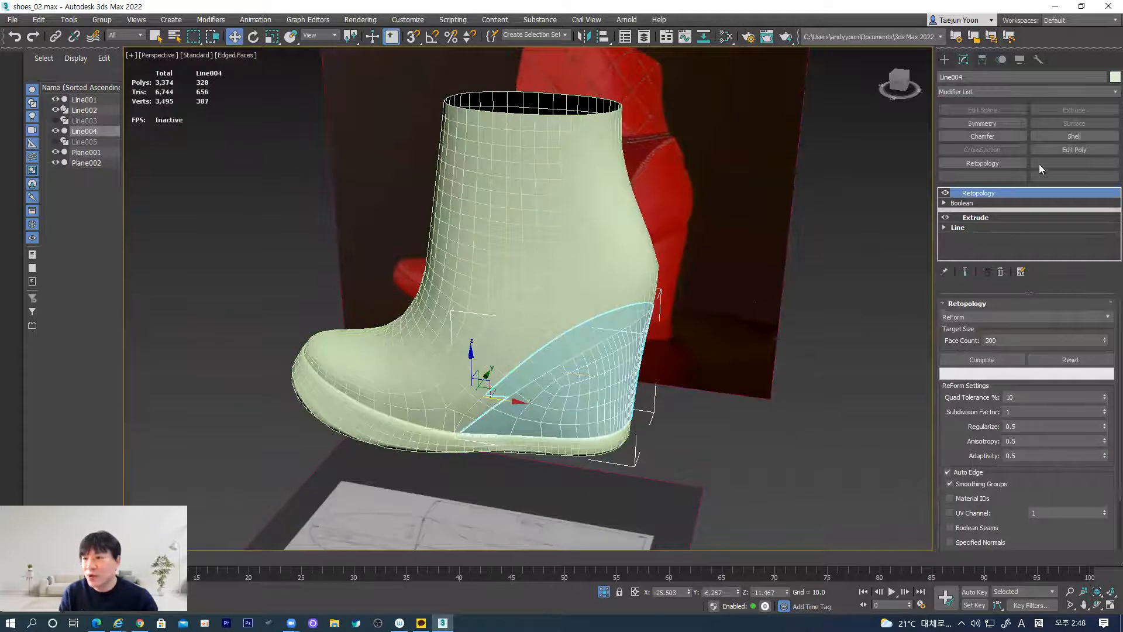
click(1115, 77)
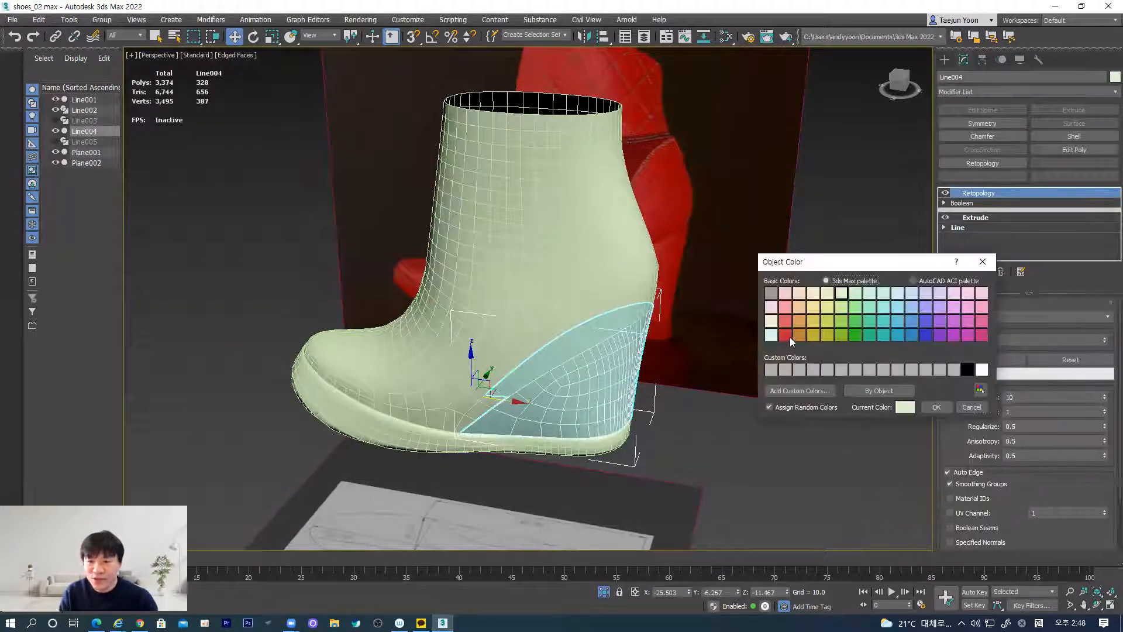
click(800, 321)
click(944, 405)
Step: Examine how the orange heel panel fits the boot body and sole from several sides, including the body's retopologized mesh
click(723, 450)
alt+middle_drag(723, 449, 581, 394)
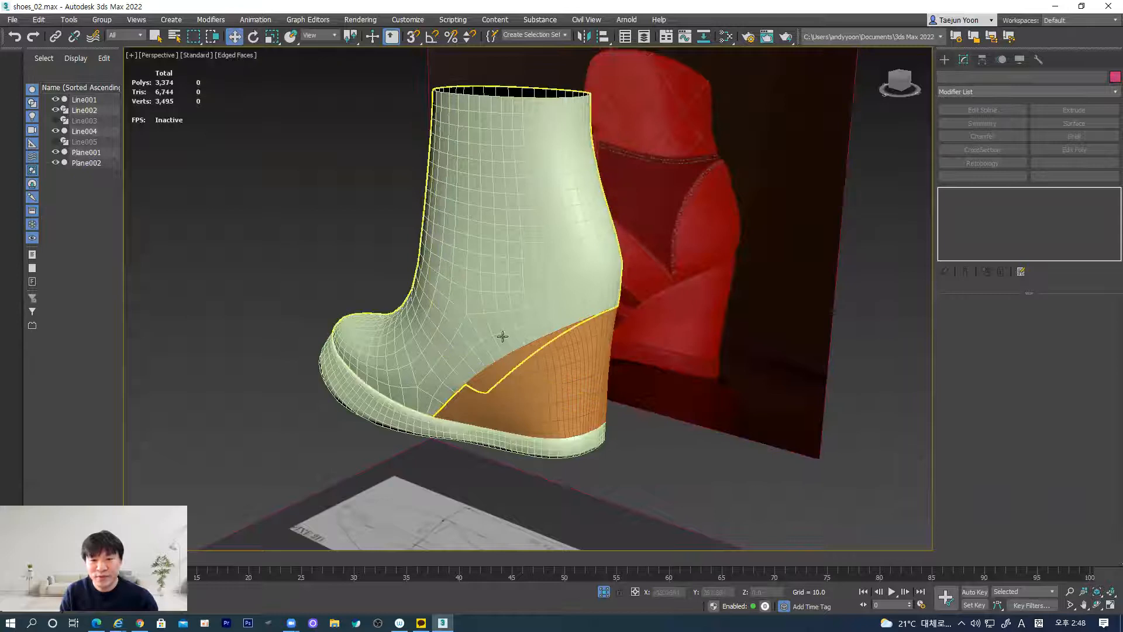
alt+middle_drag(459, 251, 521, 251)
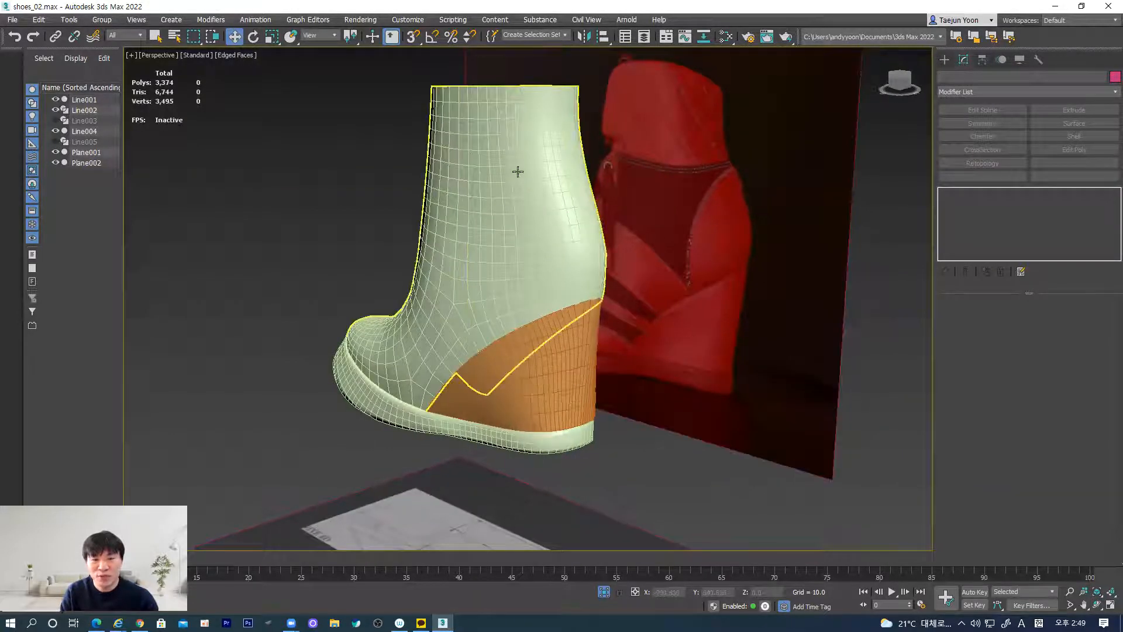
alt+middle_drag(401, 183, 527, 319)
click(494, 330)
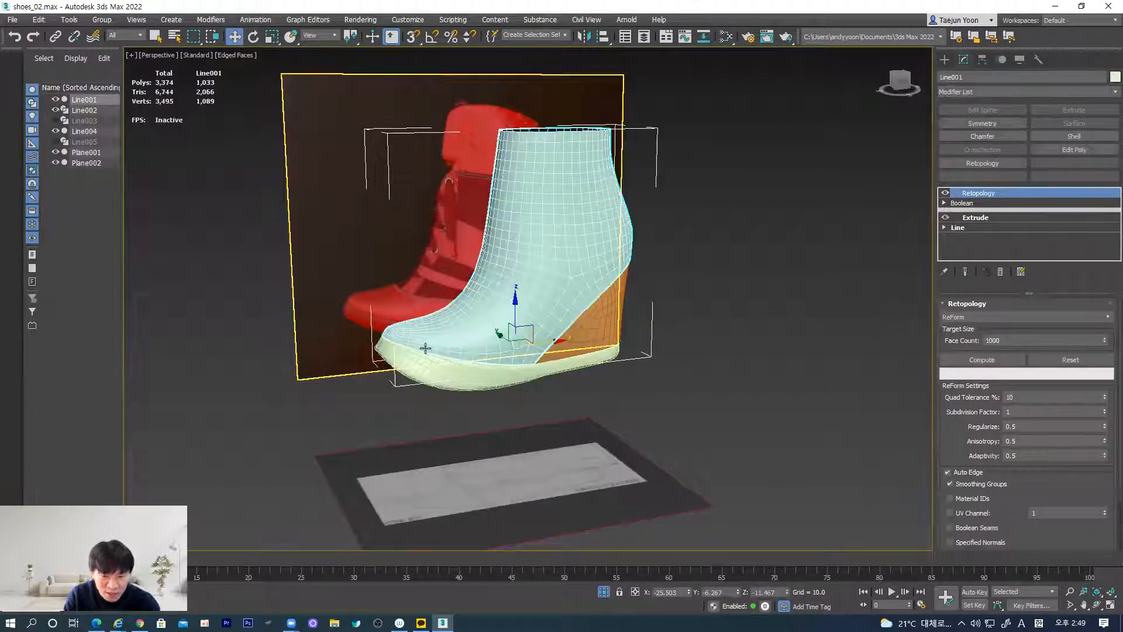
alt+middle_drag(575, 322, 514, 293)
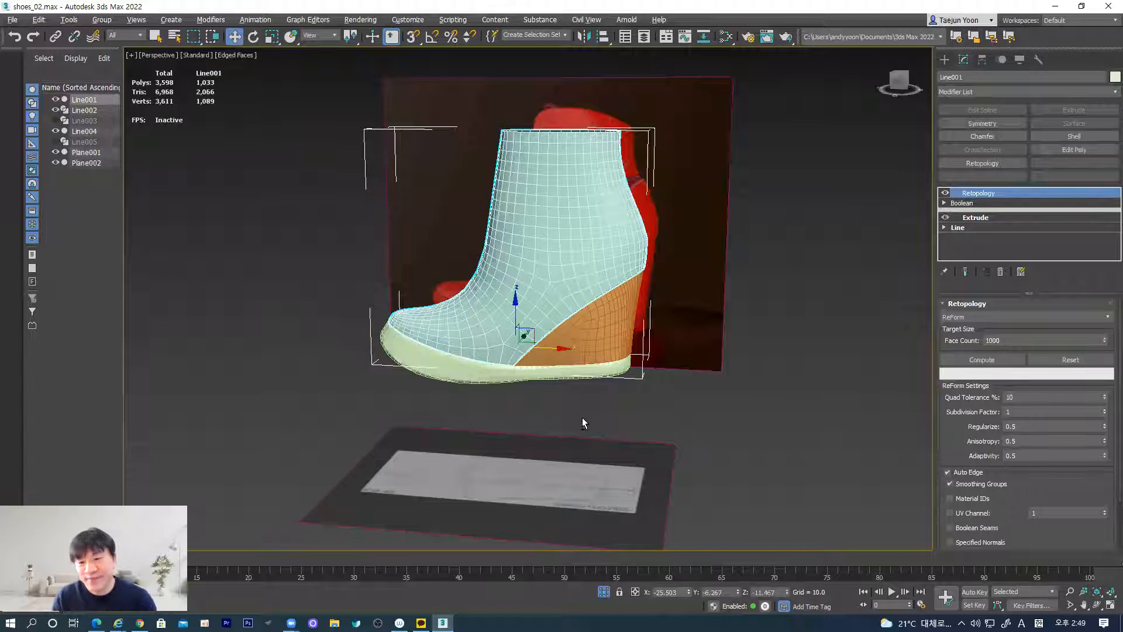
alt+middle_drag(584, 419, 614, 406)
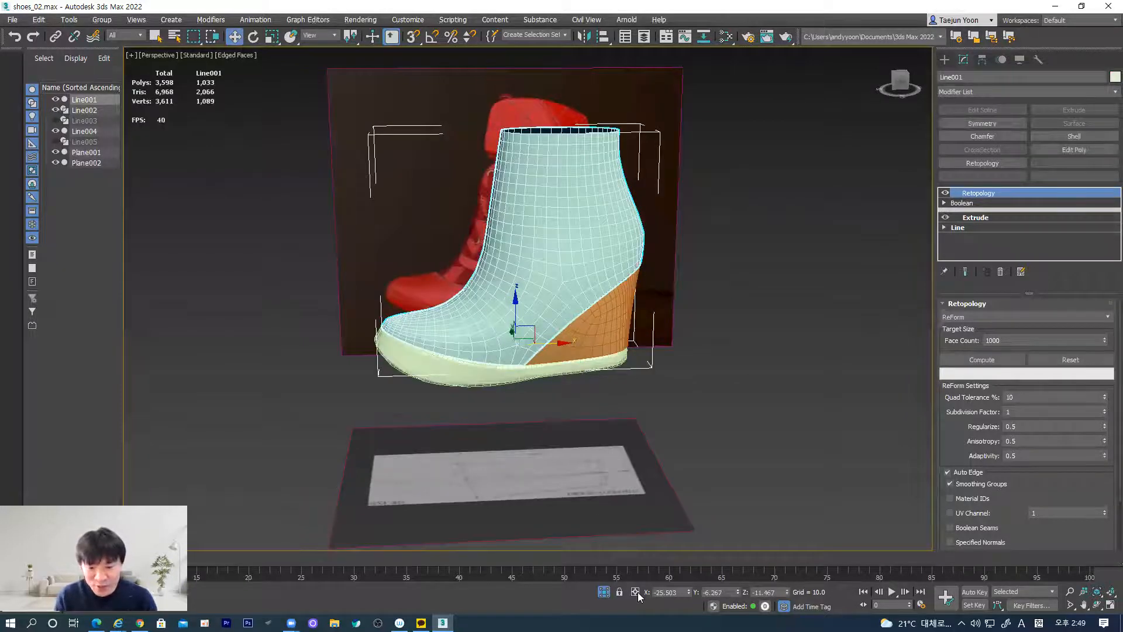